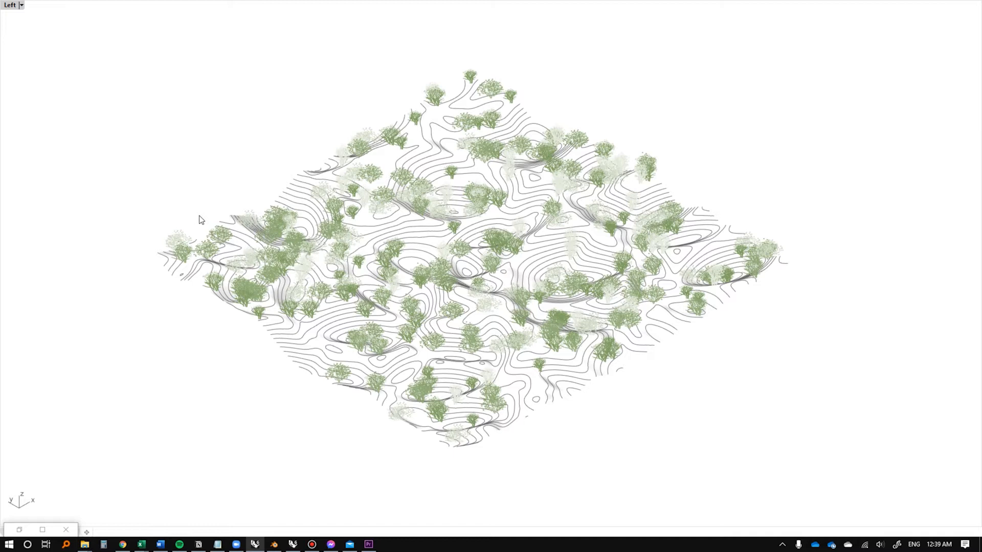
Leave the full-screen viewport, turn off layer 05_NE_AXO and turn on layer 01_TREE_ELEVATION1.
scroll(467, 313, "down", 2)
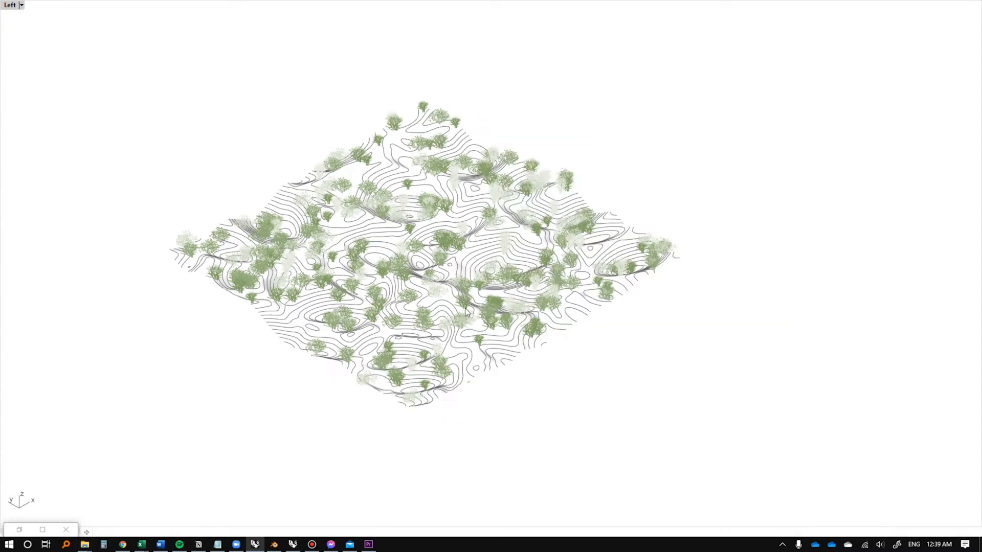
scroll(409, 246, "up", 2)
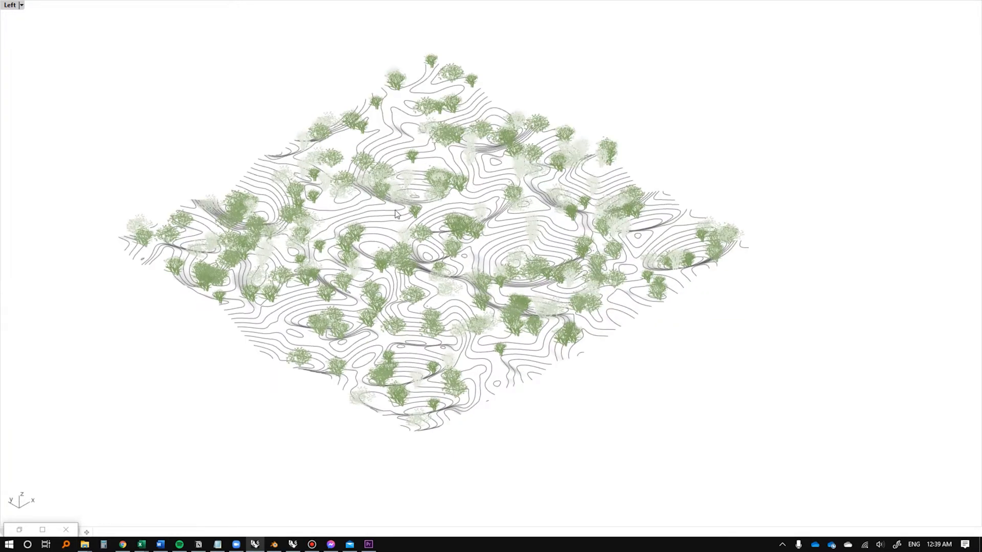
scroll(399, 214, "up", 1)
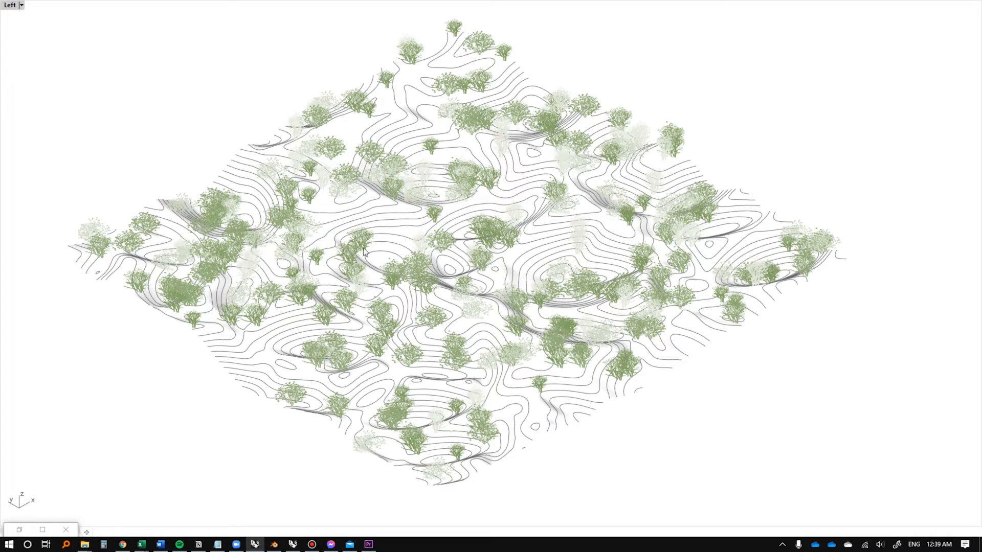
key("F11")
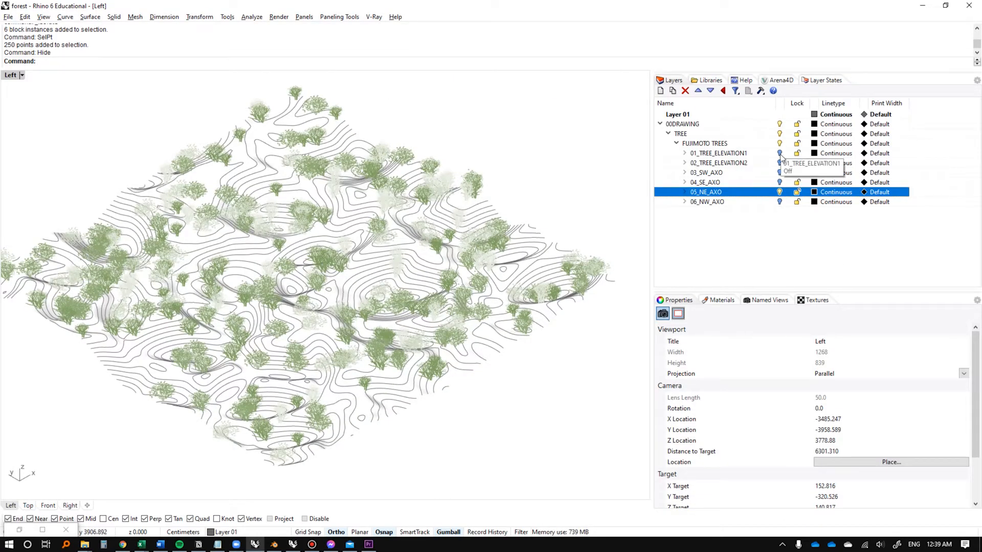
left_click(779, 192)
left_click(780, 154)
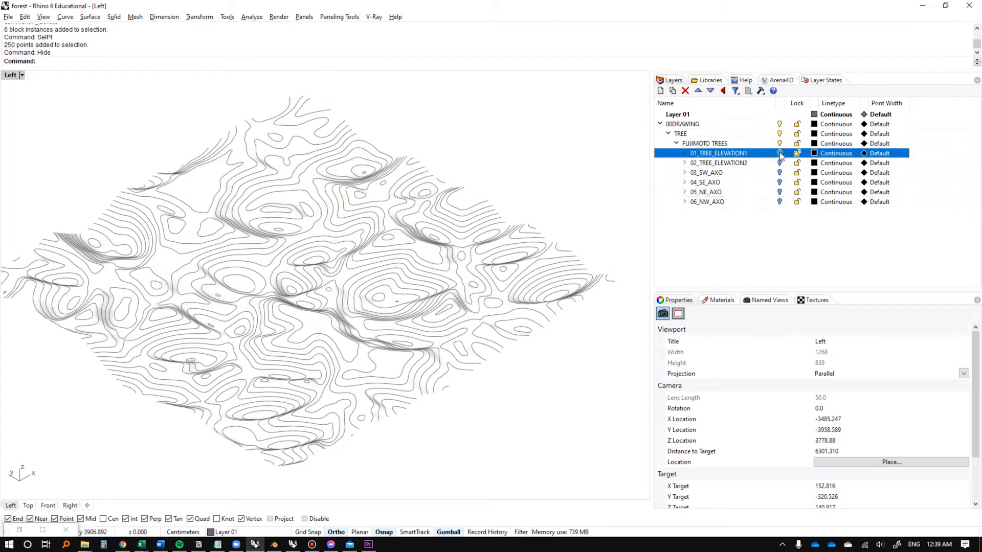
left_click(780, 154)
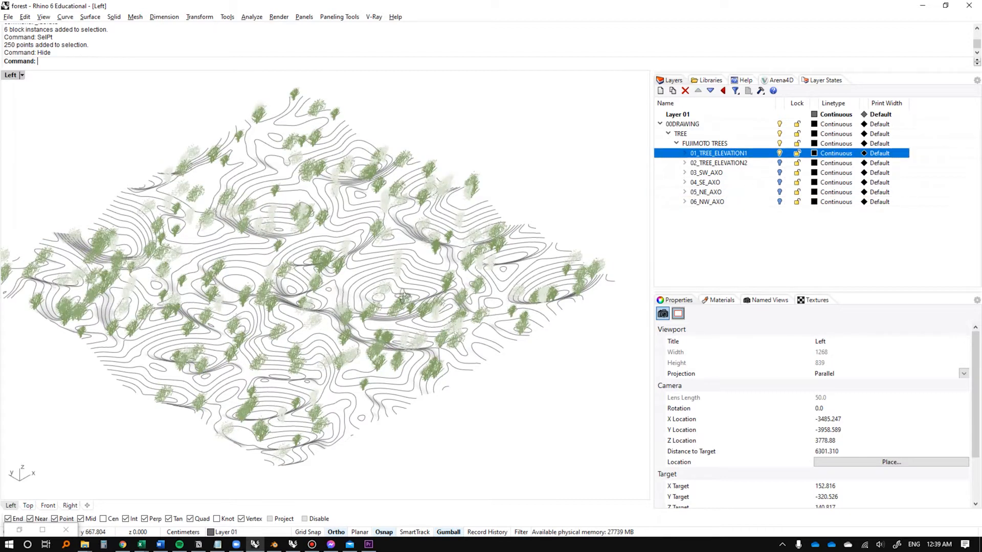
Inspect the elevation trees on the contour terrain from the front and from an oblique angle.
right_click_drag(394, 281, 377, 274, "ctrl+shift")
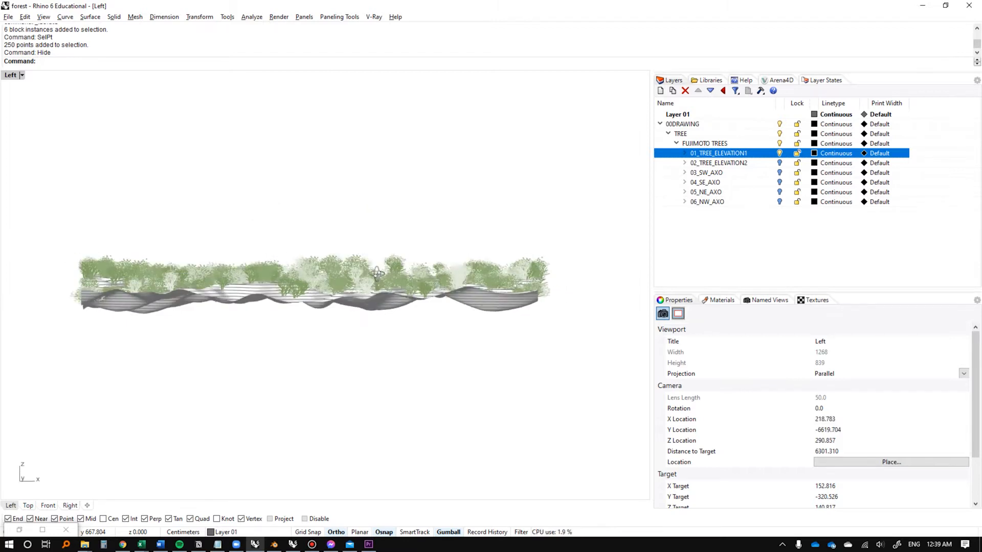
right_click_drag(377, 274, 450, 323, "ctrl+shift")
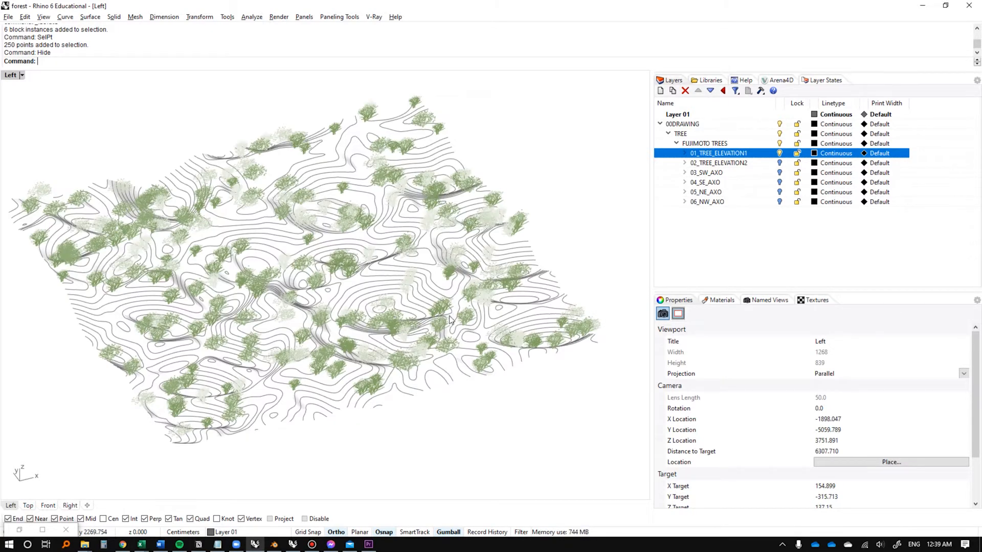
scroll(433, 324, "down", 2)
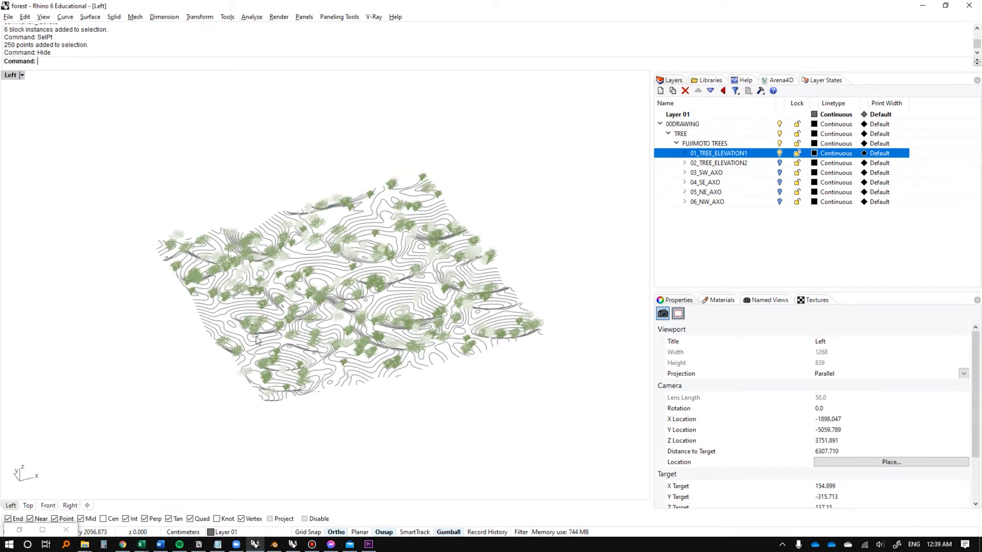
key("Right")
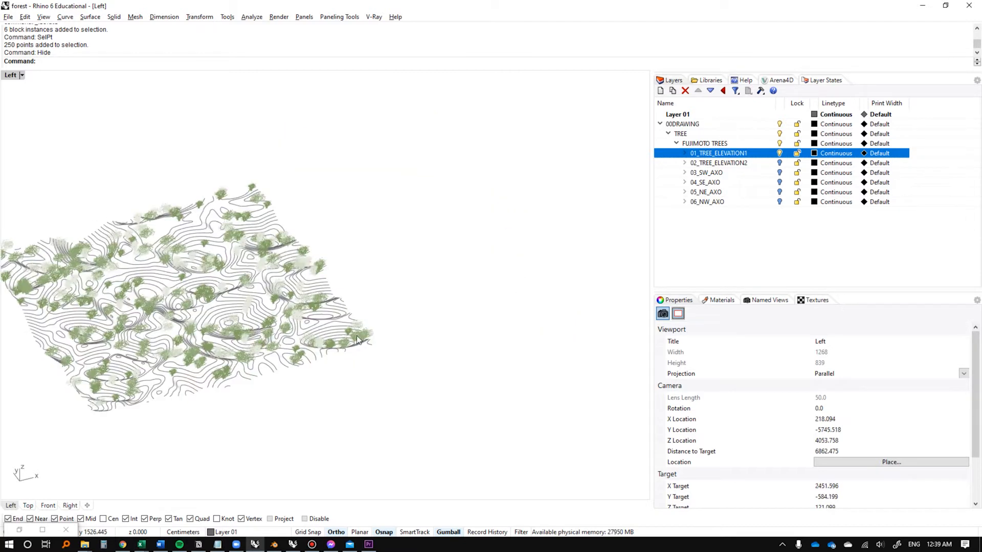
key("Left")
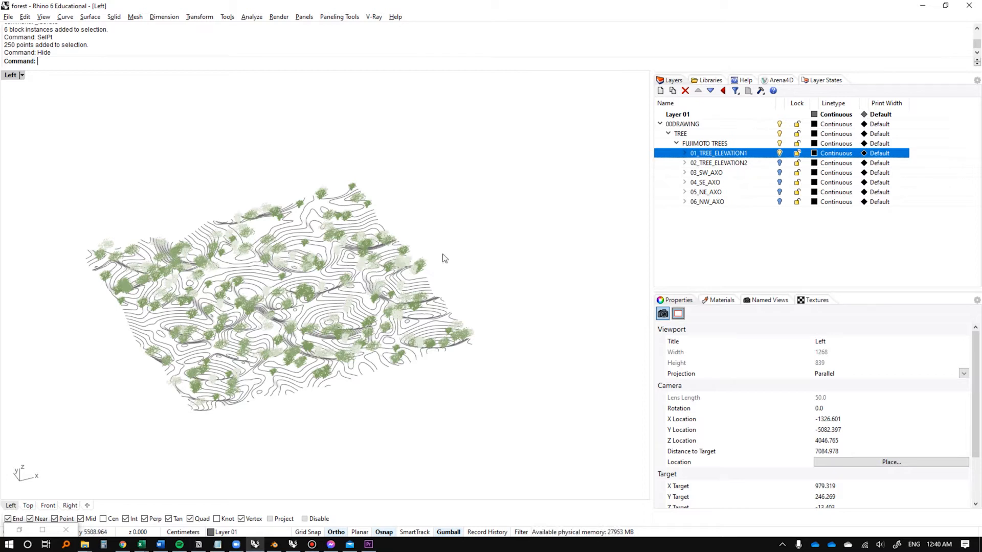
Switch to Blender, show the terrain plane's ACER TREE particle system in the viewport and hide the ParticleSettings system.
key("alt+Tab")
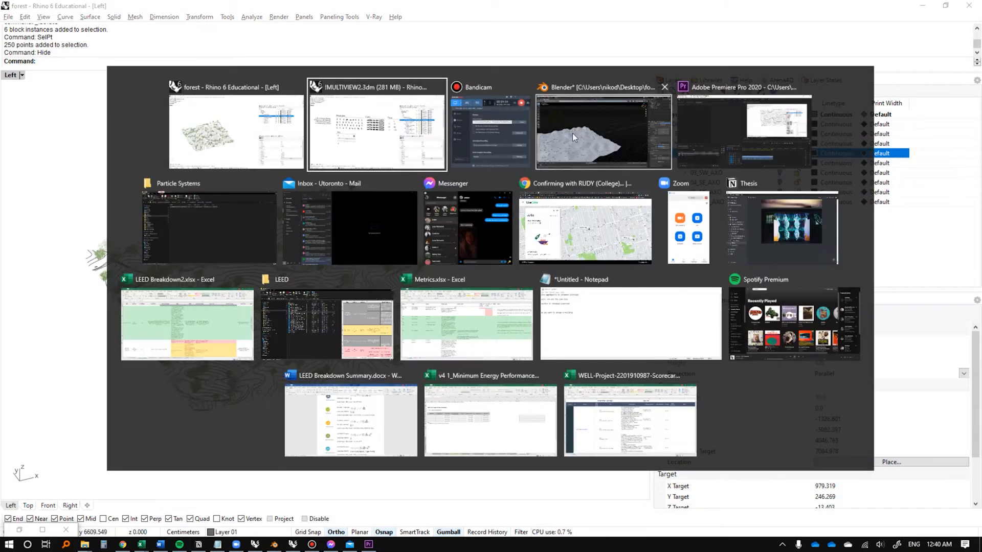
left_click(572, 133)
mouse_move(466, 248)
middle_mouse_down()
mouse_move(686, 134)
mouse_move(545, 181)
mouse_move(475, 250)
middle_mouse_up()
left_click(474, 252)
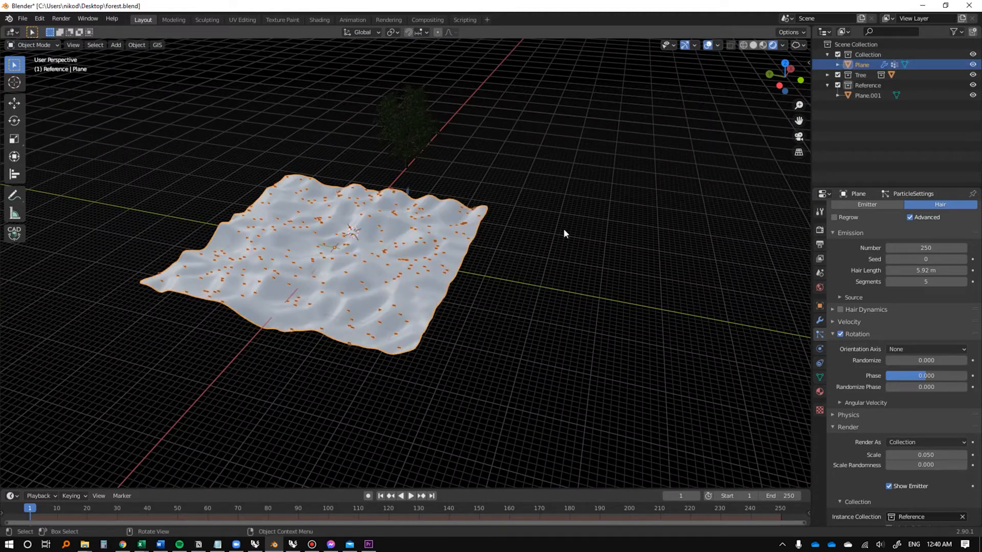
scroll(856, 232, "up", 3)
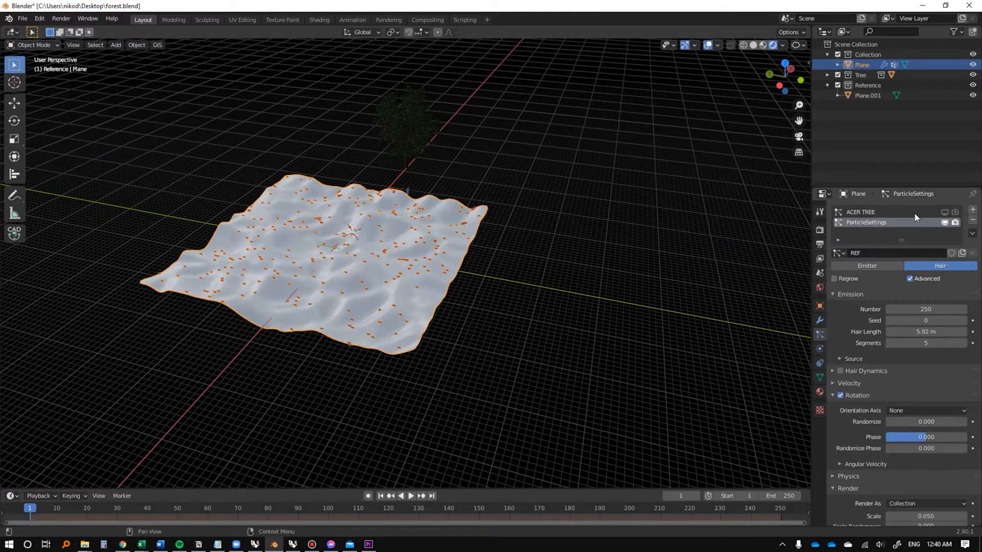
left_click(948, 212)
left_click(945, 223)
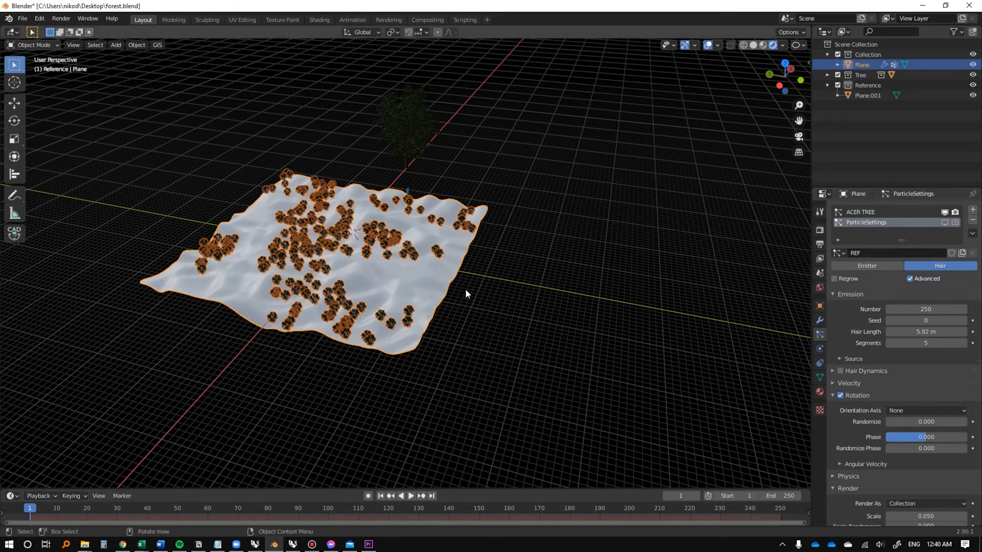
left_click(465, 289)
Change the render engine from Eevee to Cycles and preview the forest terrain in Rendered shading.
scroll(441, 272, "up", 4)
middle_click_drag(418, 278, 328, 252)
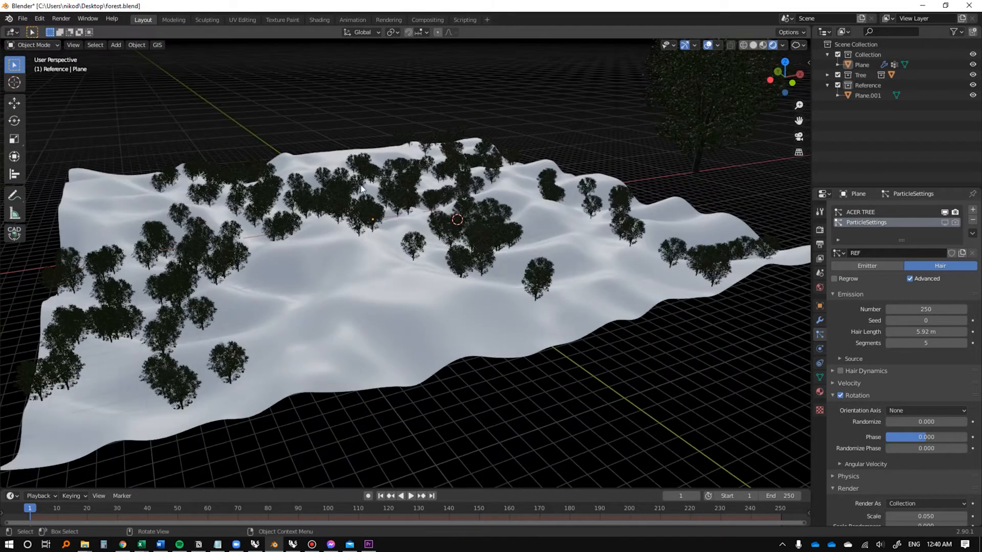
left_click(820, 231)
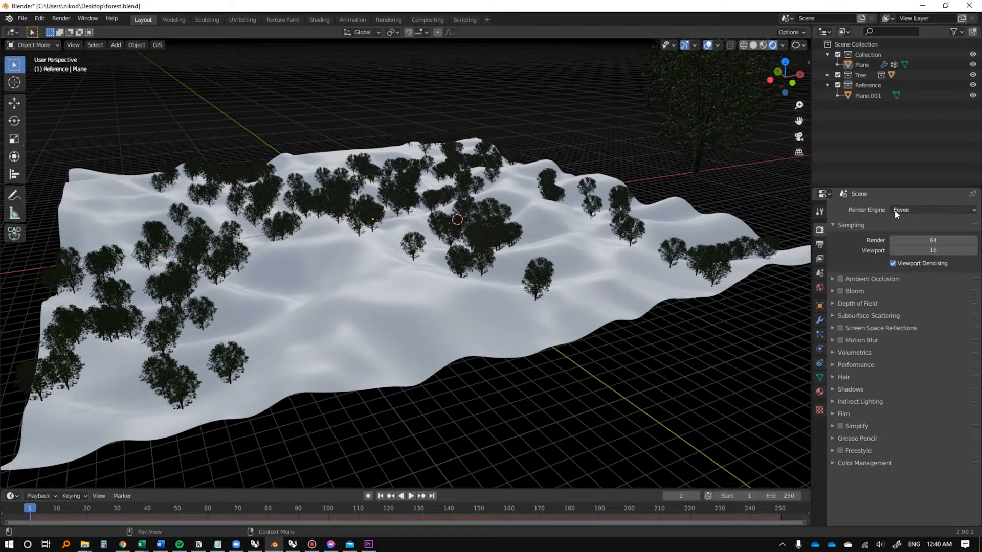
left_click(915, 209)
left_click(908, 247)
key("z")
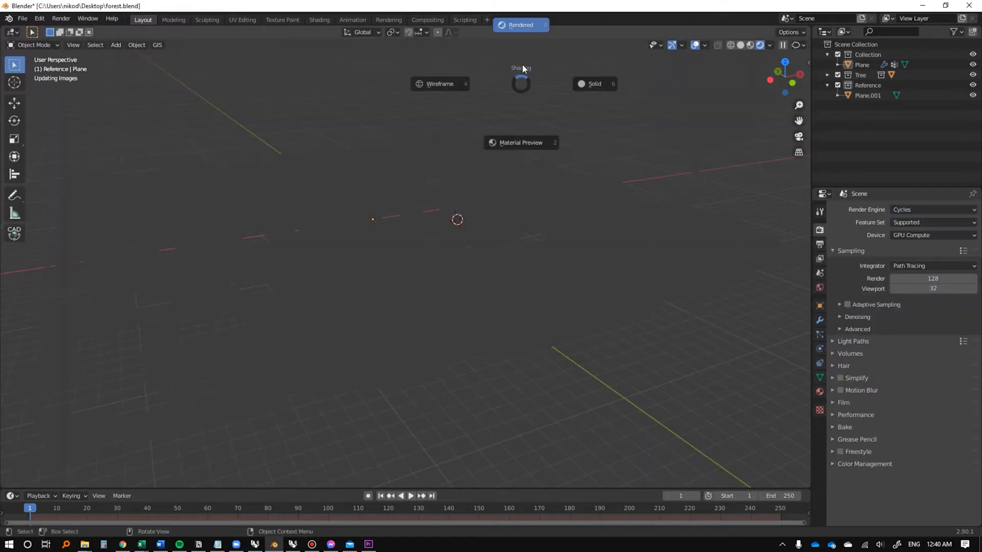
left_click(524, 31)
scroll(436, 215, "up", 3)
middle_click_drag(345, 231, 376, 251)
scroll(377, 245, "down", 1)
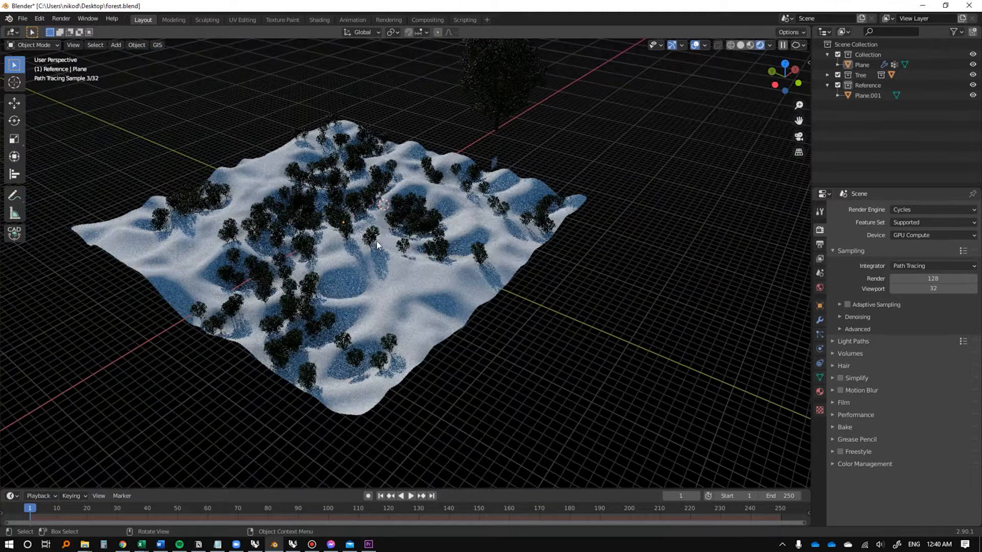
Set the viewport shading to Material Preview and bring up the terrain plane's particle properties.
key("z")
left_click(420, 240)
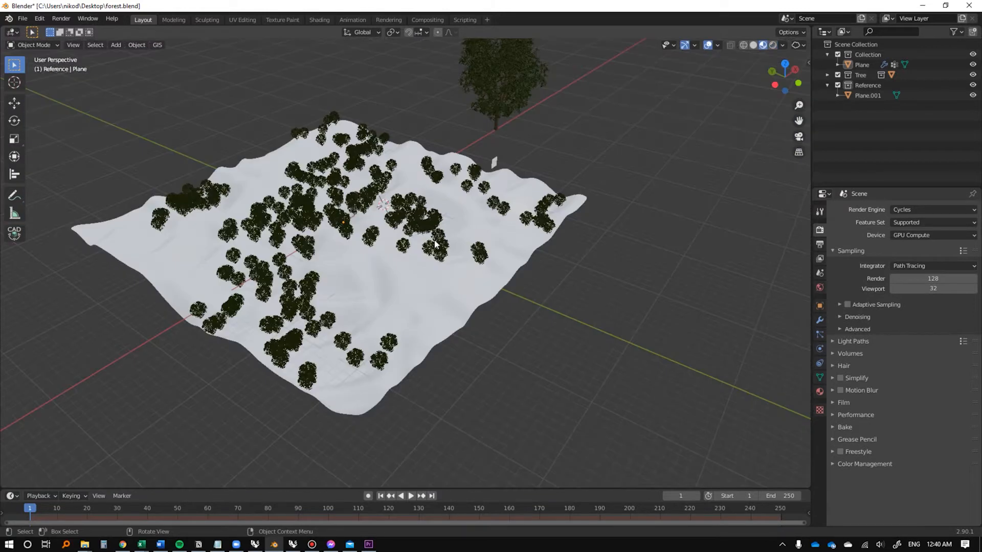
left_click(503, 85)
left_click(819, 348)
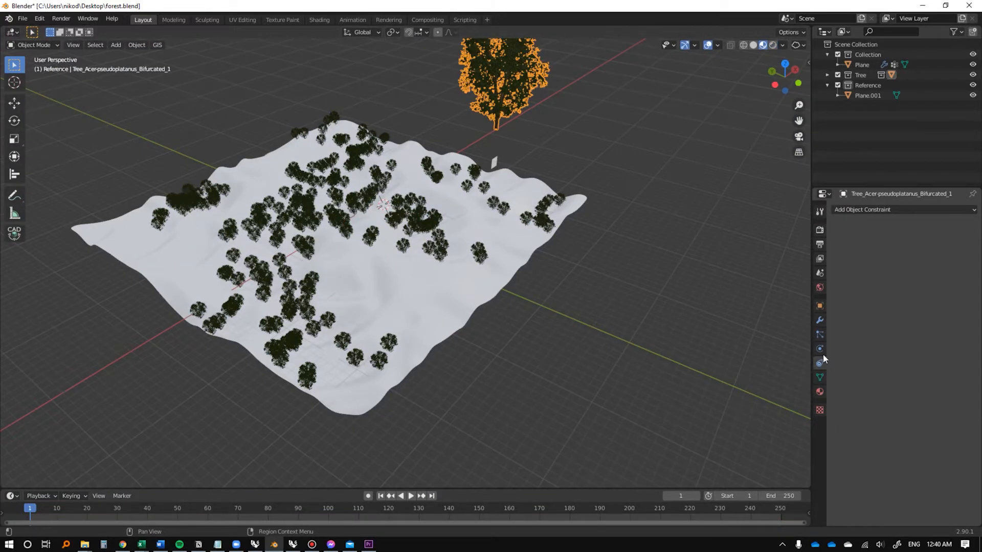
left_click(820, 376)
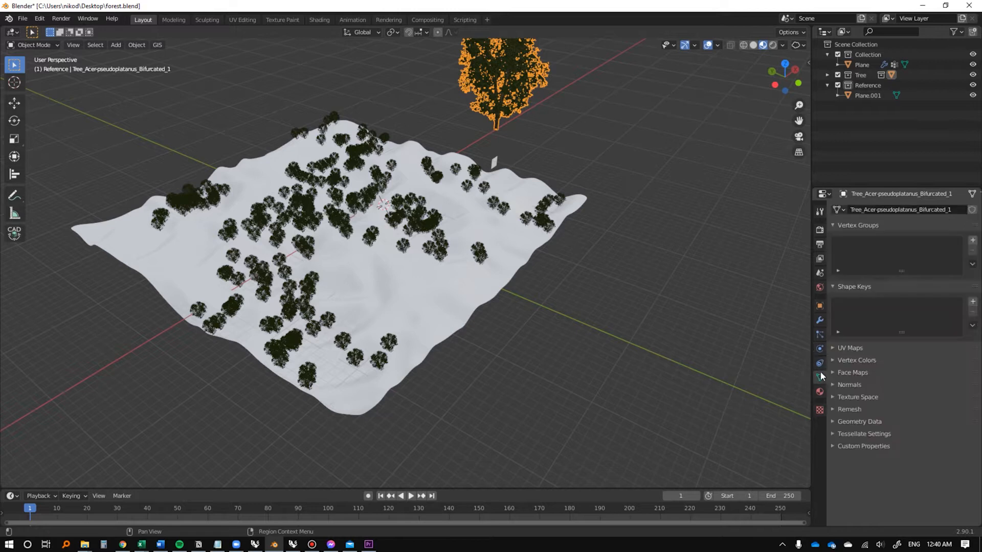
left_click(819, 334)
left_click(512, 286)
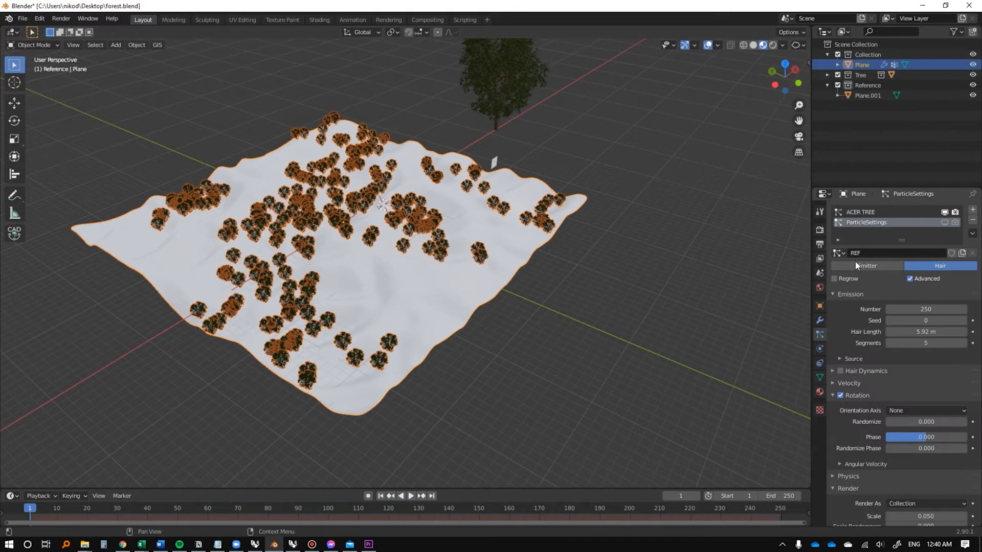
Select the ACER TREE particle system and increase its emission number for a denser forest.
left_click_drag(909, 310, 931, 309)
scroll(557, 291, "up", 2)
left_click(856, 212)
Clear the Density vertex group of the ACER TREE particles, and reassign it to Group.
scroll(861, 388, "down", 15)
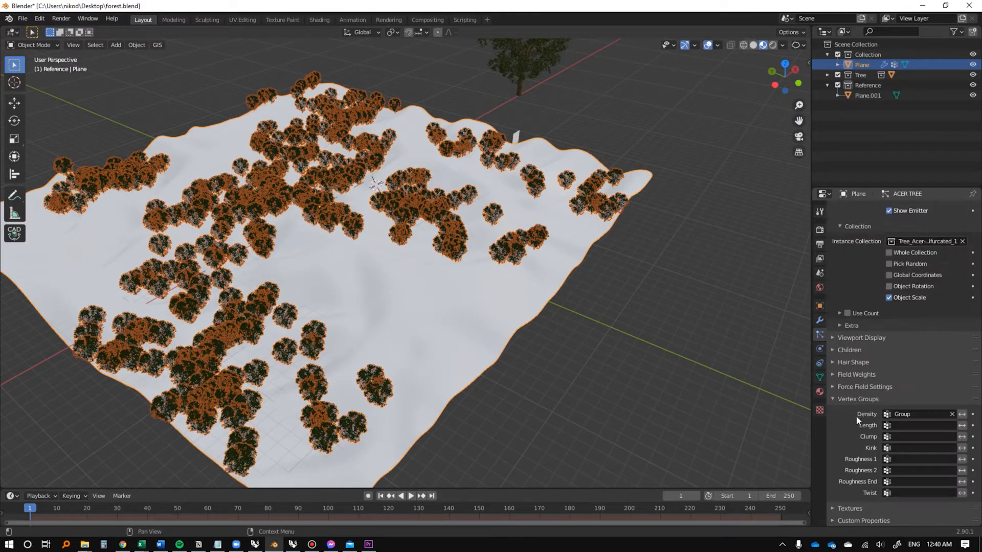
left_click(952, 414)
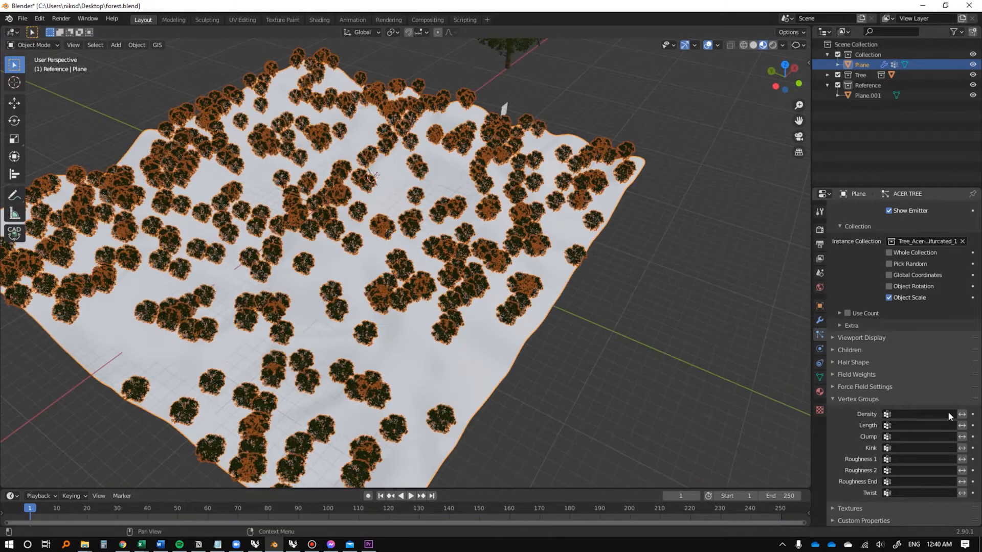
left_click(926, 415)
left_click(915, 429)
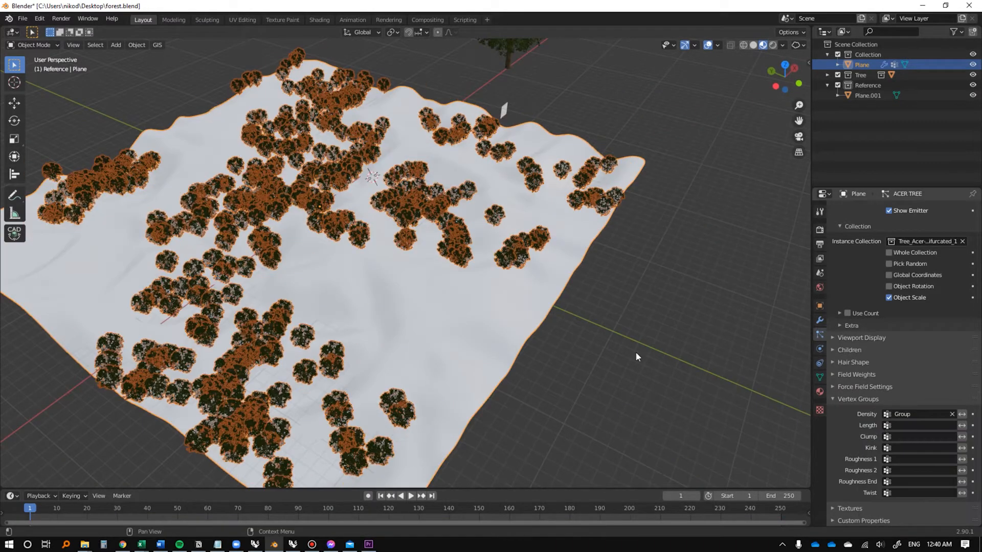
Put the terrain plane in Weight Paint mode and choose the Add brush.
left_click(636, 352)
left_click(26, 46)
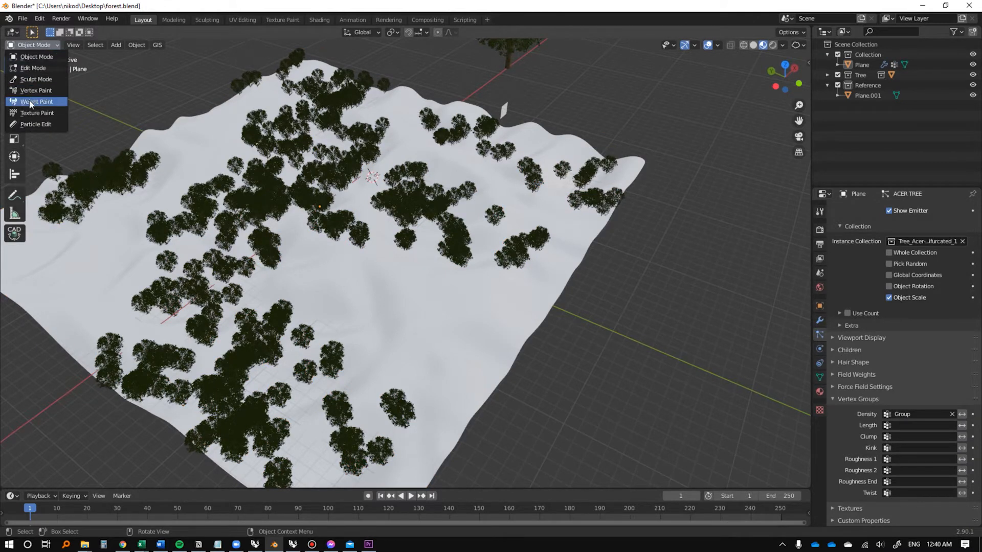
left_click(28, 103)
mouse_move(274, 220)
middle_mouse_down()
mouse_move(504, 285)
mouse_move(476, 199)
mouse_move(457, 307)
middle_mouse_up()
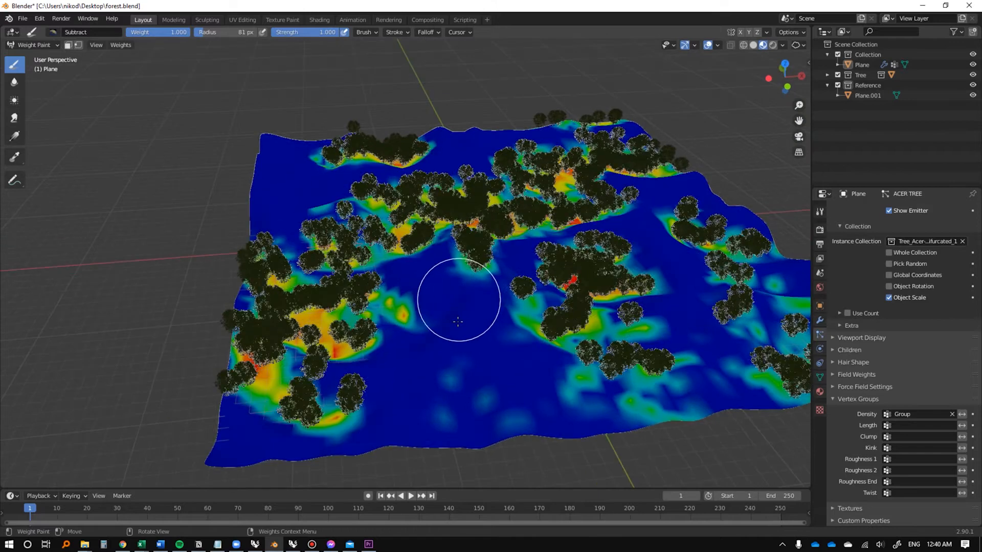
left_click(82, 31)
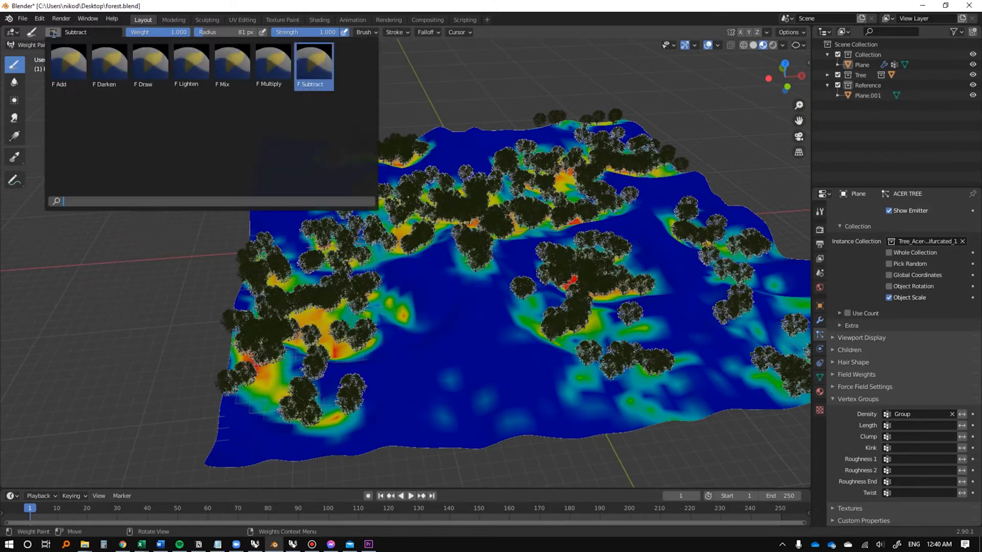
left_click(68, 67)
Paint extra weight on empty areas near the terrain's front and back edges to grow more trees there.
mouse_move(443, 348)
left_mouse_down()
mouse_move(471, 417)
mouse_move(428, 376)
left_mouse_up()
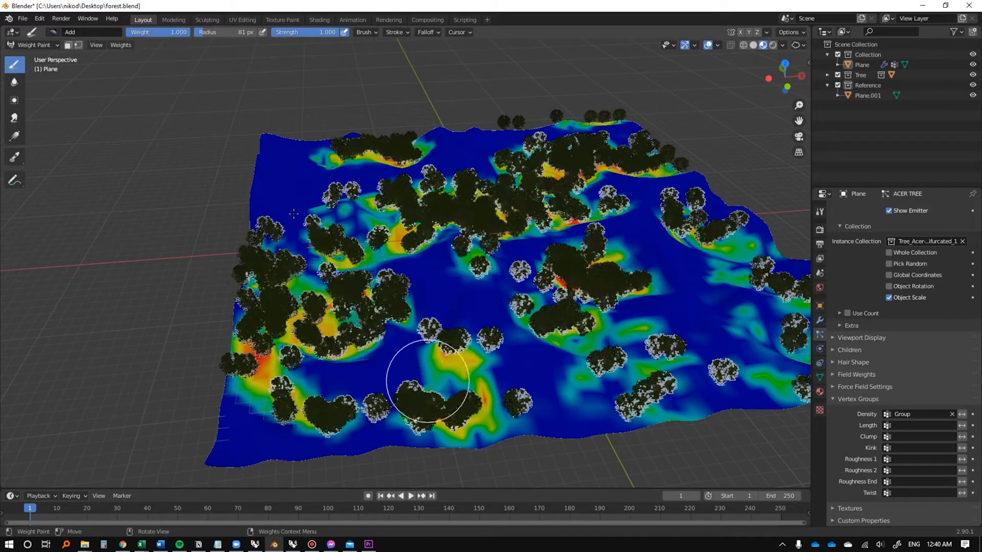
left_click_drag(261, 152, 324, 147)
mouse_move(455, 147)
left_mouse_down()
mouse_move(506, 125)
mouse_move(519, 146)
left_mouse_up()
middle_click_drag(550, 249, 419, 221, "shift")
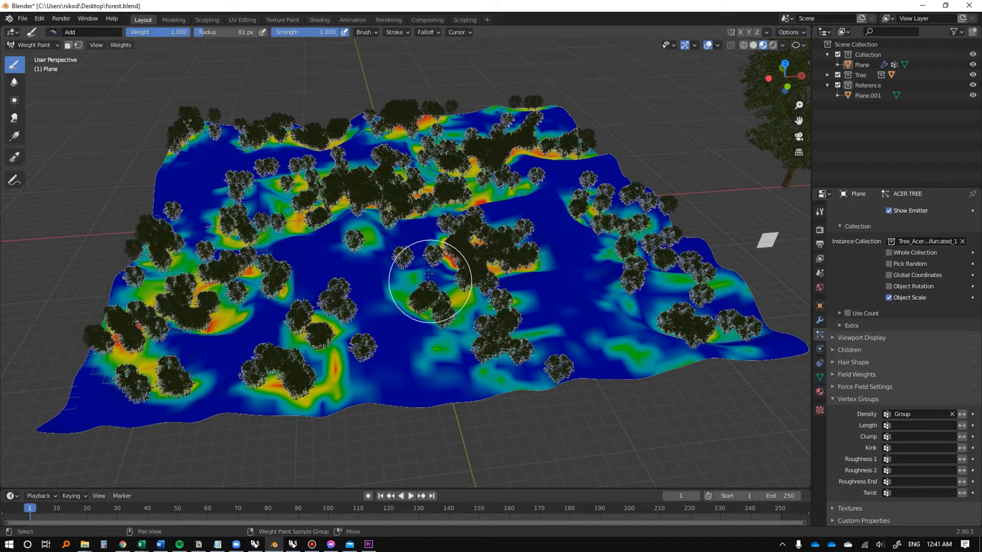
middle_click_drag(427, 272, 351, 220, "shift")
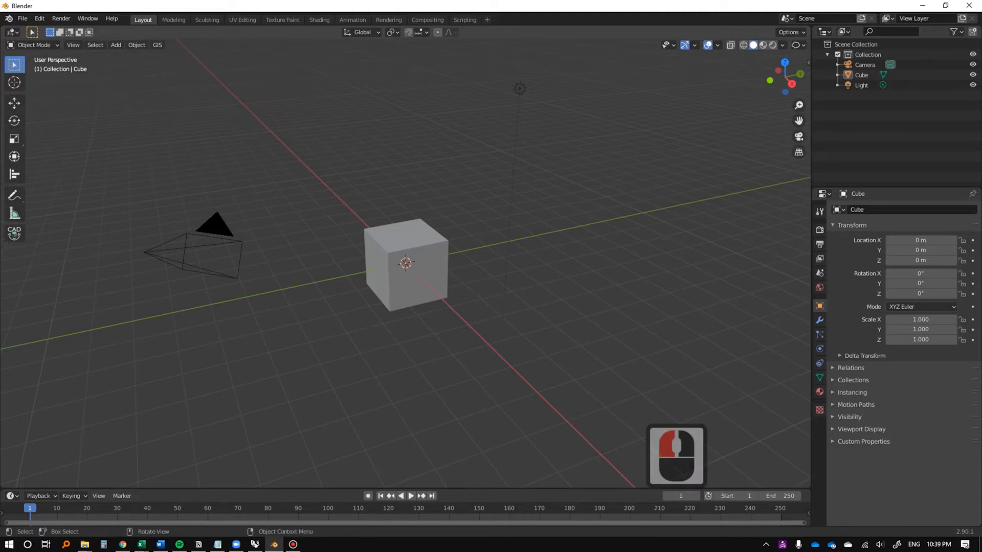
Delete the default cube, camera and light from the new scene.
key("a")
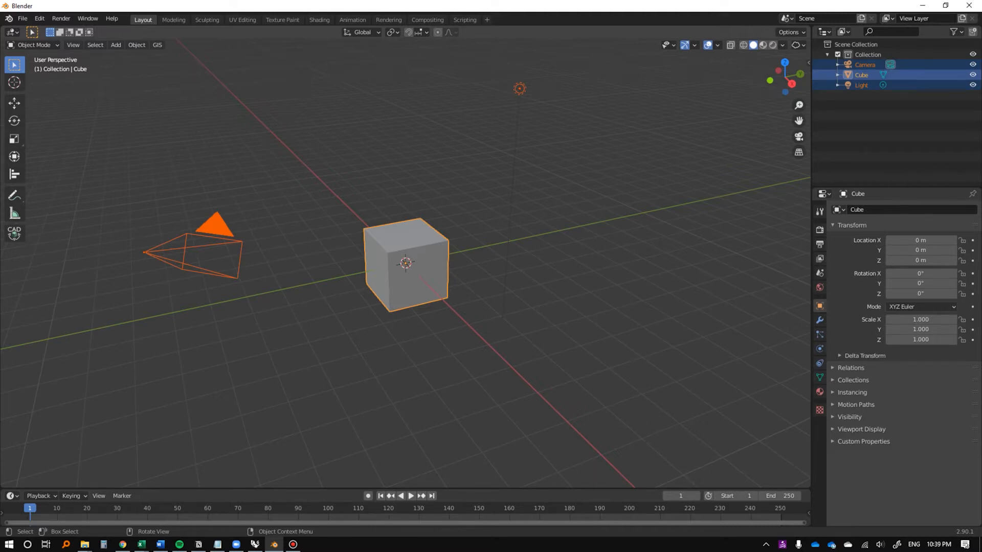
key("Delete")
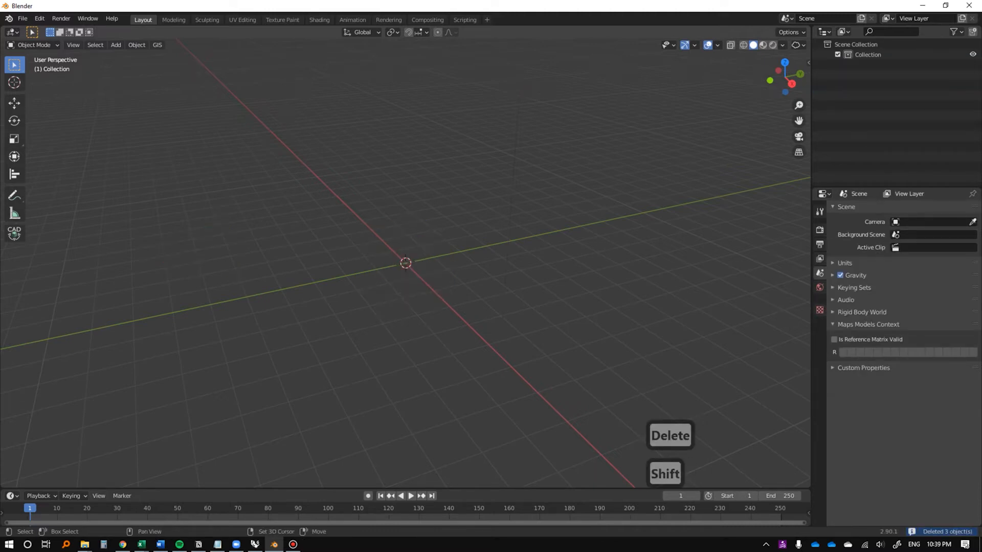
Add a mesh plane at the origin of the empty scene.
key("shift+a")
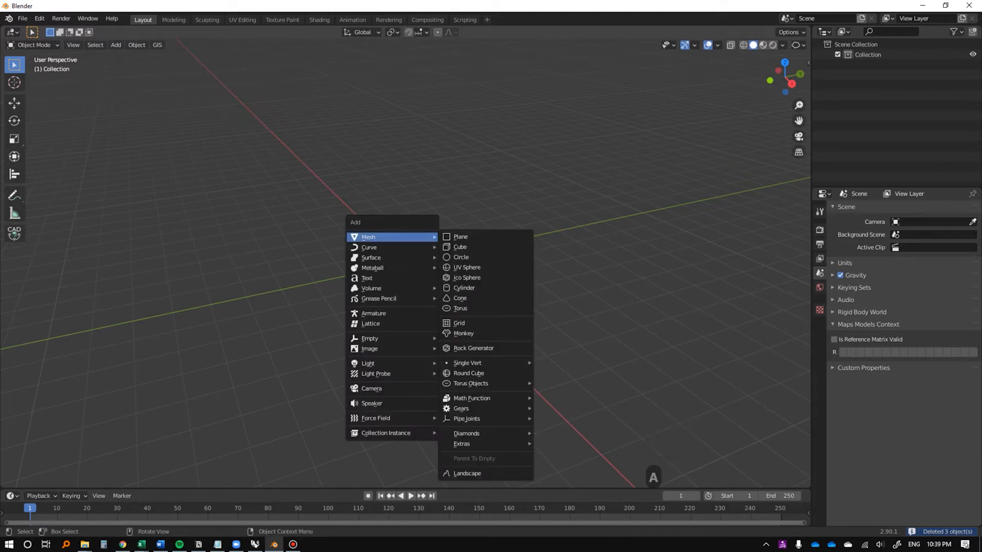
mouse_move(389, 237)
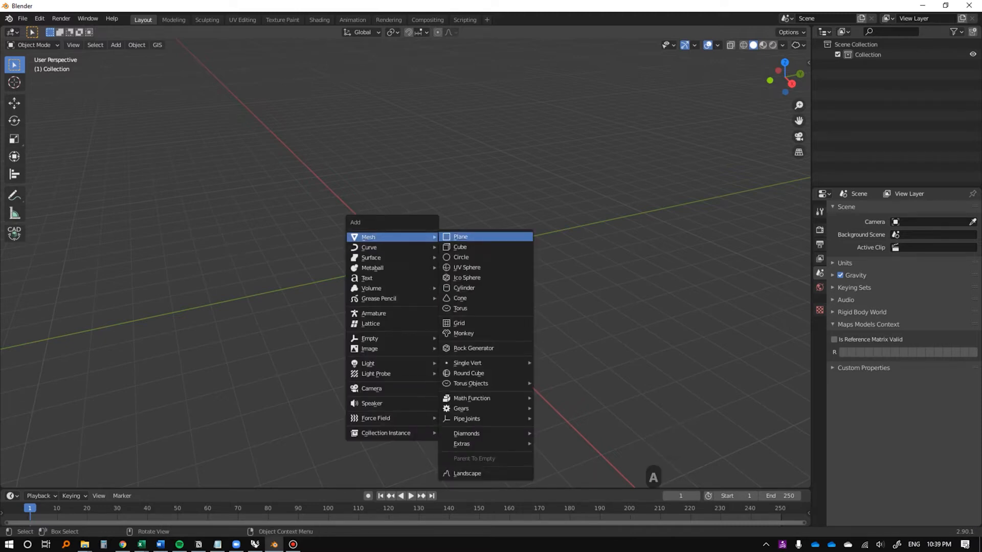
left_click(461, 236)
scroll(460, 236, "up", 3)
mouse_move(460, 237)
middle_mouse_down()
mouse_move(444, 209)
mouse_move(473, 248)
mouse_move(461, 238)
middle_mouse_up()
scroll(406, 263, "up", 2)
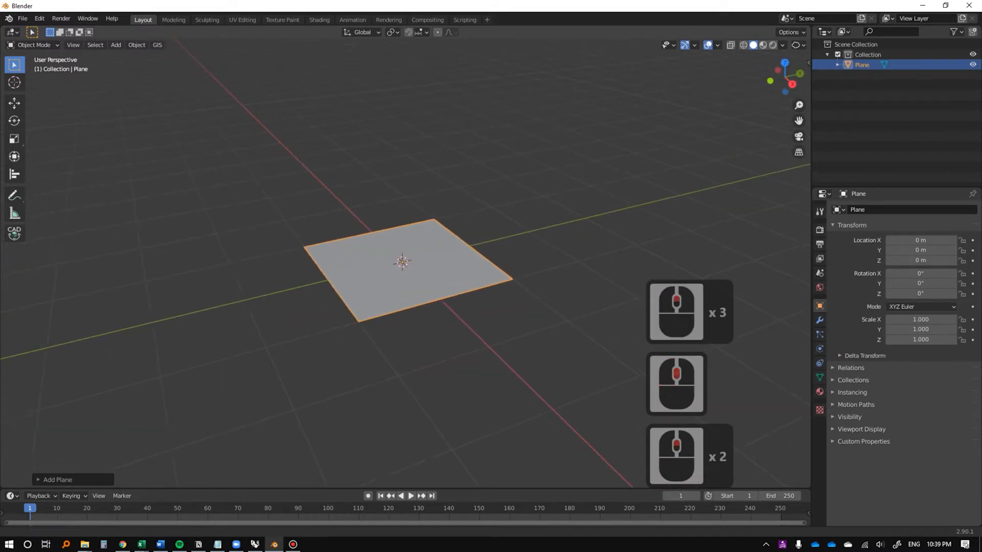
middle_click_drag(406, 263, 369, 251, "shift")
Set the plane's X and Y dimensions to 50 m.
key("n")
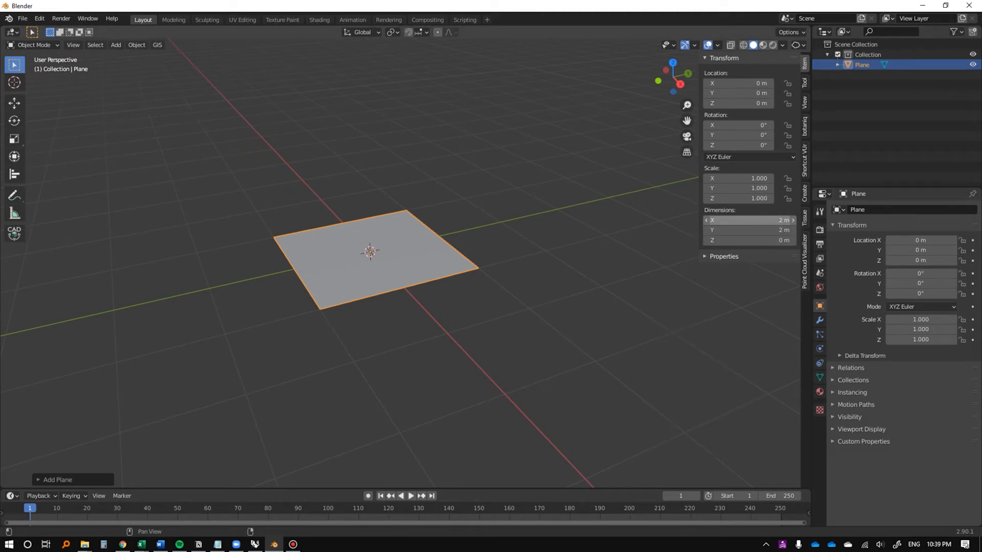
left_click_drag(749, 220, 749, 240)
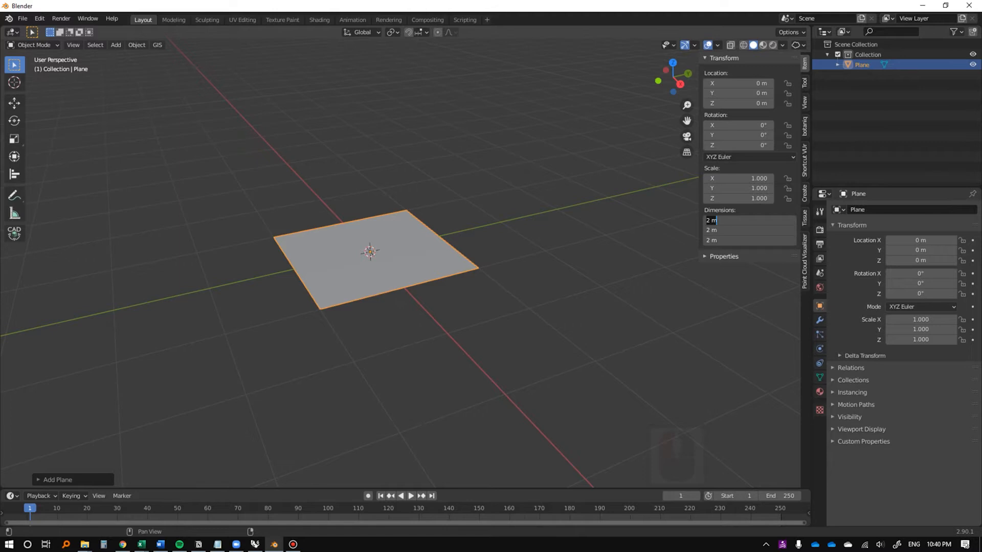
type("50")
key("Return")
scroll(401, 263, "down", 12)
scroll(401, 262, "down", 2)
scroll(400, 263, "up", 5)
middle_click_drag(401, 263, 365, 239)
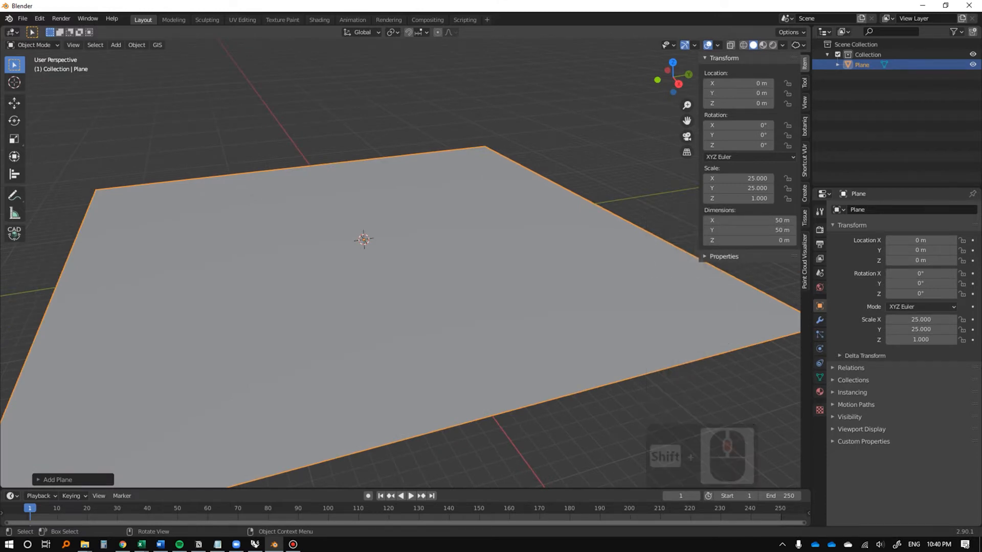
Subdivide the whole plane in Edit Mode with 50 cuts, and return to Object Mode.
key("Tab")
scroll(400, 263, "down", 1)
key("a")
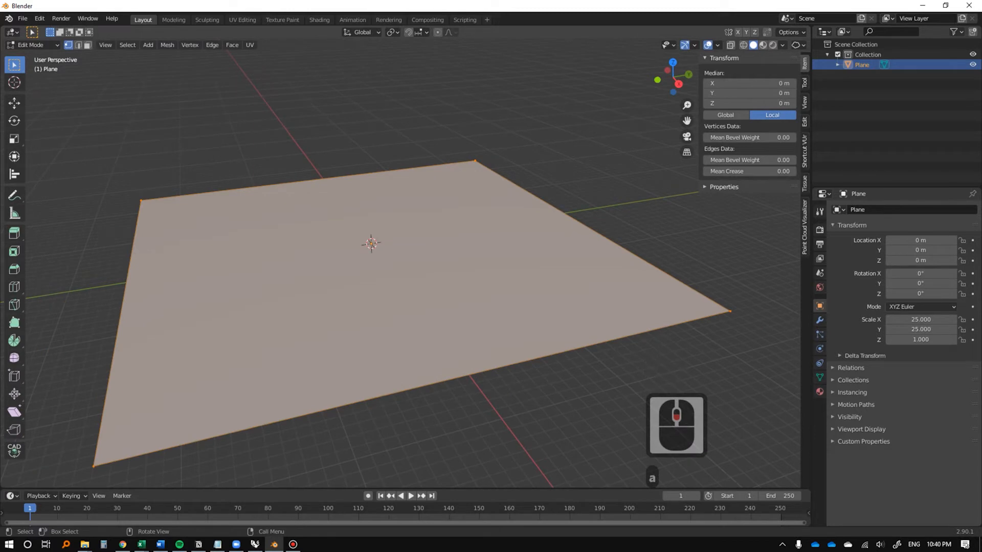
right_click(376, 176)
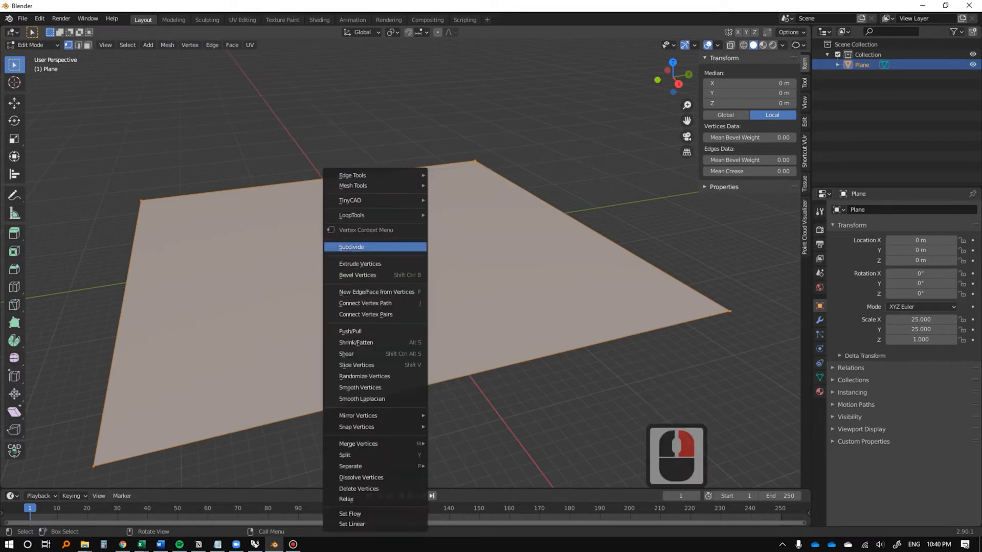
left_click(351, 247)
left_click(58, 479)
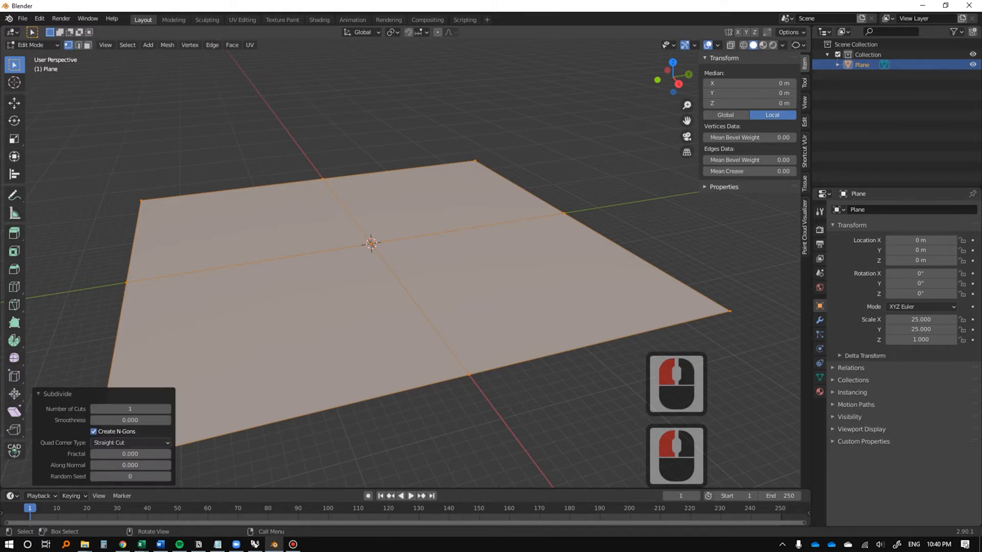
double_click(130, 409)
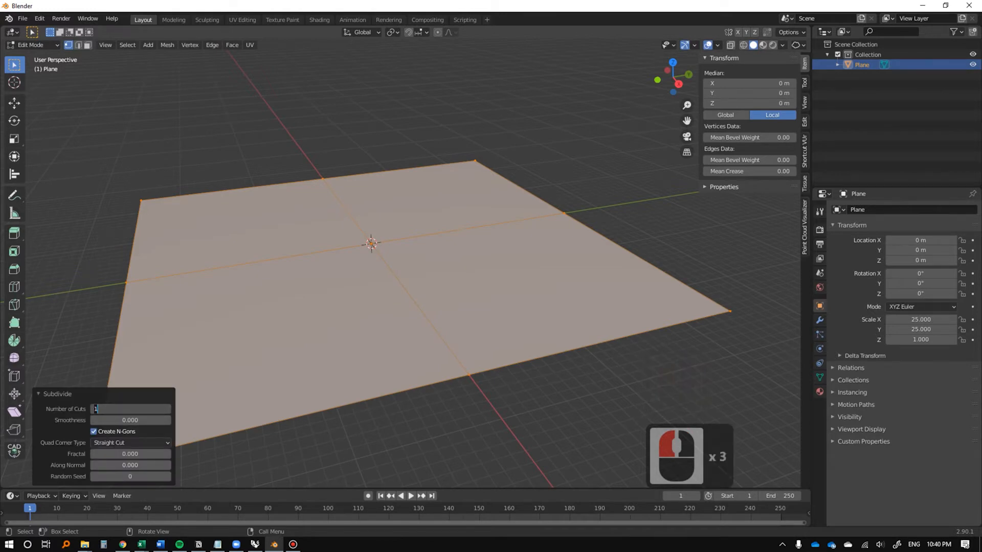
type("50")
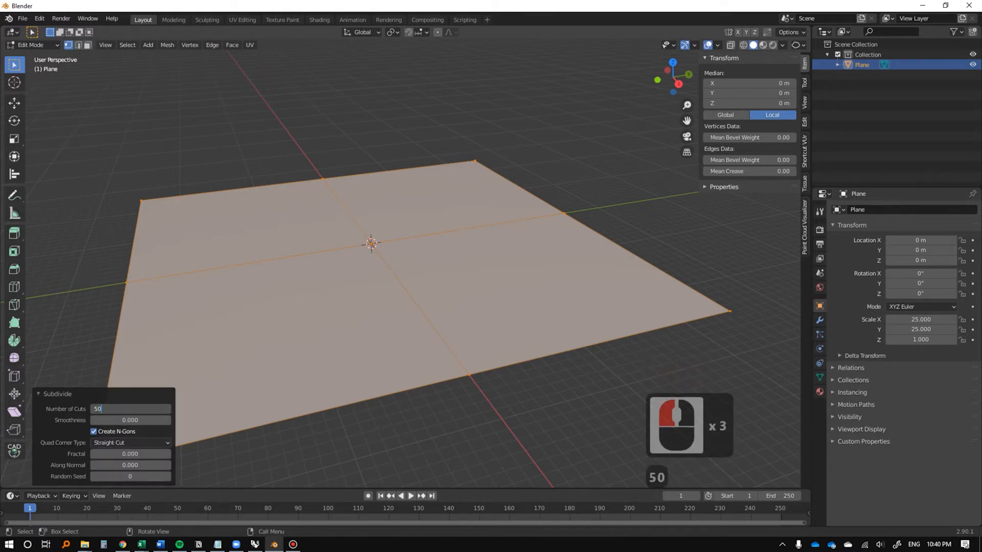
key("Return")
scroll(400, 264, "up", 2)
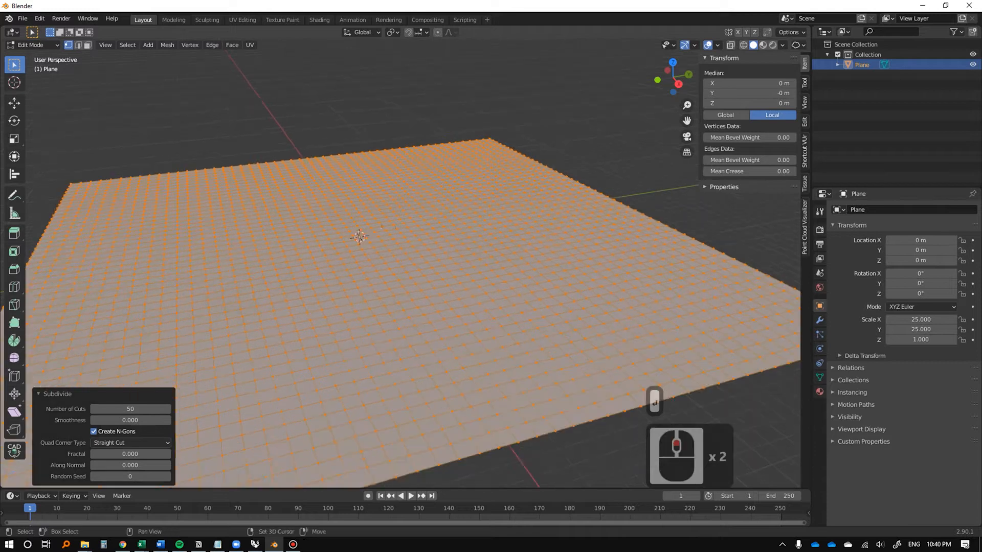
middle_click_drag(400, 263, 481, 240, "shift")
key("Tab")
middle_click_drag(440, 266, 369, 266, "shift")
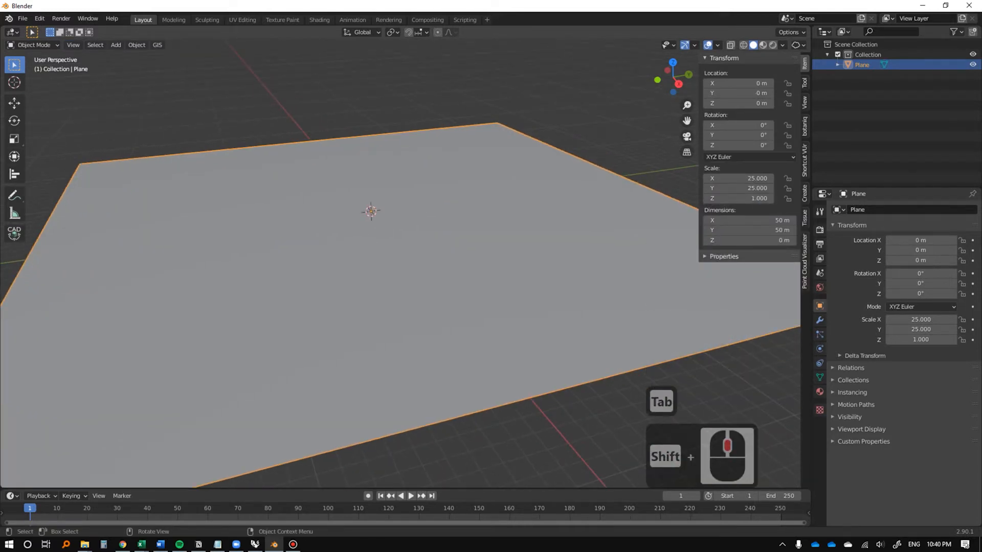
middle_click_drag(401, 264, 418, 277, "shift")
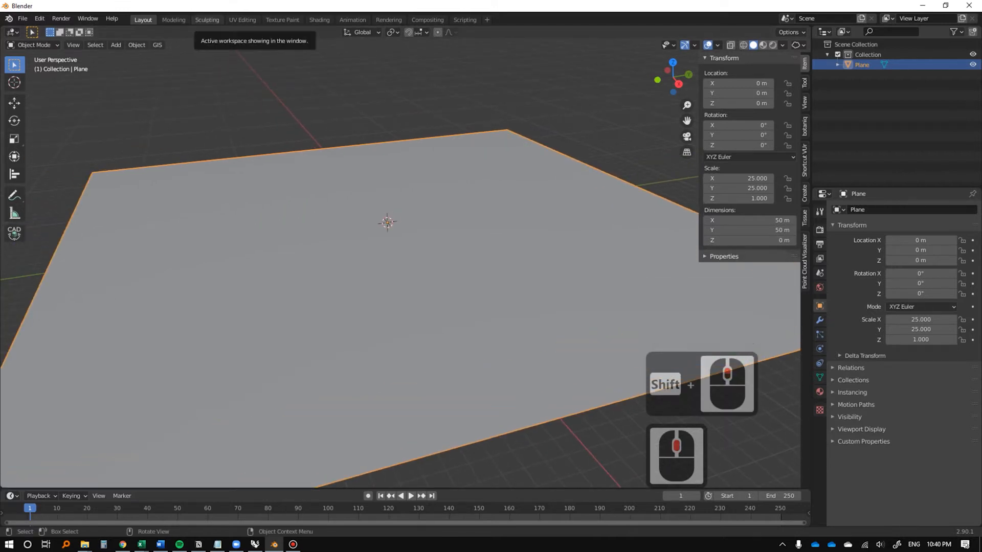
Try sculpting relief into the plane with the Draw brush at strength 1.000, undo the strokes, and return to the Layout workspace.
left_click(208, 19)
scroll(378, 179, "down", 8)
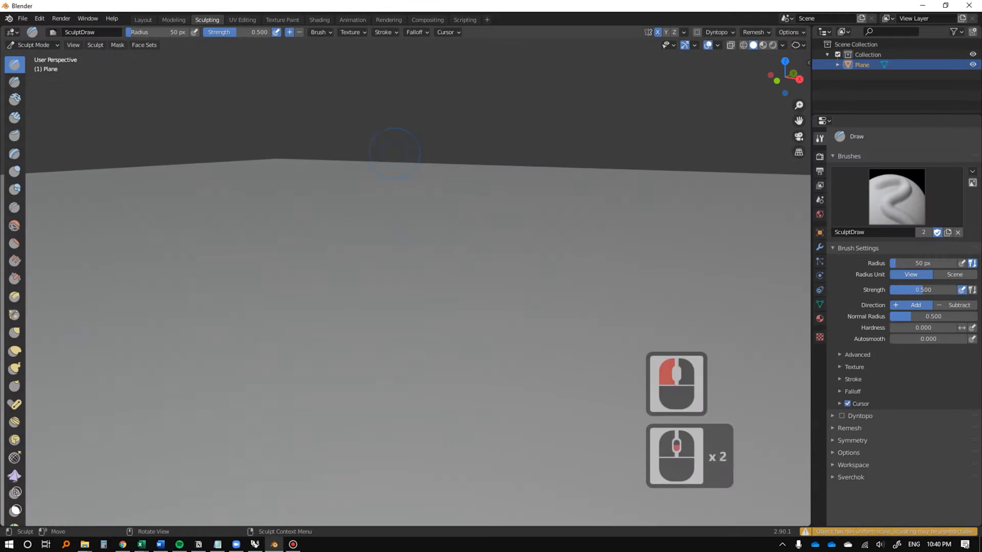
scroll(378, 179, "down", 5)
middle_click_drag(442, 291, 443, 292)
left_click_drag(440, 294, 401, 358)
scroll(396, 315, "up", 4)
key("shift+f")
left_click(497, 315)
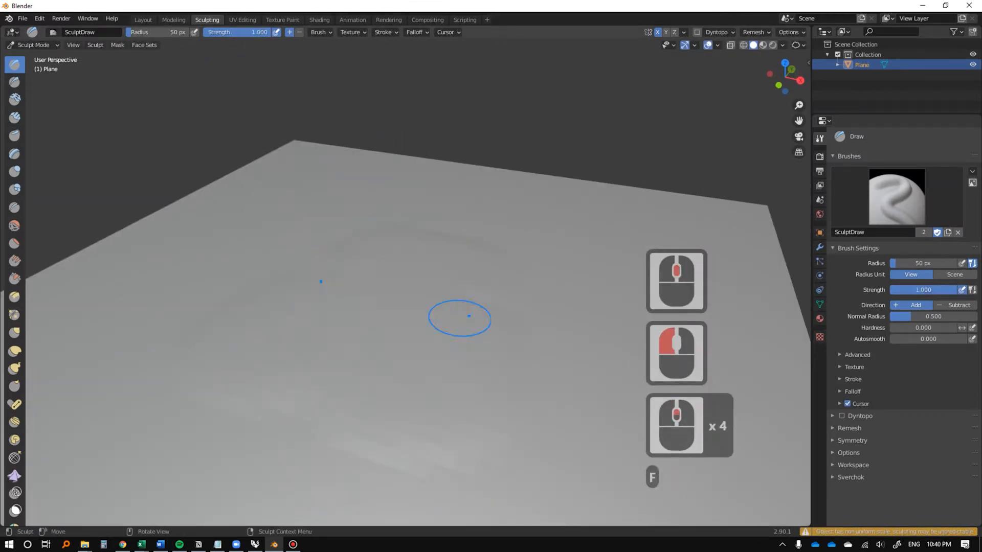
left_click_drag(410, 320, 406, 330)
scroll(373, 296, "down", 3)
key("ctrl+z")
key("ctrl+z")
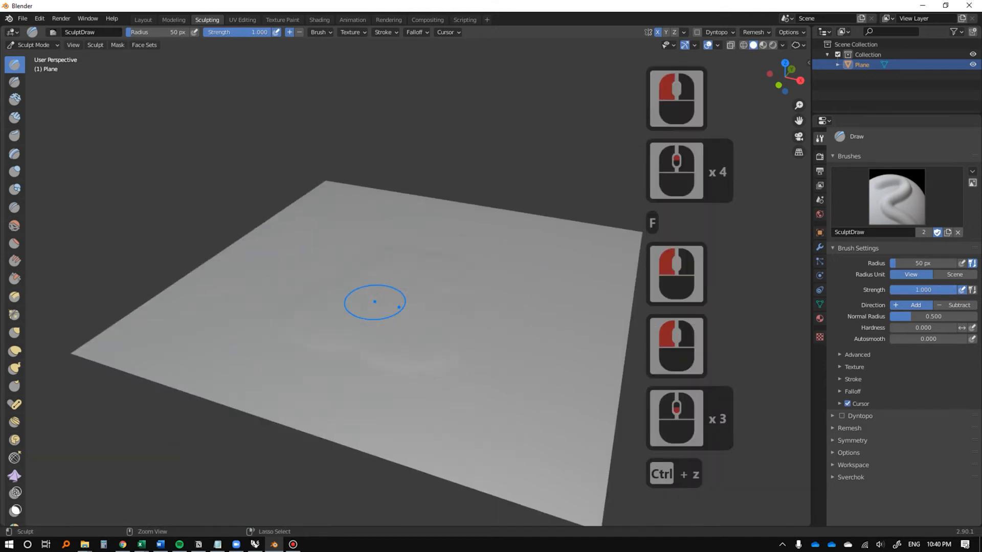
left_click(143, 19)
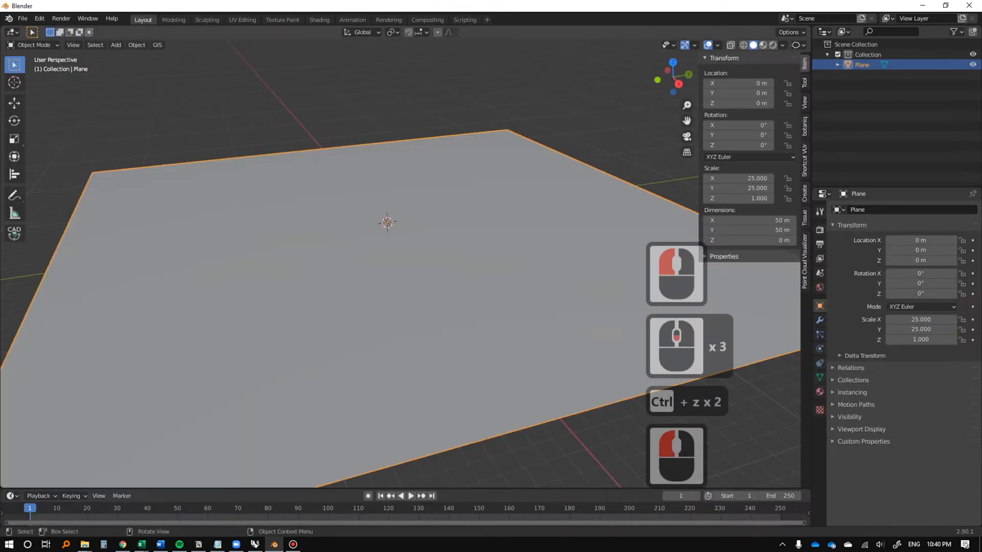
left_click(819, 320)
left_click(904, 210)
left_click(941, 325)
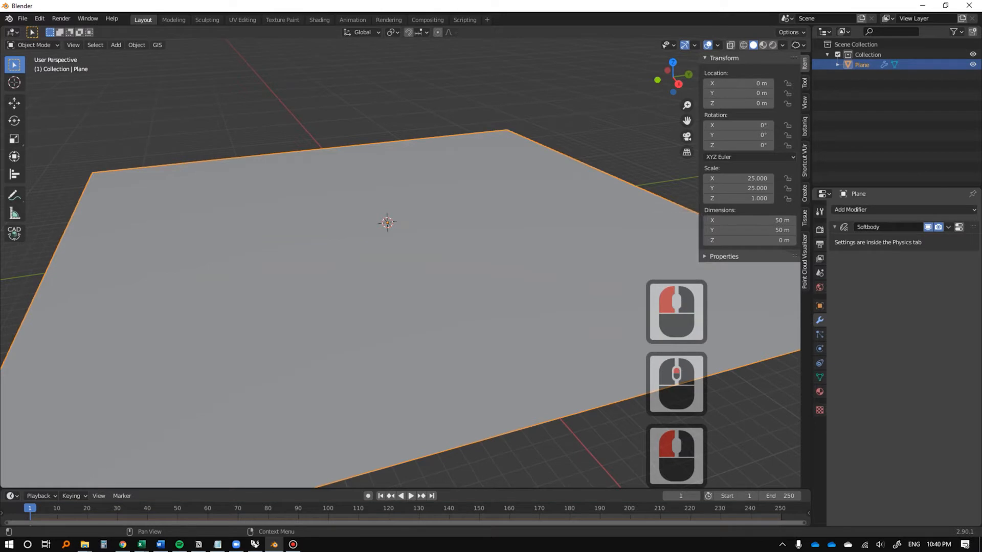
left_click(949, 227)
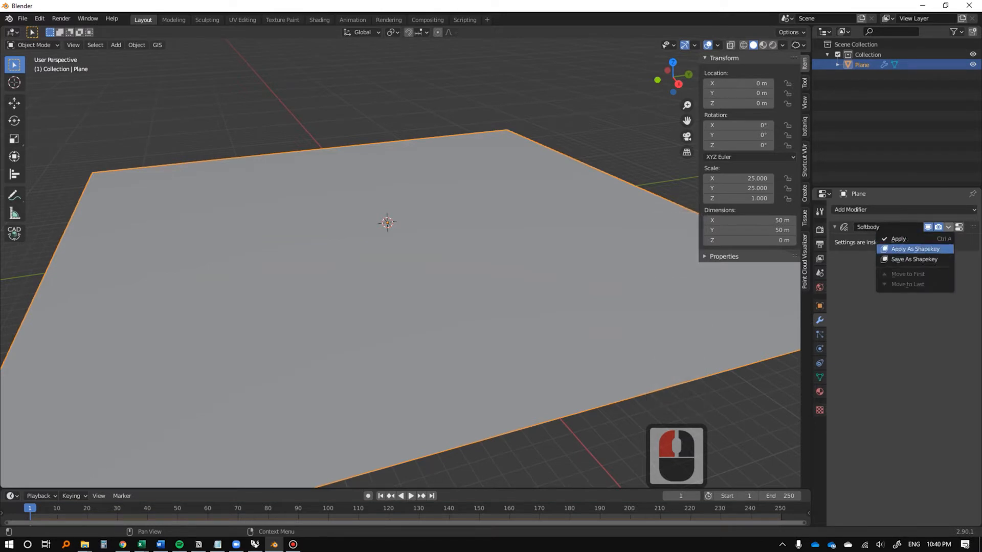
key("Escape")
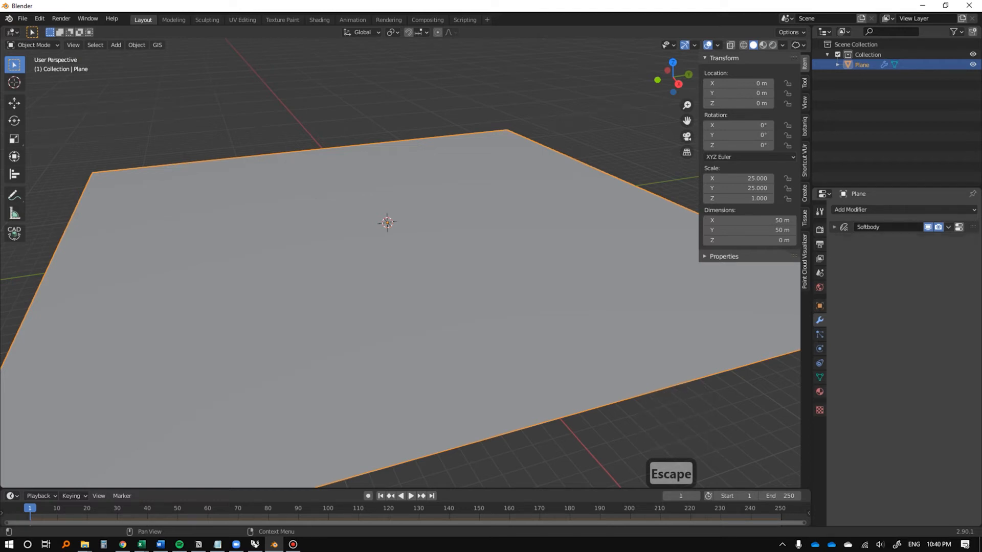
left_click(903, 241)
key("ctrl+z")
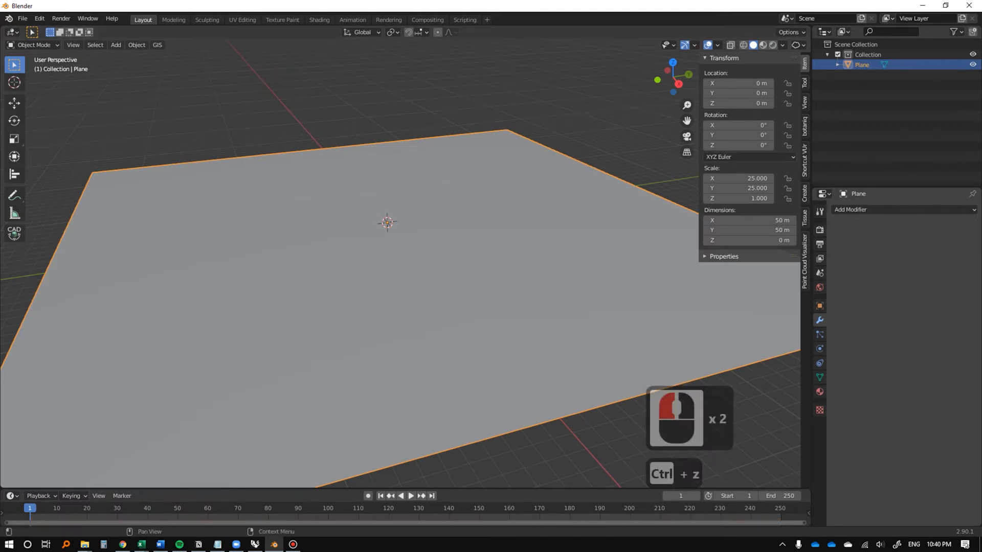
Add a Displace modifier with a new texture to the plane, and set its strength to 2.
left_click(903, 210)
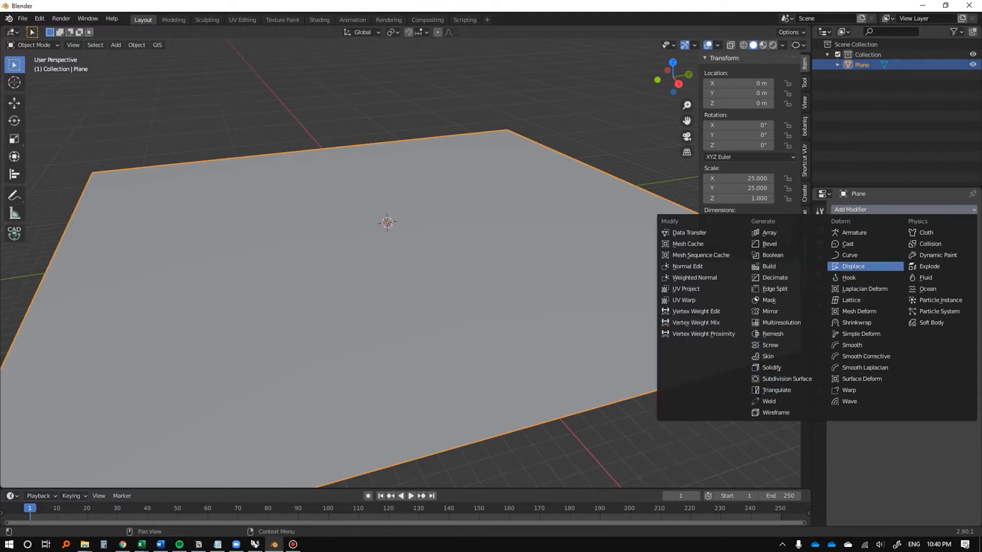
left_click(859, 266)
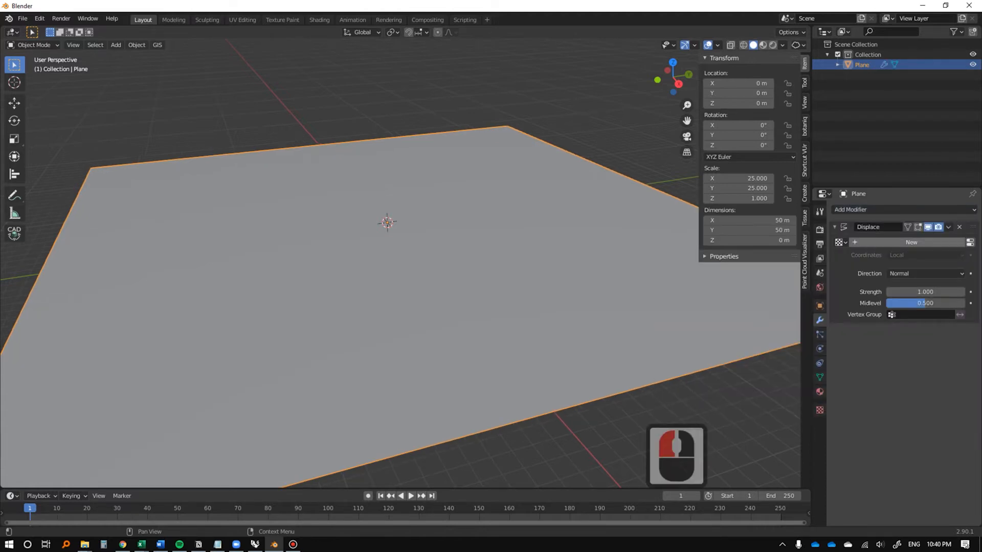
left_click(870, 242)
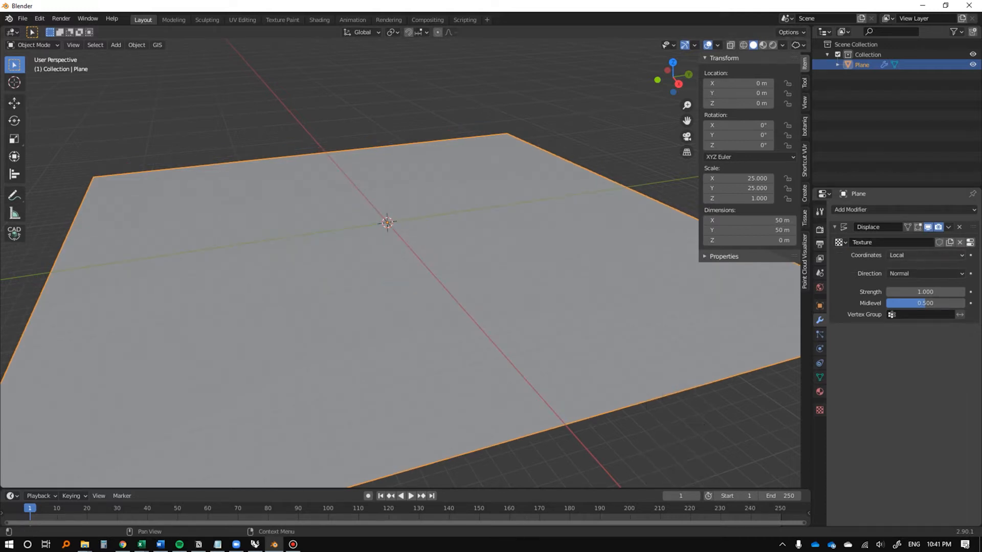
left_click(925, 292)
type("2")
key("Return")
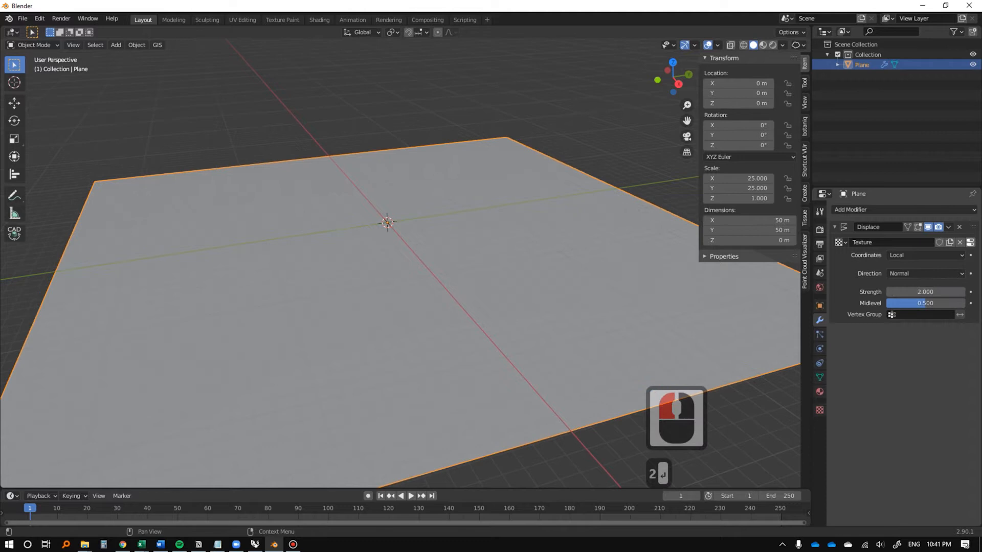
Set the type of the displacement texture to Distorted Noise.
left_click(970, 242)
left_click(919, 241)
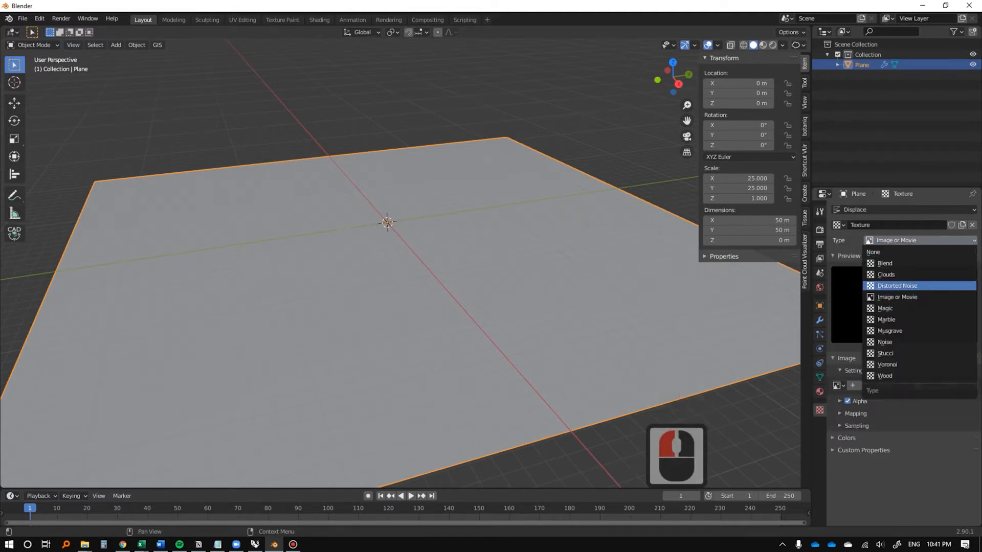
left_click(897, 285)
Shade the displaced terrain plane smooth.
mouse_move(460, 307)
middle_mouse_down()
mouse_move(460, 276)
mouse_move(460, 307)
middle_mouse_up()
right_click(429, 257)
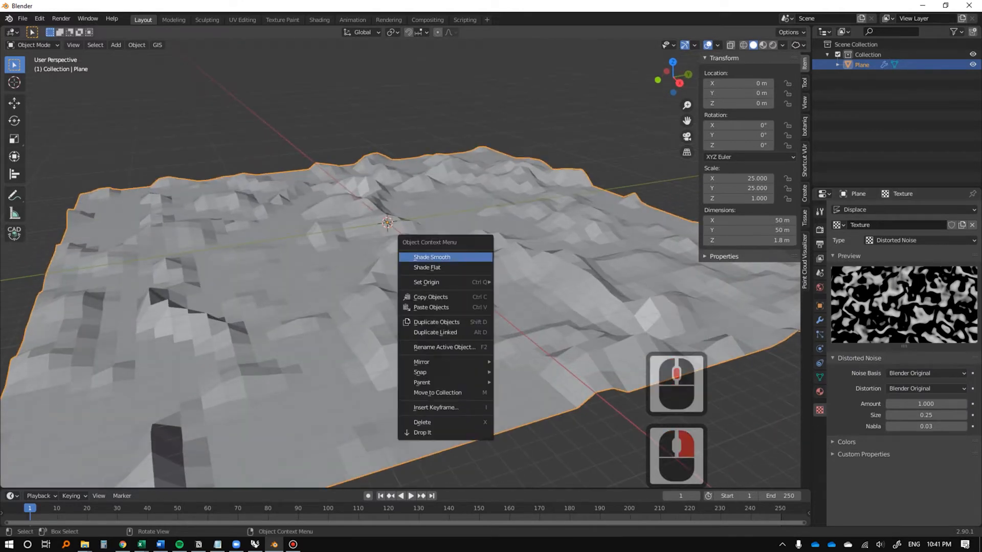
left_click(429, 257)
mouse_move(430, 257)
middle_mouse_down()
mouse_move(430, 225)
mouse_move(429, 253)
middle_mouse_up()
Try the distorted noise texture with an Amount of 1 and a Size of 0.43.
mouse_move(915, 404)
left_mouse_down()
mouse_move(951, 404)
mouse_move(931, 415)
mouse_move(946, 416)
mouse_move(926, 415)
left_mouse_up()
double_click(926, 404)
type("1")
key("Return")
double_click(926, 416)
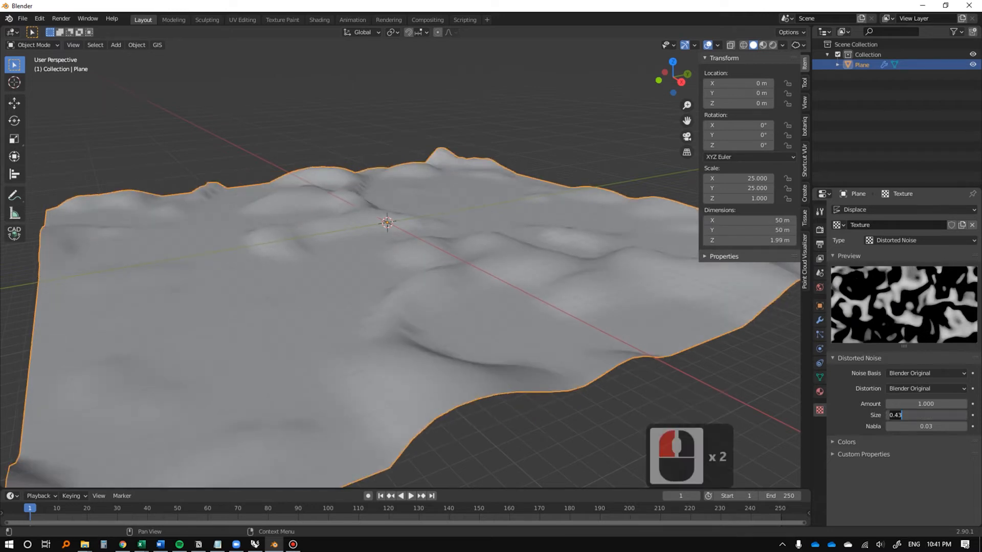
key("Escape")
Try applying all transforms to the terrain plane, and undo it.
key("ctrl+a")
key("Escape")
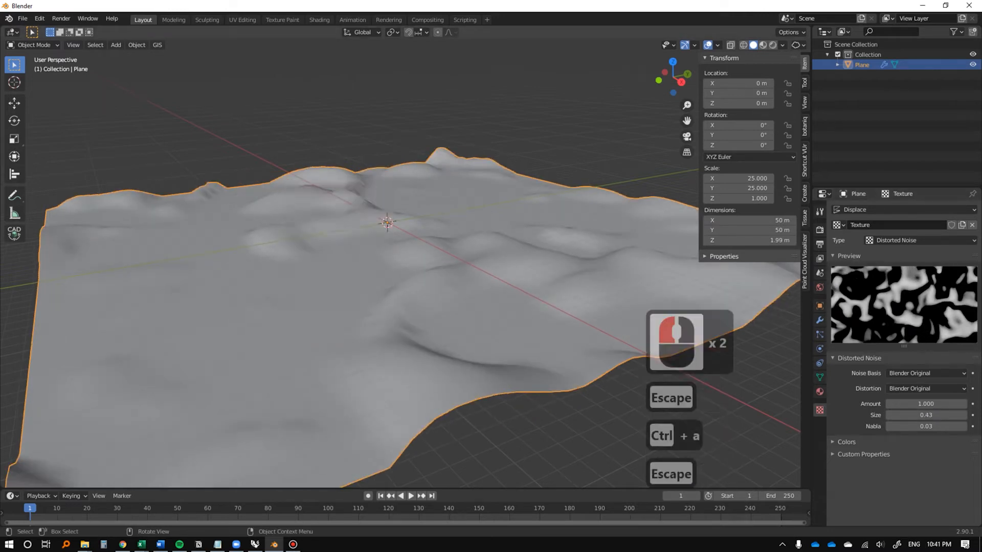
key("ctrl+a")
left_click(289, 272)
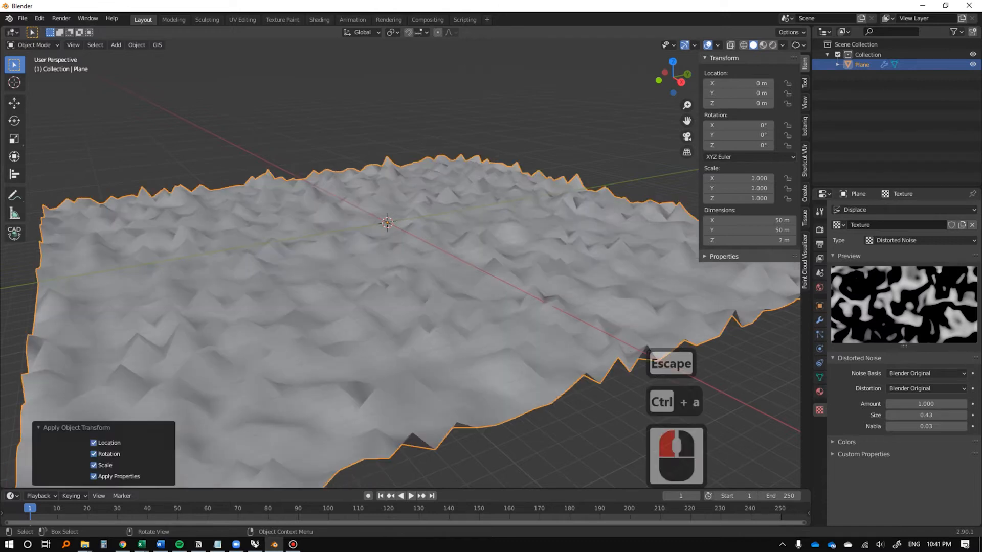
key("ctrl+z")
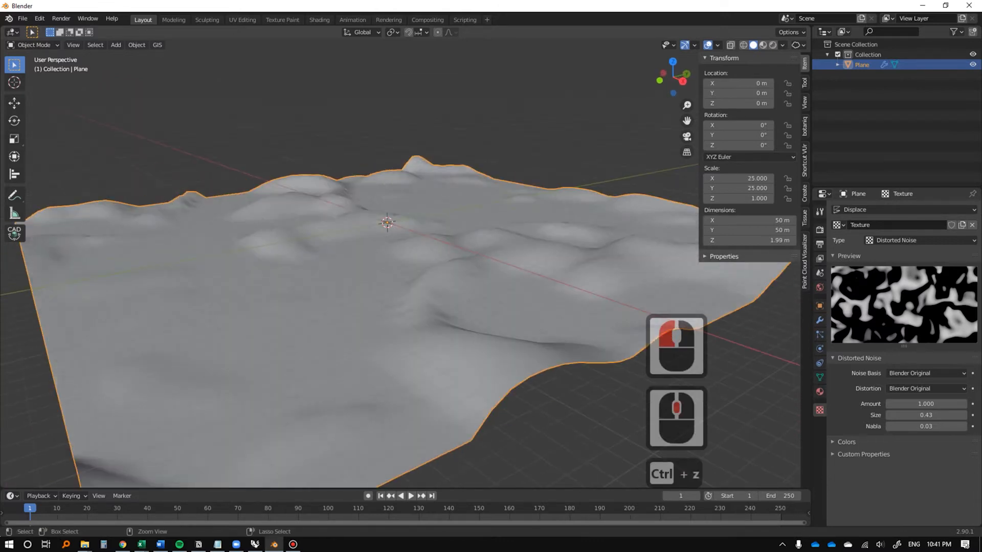
Adjust the distorted noise texture to a Size of 0.42 and a Nabla of 0.00.
middle_click_drag(389, 266, 358, 265)
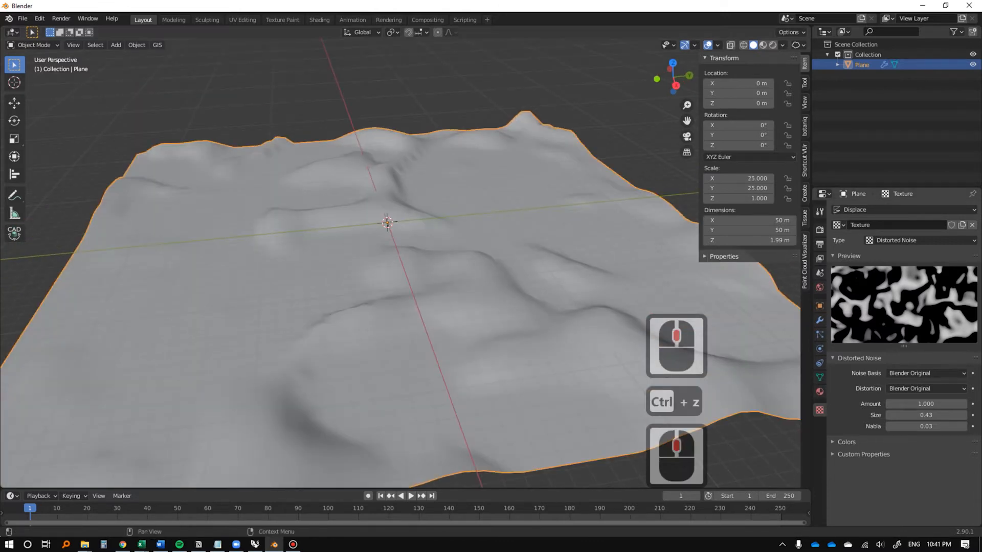
scroll(926, 415, "up", 8, "ctrl")
scroll(926, 414, "down", 9, "ctrl")
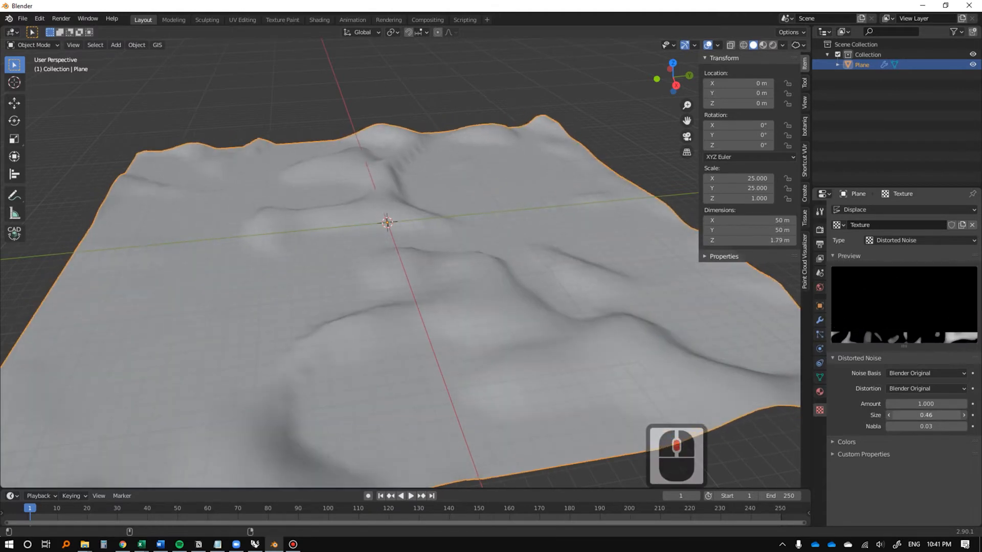
left_click(926, 426, "shift")
left_click_drag(926, 426, 894, 426)
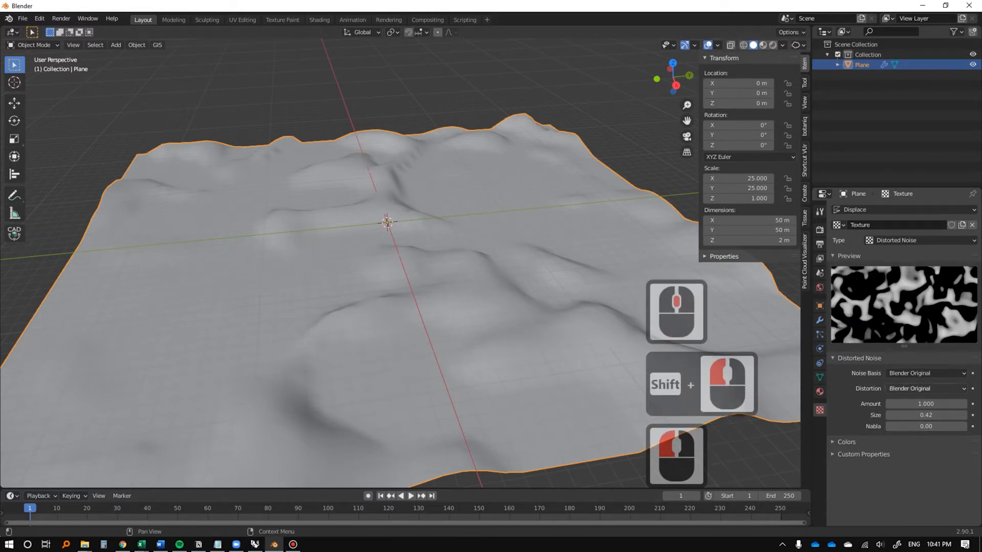
Try Original Perlin and Voronoi F1 as the texture's noise basis, with the Amount lowered to 0.750.
left_click(926, 373)
left_click(907, 396)
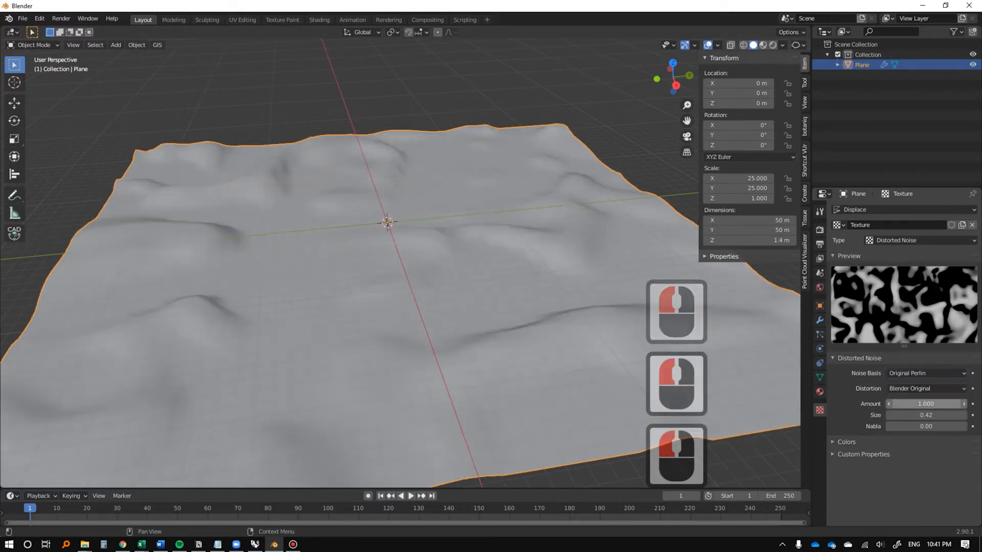
scroll(926, 373, "down", 2, "ctrl")
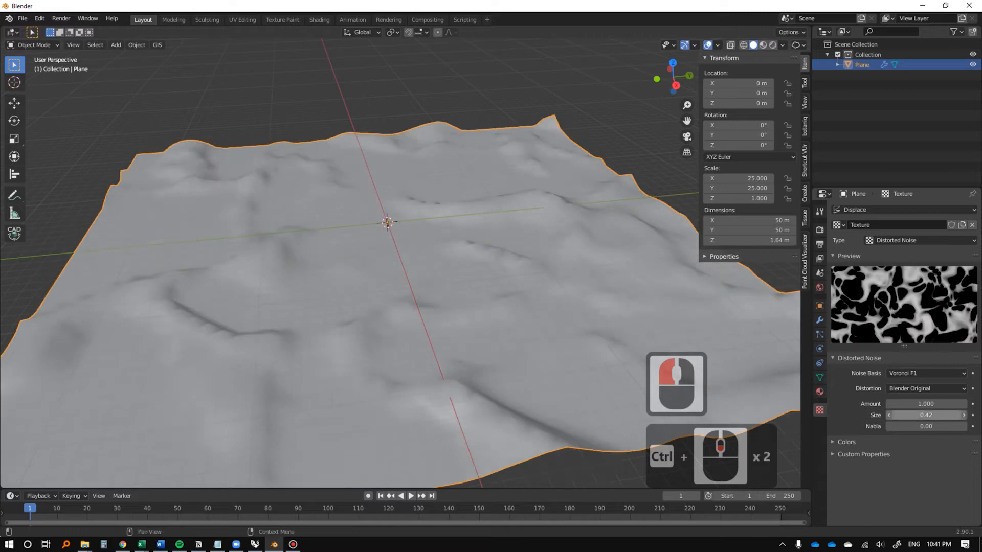
left_click_drag(926, 404, 903, 404)
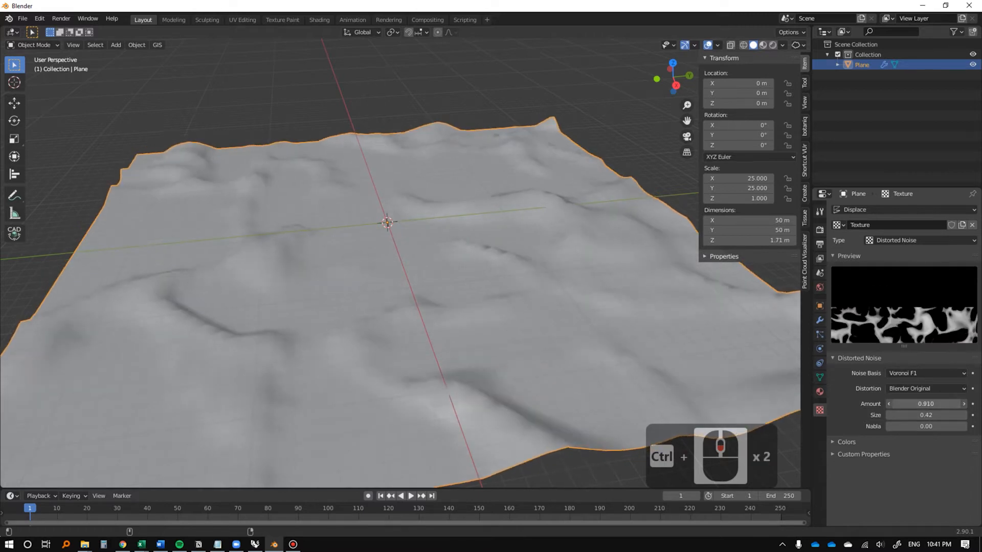
middle_click_drag(460, 286, 491, 241)
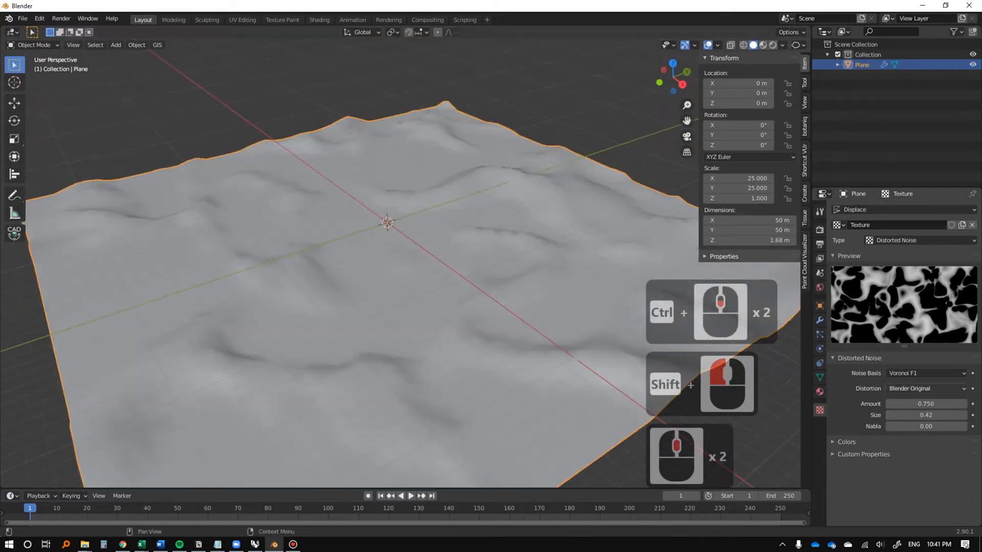
Try the distorted noise at Amount 0.400 and Size 0.29, comparing noise bases and returning to Voronoi F2.
mouse_move(927, 404)
left_mouse_down()
mouse_move(959, 404)
mouse_move(916, 404)
mouse_move(925, 416)
mouse_move(901, 415)
mouse_move(912, 415)
left_mouse_up()
left_click_drag(926, 415, 926, 415)
scroll(926, 373, "down", 3, "ctrl")
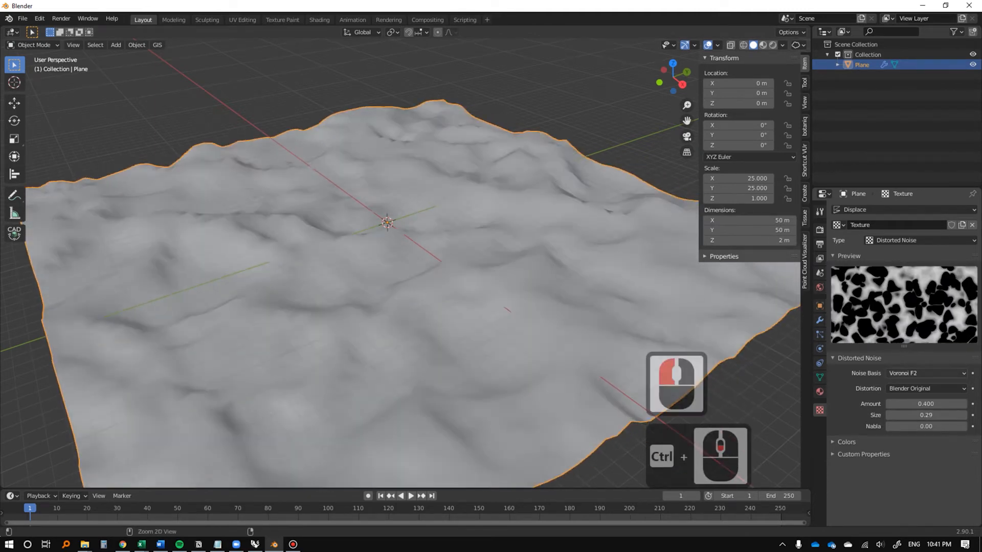
scroll(927, 373, "down", 4, "ctrl")
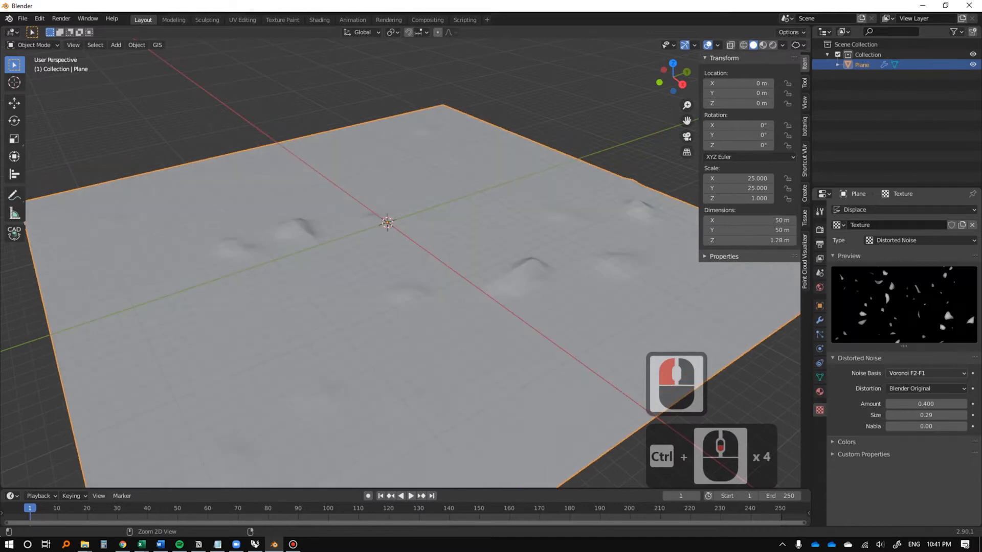
scroll(926, 373, "down", 3, "ctrl")
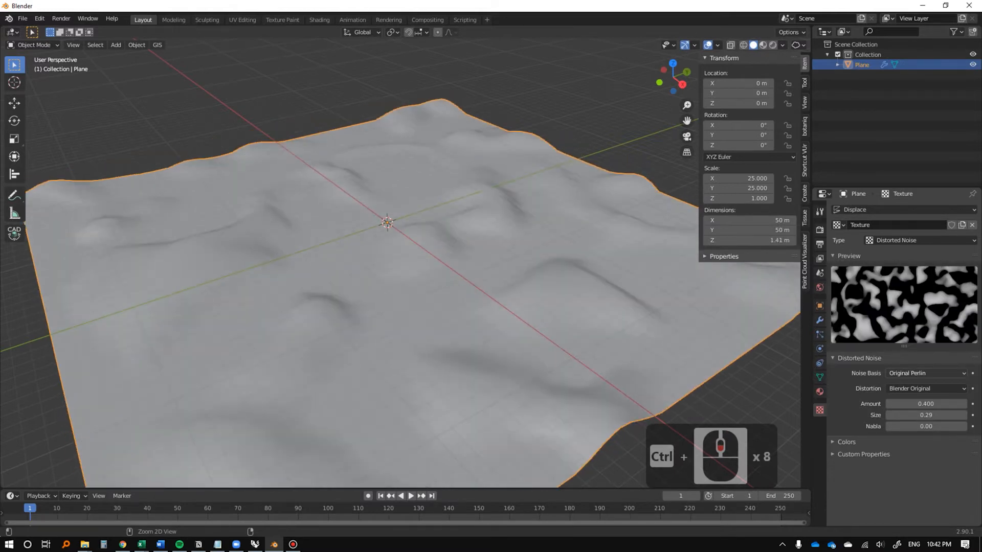
scroll(927, 374, "down", 1, "ctrl")
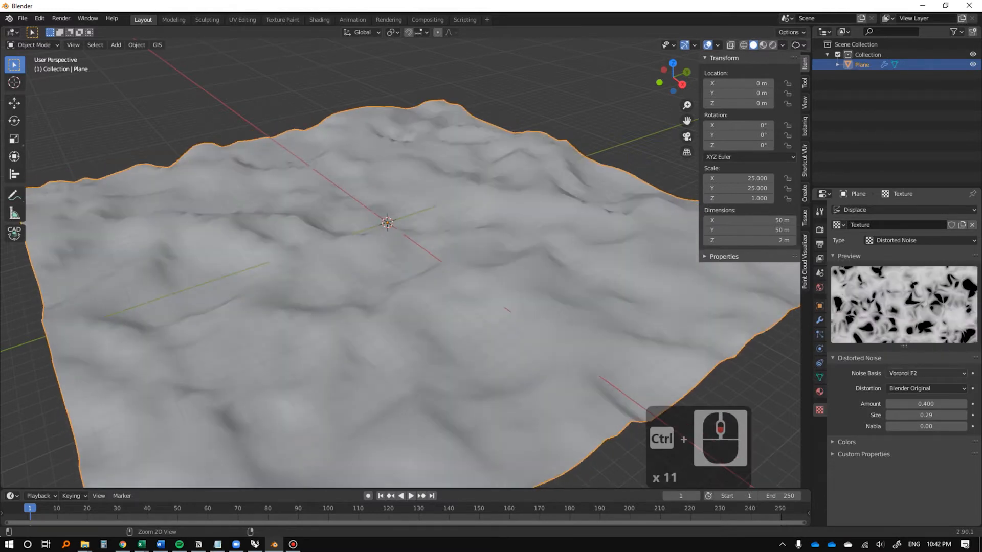
middle_click_drag(563, 307, 593, 302)
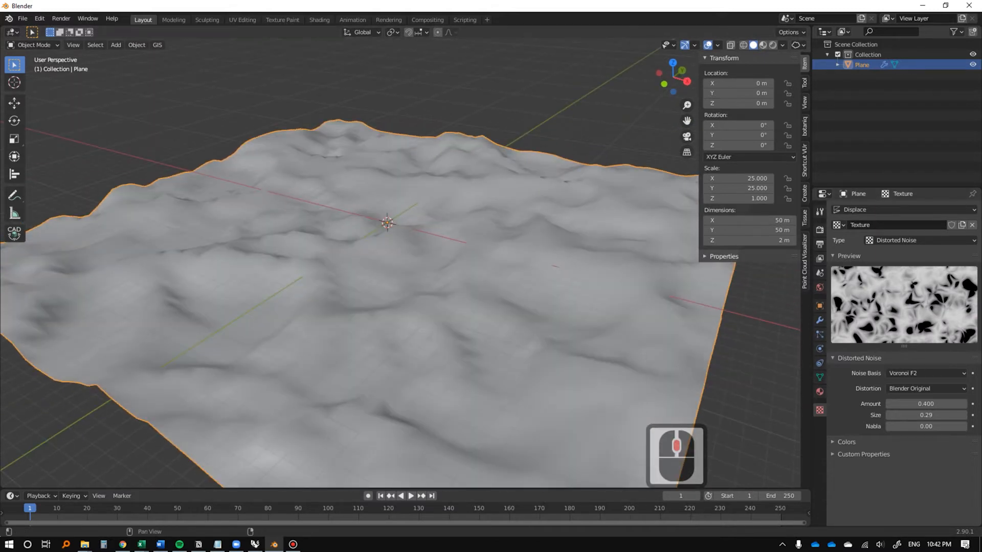
Try a Strength of 4.800 for the terrain's Displace modifier and inspect the surface up close.
left_click(820, 320)
left_click_drag(925, 292, 959, 292)
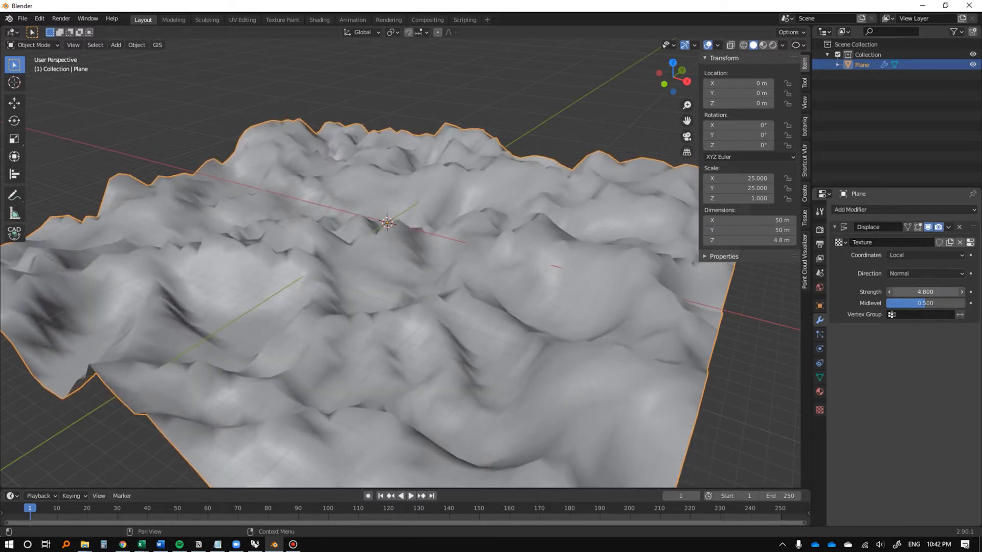
scroll(563, 276, "up", 4)
middle_click_drag(563, 277, 481, 276)
Add a Subdivision Surface modifier below the Displace modifier and set its viewport level to 2.
left_click(869, 210)
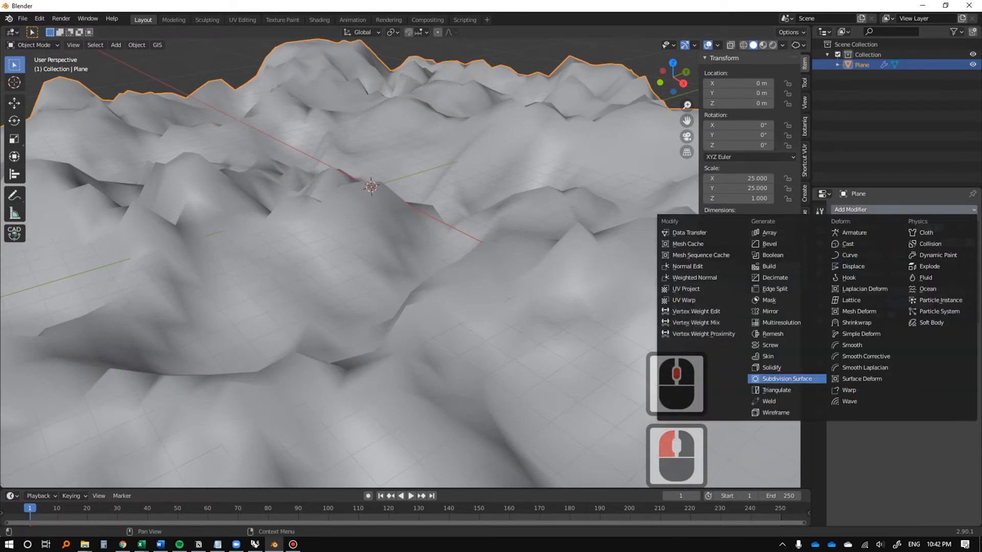
left_click(787, 378)
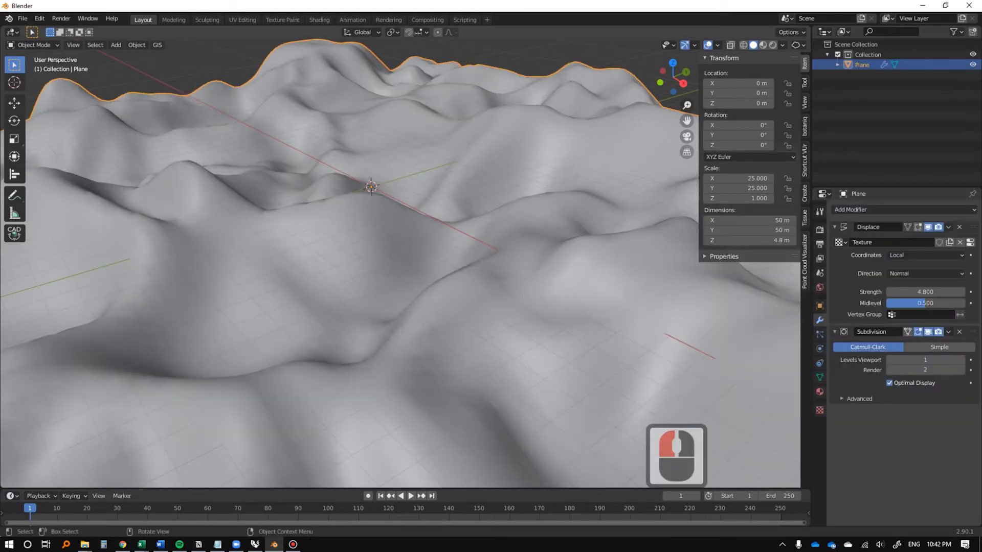
left_click(834, 227)
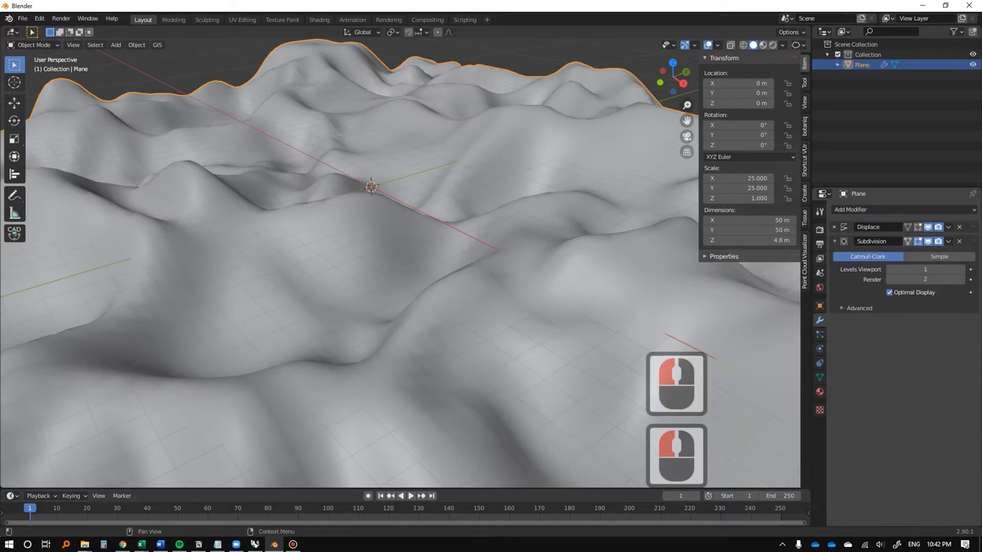
mouse_move(972, 227)
left_mouse_down()
mouse_move(971, 308)
mouse_move(971, 227)
left_mouse_up()
left_click(961, 269)
scroll(399, 255, "down", 8)
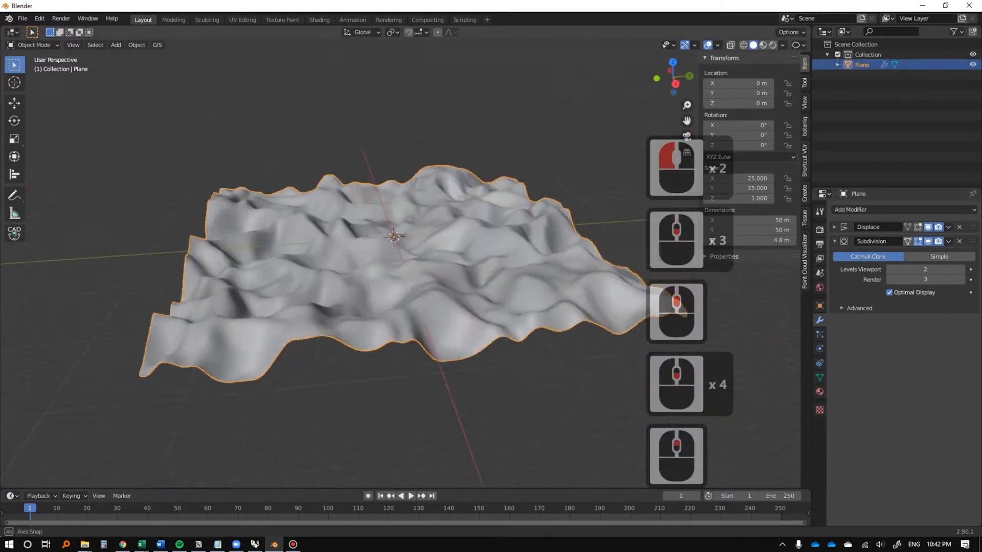
mouse_move(399, 230)
middle_mouse_down()
mouse_move(401, 287)
mouse_move(399, 240)
middle_mouse_up()
scroll(402, 286, "up", 4)
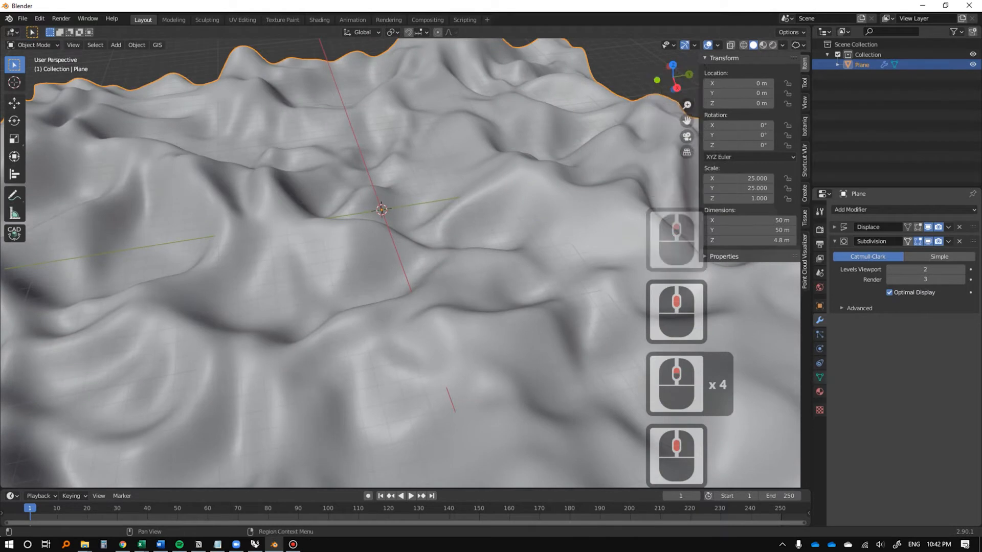
Set the distorted noise texture to Size 0.41 and Amount 0.000, with Voronoi F3 as the noise basis.
left_click(820, 410)
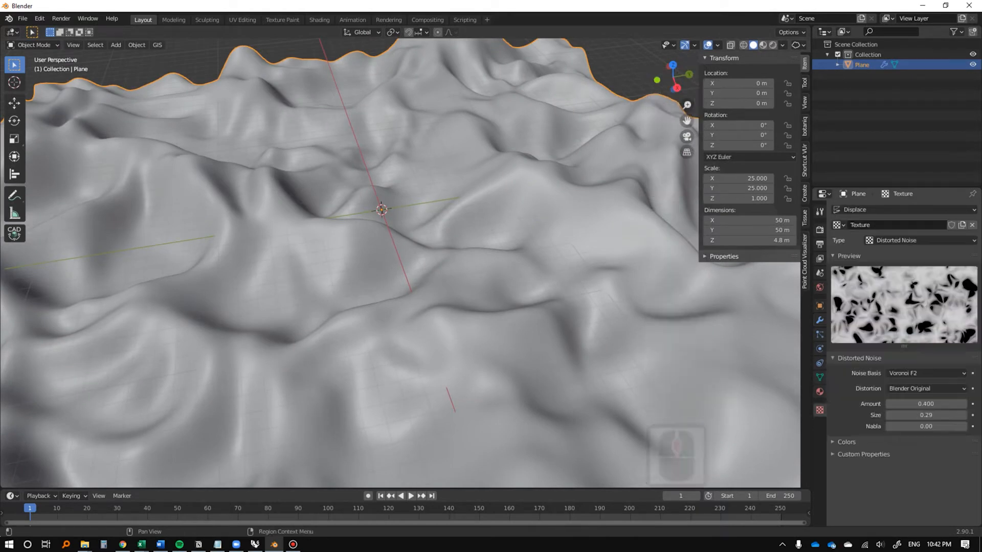
scroll(399, 256, "down", 5)
scroll(399, 256, "up", 2)
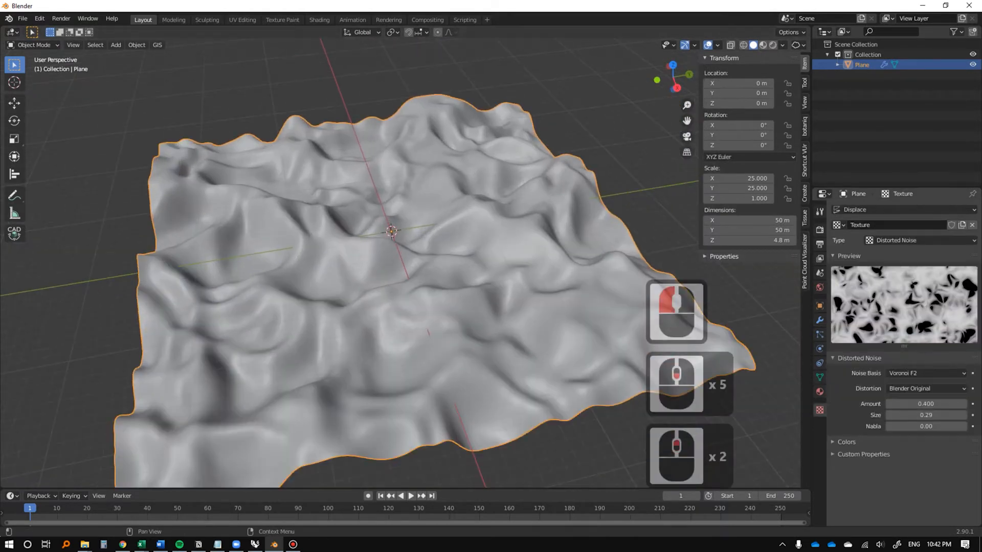
mouse_move(926, 415)
left_mouse_down()
mouse_move(913, 415)
mouse_move(944, 415)
left_mouse_up()
middle_click_drag(434, 307, 506, 241)
left_click_drag(925, 403, 895, 403)
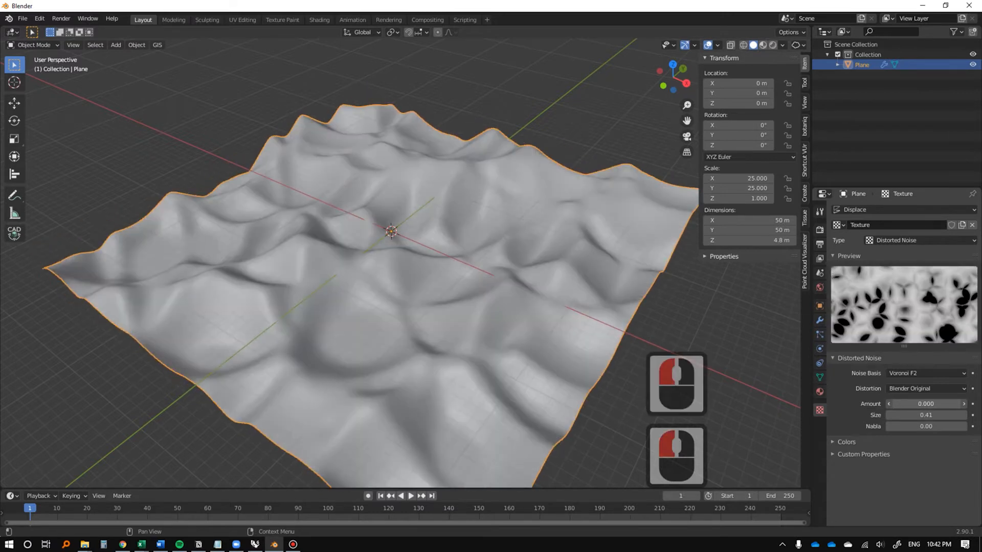
scroll(460, 266, "up", 2)
mouse_move(461, 265)
middle_mouse_down()
mouse_move(460, 225)
mouse_move(460, 246)
middle_mouse_up()
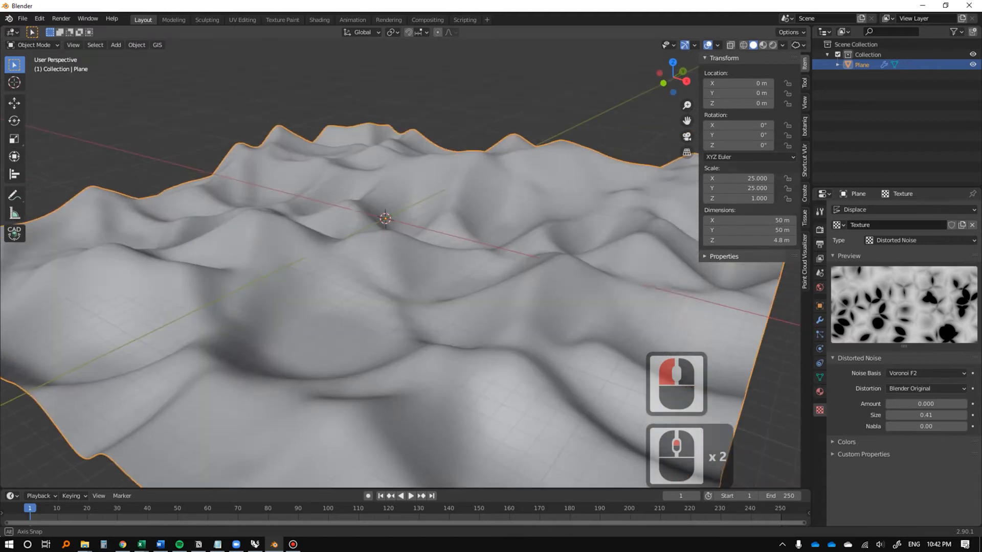
scroll(925, 373, "down", 3, "ctrl")
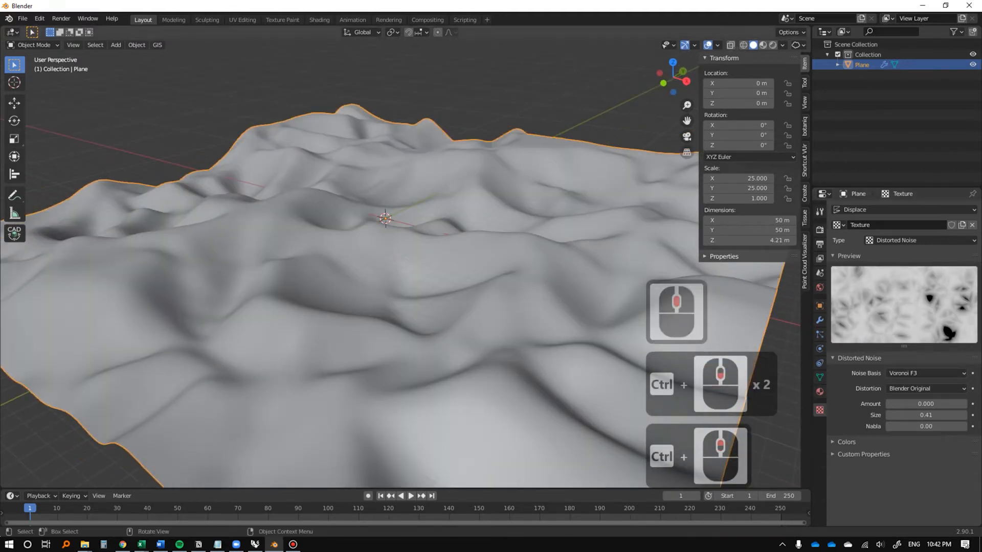
Try a Displace Strength of 2.920 with a Midlevel of 0.660, and undo it.
left_click(820, 320)
left_click(835, 227)
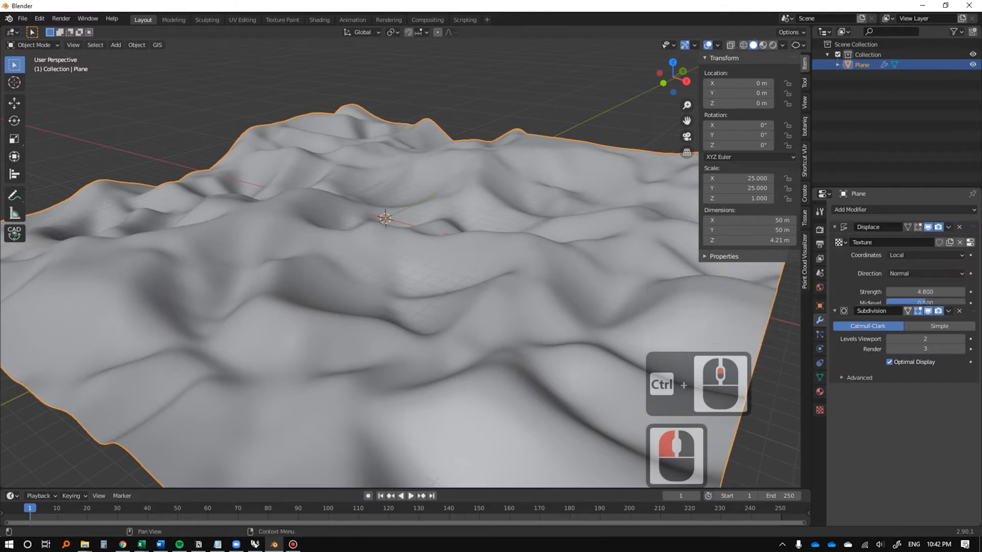
mouse_move(927, 292)
left_mouse_down()
mouse_move(884, 292)
mouse_move(938, 304)
mouse_move(929, 303)
left_mouse_up()
left_click(929, 303)
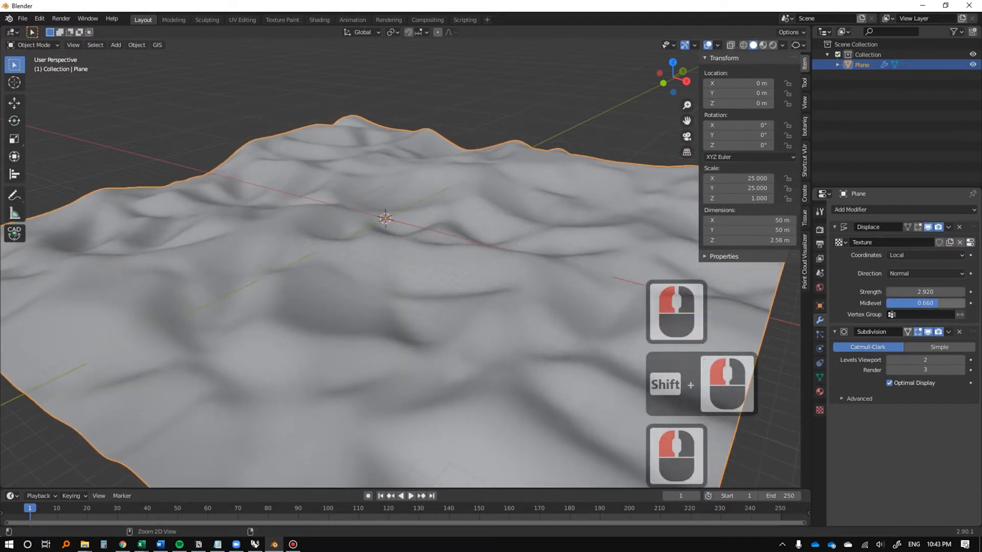
key("ctrl+z")
key("ctrl+z")
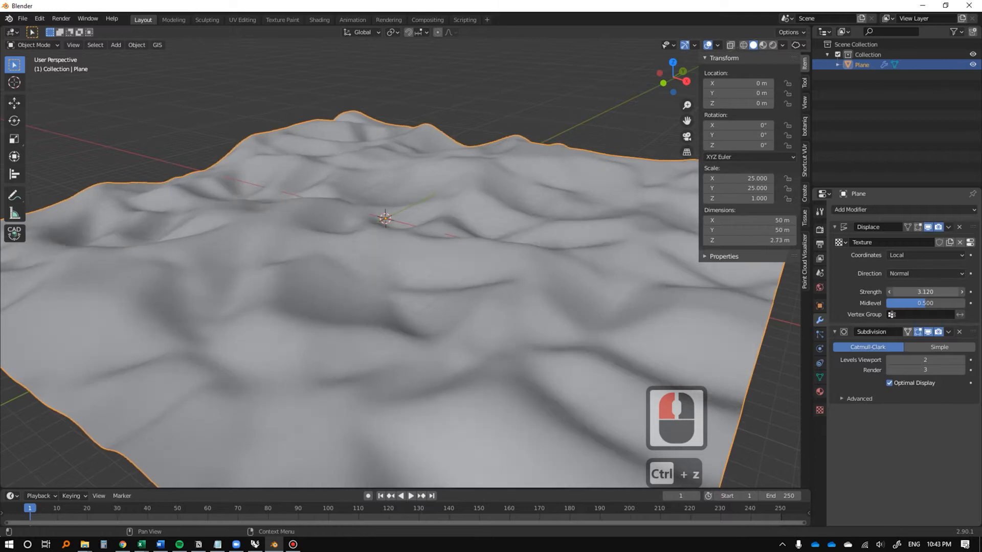
Set the Displace modifier's Strength to 4, keeping its Direction on Normal, and inspect the terrain from several angles.
left_click(925, 292)
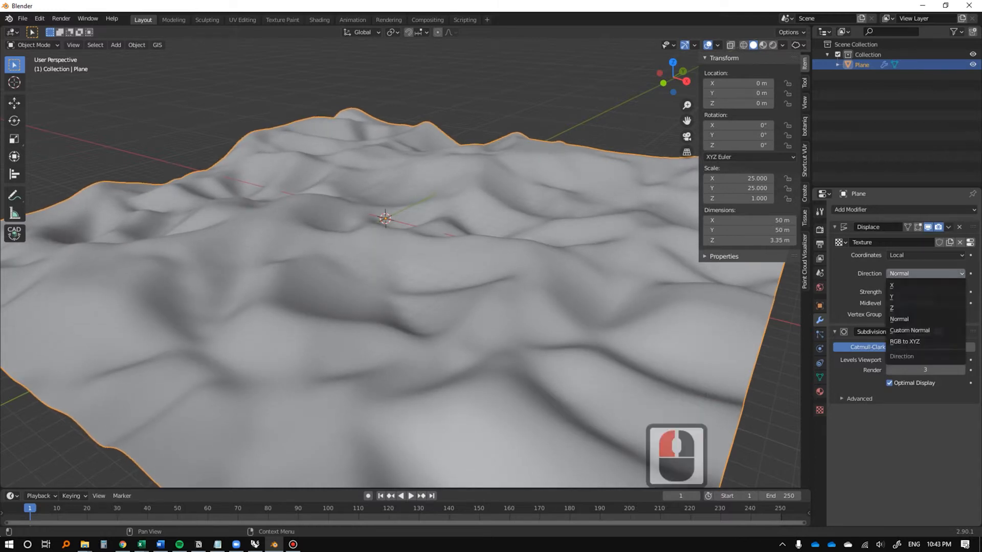
left_click(925, 274)
left_click(911, 319)
middle_click_drag(511, 286, 500, 303)
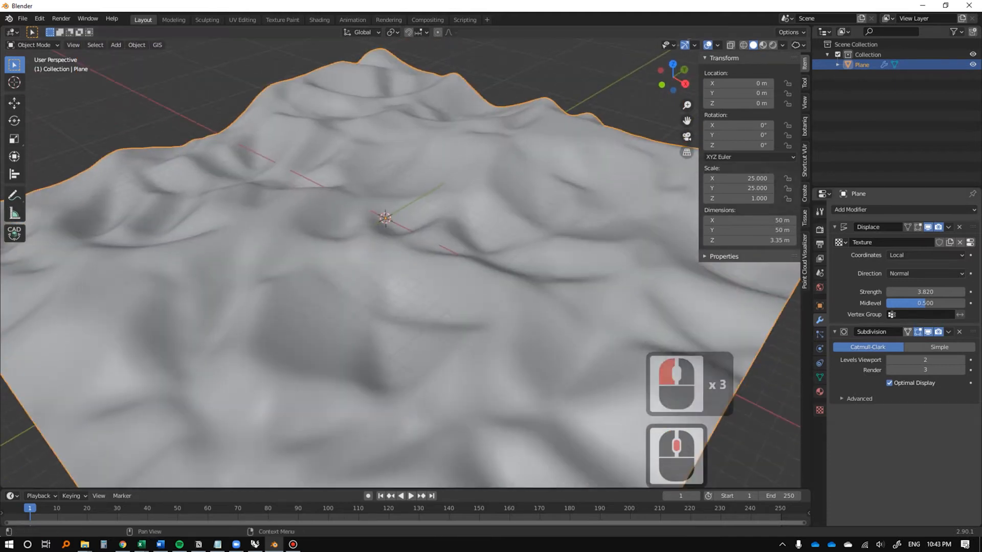
left_click(925, 292)
type("4")
key("Return")
scroll(398, 266, "down", 4)
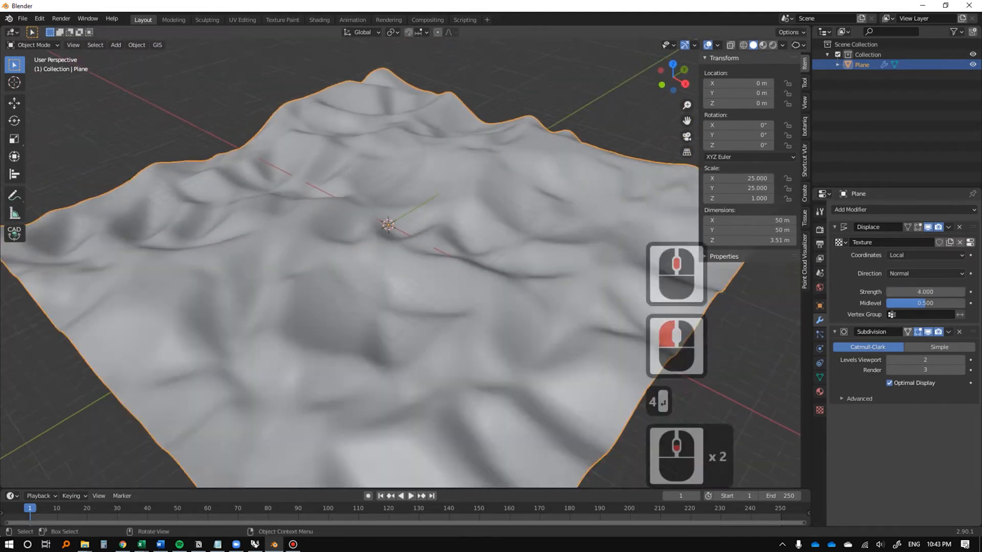
scroll(399, 266, "up", 4)
middle_click_drag(399, 266, 345, 252)
scroll(420, 272, "down", 3)
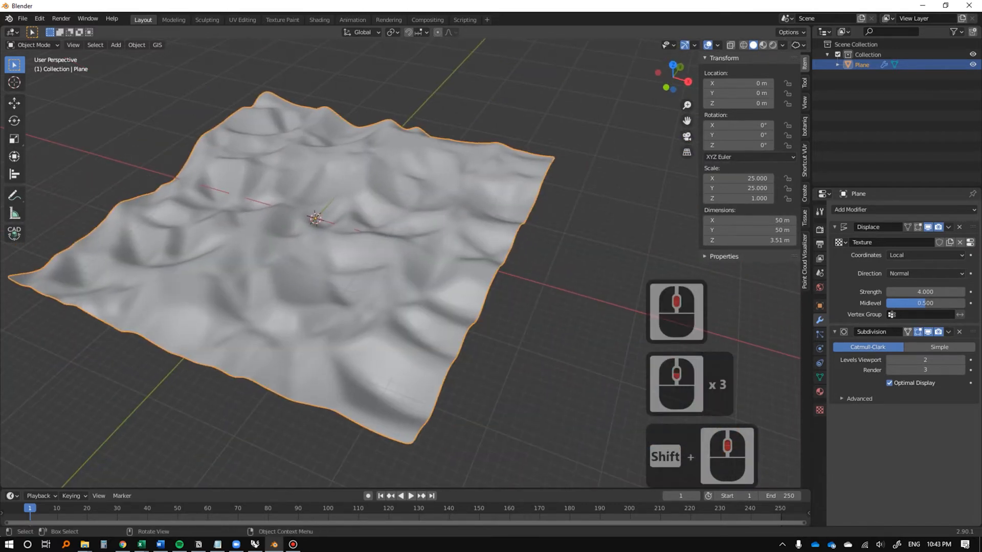
middle_click_drag(344, 252, 320, 231)
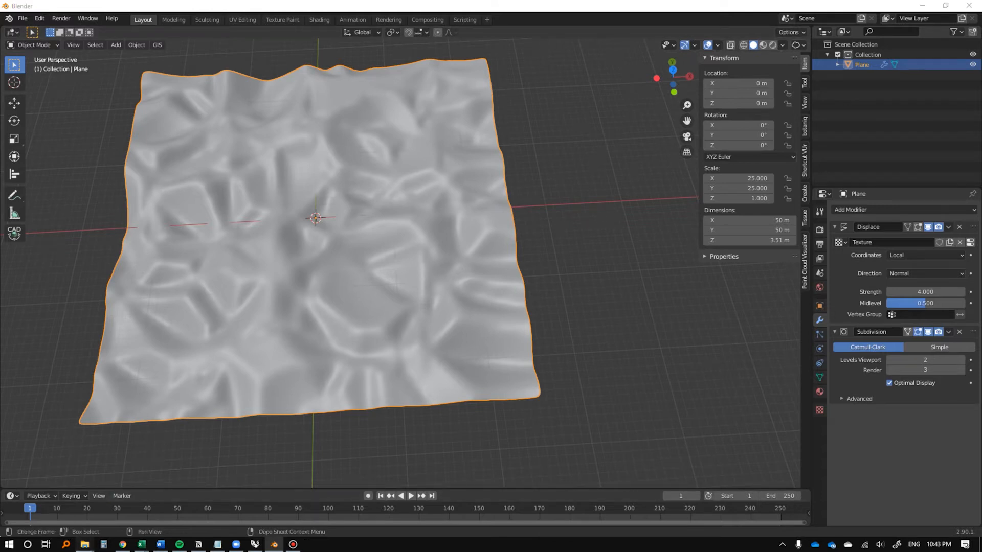
Switch to File Explorer and open the deciduous previews folder of the Botaniq library inside the Blender folder.
left_click(84, 545)
left_click(164, 505)
double_click(37, 205)
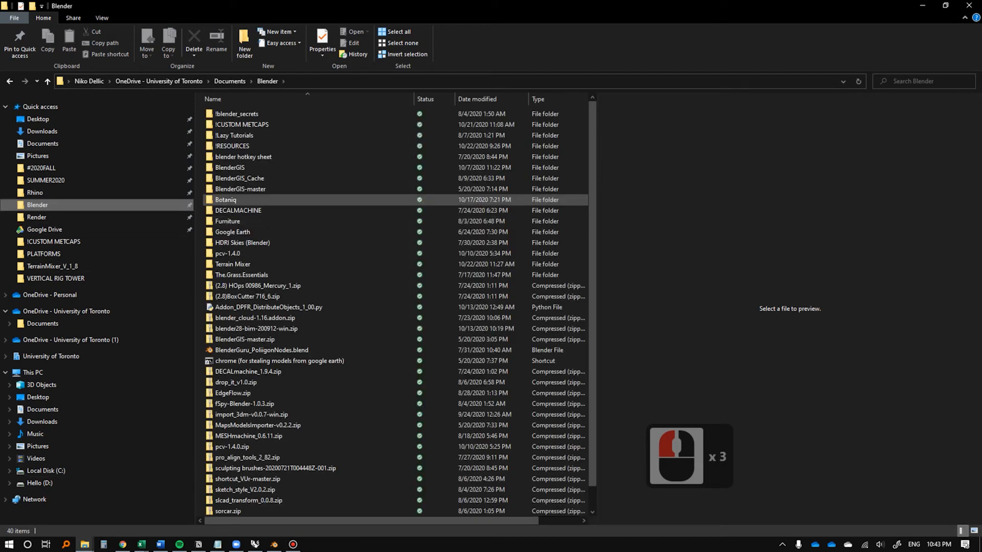
double_click(225, 199)
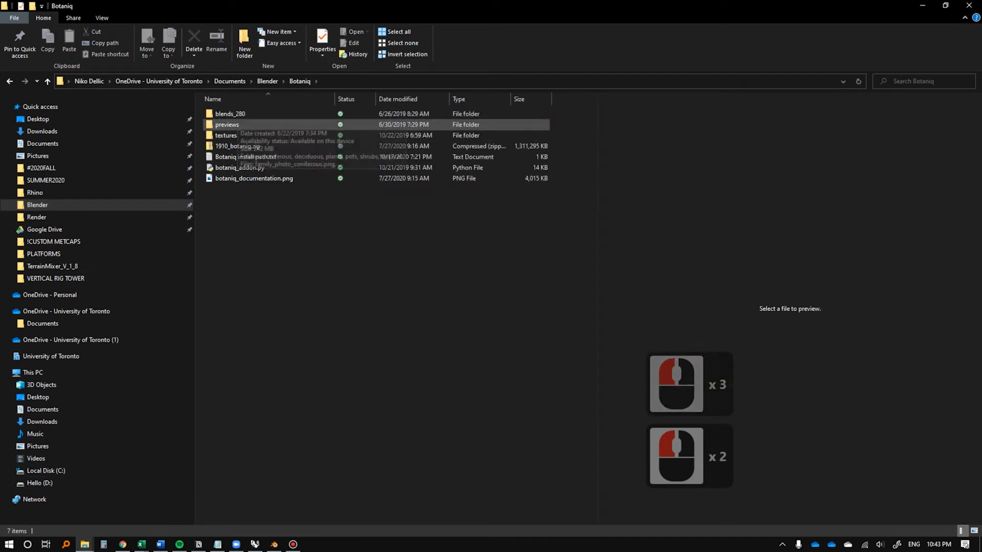
double_click(230, 125)
left_click(230, 125)
double_click(230, 125)
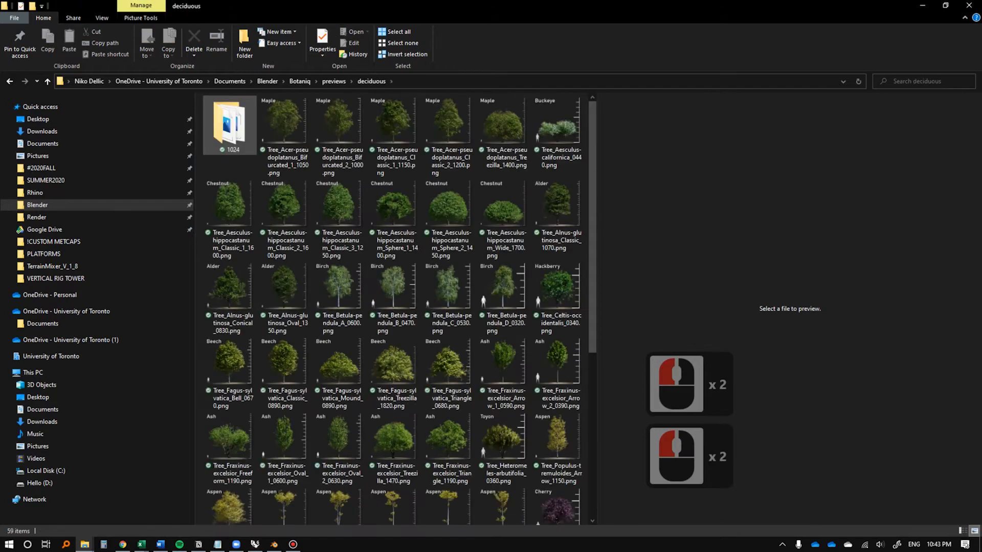
Preview the two bifurcated maple tree images and check the library's other preview categories.
left_click(339, 128)
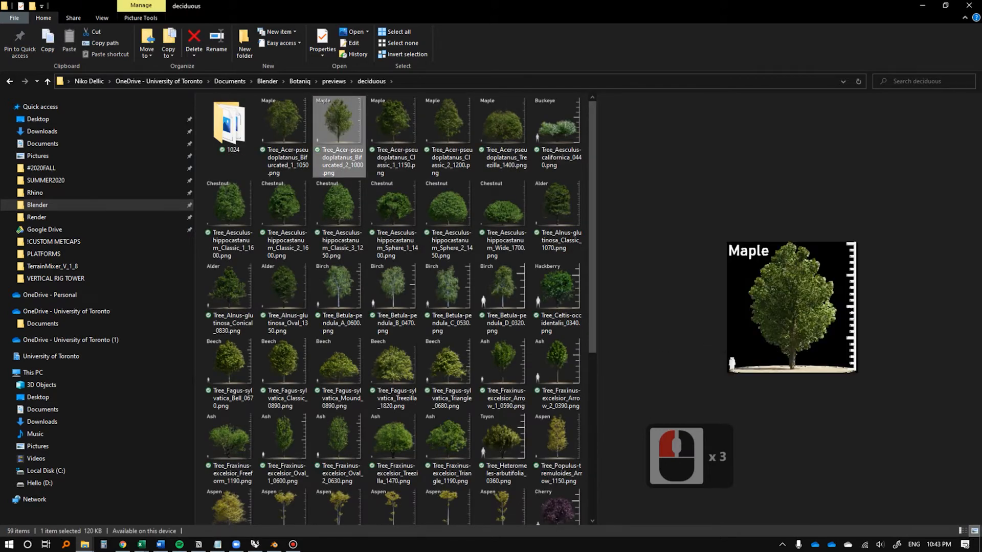
left_click(283, 128)
left_click(334, 82)
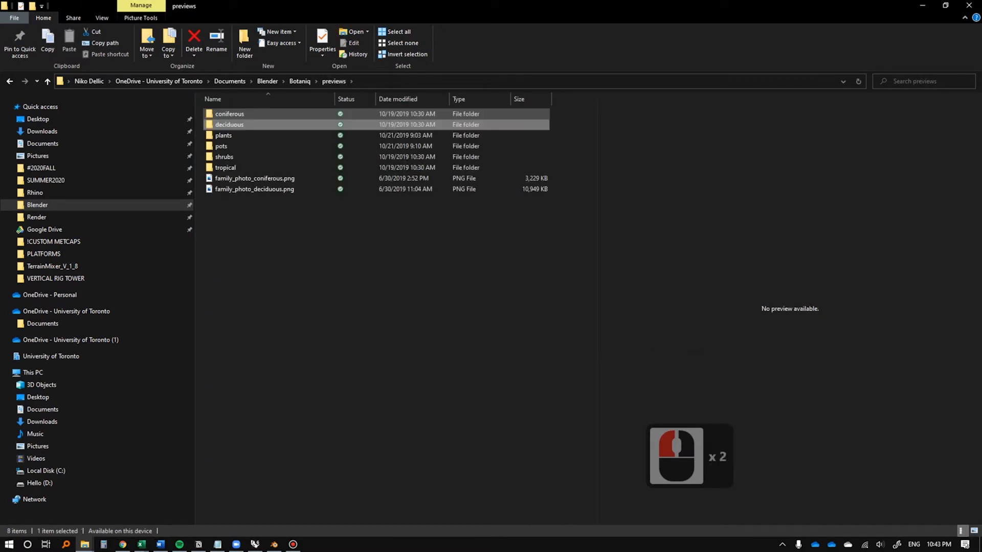
double_click(230, 126)
Open the deciduous folder inside Botaniq's blends_280 folder.
left_click(301, 82)
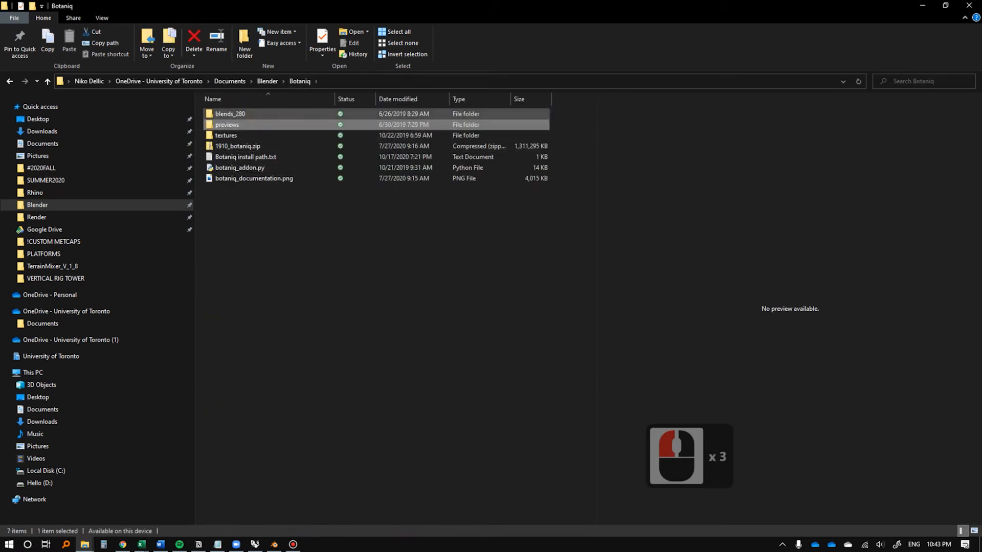
double_click(230, 114)
double_click(225, 124)
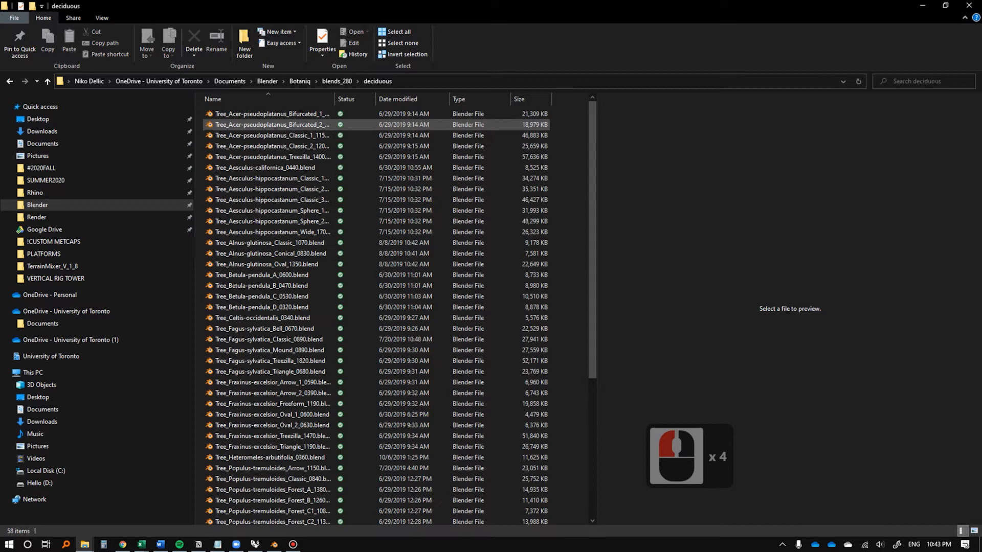
Switch to Blender and append the tree collection from Tree_Acer-pseudoplatanus_Bifurcated_1_1050.blend in the deciduous folder to the scene.
left_click(307, 114)
key("alt+Tab")
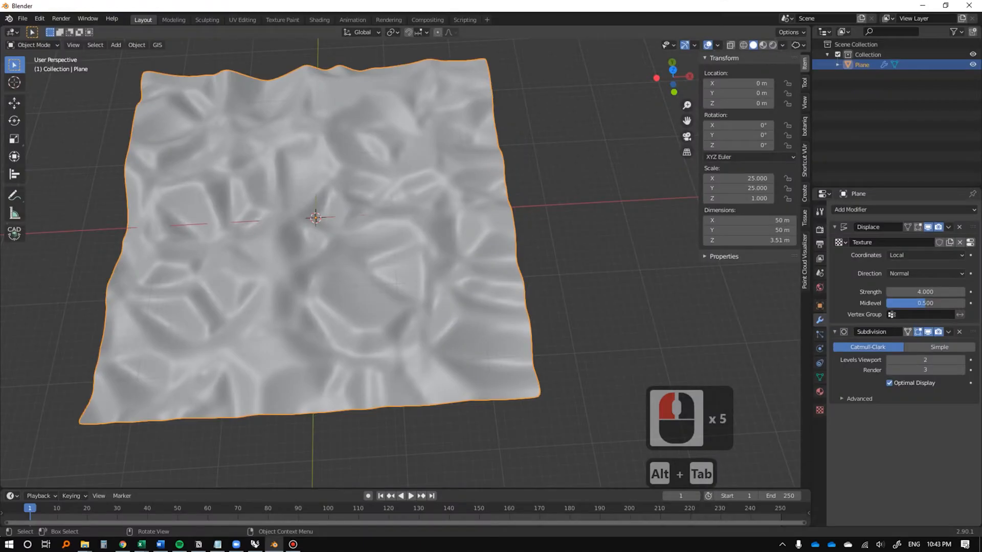
left_click_drag(307, 114, 502, 186)
left_click(402, 212)
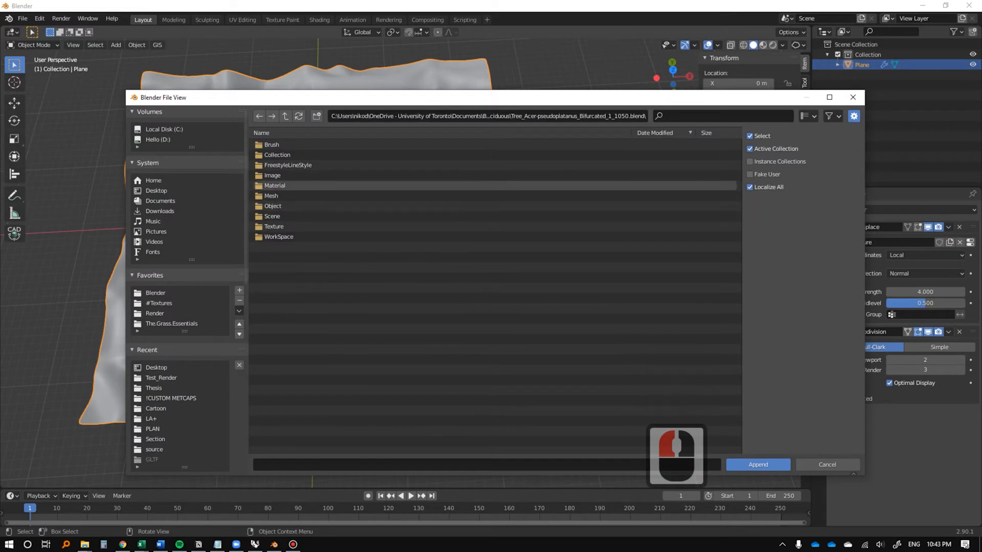
double_click(328, 154)
double_click(314, 144)
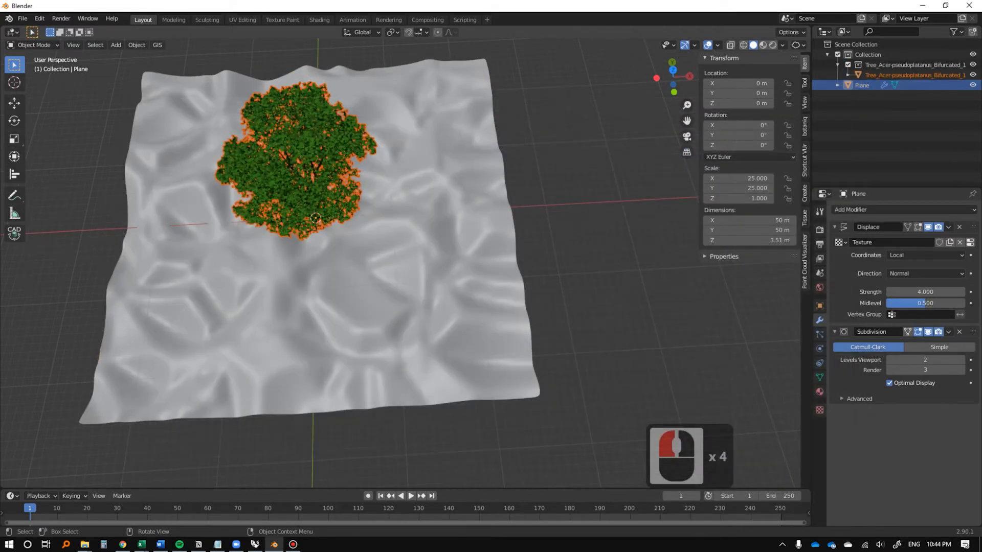
Move the appended tree about 42 m along the X axis so it stands beside the terrain.
scroll(348, 235, "down", 3)
key("g")
key("x")
left_click(521, 194)
middle_click_drag(522, 195, 493, 169)
middle_click_drag(493, 169, 456, 161, "shift")
scroll(440, 171, "up", 4)
scroll(440, 171, "down", 1)
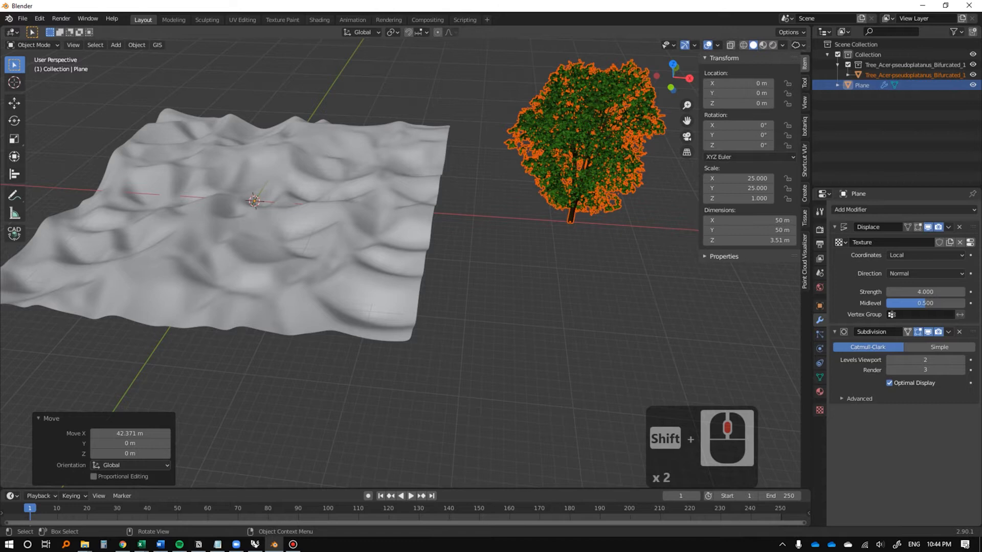
Add a particle system to the terrain plane and name both the system and its settings ACER TREE.
left_click(230, 230)
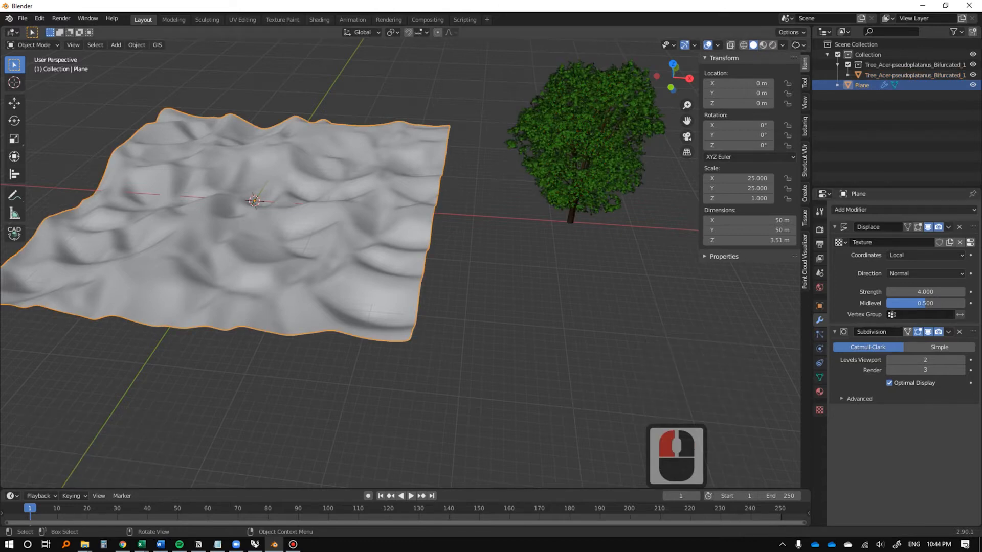
left_click(230, 230)
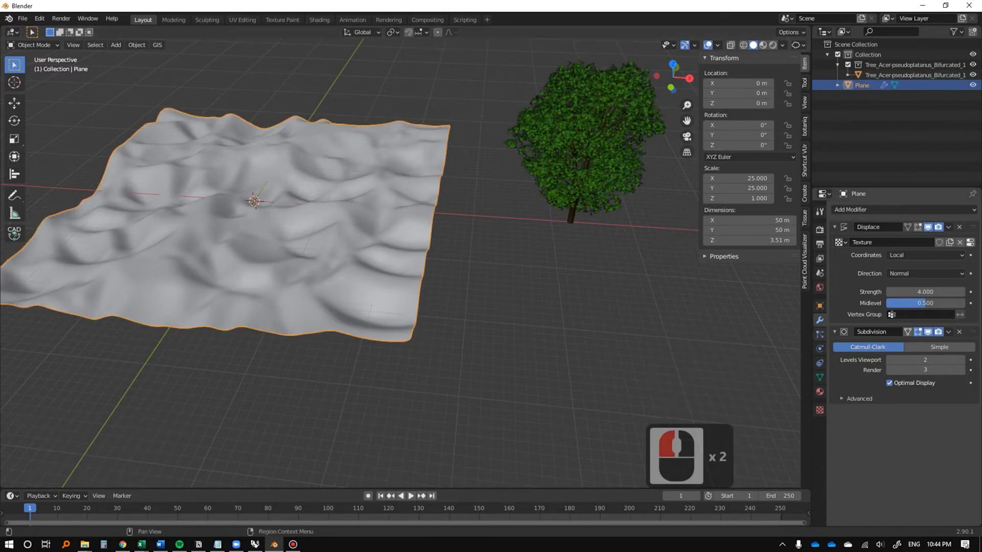
left_click(820, 334)
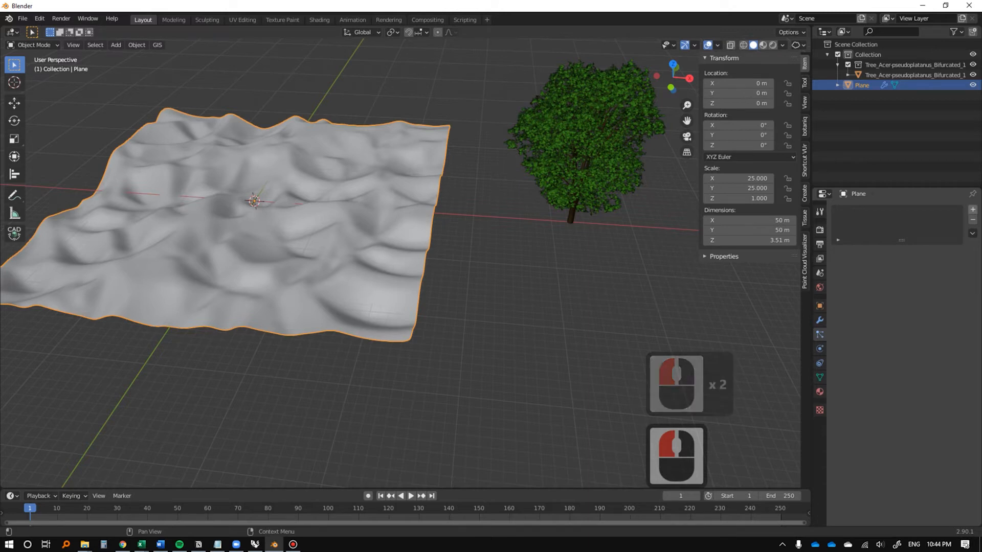
left_click(973, 209)
type("T")
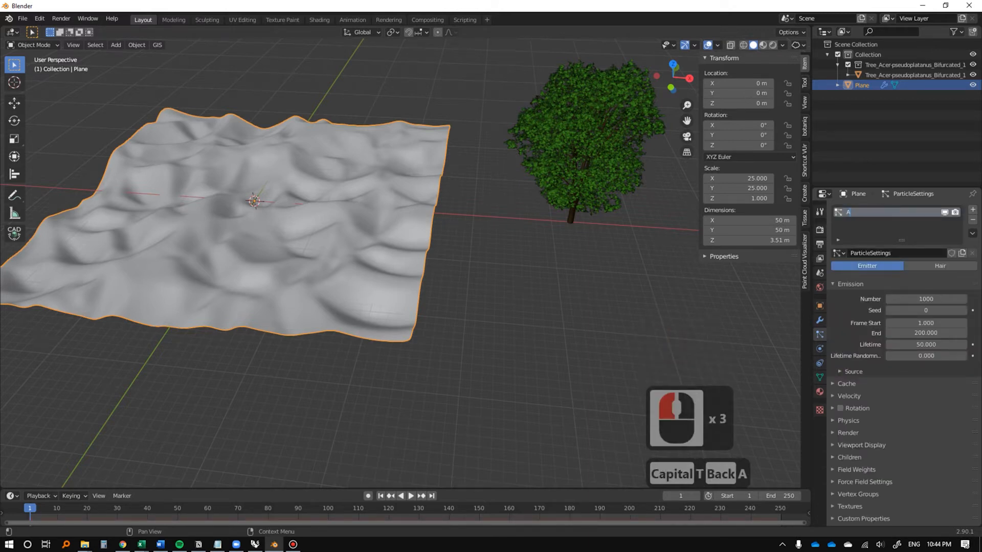
type("ACER TREE")
key("Return")
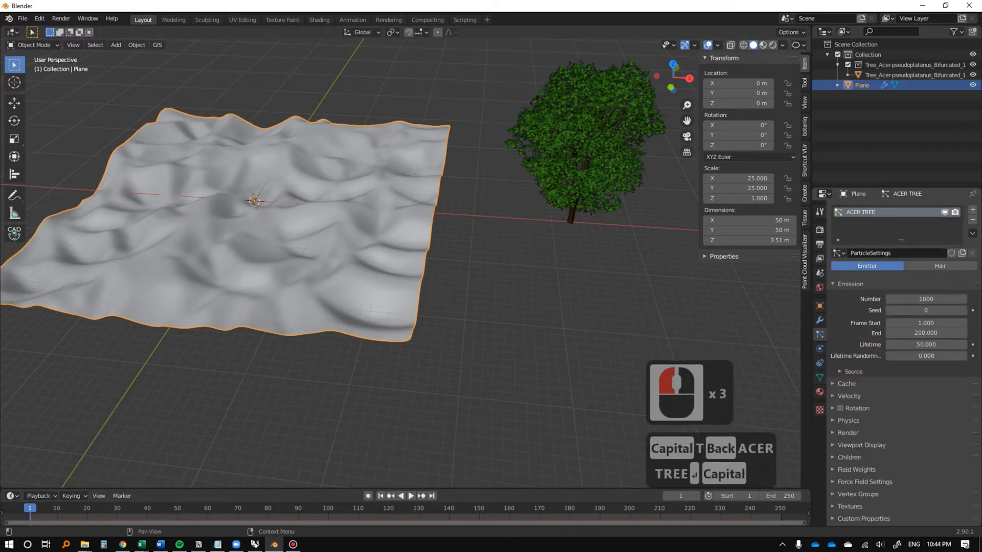
left_click(894, 252)
type("ACER TRE")
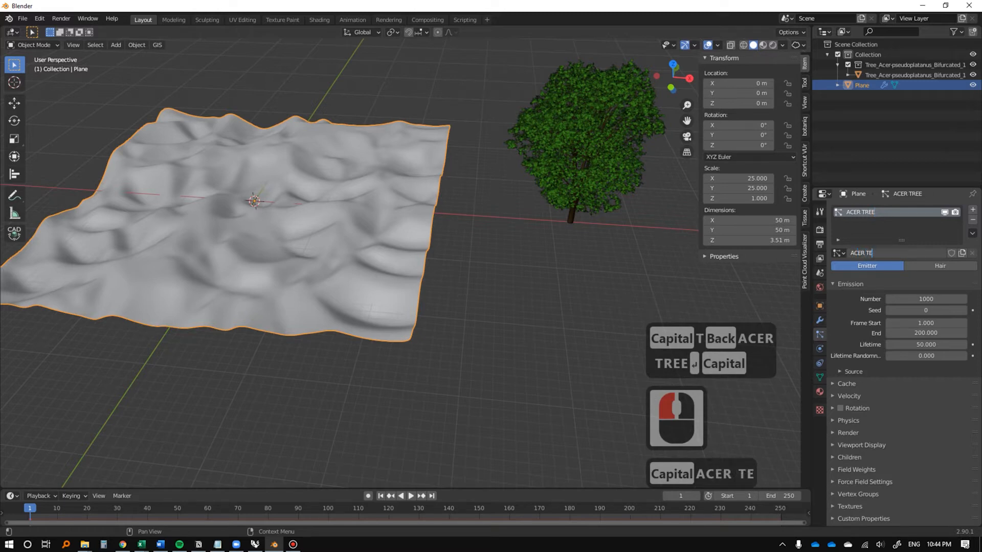
key("BackSpace")
type("REE")
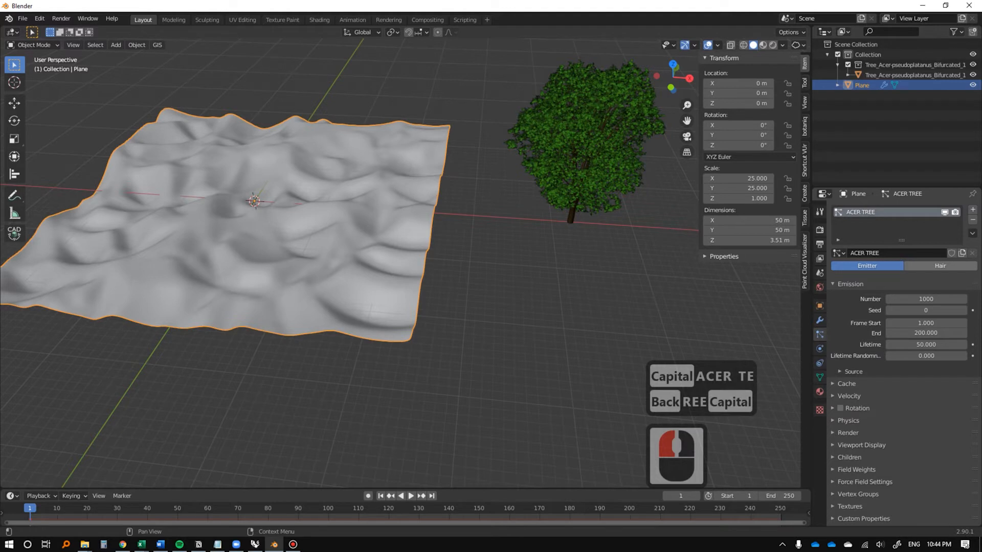
Change the ACER TREE particle system to Hair and set its Number to 500.
left_click(940, 265)
left_click(926, 308)
type("500")
key("Return")
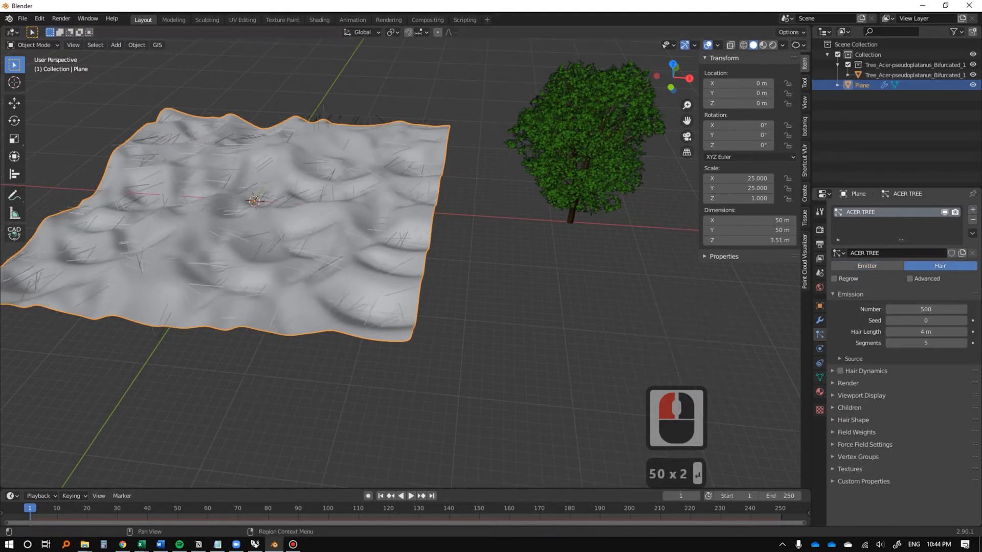
Create a new collection at scene level and rename it Tree.
left_click(583, 143)
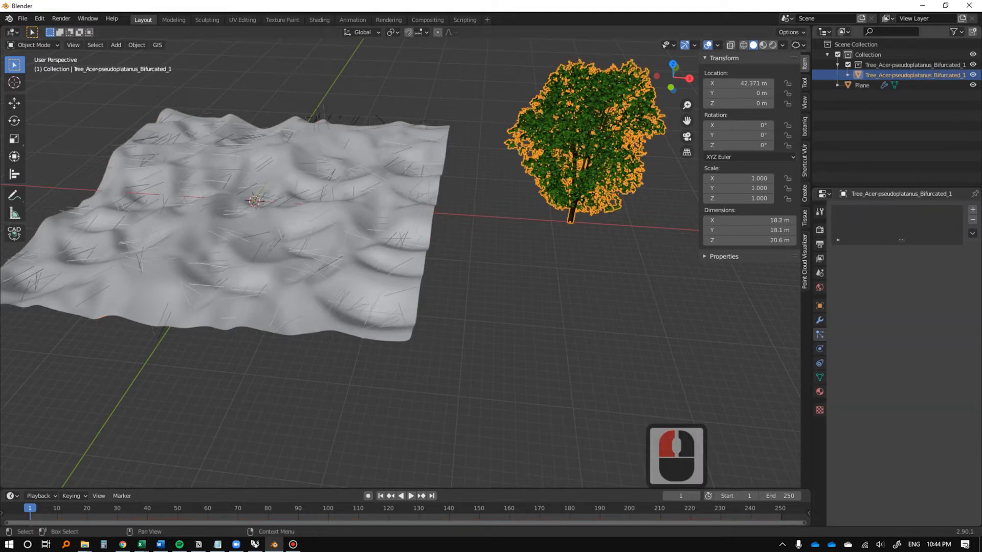
left_click(869, 128)
right_click(832, 93)
left_click(832, 93)
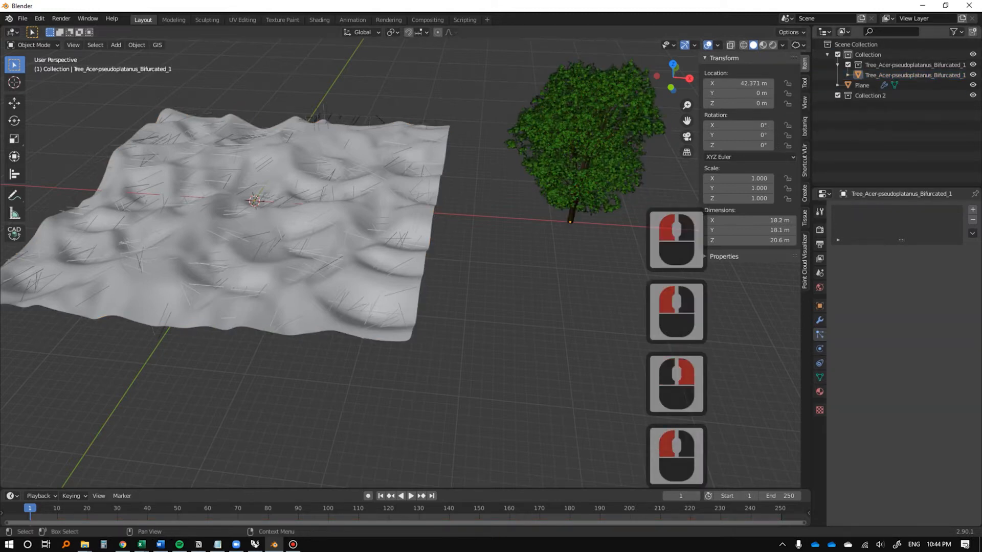
right_click(828, 109)
left_click(869, 95)
double_click(869, 95)
type("Tree")
key("Return")
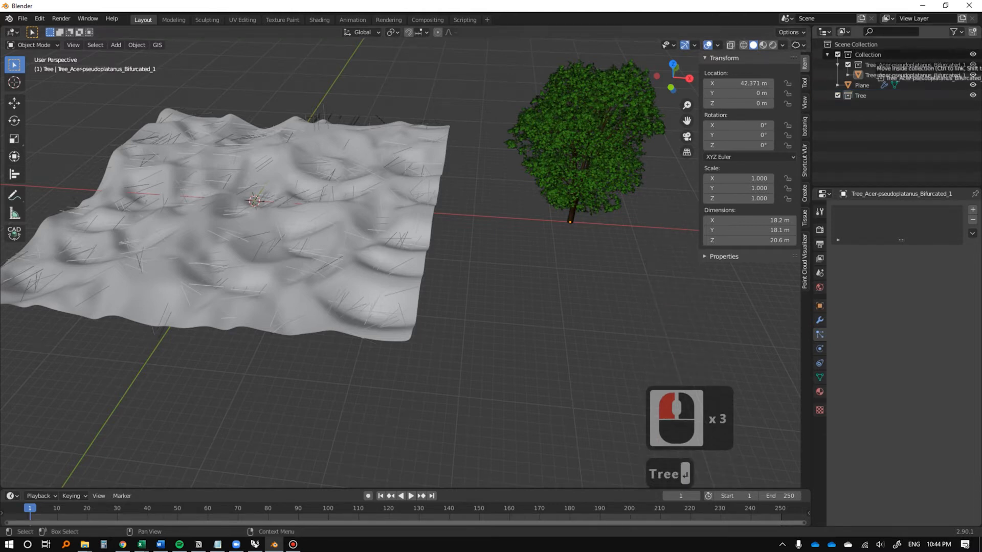
Move the appended Acer tree collection into the Tree collection and collapse it.
left_click(910, 65)
left_click_drag(910, 65, 861, 95)
left_click(827, 75)
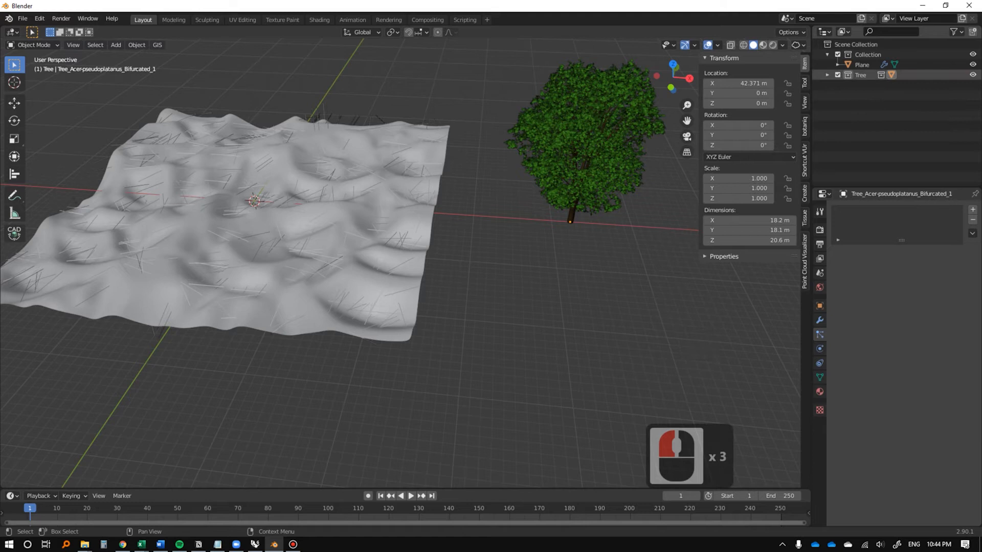
Set the terrain's ACER TREE particles to render as Collection.
left_click(861, 65)
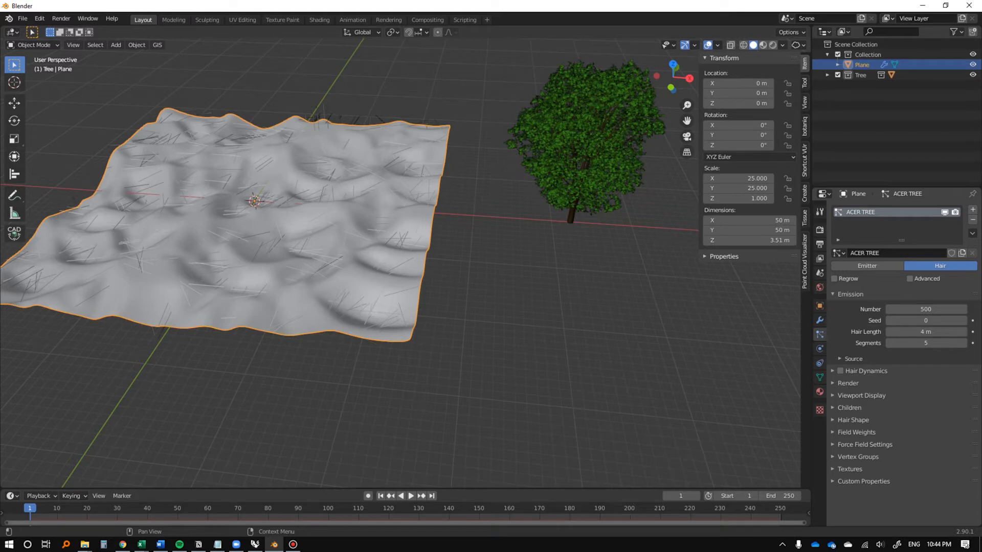
left_click(848, 383)
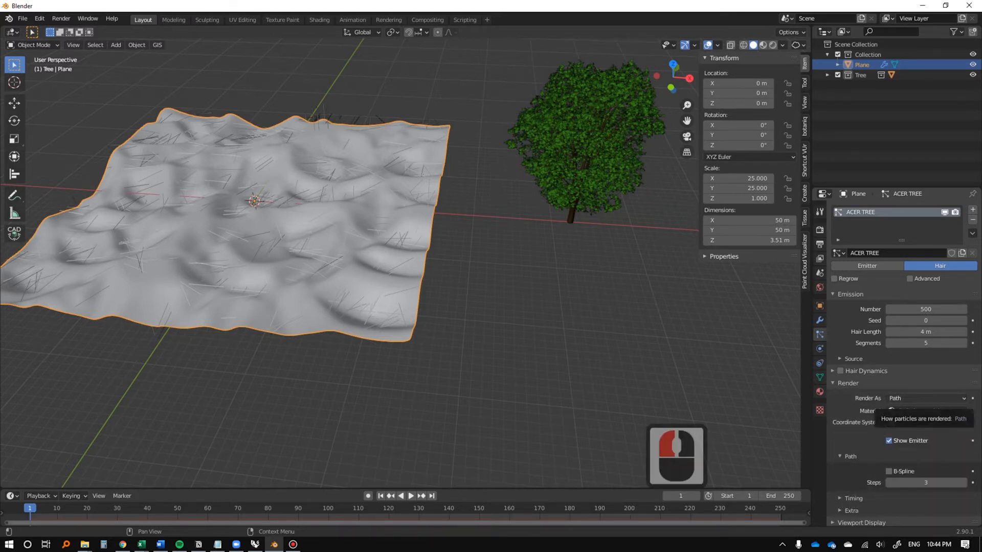
left_click(915, 399)
left_click(903, 444)
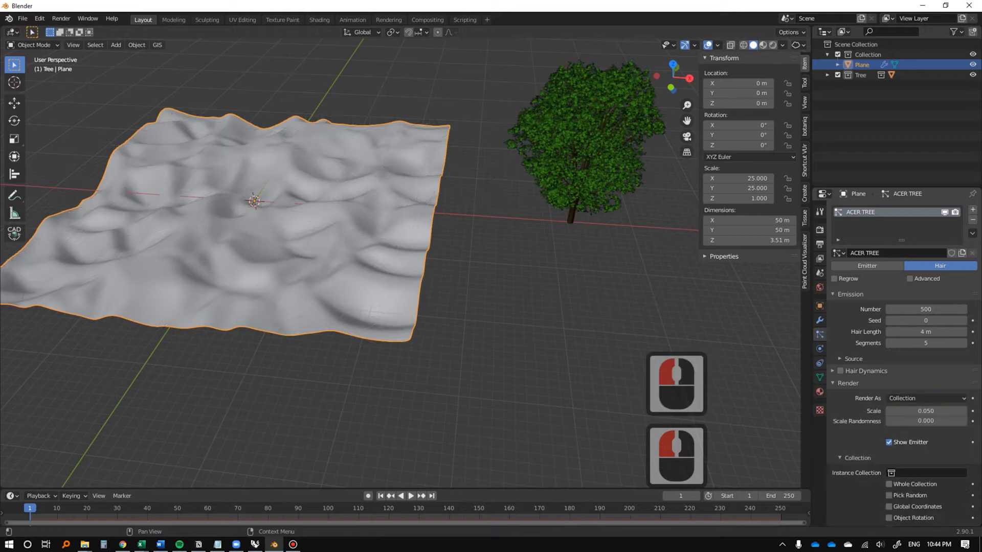
scroll(358, 230, "up", 4)
mouse_move(358, 230)
middle_mouse_down()
mouse_move(353, 204)
mouse_move(358, 215)
middle_mouse_up()
scroll(358, 214, "down", 3)
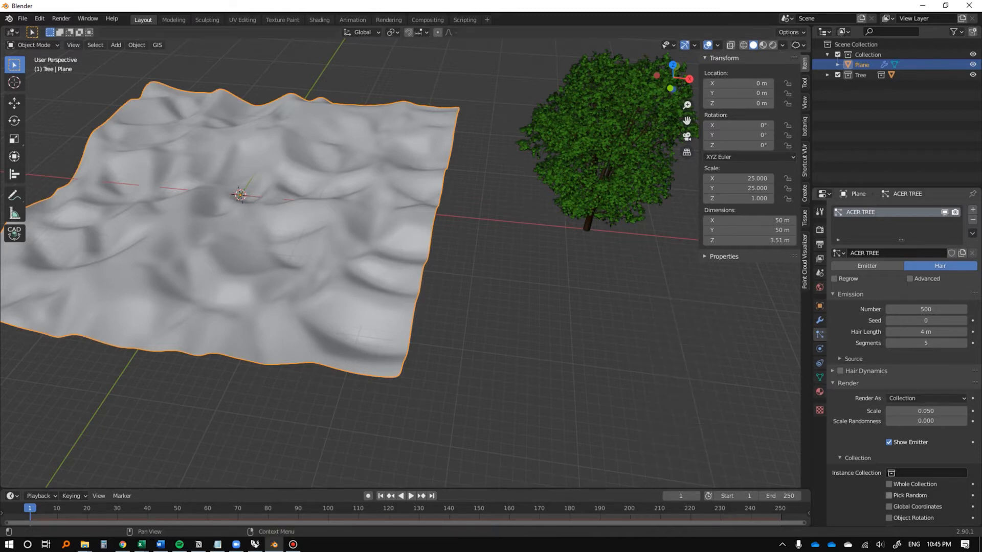
Choose Tree_Acer-pseudoplatanus_Bifurcated_1 as the particles' Instance Collection and inspect the scattered trees up close.
left_click(928, 473)
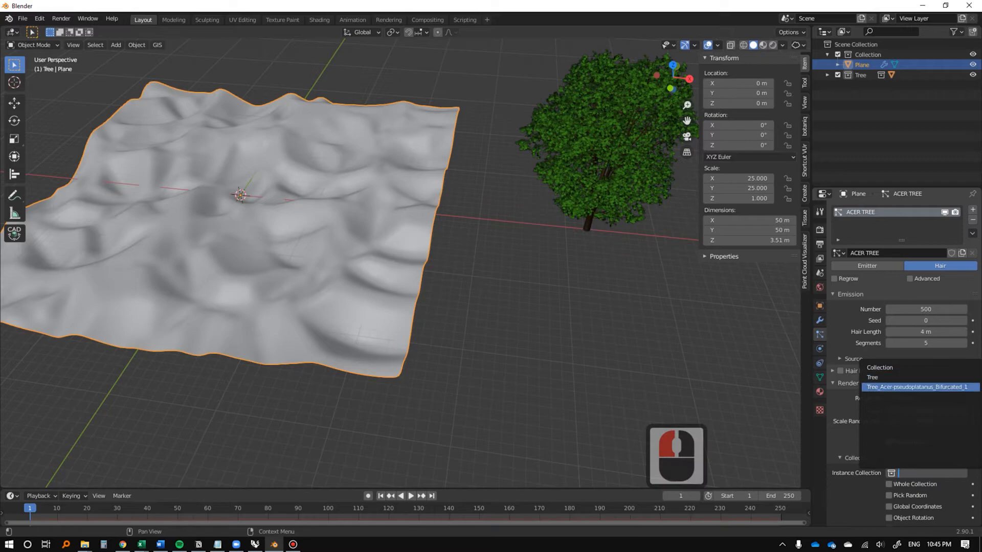
left_click(915, 387)
middle_click_drag(358, 266, 388, 245)
scroll(307, 255, "up", 3)
mouse_move(358, 286)
middle_mouse_down()
mouse_move(358, 215)
mouse_move(358, 277)
middle_mouse_up()
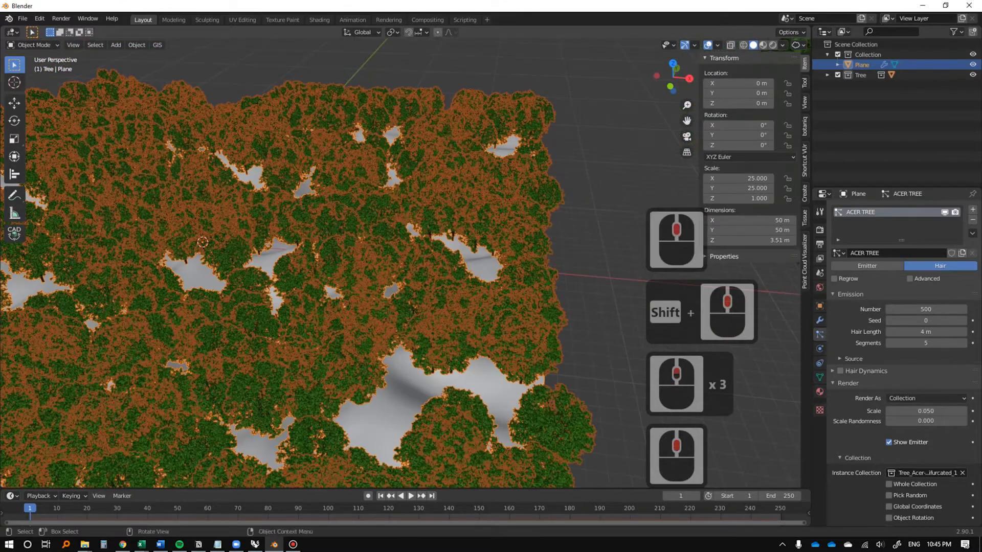
middle_click_drag(203, 242, 202, 242)
scroll(202, 242, "up", 2)
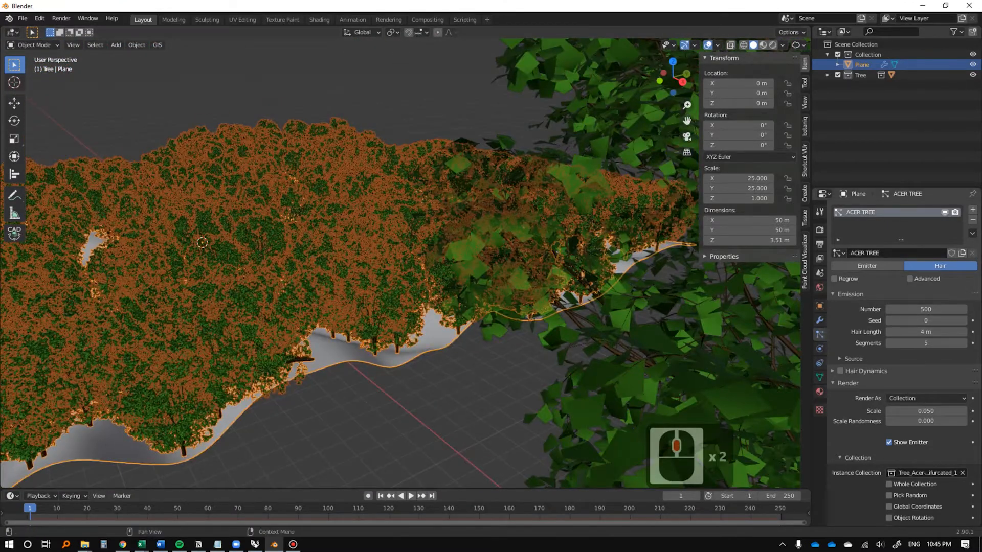
Reduce the particles' Hair Length to 2.16 m and inspect the tree distribution over the terrain from several angles.
scroll(202, 242, "down", 8)
left_click_drag(926, 332, 908, 332)
scroll(401, 263, "down", 3)
middle_click_drag(283, 250, 373, 207)
scroll(164, 238, "up", 4)
scroll(162, 238, "down", 3)
scroll(162, 238, "up", 4)
scroll(162, 239, "down", 4)
scroll(339, 227, "up", 2)
scroll(339, 226, "up", 1)
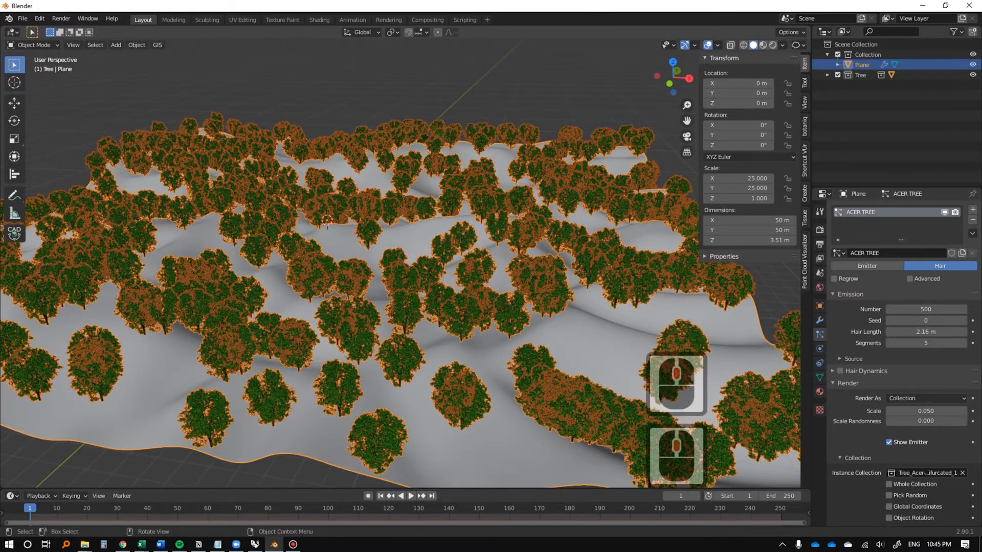
middle_click_drag(373, 208, 374, 245)
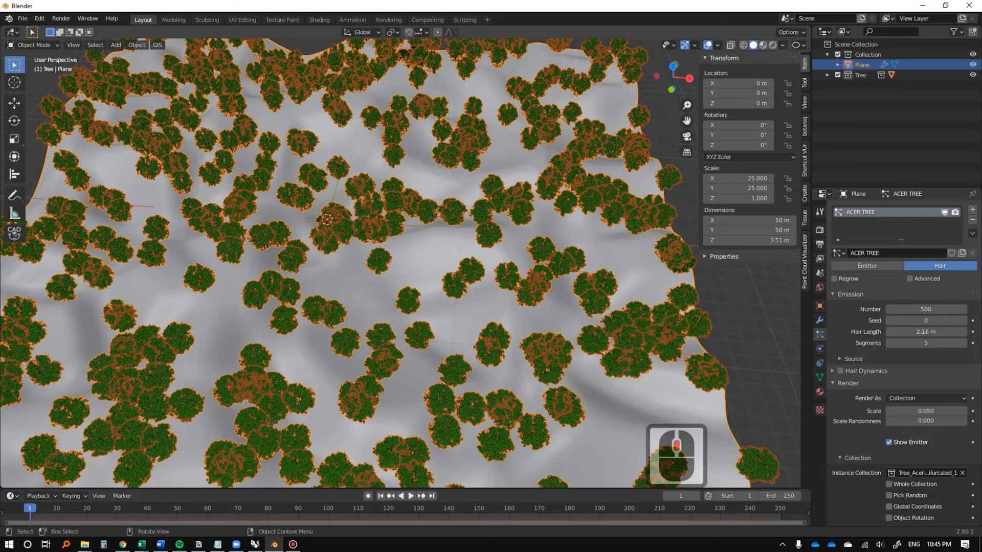
scroll(399, 256, "down", 2)
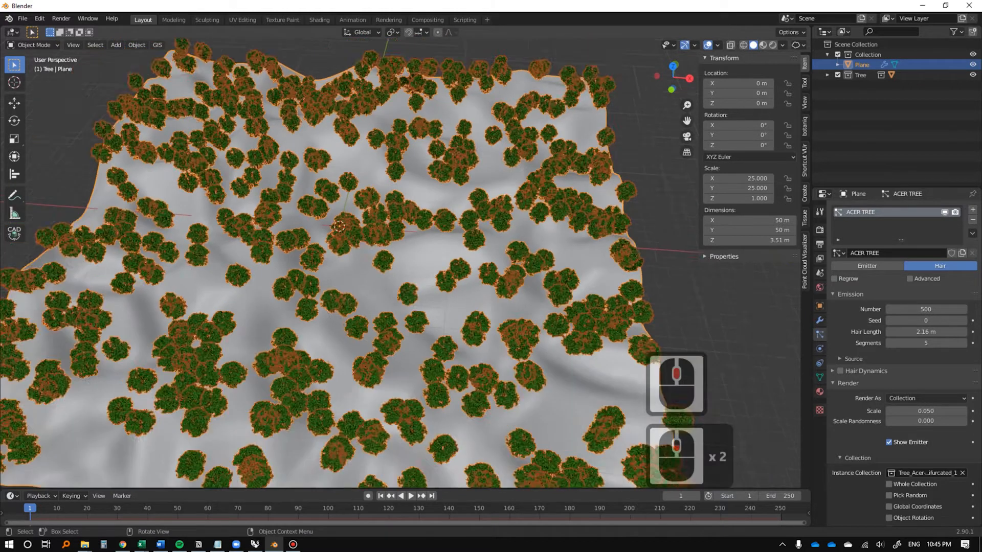
scroll(903, 358, "down", 1)
scroll(902, 358, "down", 8)
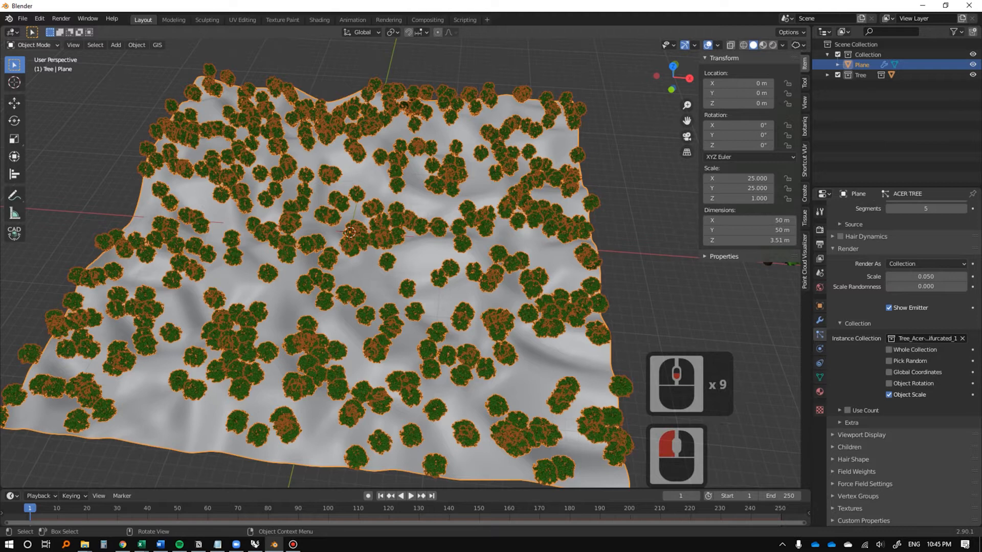
Put the terrain plane in Weight Paint mode and switch the viewport lighting to the glossy grey MatCap.
left_click(33, 45)
left_click(37, 102)
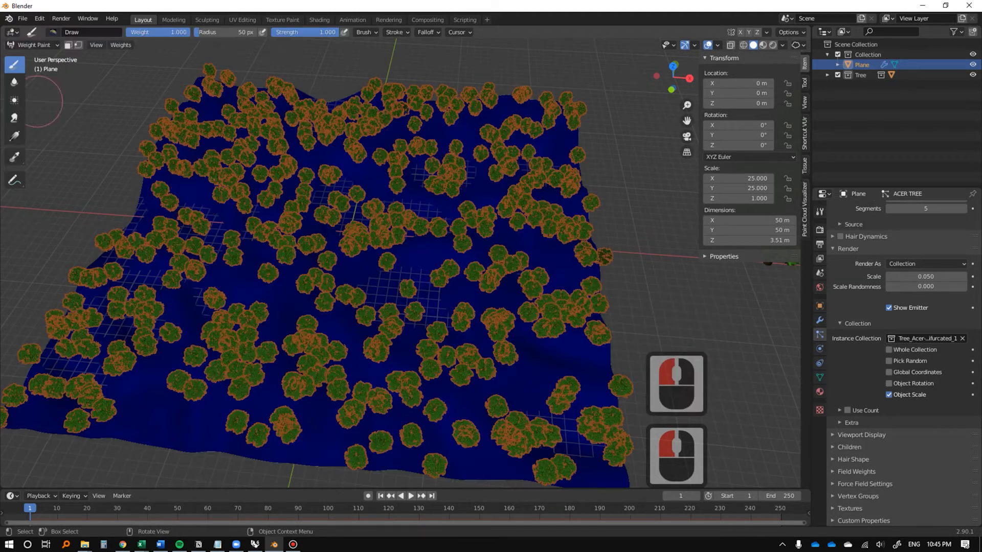
scroll(520, 338, "up", 1)
left_click(783, 45)
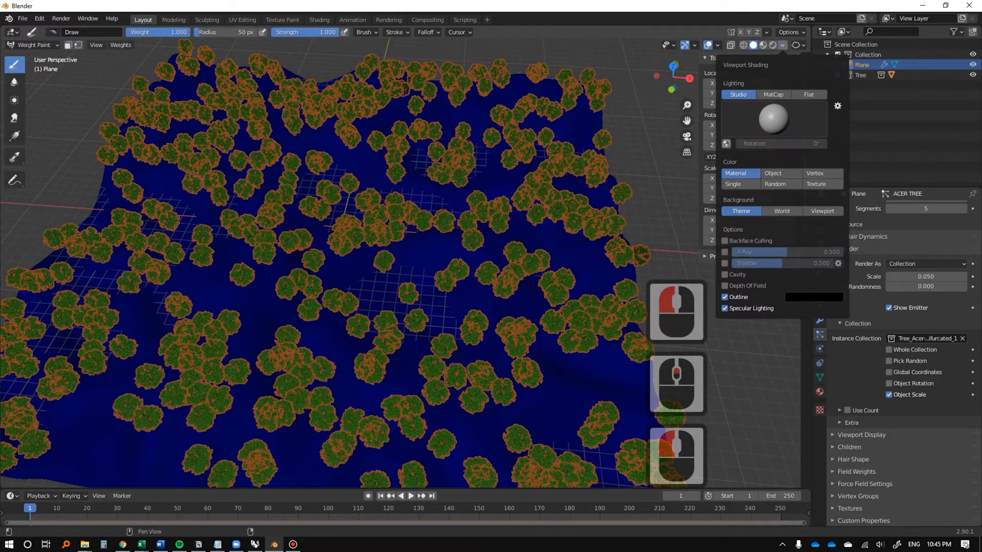
left_click(773, 95)
left_click(774, 120)
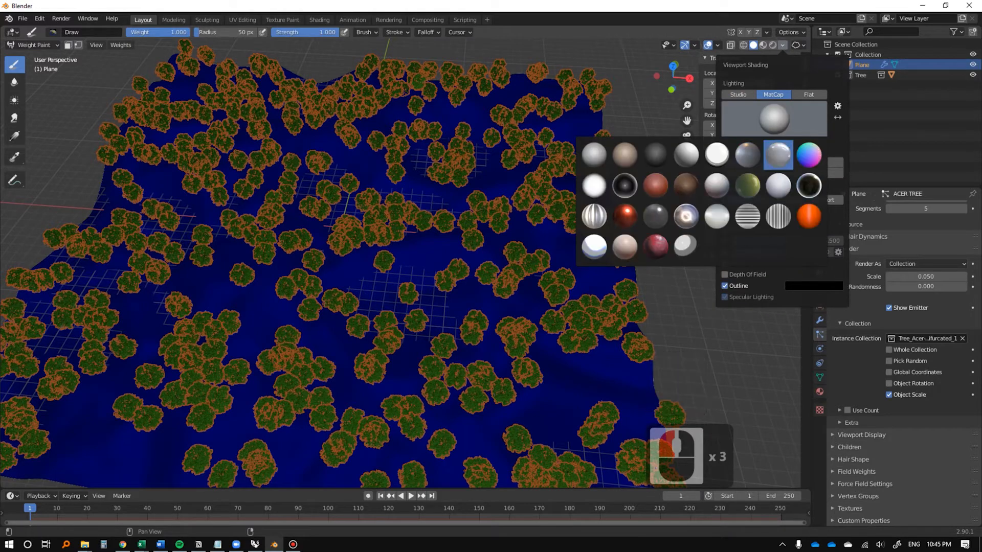
left_click(777, 156)
mouse_move(477, 294)
middle_mouse_down()
mouse_move(441, 248)
mouse_move(407, 236)
mouse_move(381, 301)
mouse_move(494, 328)
middle_mouse_up()
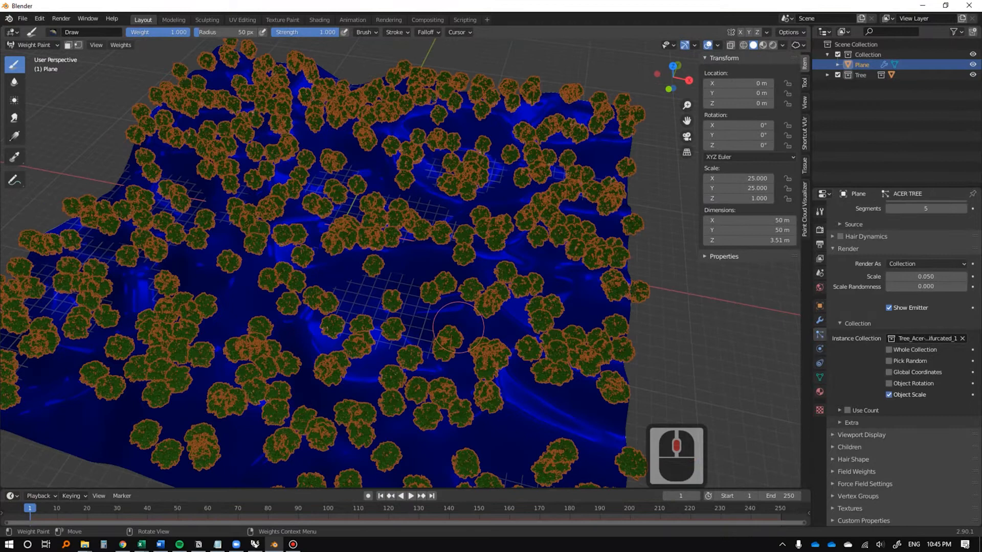
scroll(429, 321, "up", 3)
Save the scene to the Desktop as forest.blend.
key("ctrl+s")
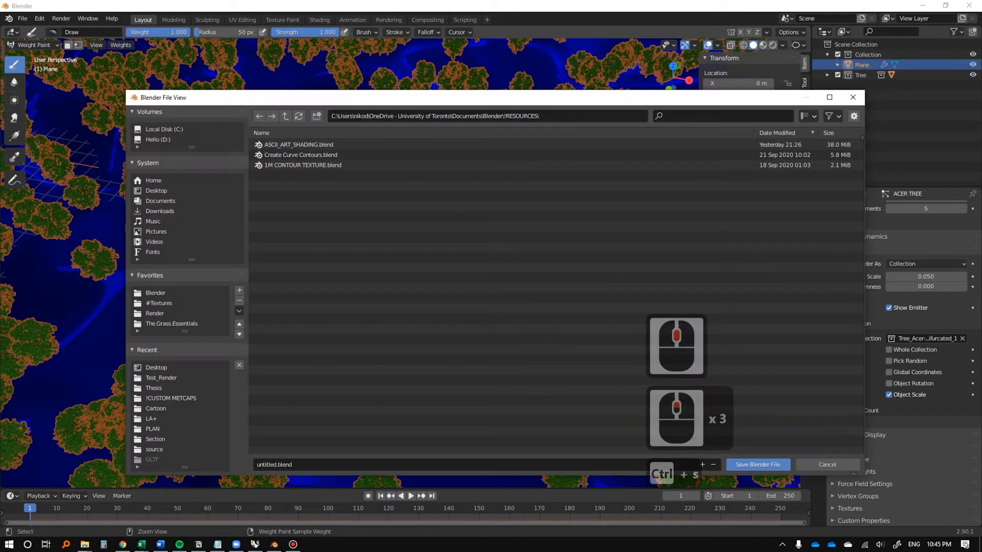
left_click(156, 190)
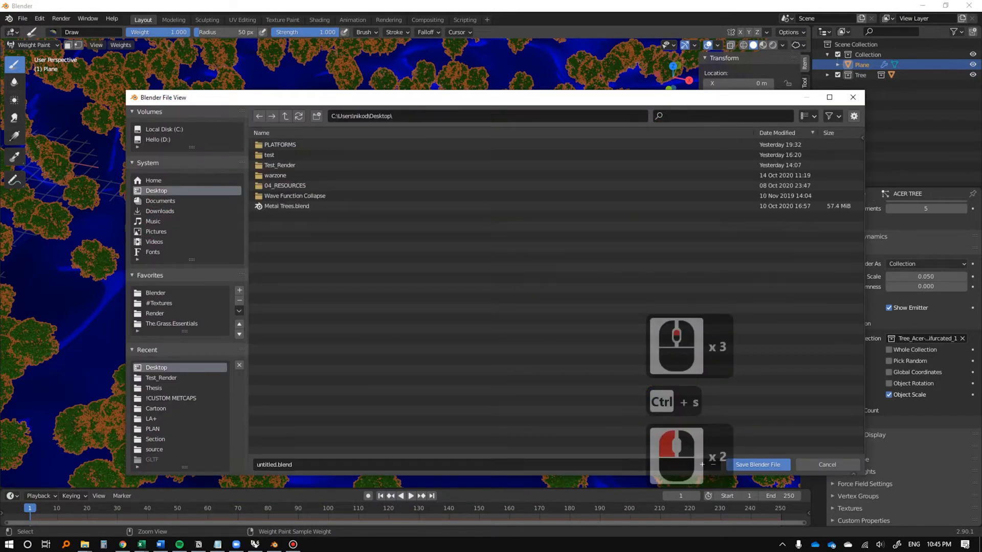
left_click(274, 464)
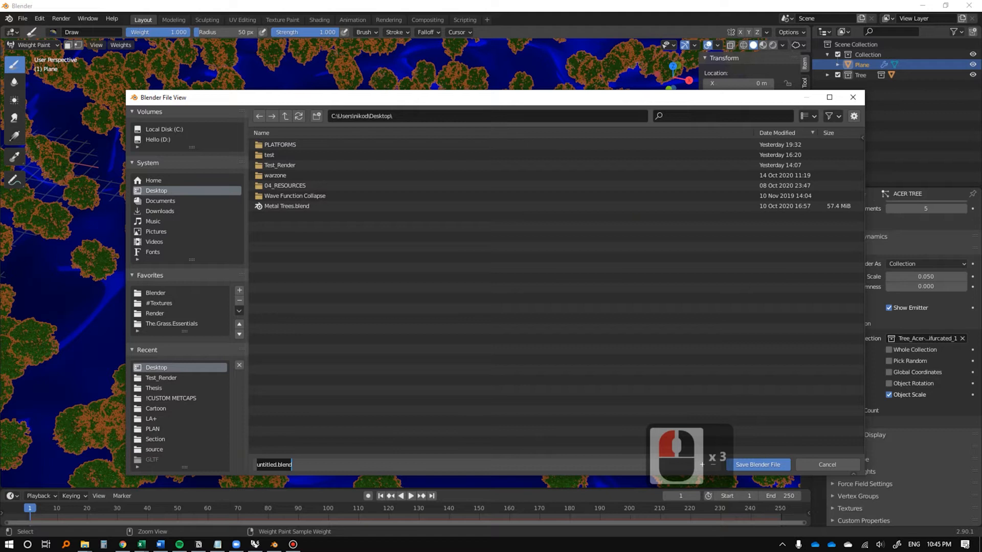
type("forest")
key("Return")
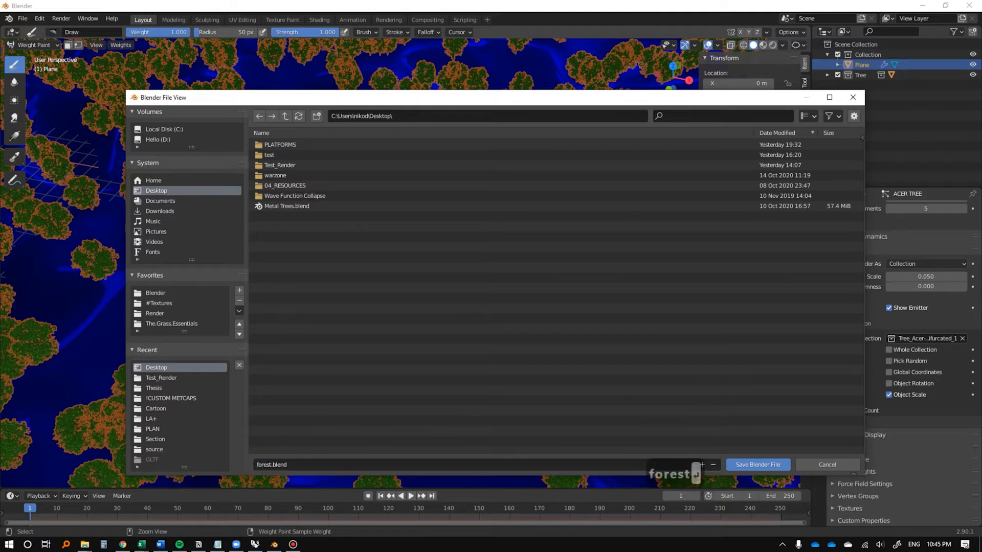
left_click(758, 464)
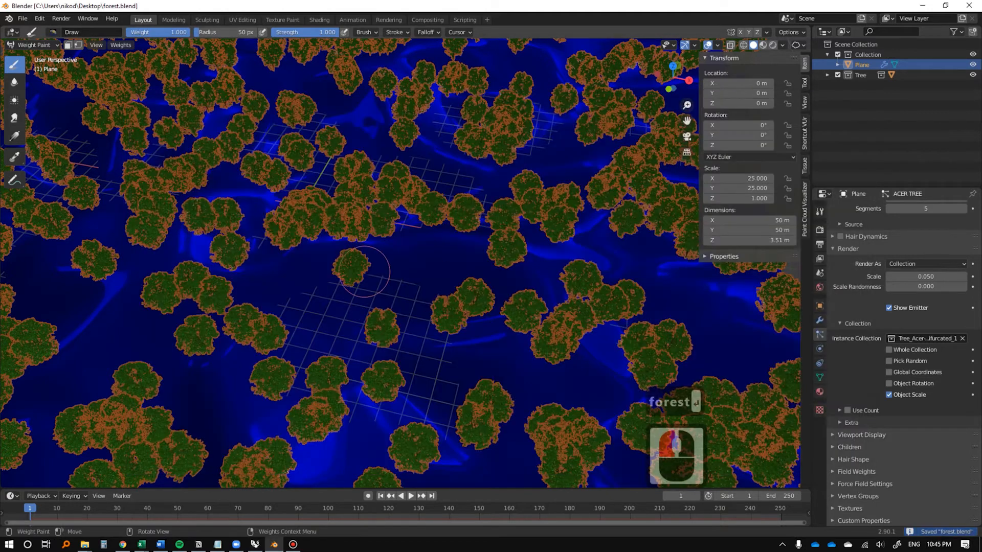
Paint a first weight patch near the middle of the terrain and enlarge the brush radius to 127 px.
scroll(364, 302, "up", 2)
mouse_move(327, 302)
left_mouse_down()
mouse_move(398, 290)
mouse_move(353, 299)
mouse_move(418, 337)
left_mouse_up()
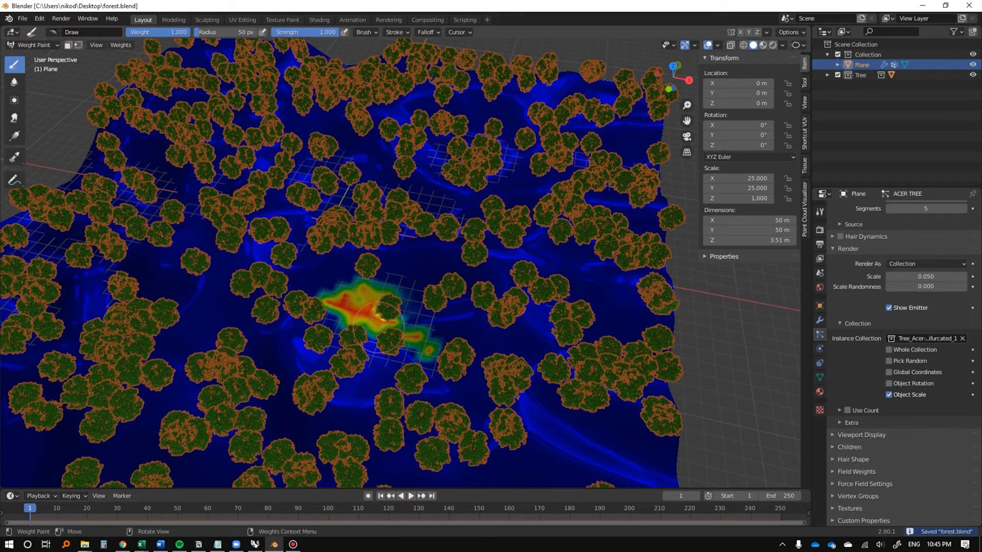
scroll(381, 330, "up", 2)
key("shift+f")
left_click(436, 382)
key("f")
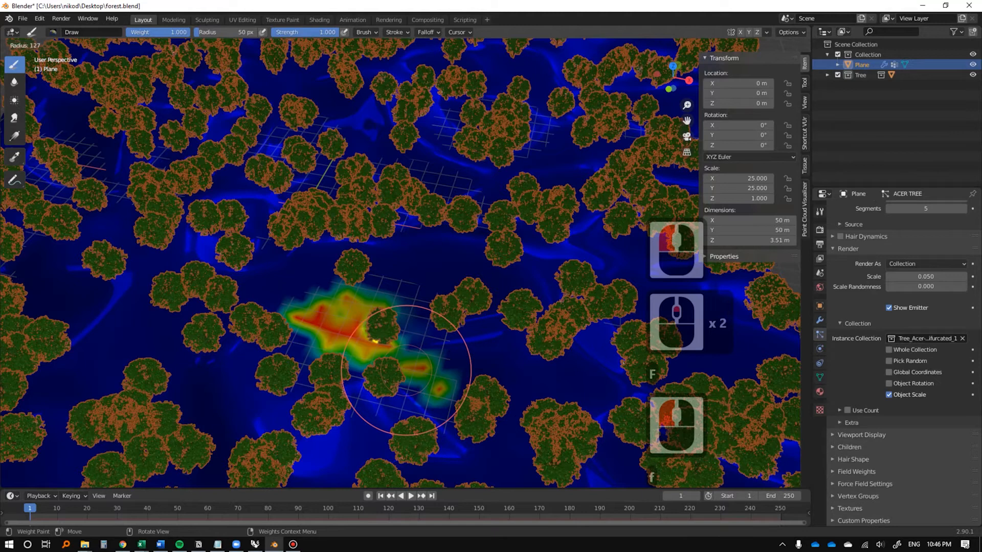
left_click(423, 386)
mouse_move(372, 357)
left_mouse_down()
mouse_move(358, 327)
mouse_move(389, 297)
mouse_move(368, 287)
mouse_move(405, 288)
left_mouse_up()
middle_click_drag(405, 288, 420, 225)
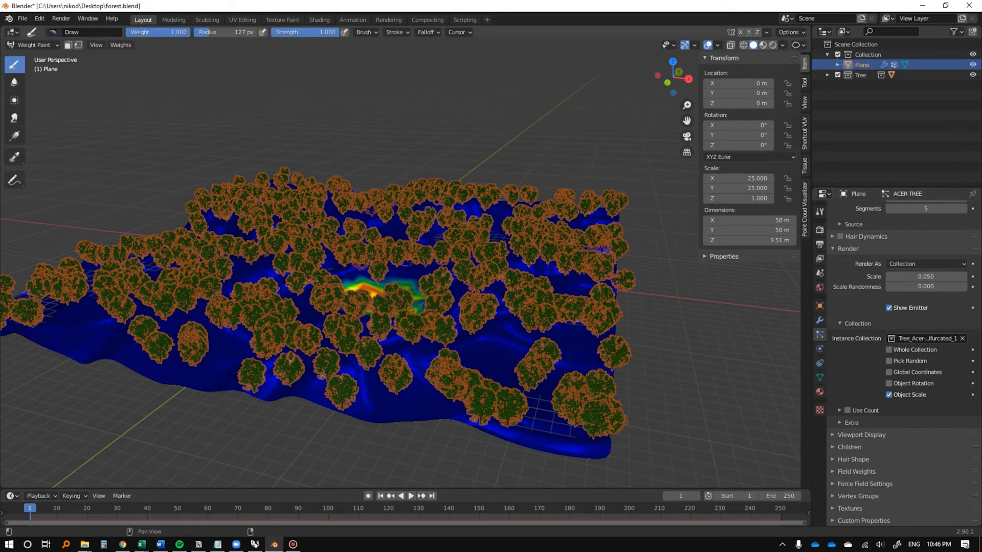
Assign the vertex group Group to the Density of the ACER TREE particles.
left_click(858, 496)
scroll(857, 497, "down", 7)
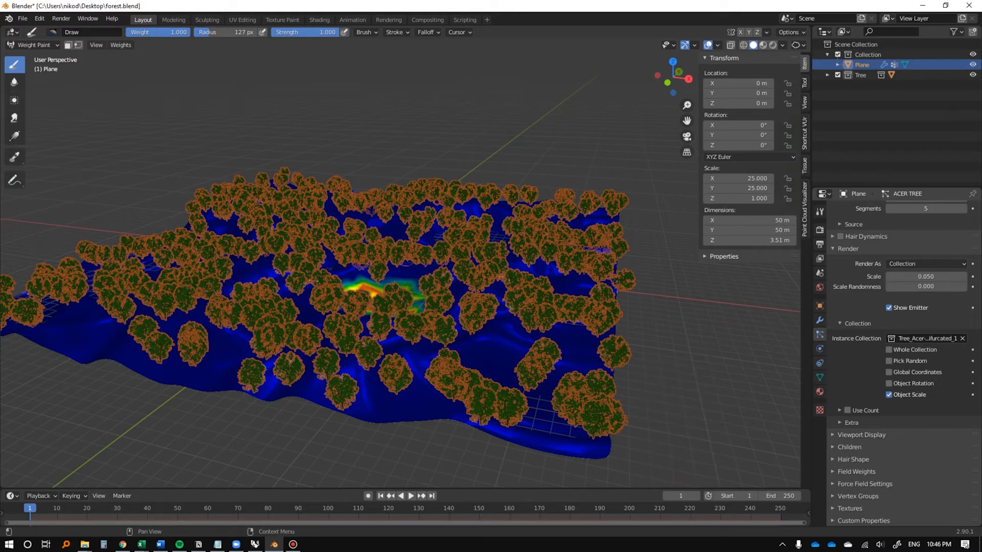
left_click(858, 496)
left_click(858, 496)
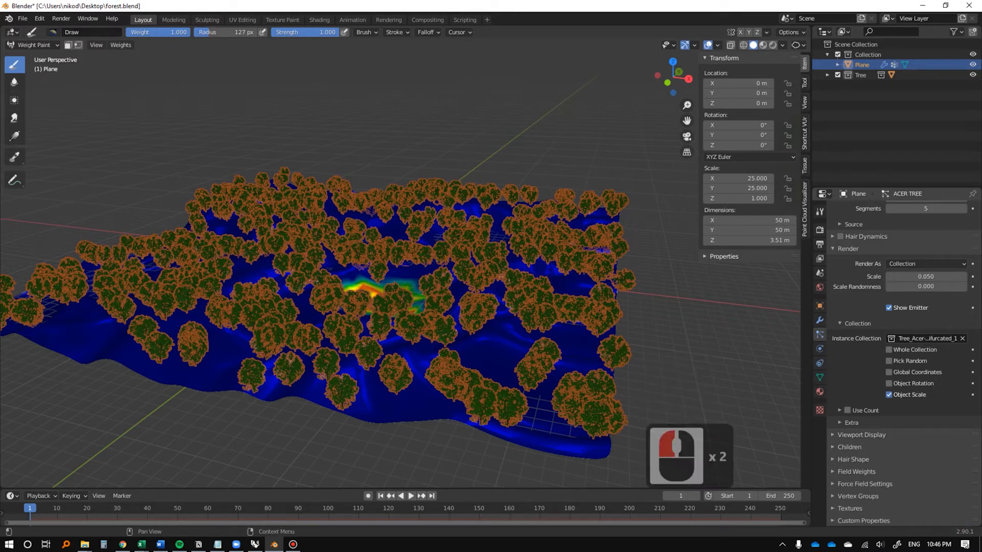
left_click(858, 496)
scroll(858, 497, "down", 6)
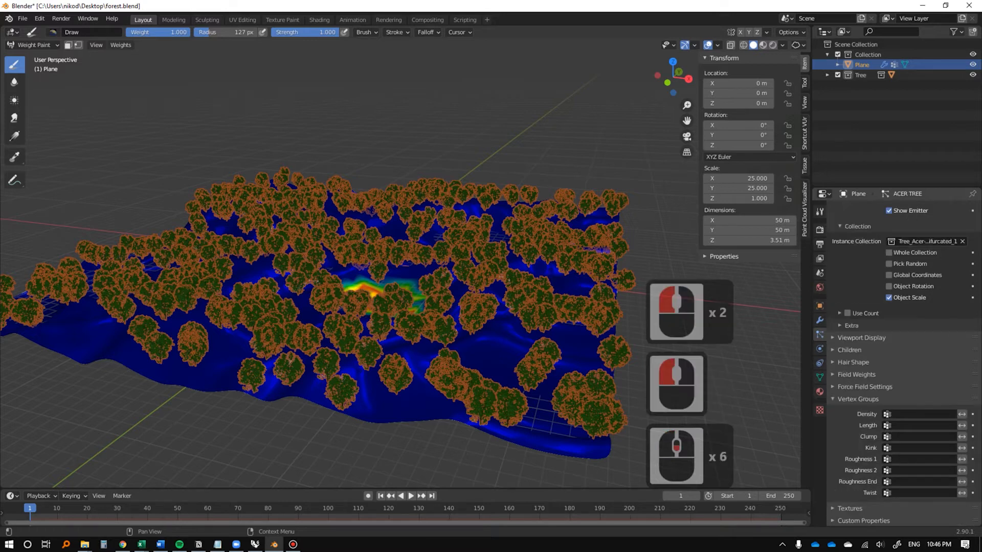
left_click(923, 414)
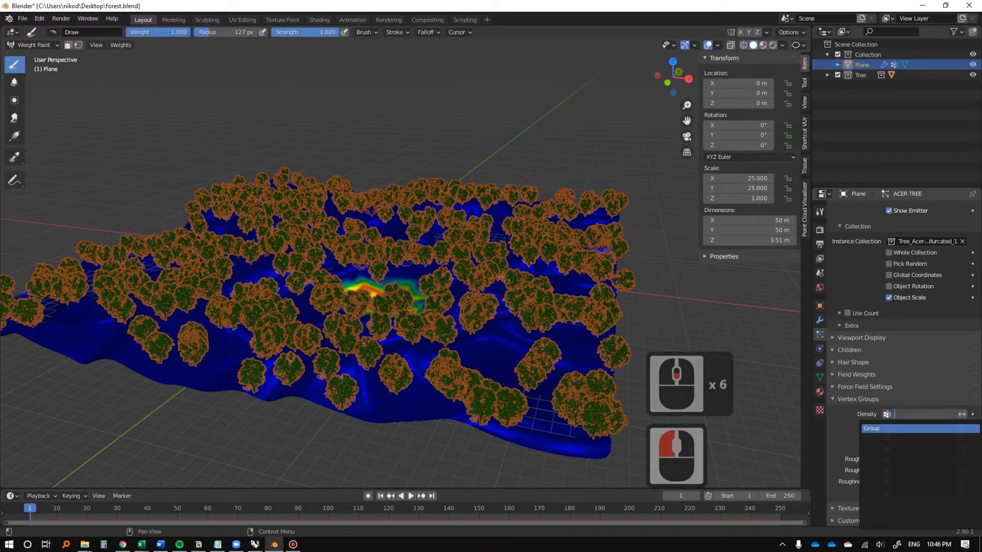
left_click(871, 428)
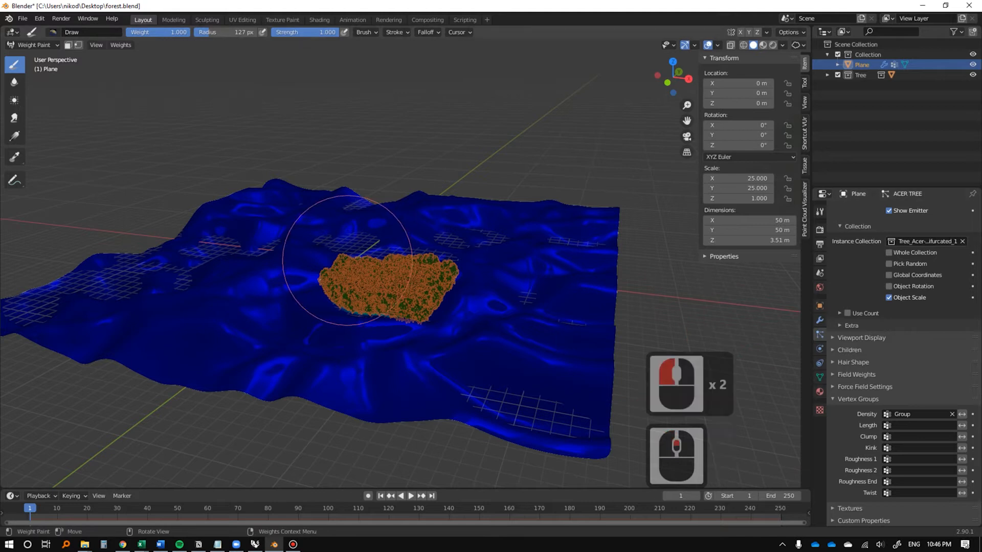
Paint more weight outward from the central patch to add trees on the surrounding terrain.
scroll(348, 260, "up", 6)
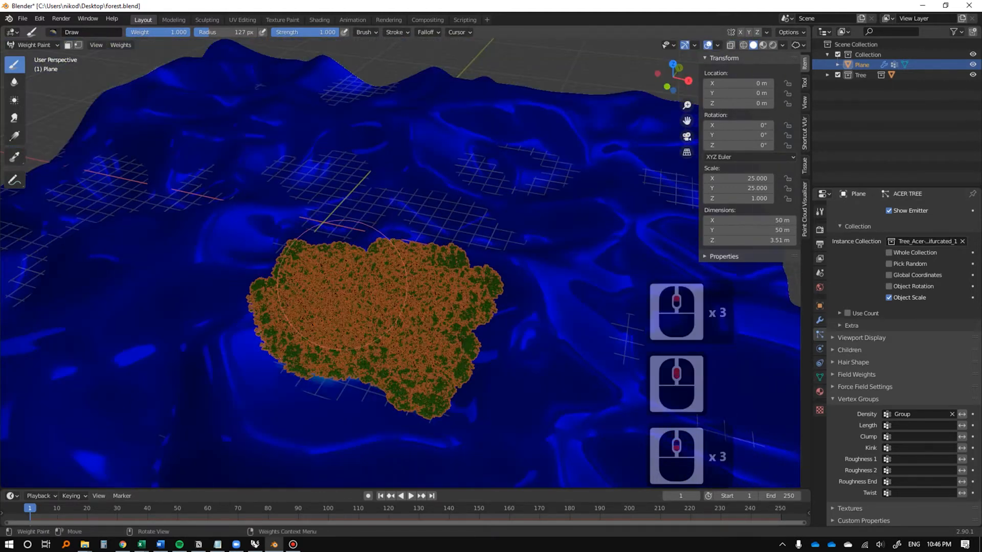
scroll(342, 285, "down", 3)
mouse_move(358, 256)
left_mouse_down()
mouse_move(416, 274)
mouse_move(526, 358)
mouse_move(542, 313)
mouse_move(532, 329)
left_mouse_up()
mouse_move(532, 328)
middle_mouse_down("shift")
mouse_move(471, 241)
mouse_move(458, 153)
middle_mouse_up("shift")
middle_click_drag(512, 299, 516, 323)
scroll(516, 323, "down", 4)
View the terrain from the front with X-ray on and reduce the brush radius to 24 px.
middle_click_drag(290, 287, 231, 354)
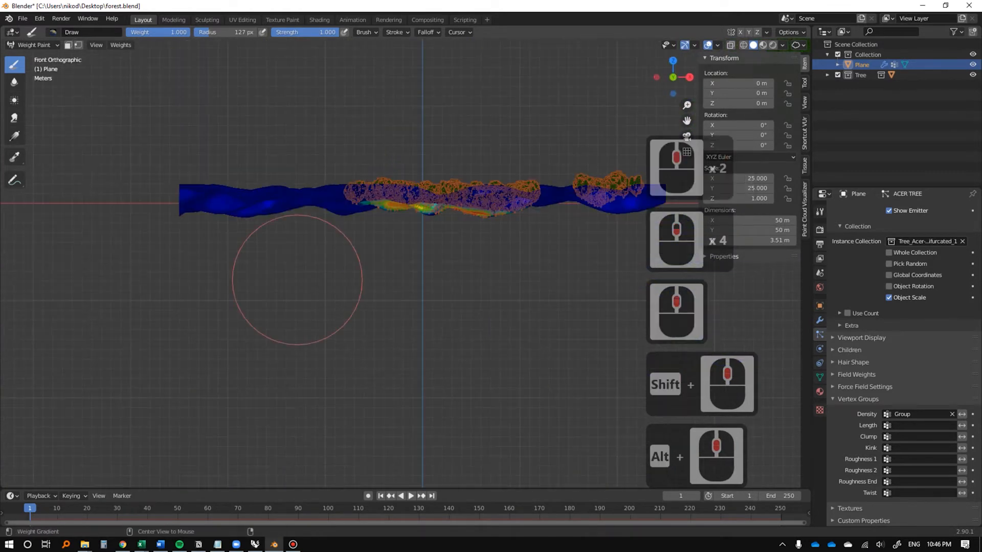
key("alt+z")
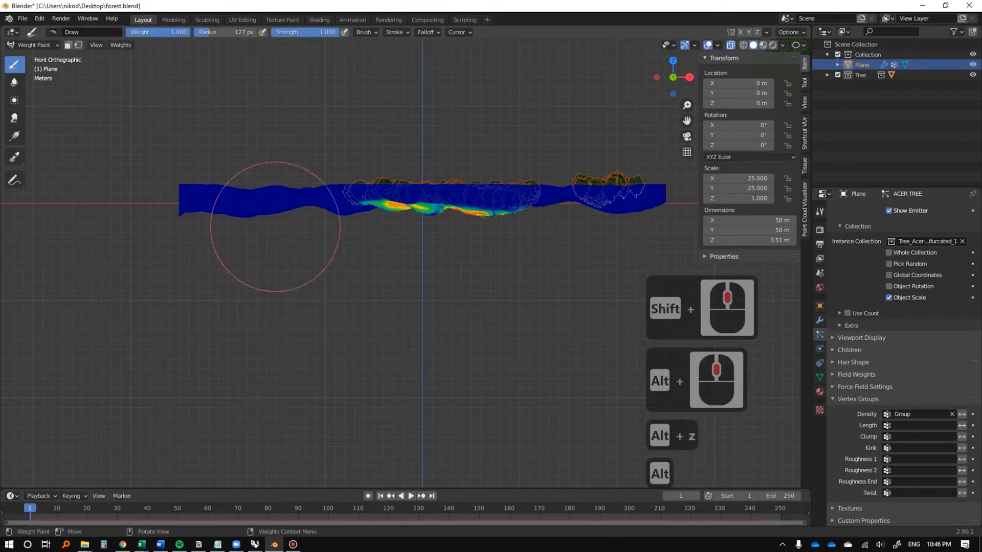
key("f")
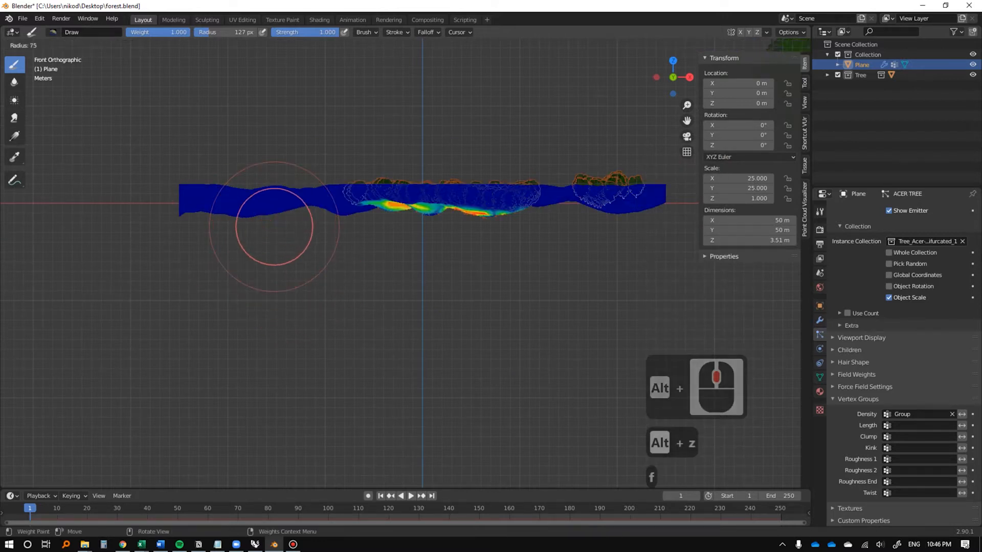
left_click(245, 235)
key("f")
left_click(219, 245)
scroll(198, 225, "down", 1)
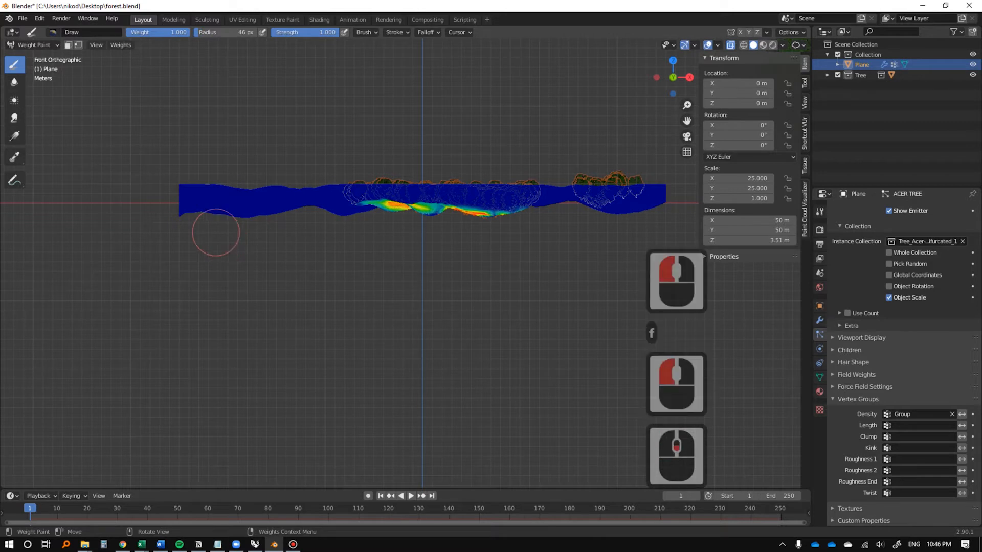
key("f")
left_click(221, 233)
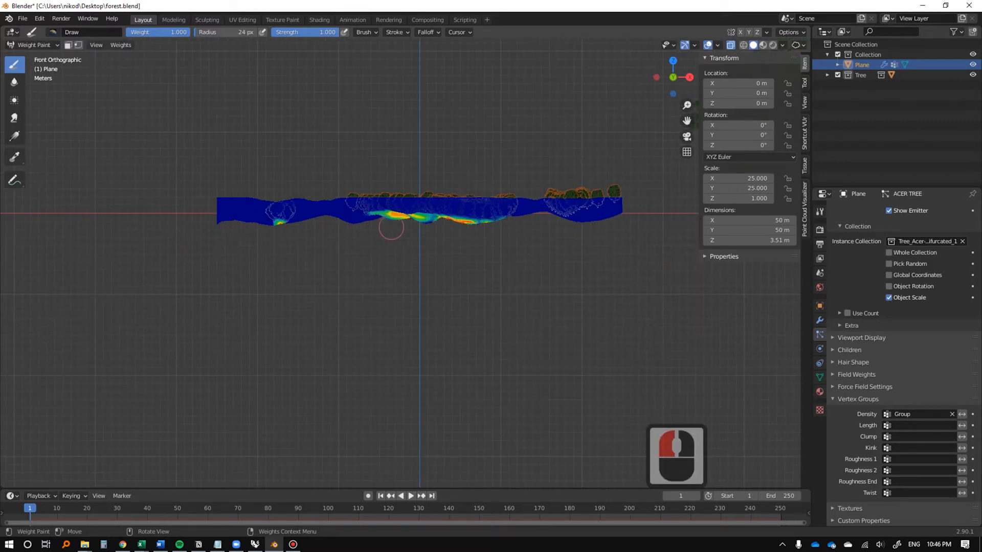
Dab small weight patches along the terrain's low valleys in the front view.
left_click_drag(586, 226, 599, 224)
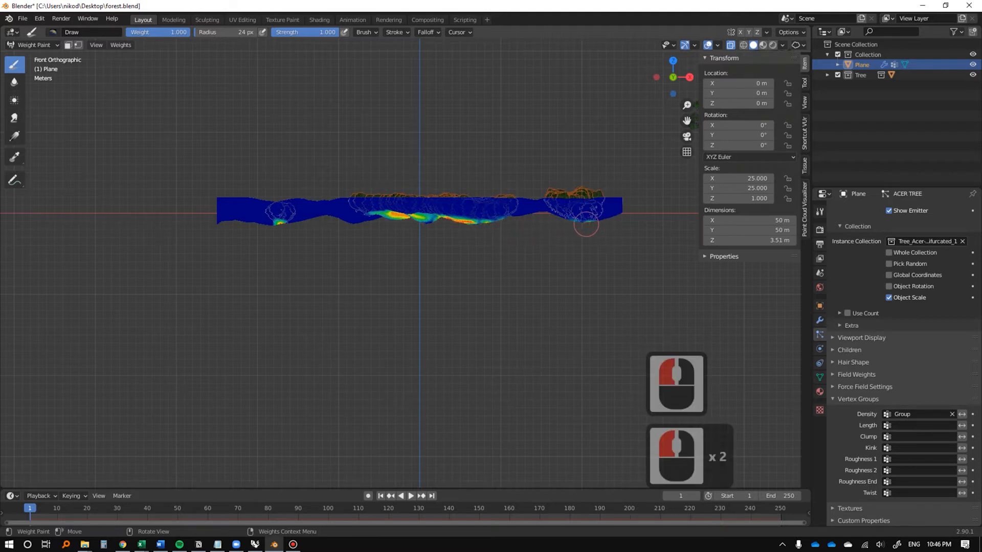
scroll(586, 225, "up", 2)
middle_click_drag(581, 222, 535, 258, "shift")
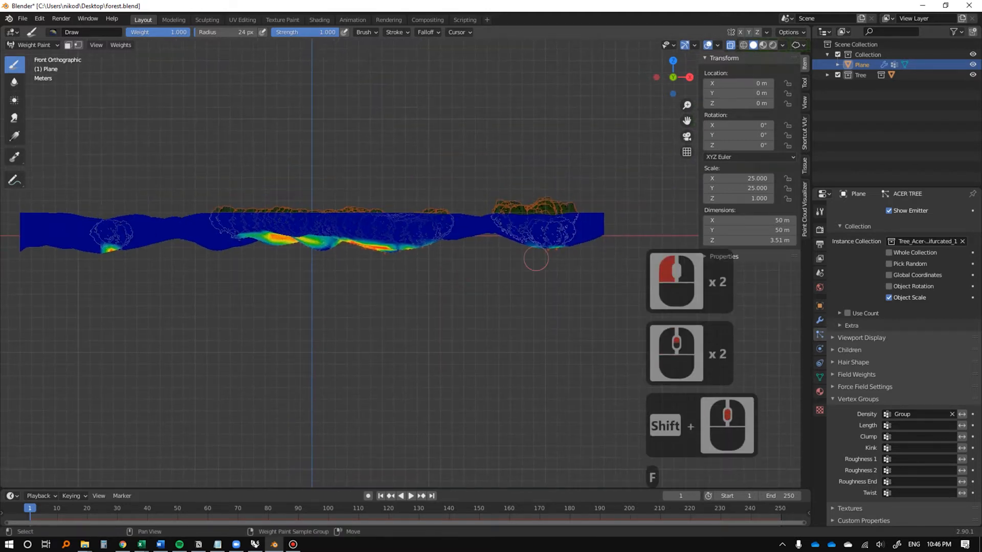
left_click(550, 260, "shift")
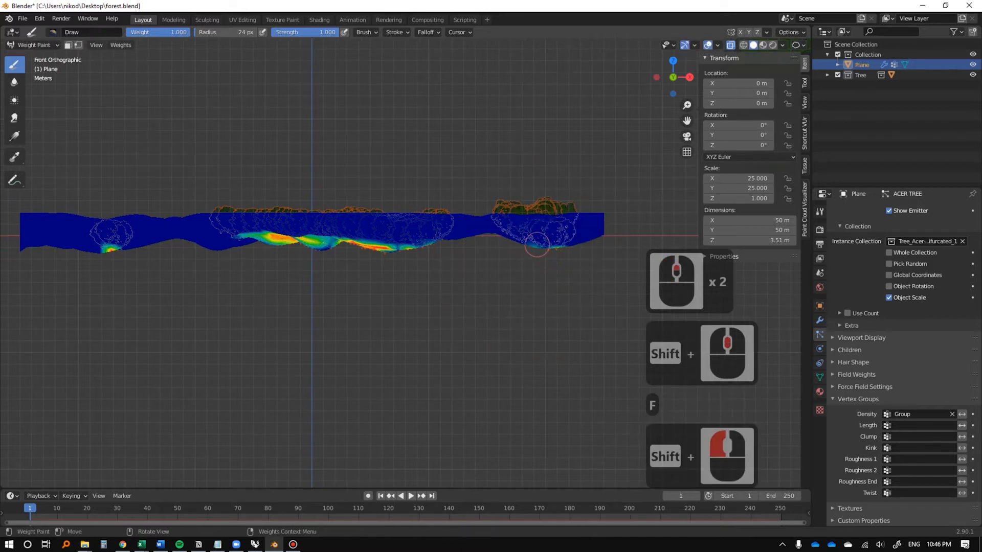
left_click(543, 244)
left_click(401, 251)
left_click(291, 246)
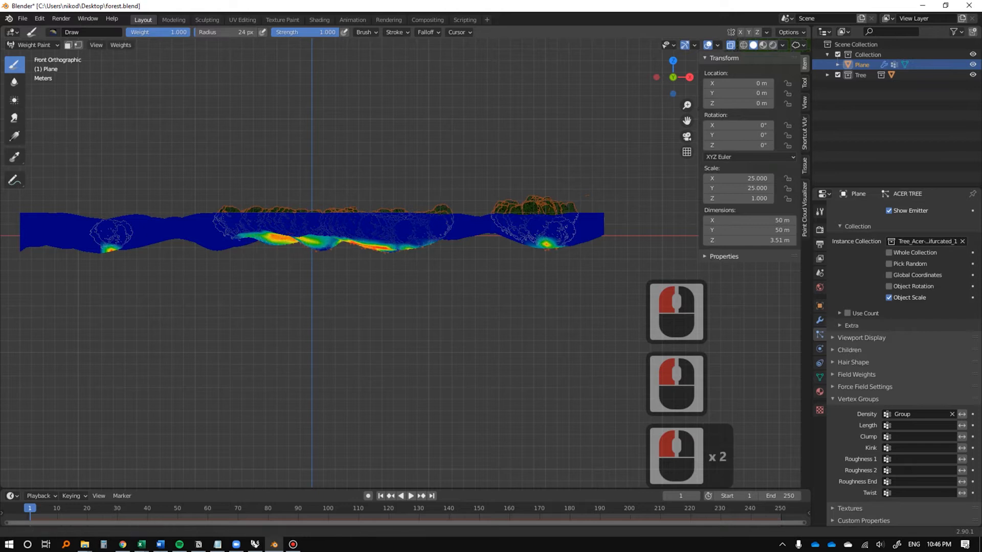
middle_click_drag(239, 256, 412, 255, "shift")
left_click(383, 247)
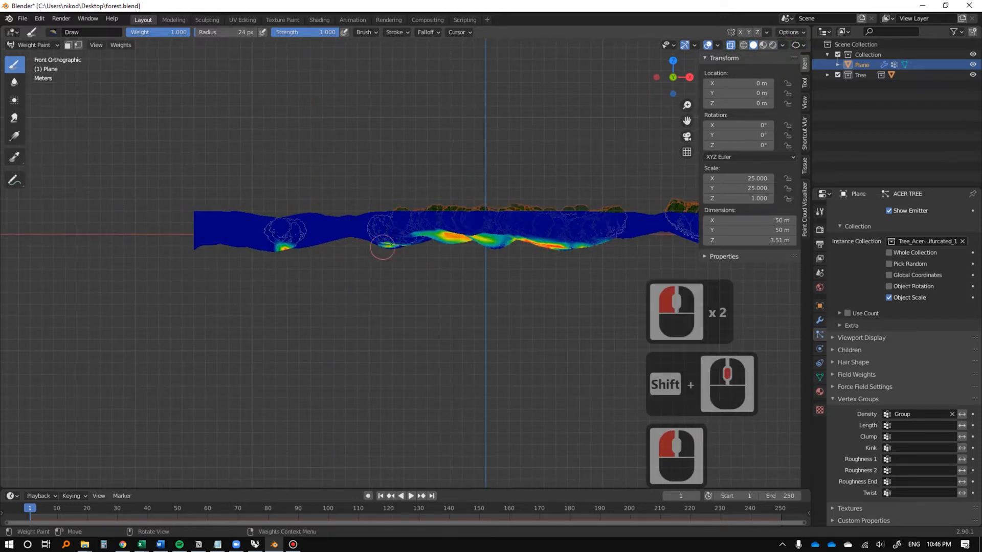
Return to a perspective view with X-ray off and paint further weight patches across the terrain for separate tree clusters.
middle_click_drag(372, 247, 364, 296)
middle_click_drag(408, 343, 346, 262, "shift")
key("alt+z")
mouse_move(268, 267)
left_mouse_down()
mouse_move(253, 254)
mouse_move(265, 318)
mouse_move(254, 301)
mouse_move(220, 322)
mouse_move(187, 320)
mouse_move(154, 346)
mouse_move(178, 379)
left_mouse_up()
Keep the Tree collection shown but hide the ACER TREE particle system in the viewport to expose the painted weights.
left_click(972, 75)
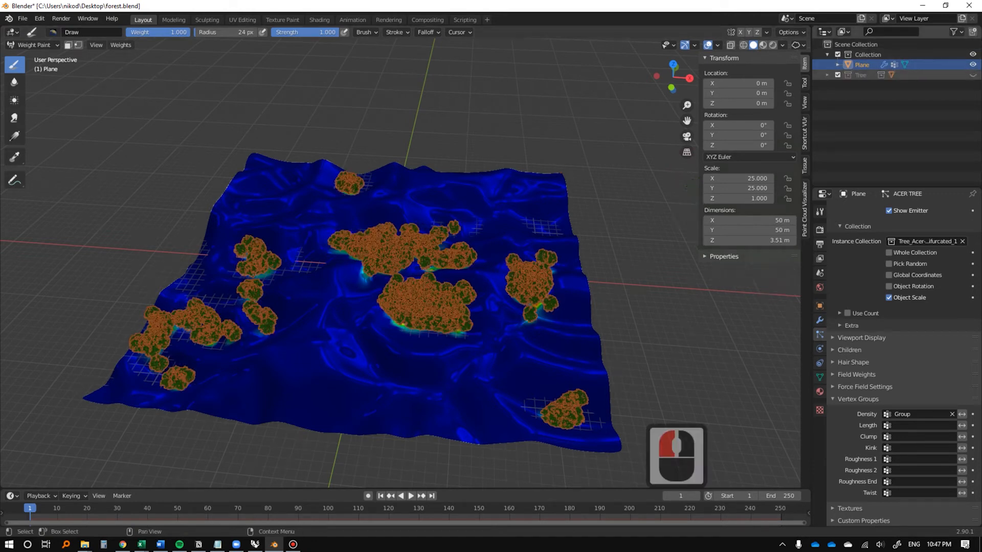
left_click(973, 75)
scroll(400, 264, "up", 3)
scroll(903, 358, "up", 7)
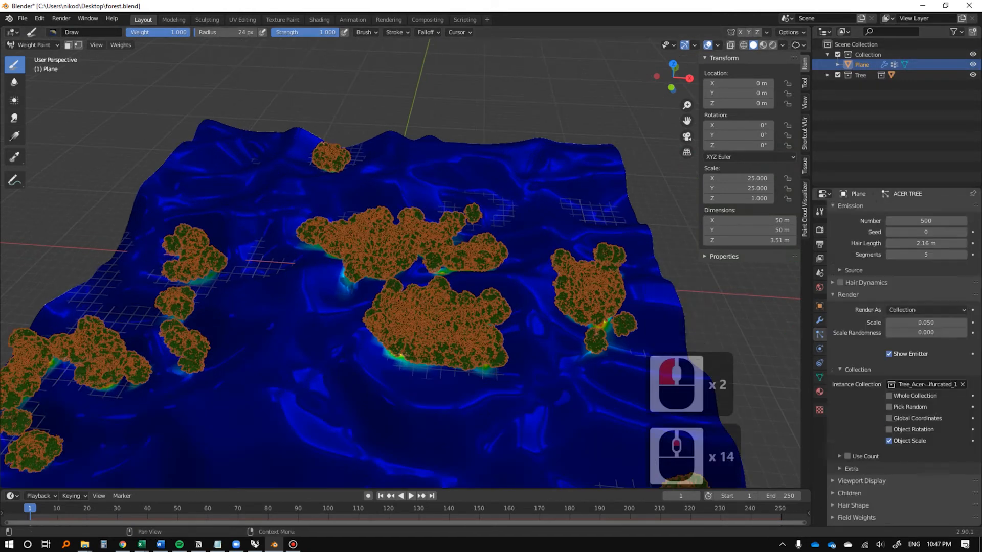
scroll(902, 358, "up", 9)
left_click(944, 213)
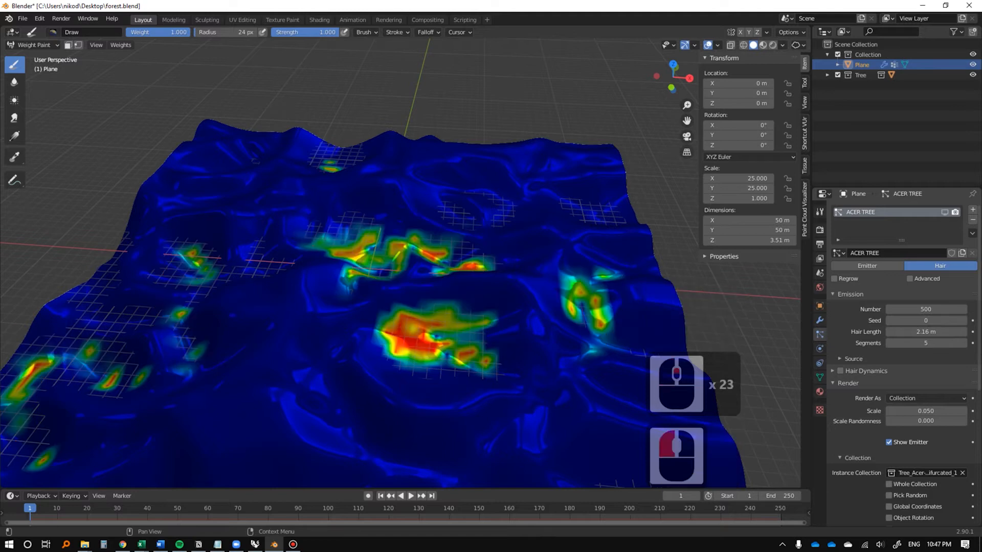
Set the weight brush to a radius of 141 px and a strength of 0.406.
key("KP_7")
middle_click_drag(459, 343, 433, 287)
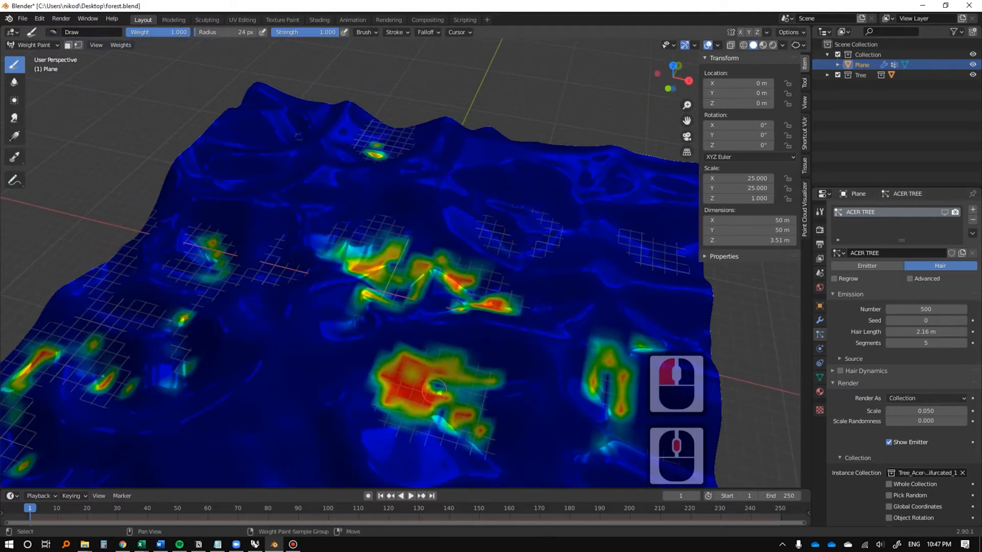
key("shift+f")
key("Escape")
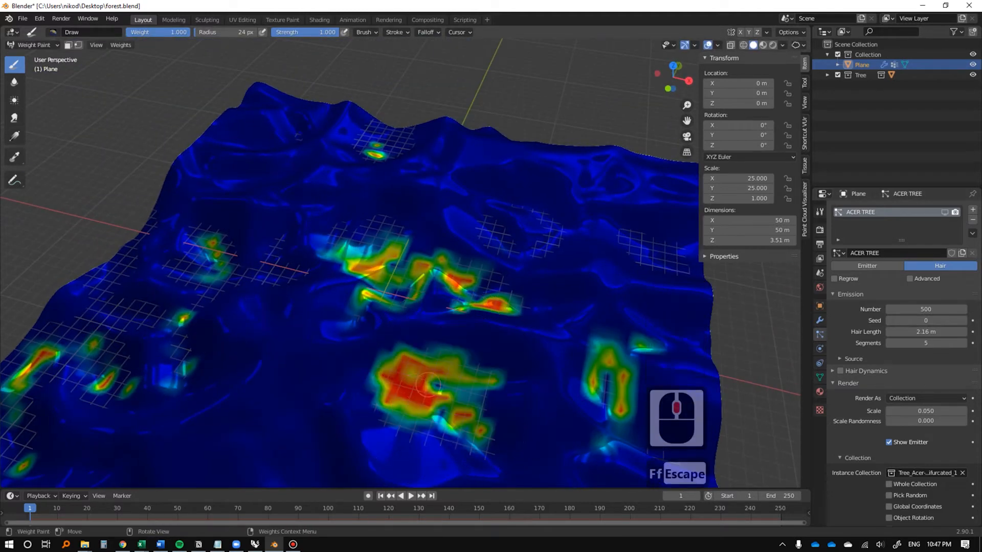
left_click(466, 384)
middle_click_drag(438, 404, 412, 306, "shift")
key("f")
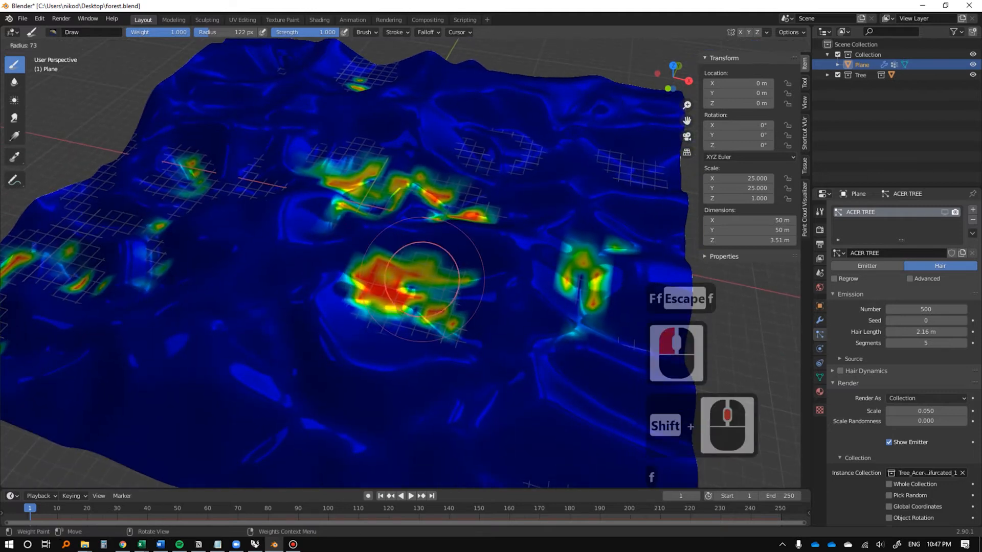
left_click(462, 289)
key("f")
left_click(448, 286)
key("shift+f")
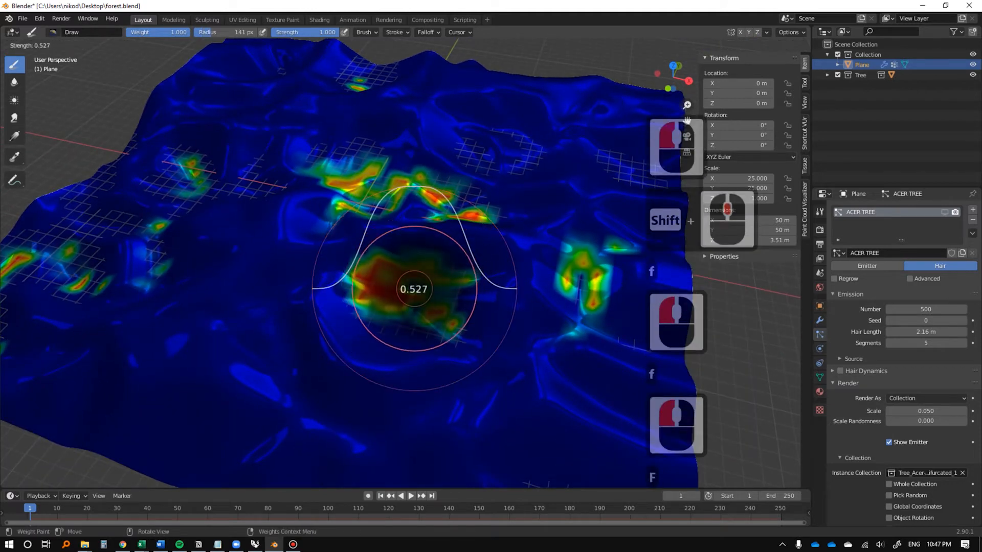
left_click(466, 287)
Paint over the central weight patch with the softer brush to fill its gaps and widen its edges.
mouse_move(430, 269)
left_mouse_down()
mouse_move(414, 326)
mouse_move(386, 324)
left_mouse_up()
left_click(390, 330)
mouse_move(383, 322)
left_mouse_down()
mouse_move(378, 315)
mouse_move(393, 321)
left_mouse_up()
left_click(417, 325)
left_click(446, 326)
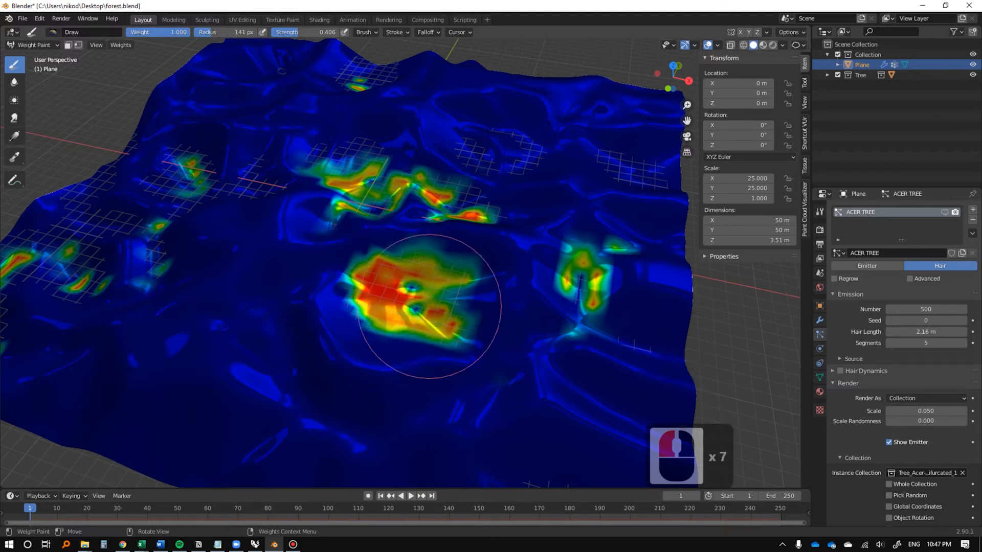
left_click(412, 276)
Reduce the weight brush radius to 81 px and thicken the weights along the ridge behind the central patch.
mouse_move(365, 183)
middle_mouse_down("shift")
mouse_move(429, 238)
mouse_move(422, 248)
middle_mouse_up("shift")
key("f")
left_click(424, 241)
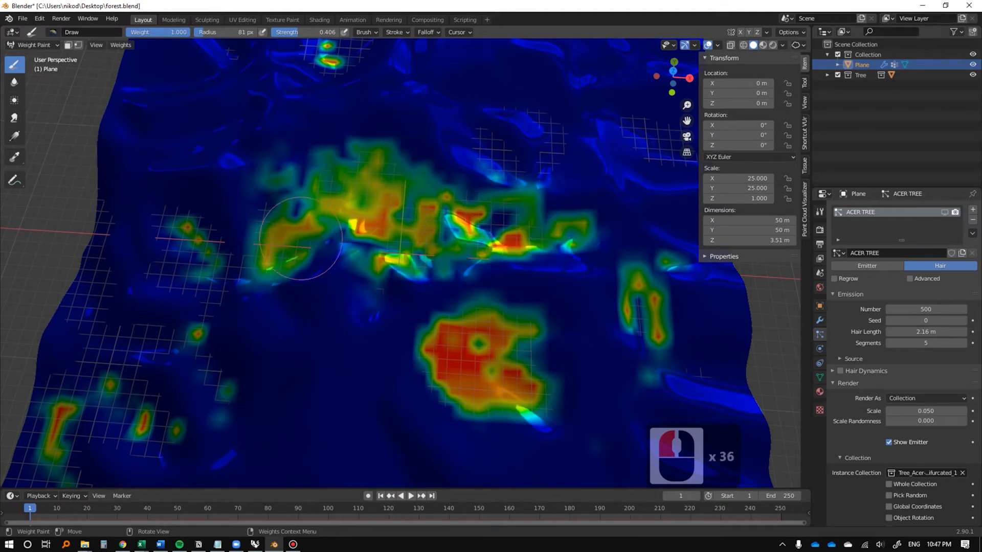
Paint weight between the small scattered patches along the terrain's left edge to join them into larger clusters.
scroll(179, 263, "up", 1)
middle_click_drag(179, 263, 493, 313, "shift")
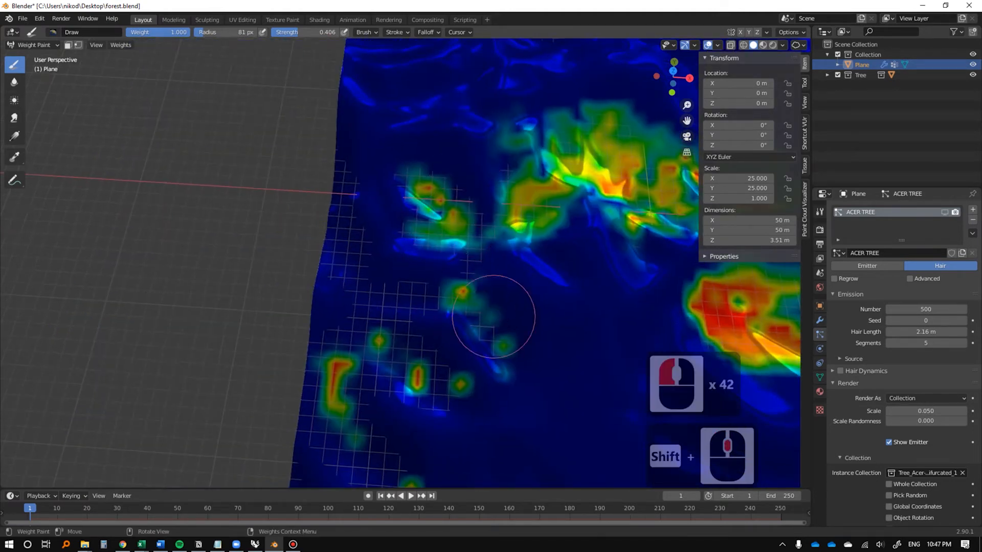
scroll(499, 335, "up", 2)
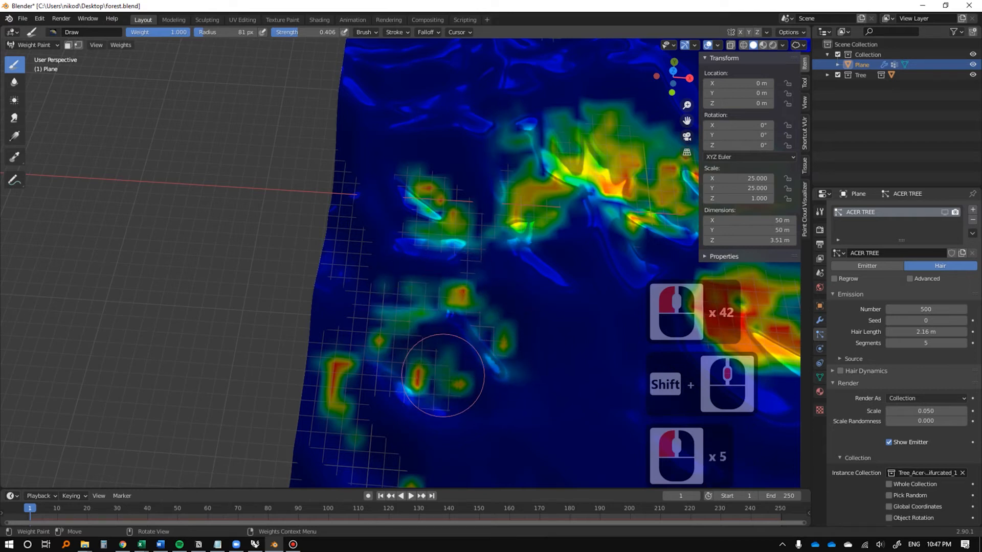
left_click(432, 367)
left_click(351, 384)
middle_click_drag(352, 385, 404, 207, "shift")
left_click(368, 244)
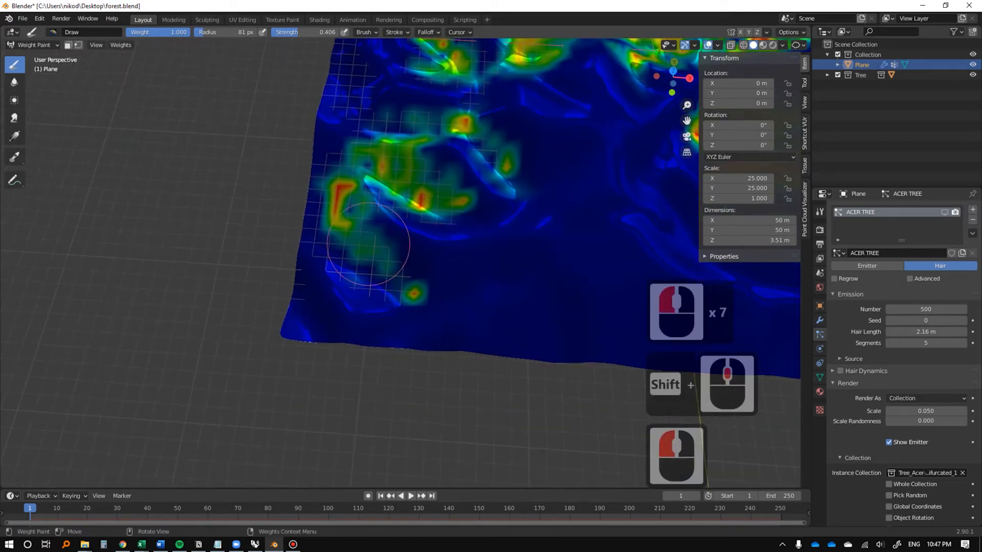
left_click(359, 246)
Add faint weight around the patch in the terrain's front-right corner and below the small patch near the right edge.
mouse_move(360, 245)
middle_mouse_down("shift")
mouse_move(434, 358)
mouse_move(483, 394)
middle_mouse_up("shift")
middle_click(450, 351, "shift")
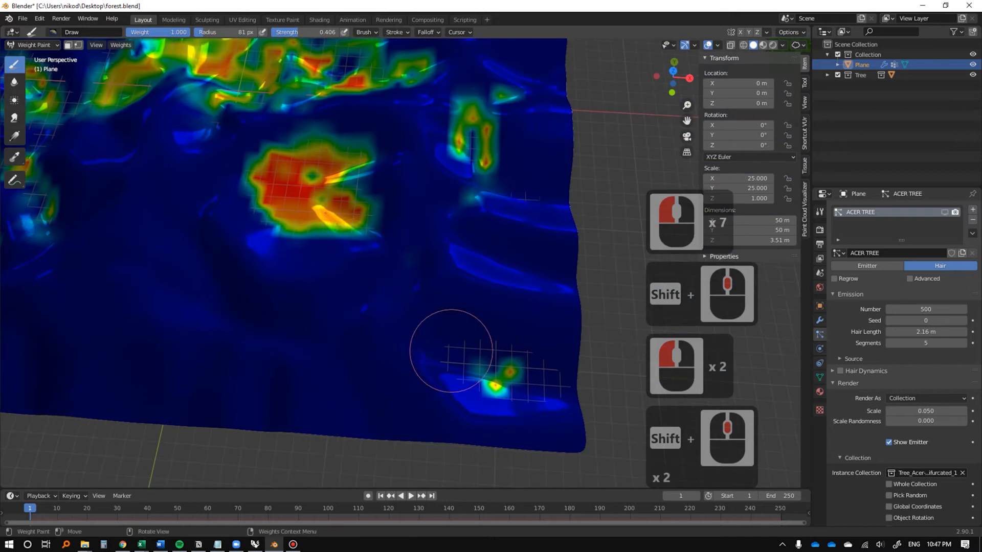
left_click(520, 373)
mouse_move(438, 252)
middle_mouse_down("shift")
mouse_move(460, 287)
mouse_move(559, 307)
middle_mouse_up("shift")
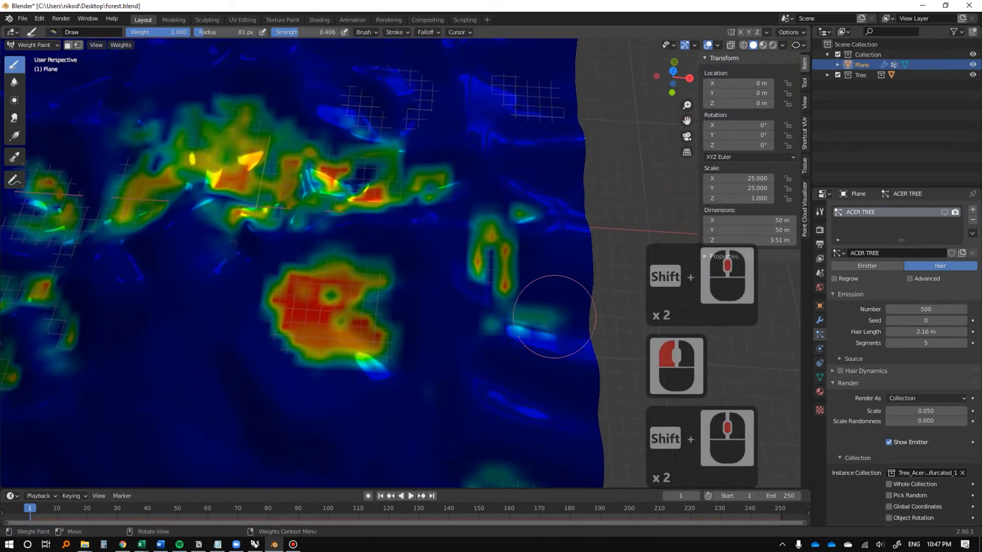
left_click(559, 307)
Paint a broad weight band across the terrain's rear-right area, raising the brush strength to 0.558.
middle_click_drag(534, 128, 536, 175, "shift")
left_click_drag(537, 176, 555, 152)
mouse_move(490, 148)
left_mouse_down()
mouse_move(417, 143)
mouse_move(416, 109)
mouse_move(523, 156)
mouse_move(586, 165)
left_mouse_up()
key("shift+f")
left_click(504, 143, "shift")
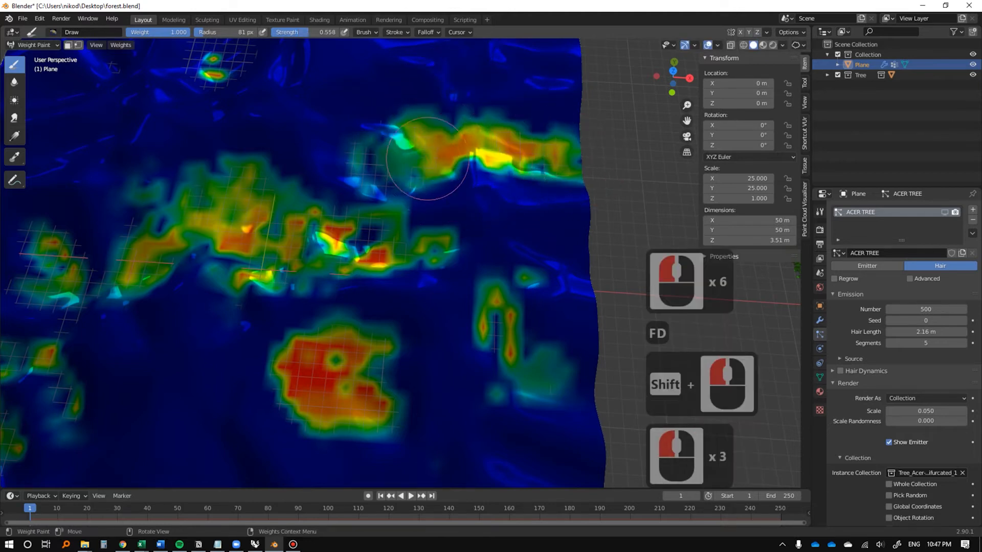
left_click_drag(381, 164, 347, 205)
left_click_drag(337, 209, 317, 230)
Enlarge the patch near the terrain's back edge and paint additional weight along the rest of that edge.
mouse_move(317, 230)
middle_mouse_down("shift")
mouse_move(385, 271)
mouse_move(393, 220)
middle_mouse_up("shift")
middle_click_drag(394, 220, 403, 170, "shift")
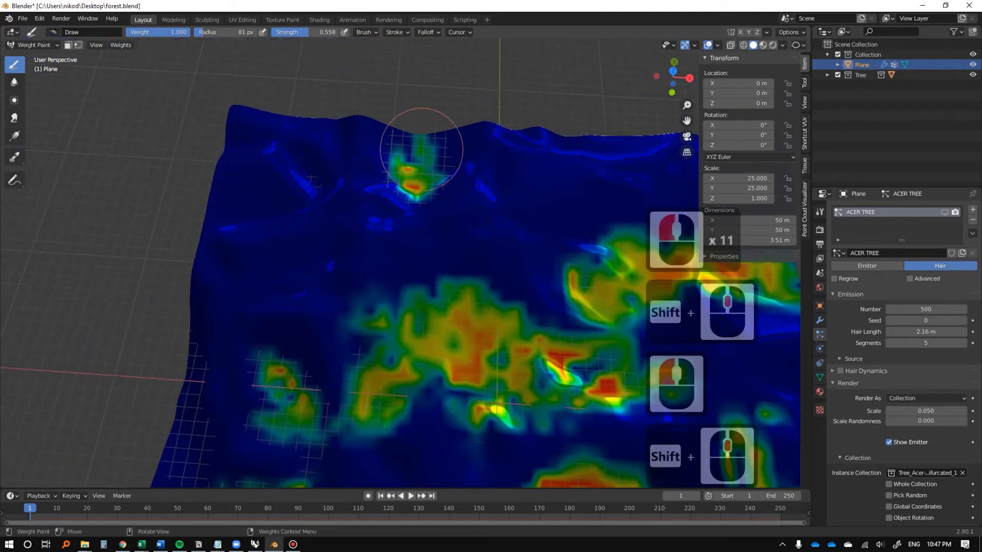
mouse_move(380, 157)
left_mouse_down()
mouse_move(393, 144)
mouse_move(317, 171)
mouse_move(437, 158)
left_mouse_up()
left_click(389, 171)
middle_click_drag(588, 138, 431, 176, "shift")
left_click_drag(432, 176, 463, 176)
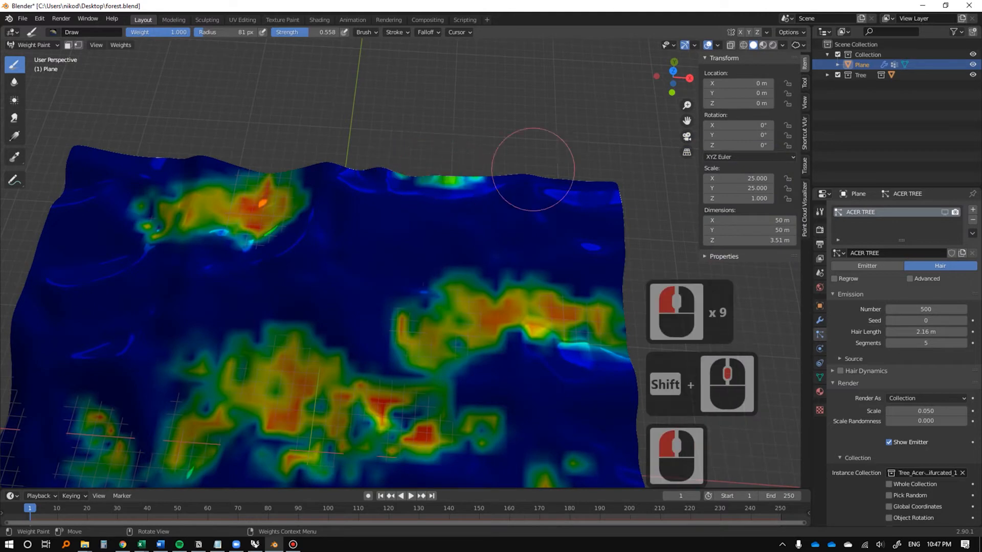
left_click_drag(597, 178, 516, 178)
left_click_drag(526, 179, 603, 183)
Strengthen and extend the weight clusters along the terrain's left side, filling the gaps between them.
middle_click_drag(556, 305, 402, 280)
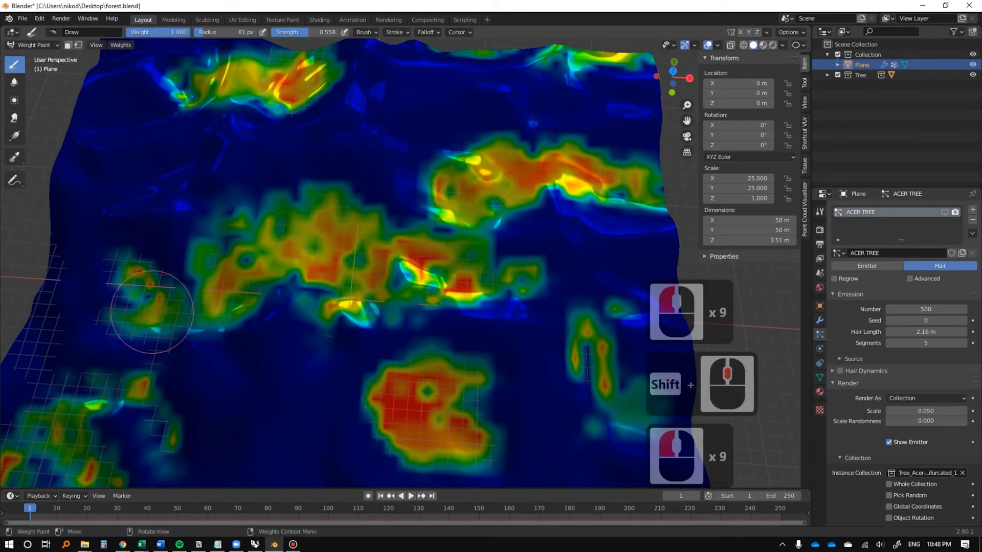
middle_click_drag(87, 378, 263, 307, "shift")
left_click(274, 335)
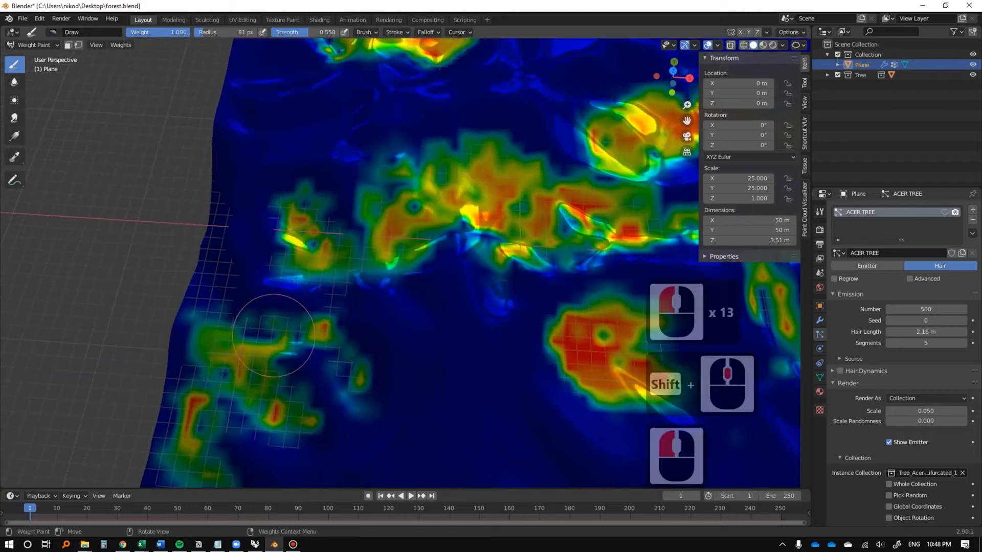
middle_click_drag(270, 349, 347, 280, "shift")
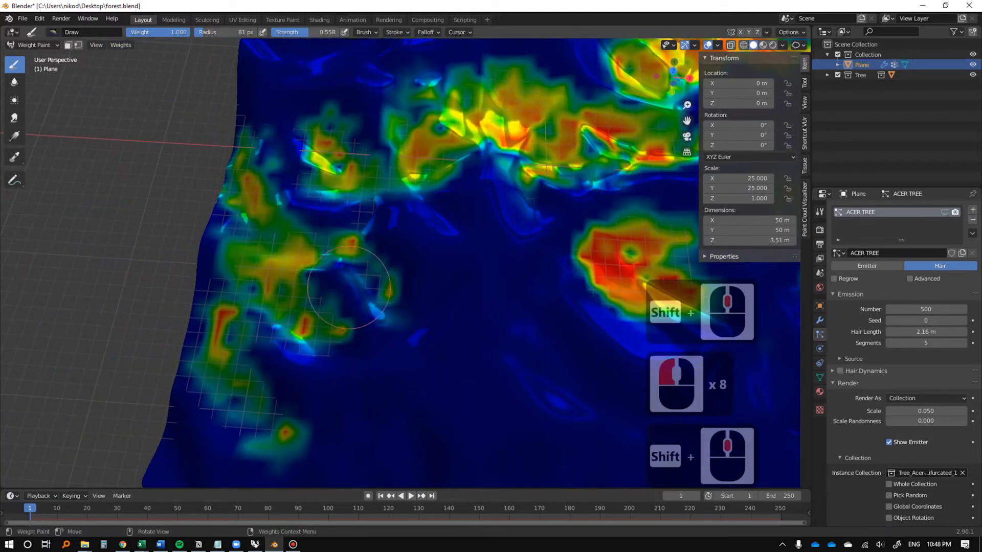
left_click(307, 296)
left_click(311, 321)
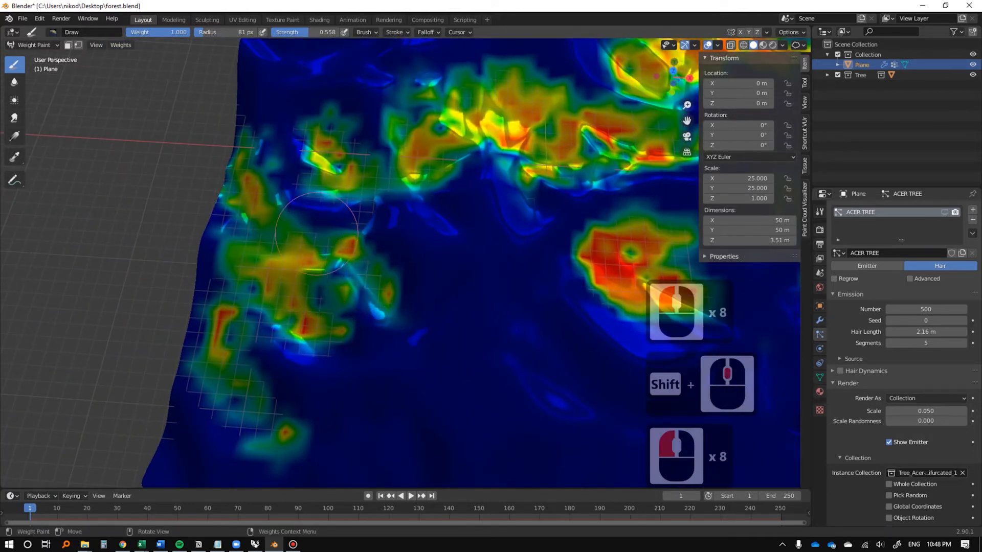
left_click(215, 302)
left_click(220, 336)
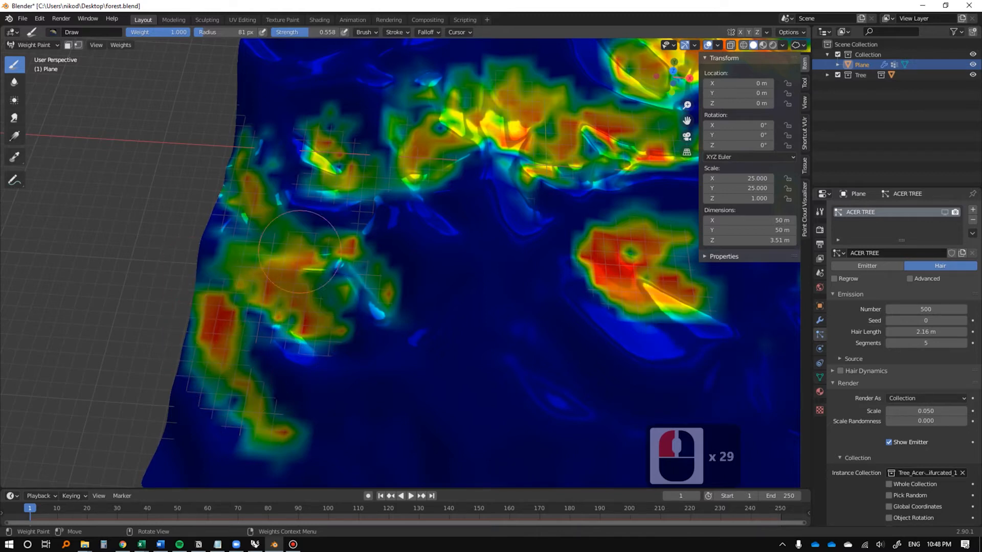
Paint loose weight patches across the empty foreground beside the central cluster, undoing one unwanted stroke.
scroll(461, 321, "down", 3)
scroll(493, 254, "down", 3)
mouse_move(493, 254)
middle_mouse_down("shift")
mouse_move(471, 248)
mouse_move(485, 274)
mouse_move(362, 340)
middle_mouse_up("shift")
scroll(361, 340, "up", 2)
left_click(424, 356)
left_click(406, 312)
left_click(409, 279)
mouse_move(409, 278)
middle_mouse_down("shift")
mouse_move(353, 281)
mouse_move(363, 299)
middle_mouse_up("shift")
key("ctrl+z")
middle_click_drag(363, 299, 375, 317)
left_click(347, 344)
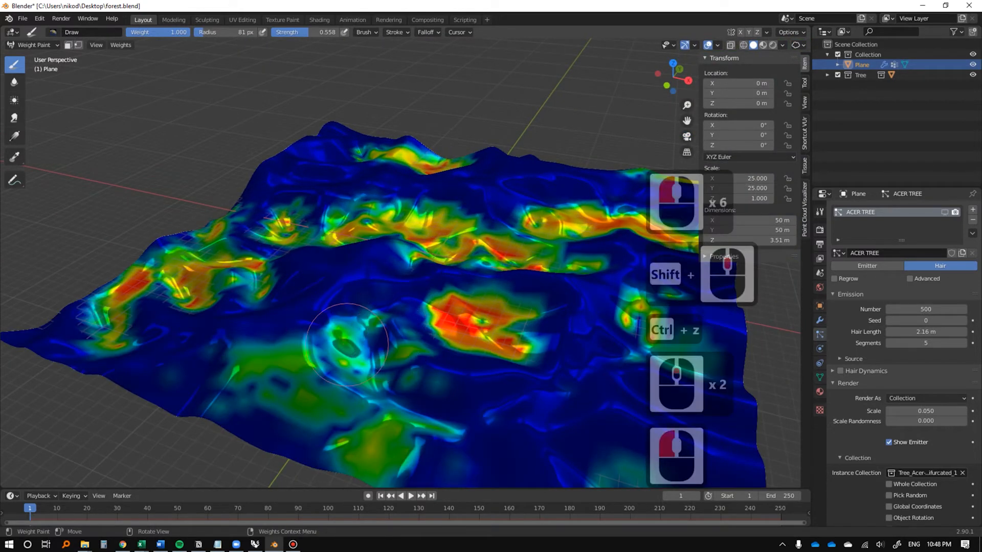
Add light weight strokes around the rear clusters and over the terrain's bare front-right area.
left_click(367, 179)
left_click(332, 180)
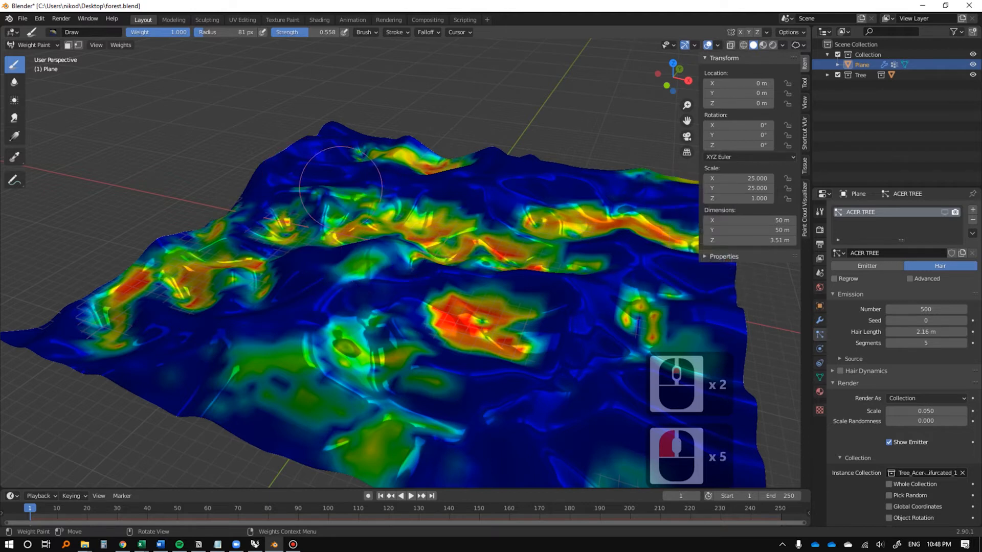
left_click(393, 184)
left_click(542, 209)
middle_click_drag(583, 190, 405, 175, "shift")
left_click(527, 220)
left_click(527, 220)
middle_click_drag(526, 220, 369, 332)
left_click(363, 343)
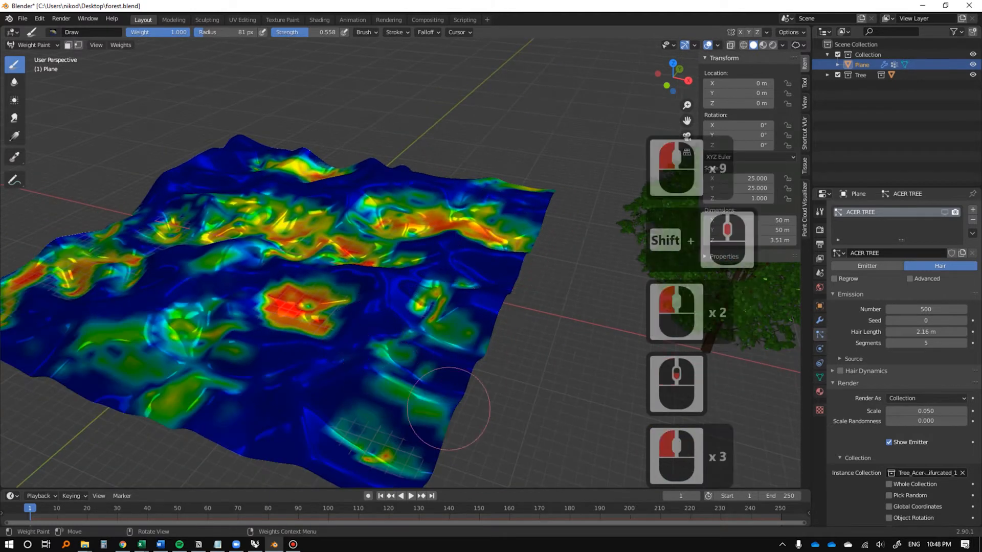
left_click(266, 425)
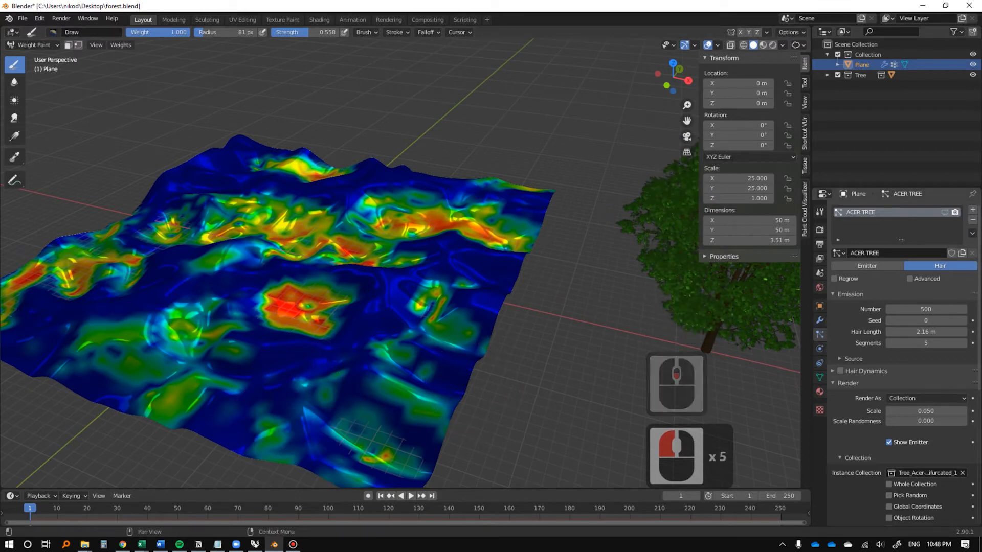
Show the ACER TREE particle system in the viewport again and check how the trees spread over the terrain.
left_click(945, 213)
middle_click_drag(367, 267, 552, 253, "shift")
scroll(552, 252, "up", 4)
middle_click_drag(407, 210, 466, 241)
scroll(465, 240, "down", 7)
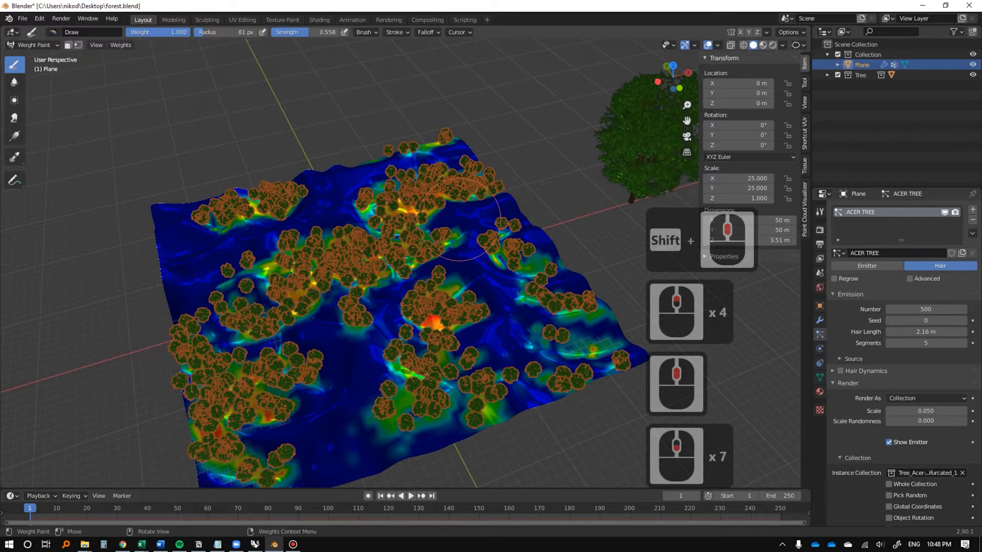
scroll(473, 221, "up", 4)
scroll(473, 221, "up", 2)
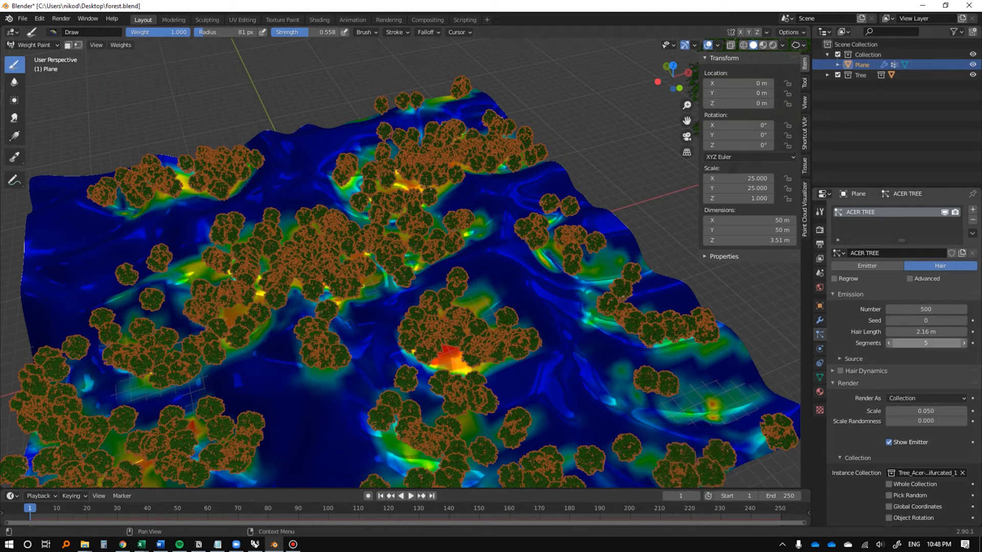
Lower the ACER TREE emission number to 250.
left_click_drag(926, 308, 859, 308)
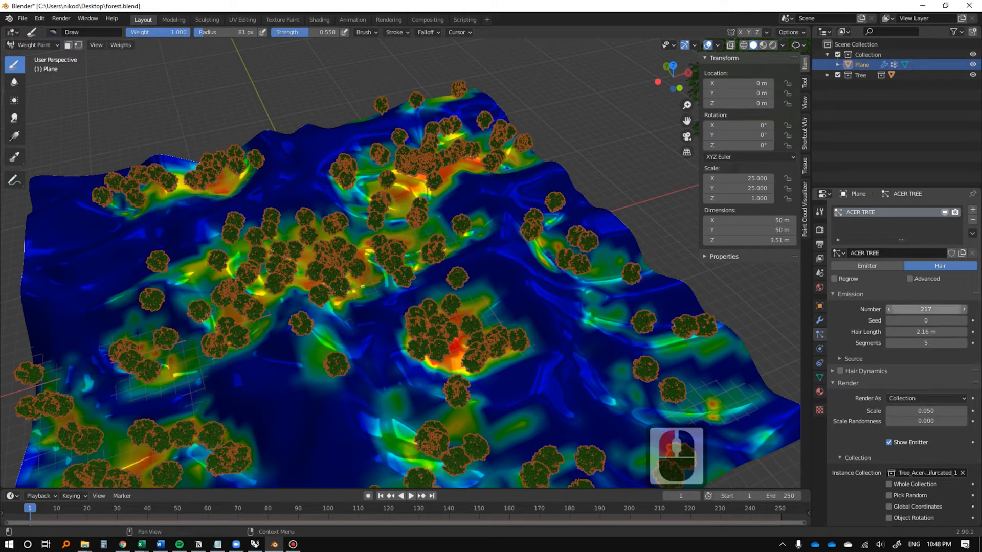
key("Return")
mouse_move(393, 388)
middle_mouse_down()
mouse_move(401, 170)
mouse_move(504, 262)
mouse_move(440, 224)
mouse_move(455, 352)
middle_mouse_up()
scroll(446, 302, "up", 4)
middle_click_drag(444, 293, 457, 326, "shift")
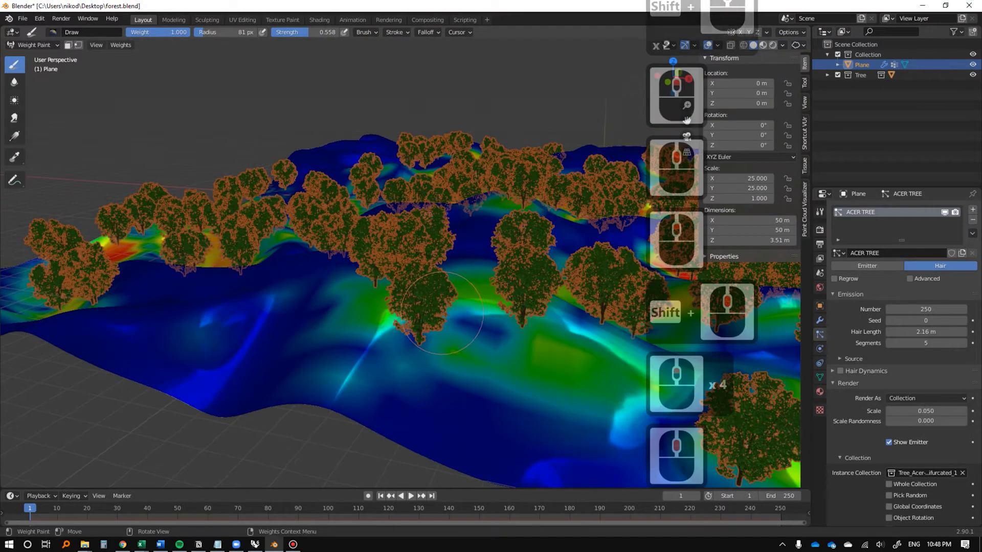
Switch to the Subtract weight brush and remove weight around the foreground trees.
left_click(53, 32)
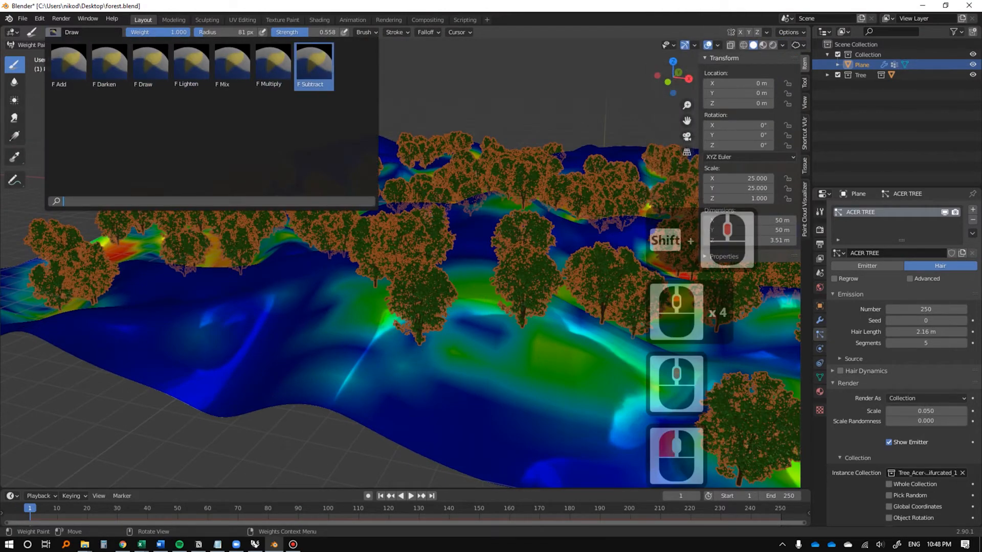
left_click(314, 67)
middle_click_drag(373, 286, 452, 279)
scroll(494, 348, "down", 3)
mouse_move(437, 267)
left_mouse_down()
mouse_move(428, 213)
mouse_move(294, 265)
mouse_move(423, 318)
mouse_move(390, 285)
mouse_move(355, 290)
mouse_move(464, 308)
mouse_move(329, 267)
mouse_move(409, 295)
mouse_move(641, 345)
mouse_move(628, 320)
left_mouse_up()
key("f")
left_click(360, 226)
scroll(335, 318, "down", 4)
mouse_move(336, 317)
middle_mouse_down()
mouse_move(369, 272)
mouse_move(383, 270)
mouse_move(358, 291)
middle_mouse_up()
middle_click_drag(521, 266, 526, 220, "shift")
mouse_move(527, 220)
middle_mouse_down()
mouse_move(483, 245)
mouse_move(435, 243)
mouse_move(332, 290)
middle_mouse_up()
key("Tab")
mouse_move(401, 278)
middle_mouse_down()
mouse_move(398, 294)
mouse_move(416, 256)
mouse_move(404, 263)
mouse_move(404, 249)
mouse_move(391, 291)
mouse_move(396, 225)
mouse_move(391, 276)
middle_mouse_up()
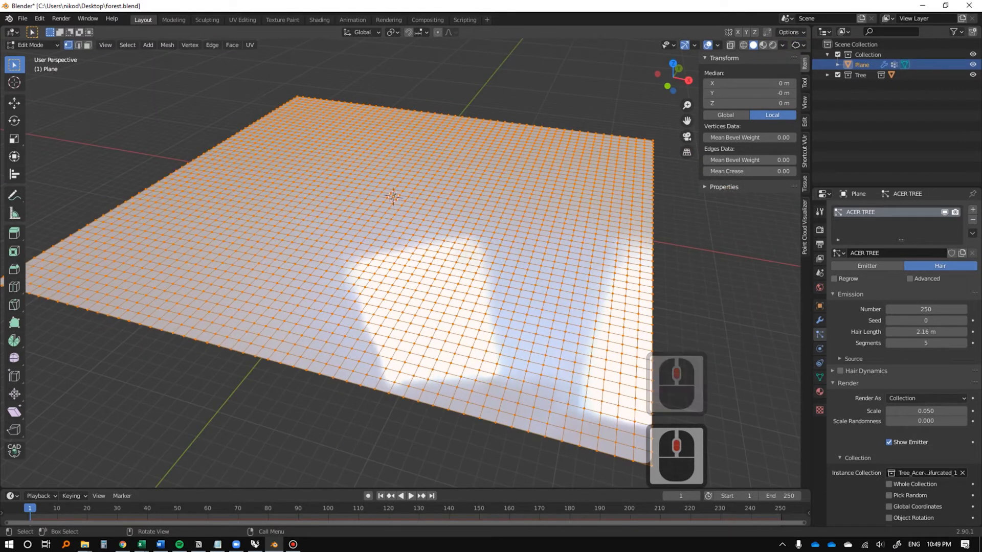
scroll(391, 276, "down", 6)
scroll(392, 277, "up", 2)
middle_click_drag(391, 276, 199, 292, "shift")
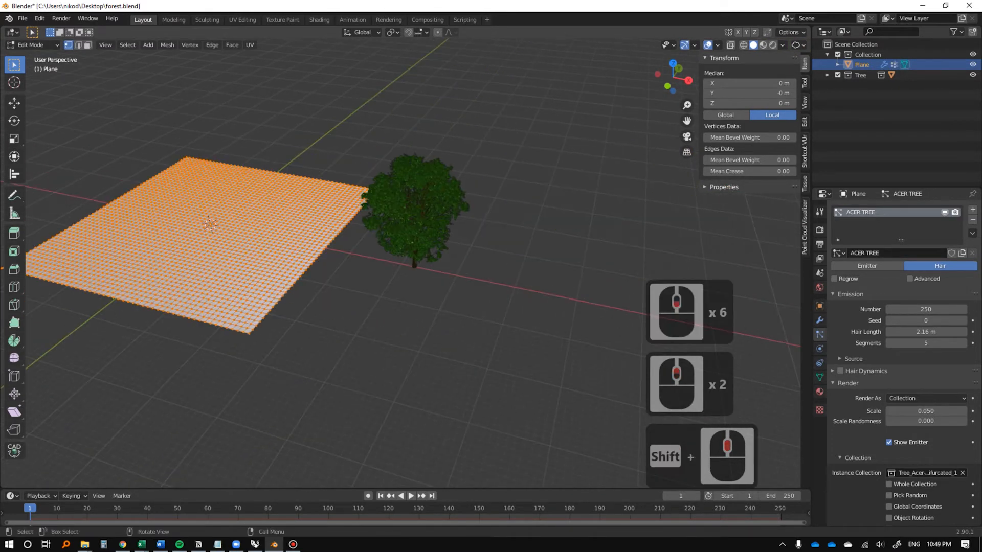
key("Tab")
left_click(11, 32)
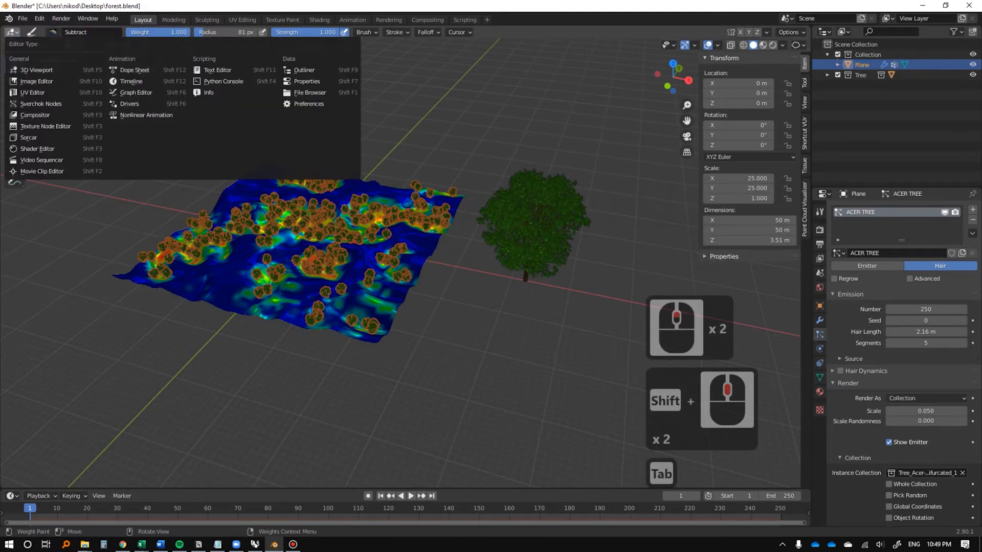
key("Tab")
key("Tab")
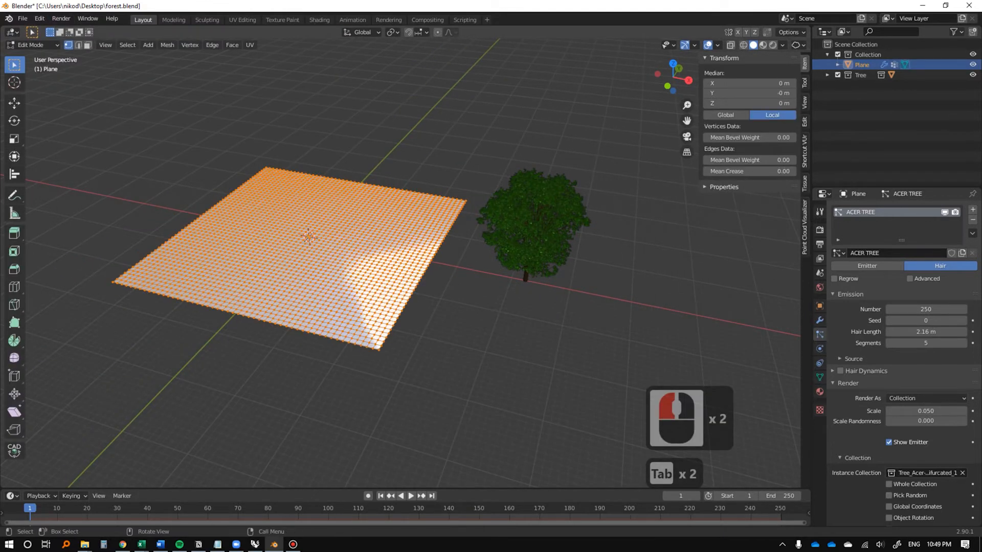
Switch the terrain plane to Object Mode.
left_click(33, 45)
left_click(36, 57)
scroll(327, 255, "up", 3)
mouse_move(327, 256)
middle_mouse_down()
mouse_move(409, 231)
mouse_move(391, 273)
mouse_move(393, 233)
mouse_move(463, 263)
middle_mouse_up()
middle_click_drag(245, 219, 327, 199)
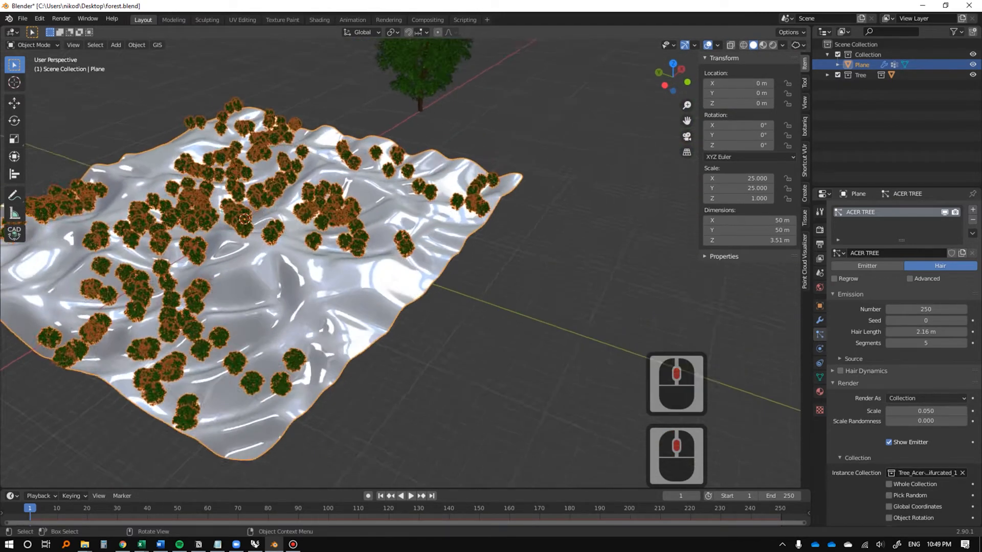
Preview the scattered trees on the terrain in Rendered shading from near and far.
scroll(358, 189, "up", 5)
mouse_move(380, 245)
middle_mouse_down("shift")
mouse_move(404, 196)
mouse_move(427, 192)
mouse_move(438, 215)
middle_mouse_up("shift")
key("z")
left_click(438, 156)
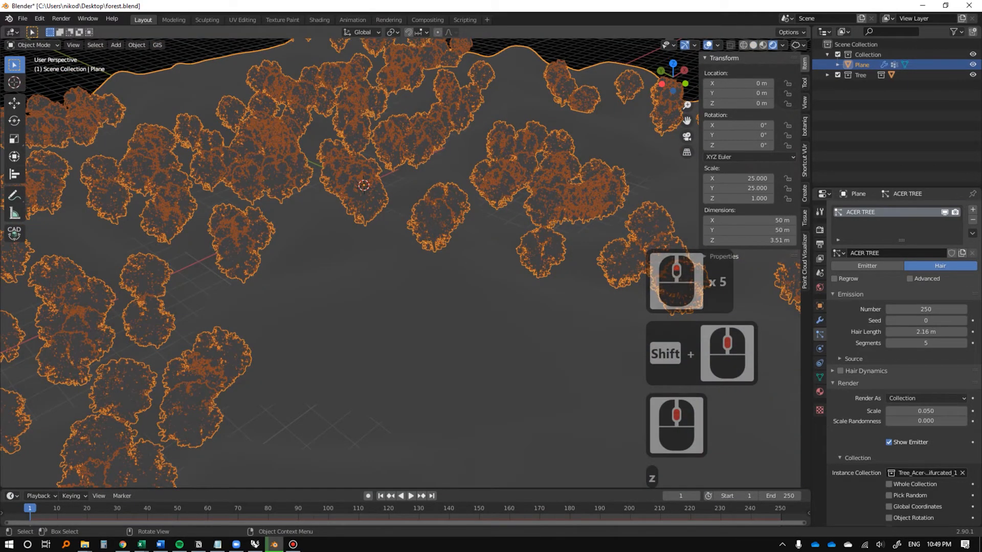
scroll(358, 230, "down", 7)
left_click(542, 373)
scroll(401, 258, "up", 8)
scroll(401, 258, "down", 6)
mouse_move(401, 258)
middle_mouse_down()
mouse_move(401, 235)
mouse_move(371, 276)
middle_mouse_up()
Return to Solid shading and examine the tree trunks up close where they meet the terrain.
key("z")
mouse_move(439, 266)
middle_mouse_down("shift")
mouse_move(307, 276)
mouse_move(283, 219)
middle_mouse_up("shift")
middle_click_drag(358, 246, 347, 237, "shift")
middle_click_drag(409, 245, 225, 240, "shift")
middle_click_drag(225, 241, 245, 259)
scroll(195, 291, "up", 5)
scroll(240, 266, "up", 6)
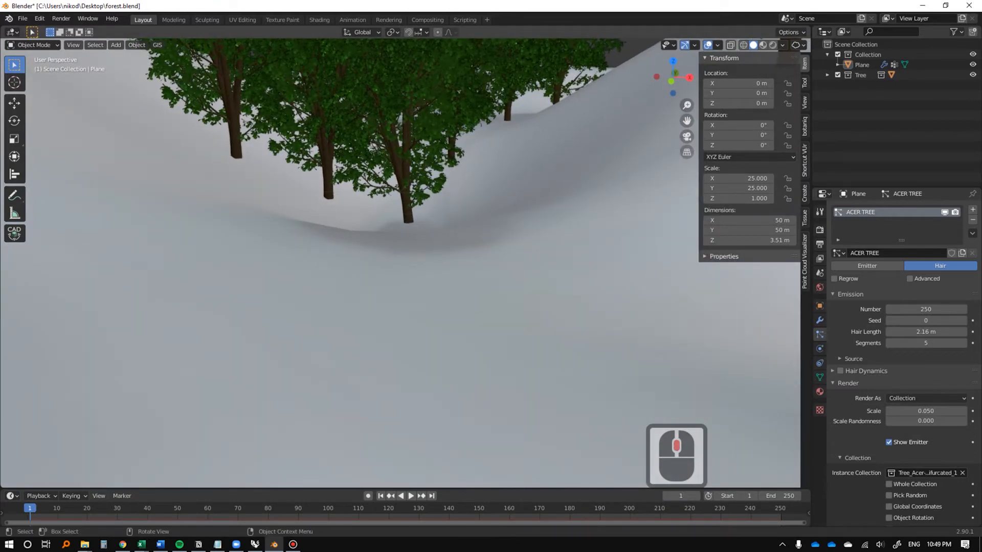
Select the terrain and enable the Advanced and Rotation options of the ACER TREE particle system.
left_click(511, 297)
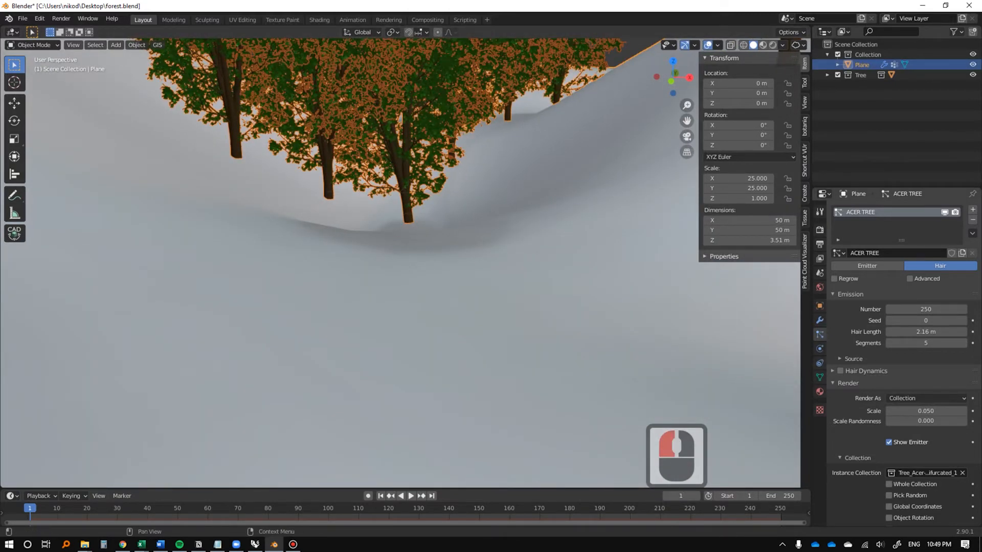
left_click(909, 279)
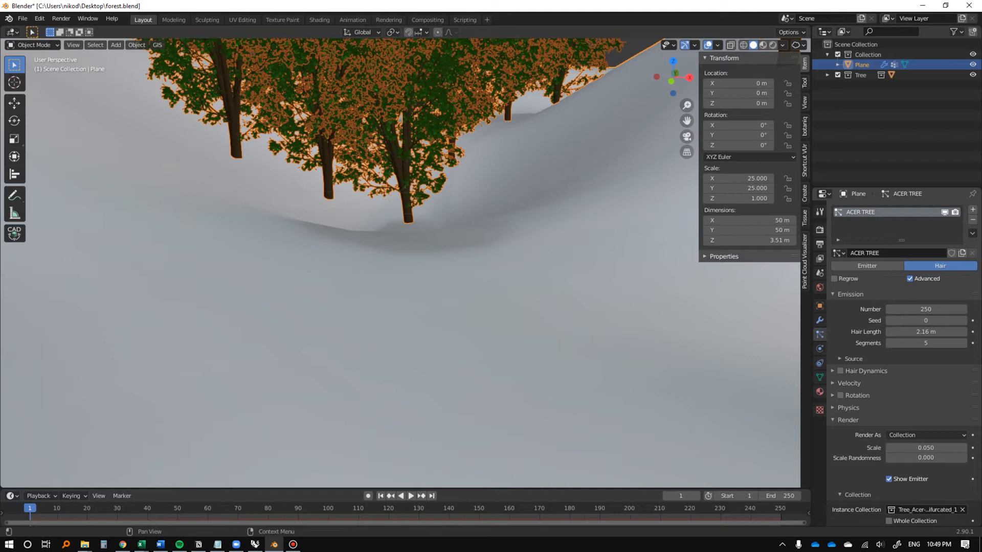
left_click(857, 396)
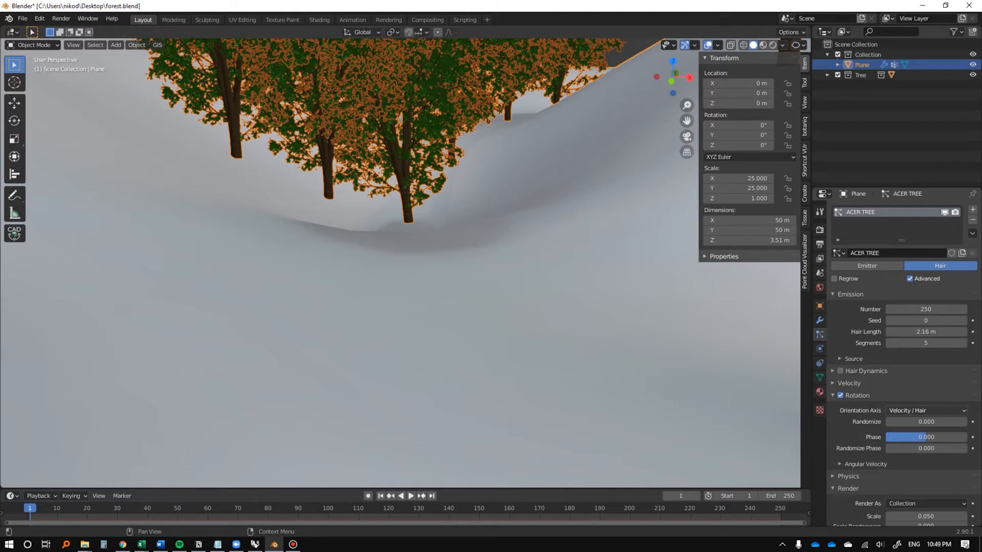
Set the orientation axis of the particle rotation to Object Z.
scroll(401, 264, "down", 3)
scroll(411, 283, "up", 1)
middle_click_drag(400, 263, 411, 245)
scroll(411, 283, "down", 3)
left_click(915, 410)
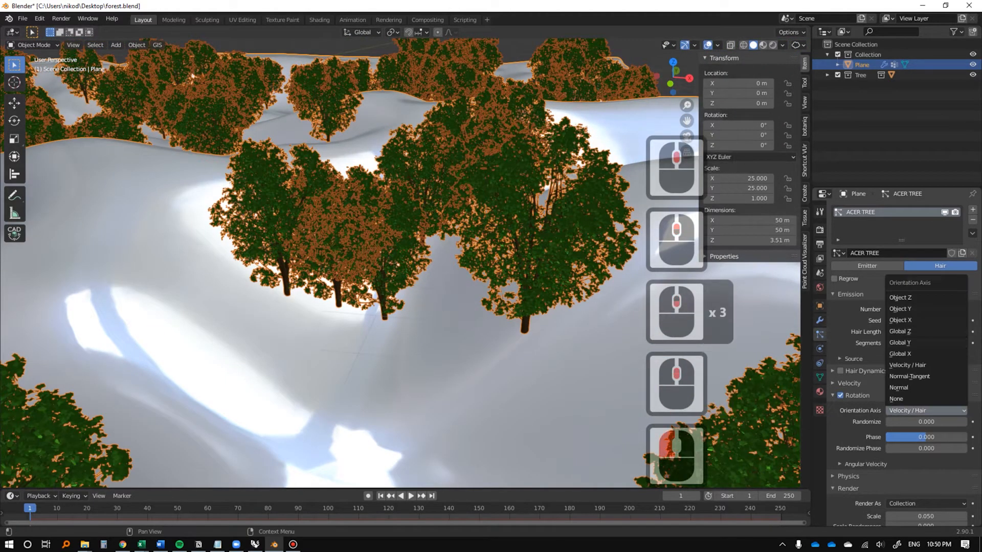
left_click(900, 297)
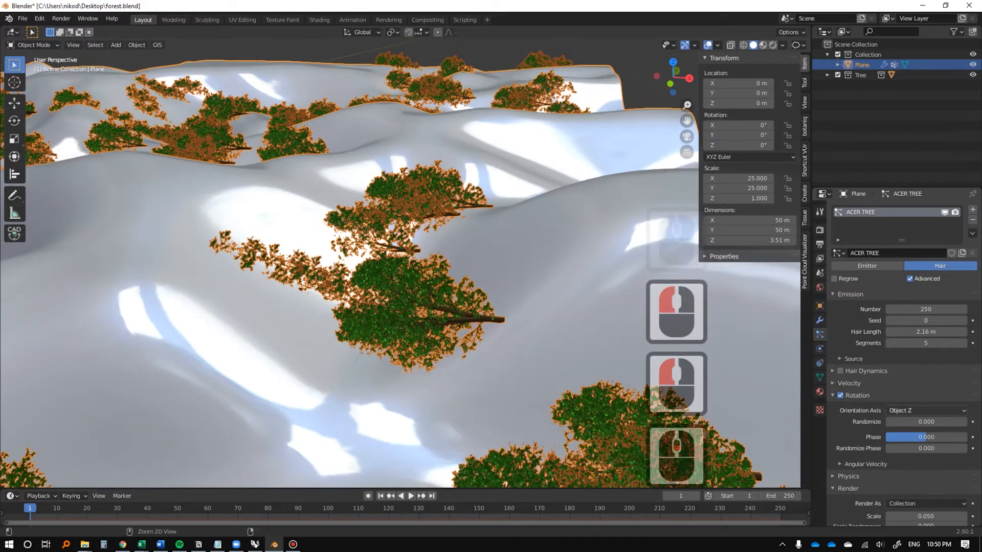
Set the orientation axis of the particle rotation to None and check the trees across the terrain.
scroll(920, 411, "down", 1, "ctrl")
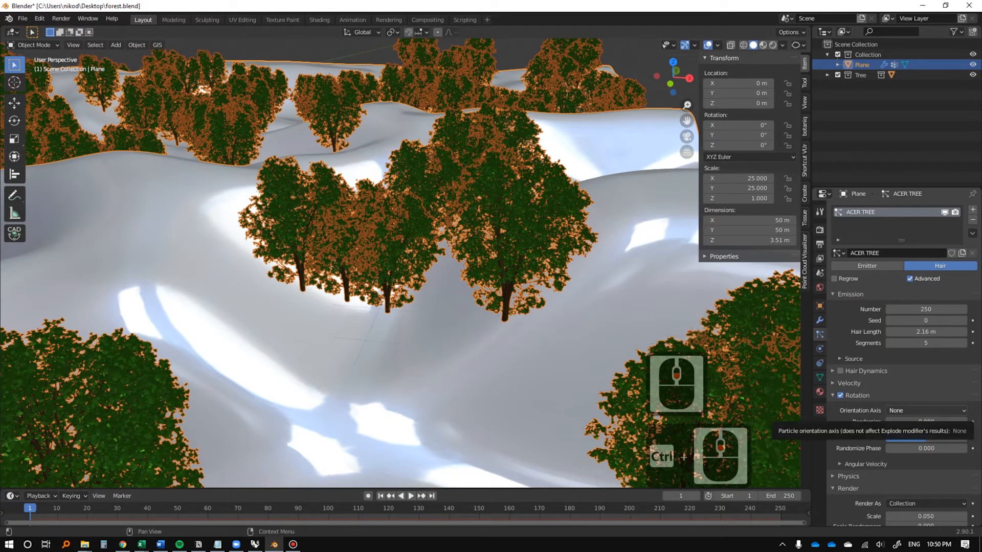
middle_click_drag(409, 286, 460, 317)
scroll(409, 256, "down", 4)
scroll(424, 328, "down", 7)
middle_click_drag(460, 317, 506, 291)
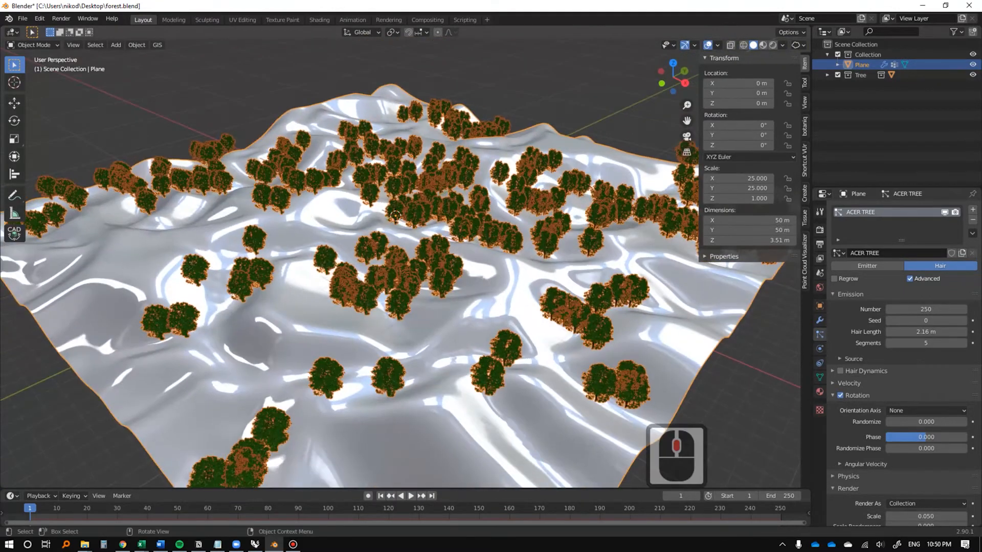
Switch the render engine to Cycles with GPU Compute as the device.
left_click(820, 229)
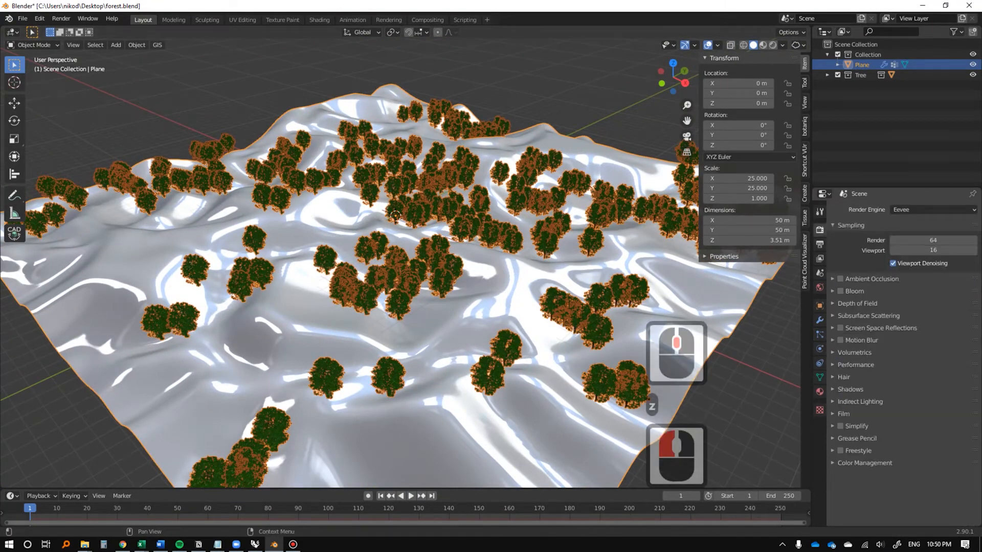
left_click(920, 244)
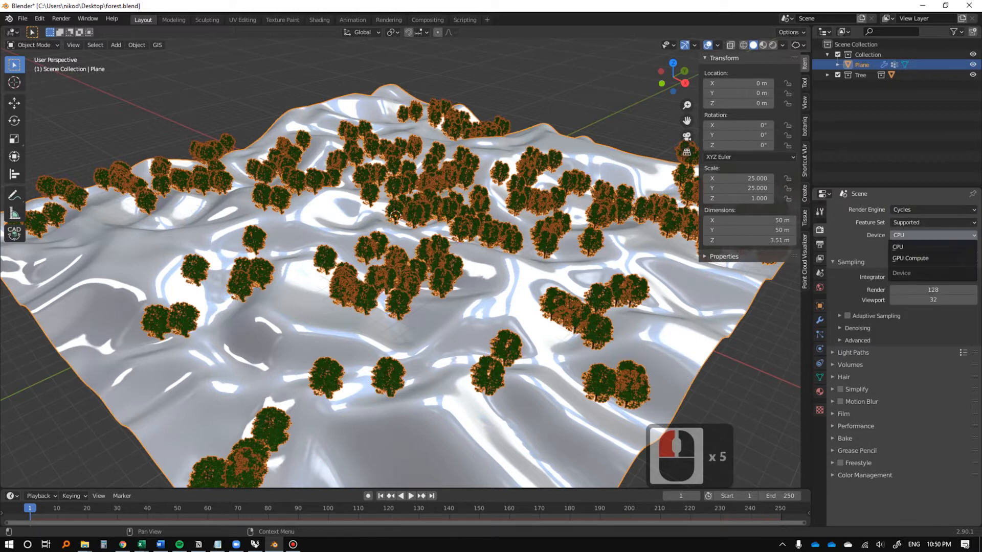
left_click(930, 259)
scroll(511, 256, "up", 2)
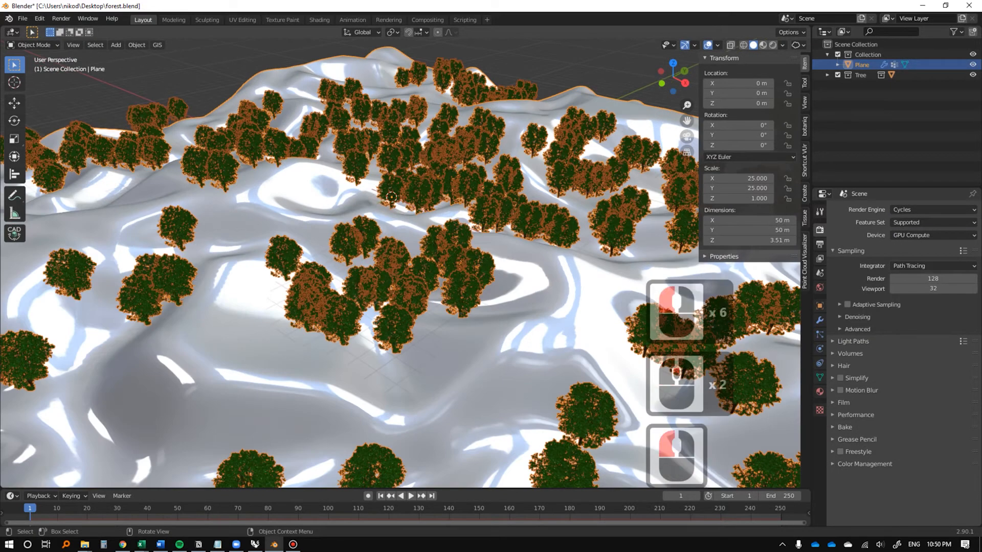
Deselect everything, preview the forest in Rendered shading and return to Solid shading.
key("alt+a")
left_click(503, 205)
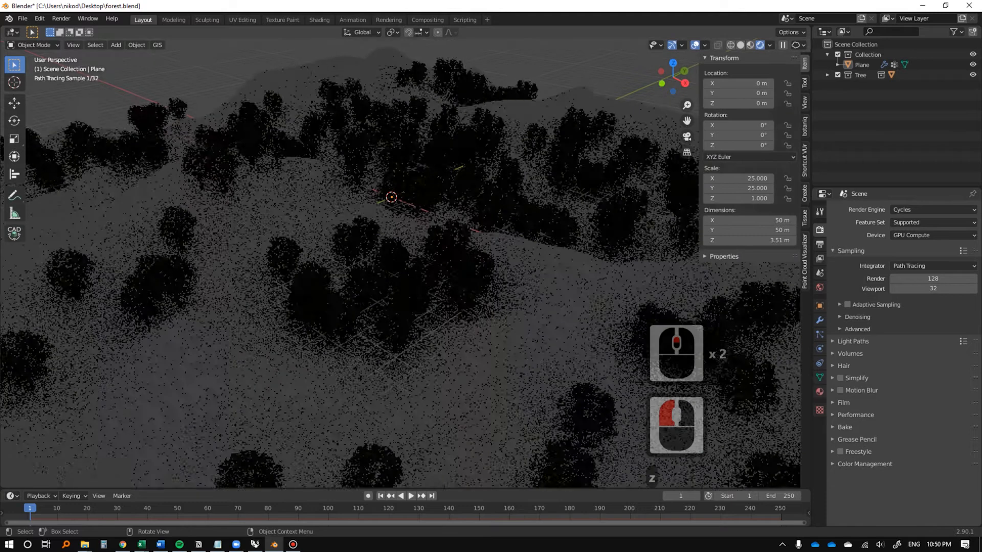
middle_click_drag(504, 205, 626, 156)
key("z")
scroll(444, 199, "down", 7)
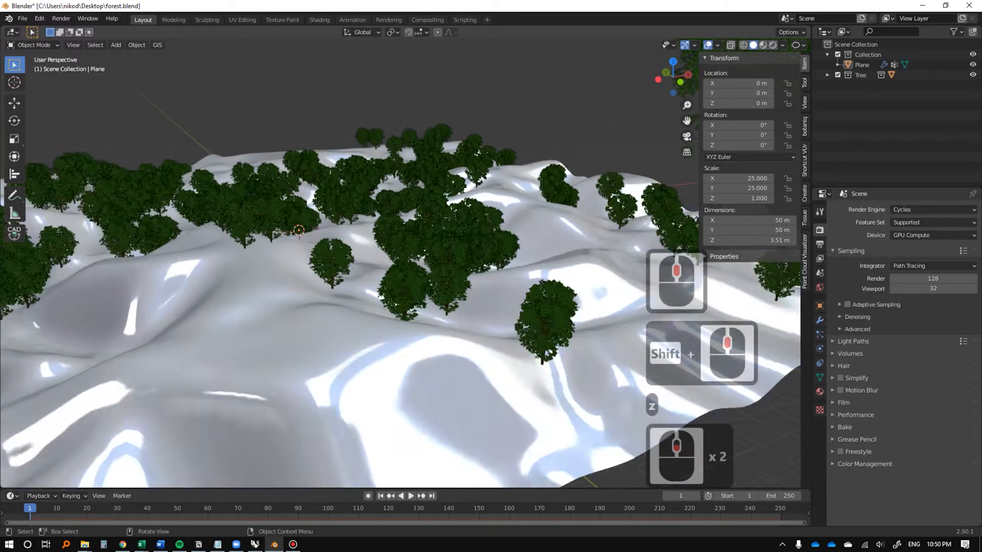
key("shift+a")
key("Escape")
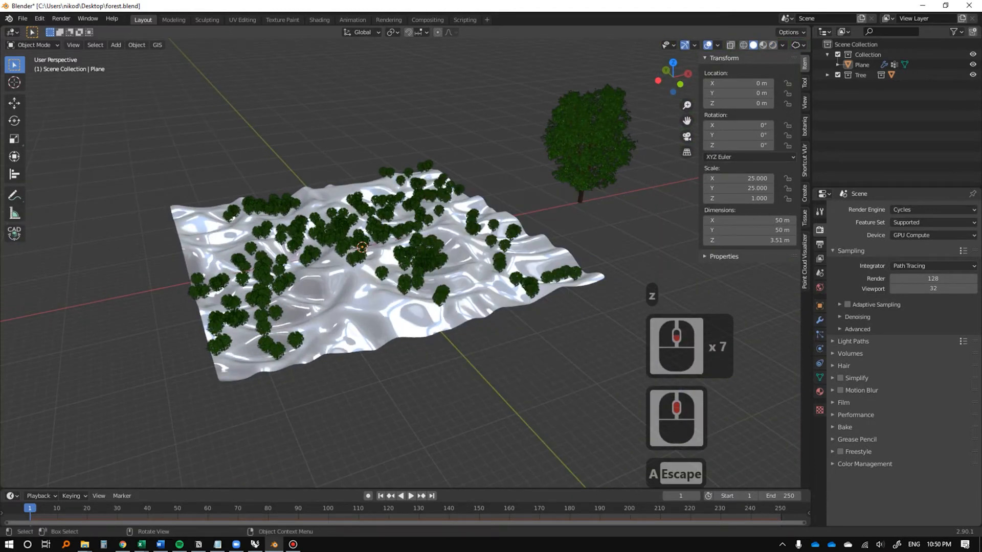
Enable Pro Lighting: Skies (Ultimate) for the world and display the scene in Rendered shading.
left_click(819, 287)
left_click(840, 361)
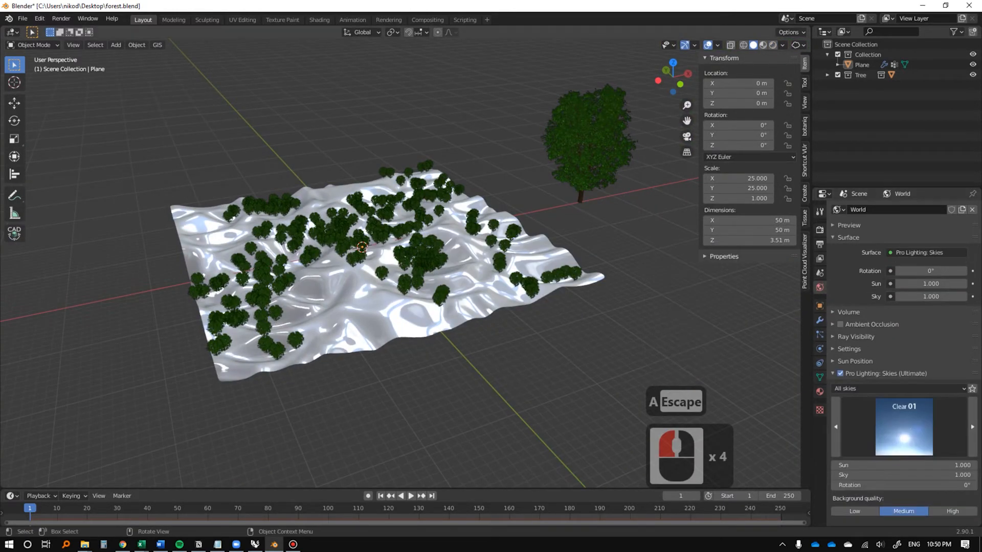
scroll(400, 263, "up", 4)
key("z")
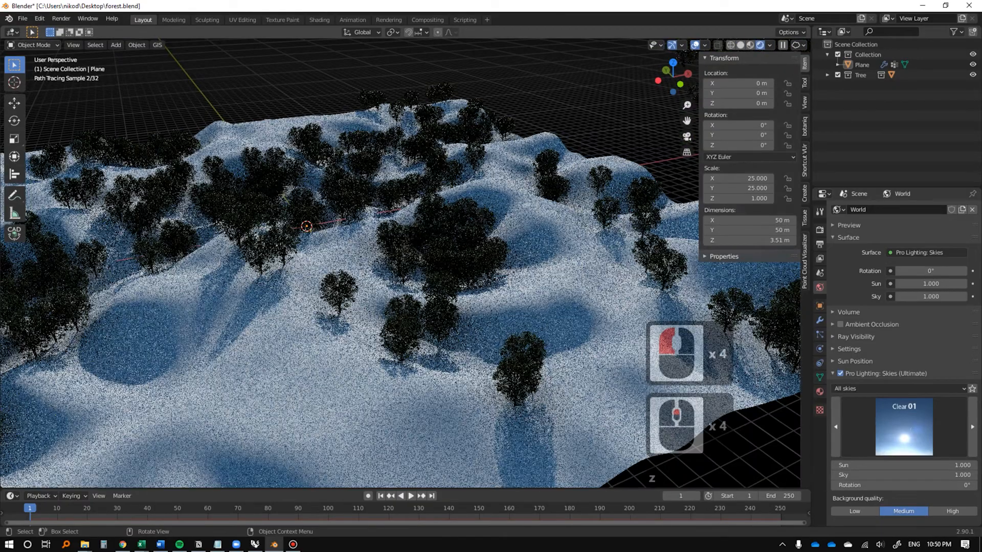
Examine the sky-lit trees up close, and return to Solid shading with the terrain and the separate tree in view.
scroll(400, 263, "up", 6)
middle_click_drag(400, 264, 516, 212)
scroll(426, 232, "down", 6)
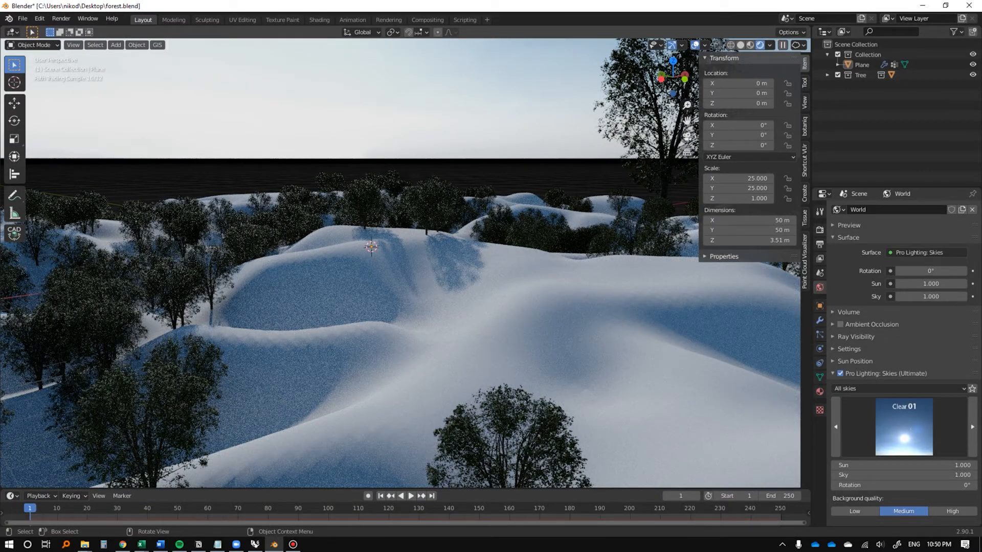
scroll(384, 240, "down", 1)
key("z")
scroll(383, 241, "down", 7)
middle_click_drag(384, 241, 358, 258)
middle_click_drag(358, 258, 296, 281, "shift")
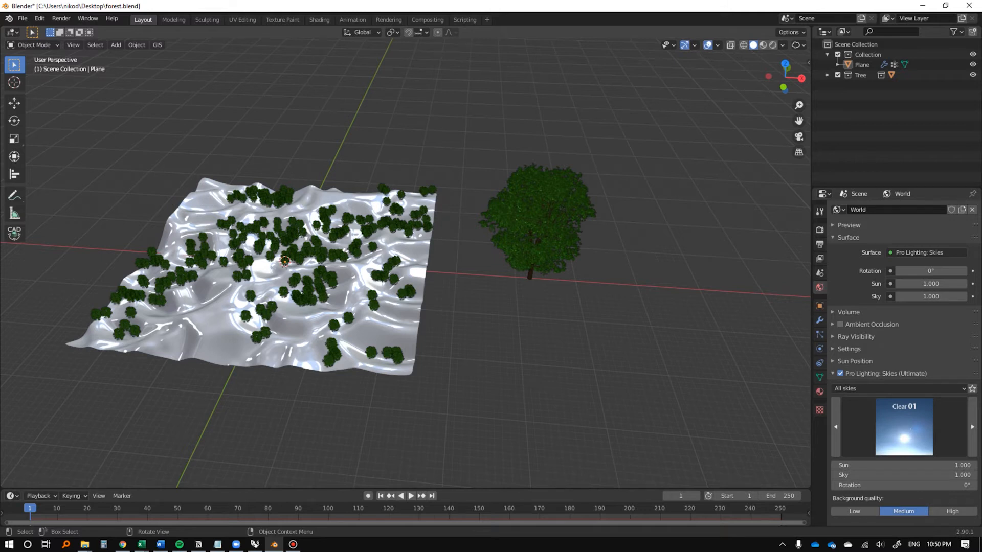
middle_click_drag(409, 255, 399, 280, "shift")
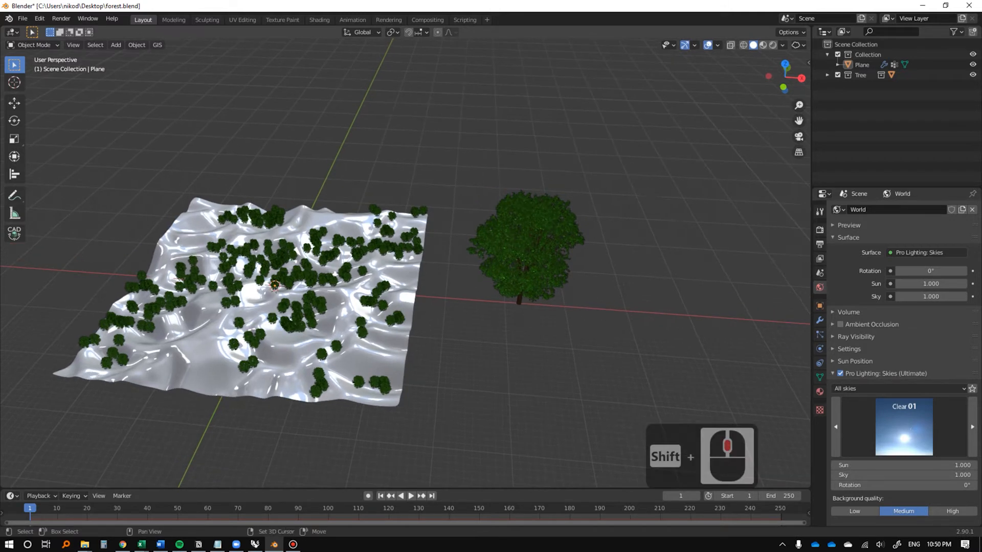
scroll(404, 266, "up", 2)
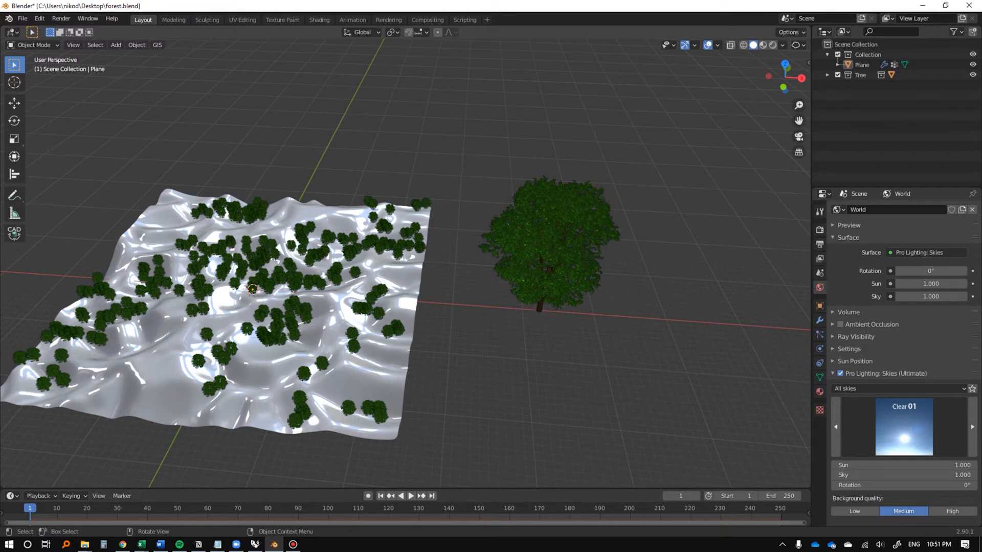
Create a new collection in the scene and name it Reference.
middle_click(403, 256, "shift")
middle_click_drag(404, 256, 362, 215, "shift")
right_click(838, 102)
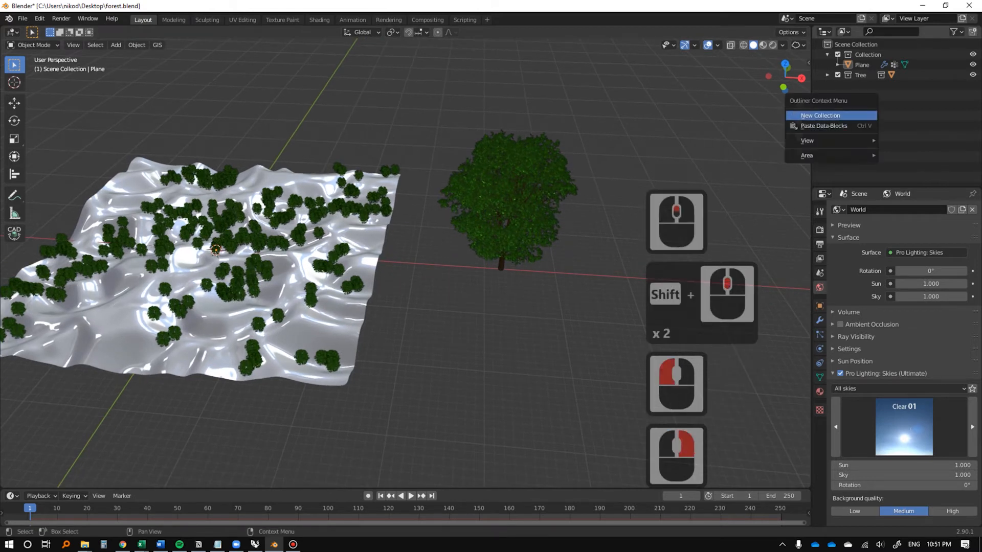
left_click(828, 116)
left_click(869, 84)
double_click(870, 85)
type("Reference")
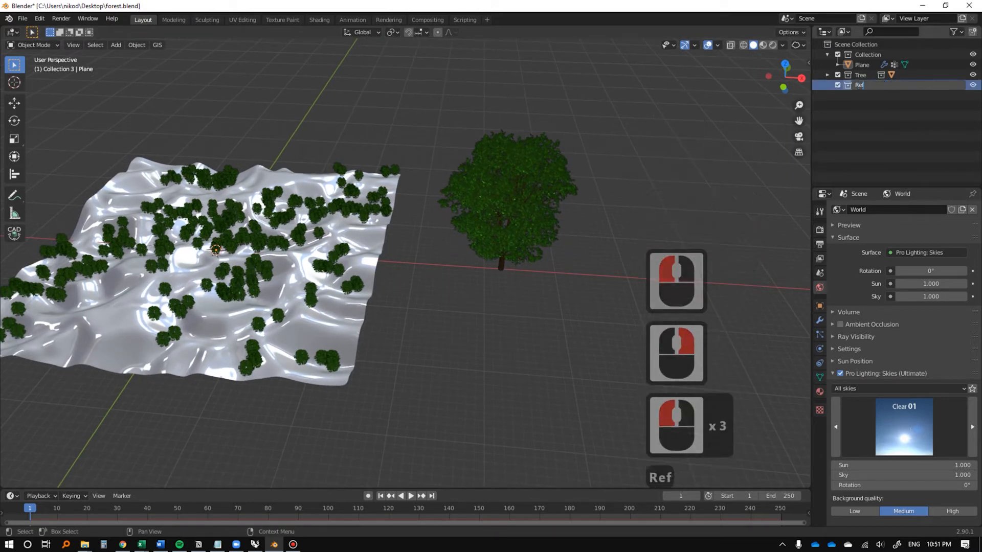
key("Return")
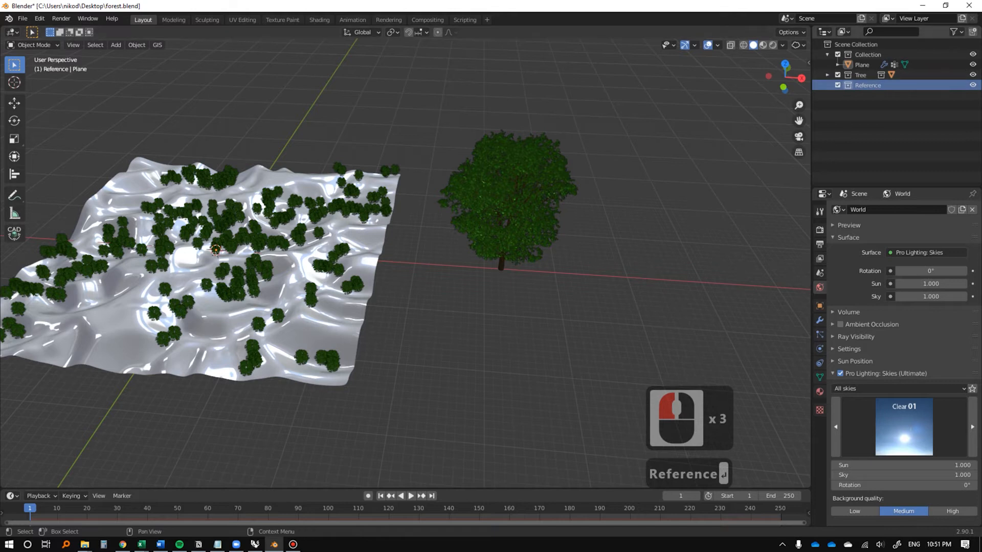
Add a plane to the Reference collection and move it 43 m along X and -7 m along Z, beside the terrain.
key("shift+a")
mouse_move(583, 255)
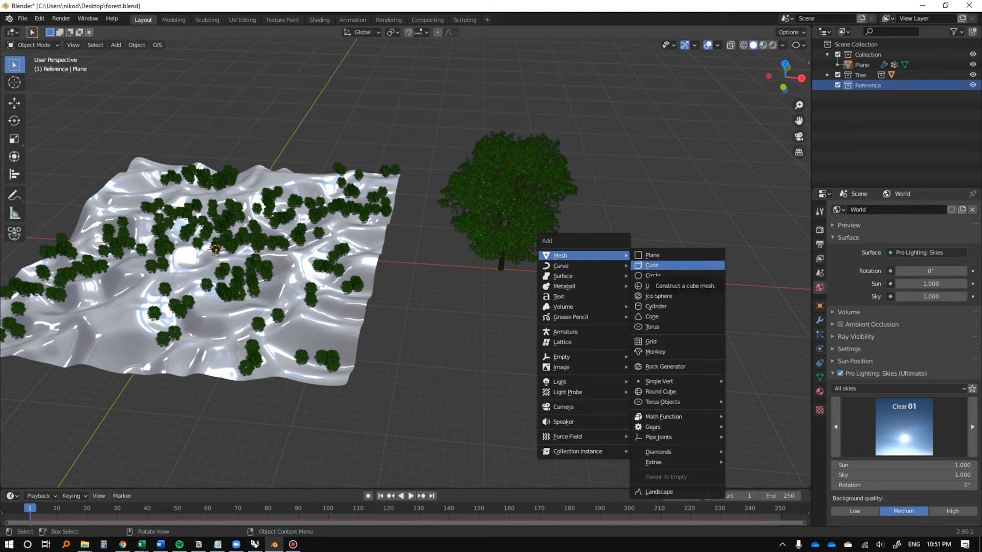
left_click(652, 256)
key("g")
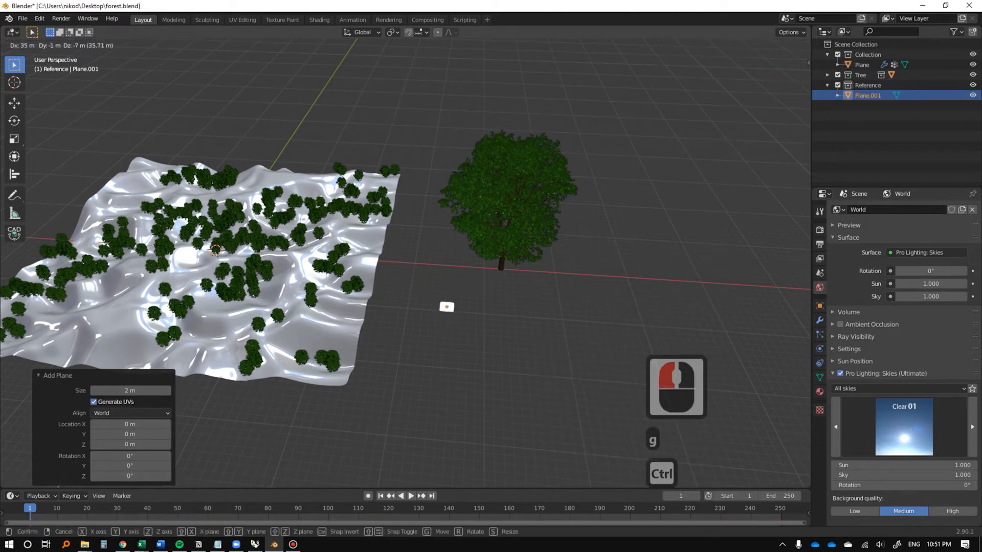
left_click(500, 306, "ctrl")
Rotate the new reference plane 90° around the X axis.
type("rx90")
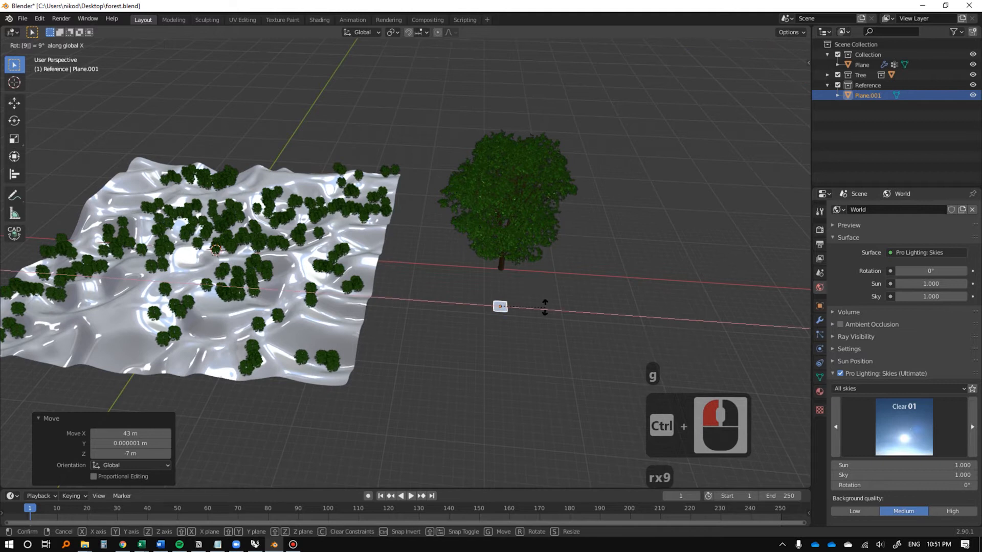
key("Return")
scroll(404, 266, "up", 3)
middle_click_drag(563, 332, 514, 292, "shift")
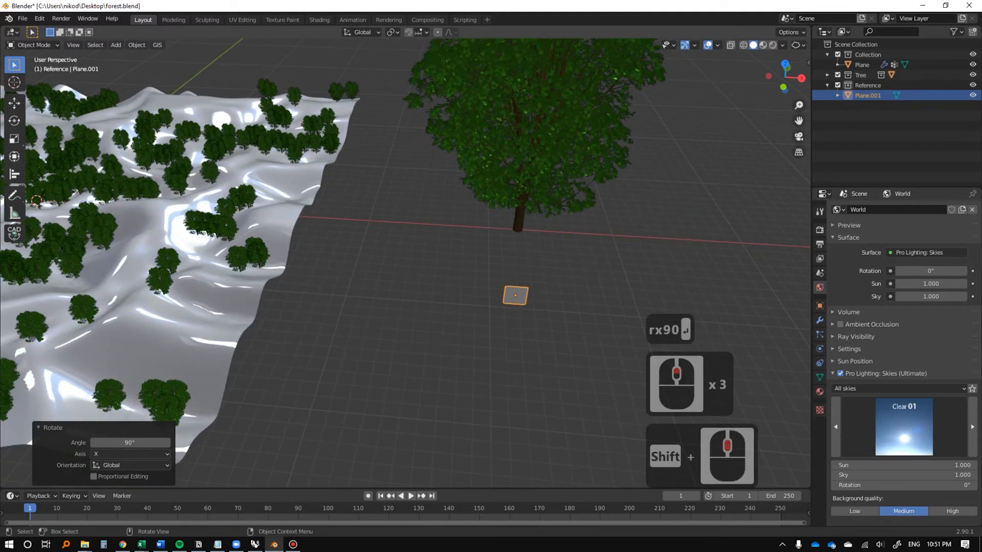
scroll(404, 266, "down", 2)
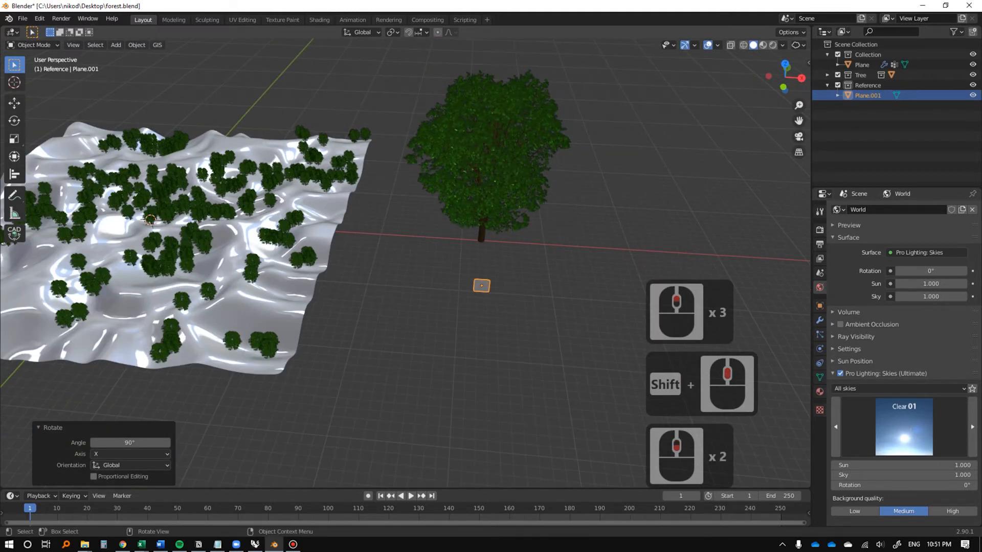
Select the terrain and duplicate the settings of its ACER TREE particle system.
left_click(862, 64)
scroll(900, 307, "down", 5)
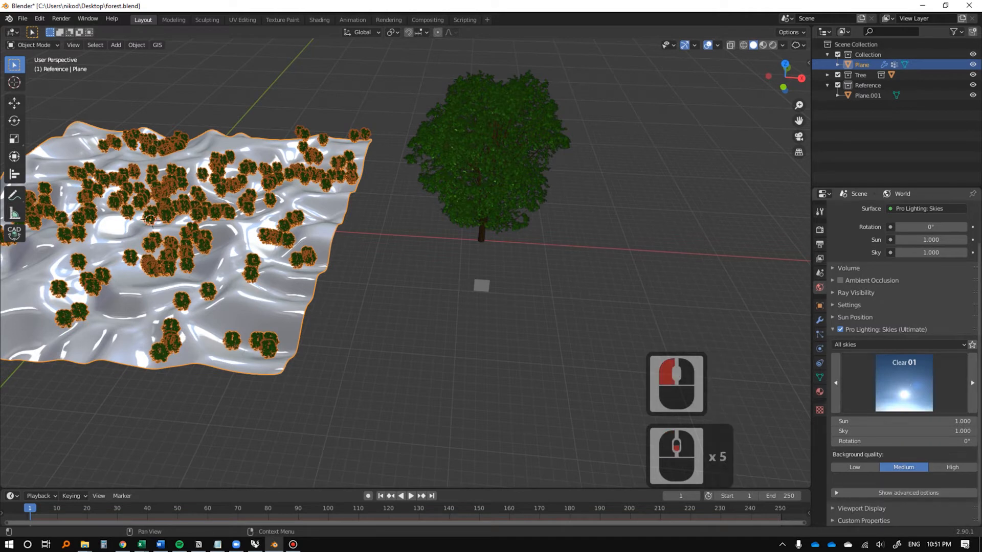
scroll(899, 358, "up", 5)
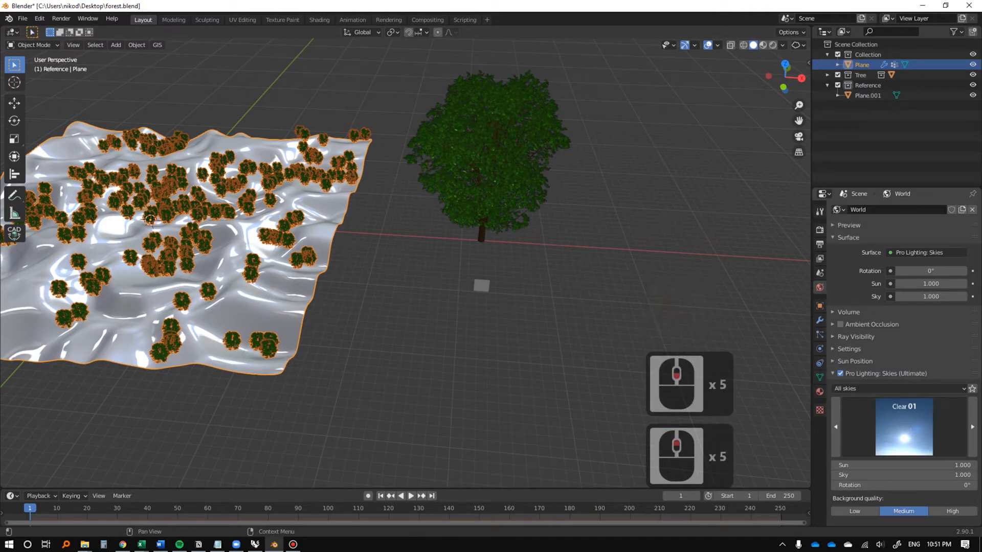
left_click(400, 33)
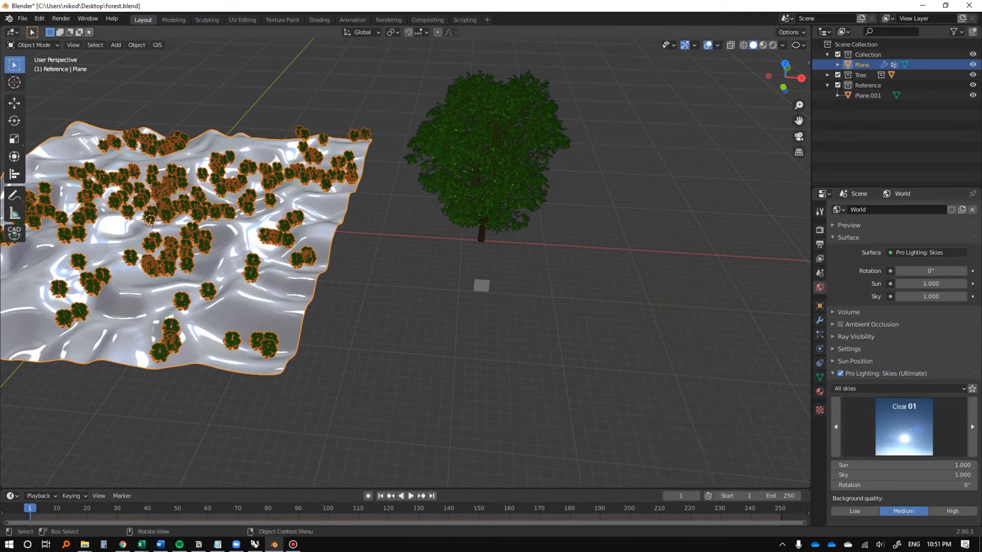
left_click(819, 334)
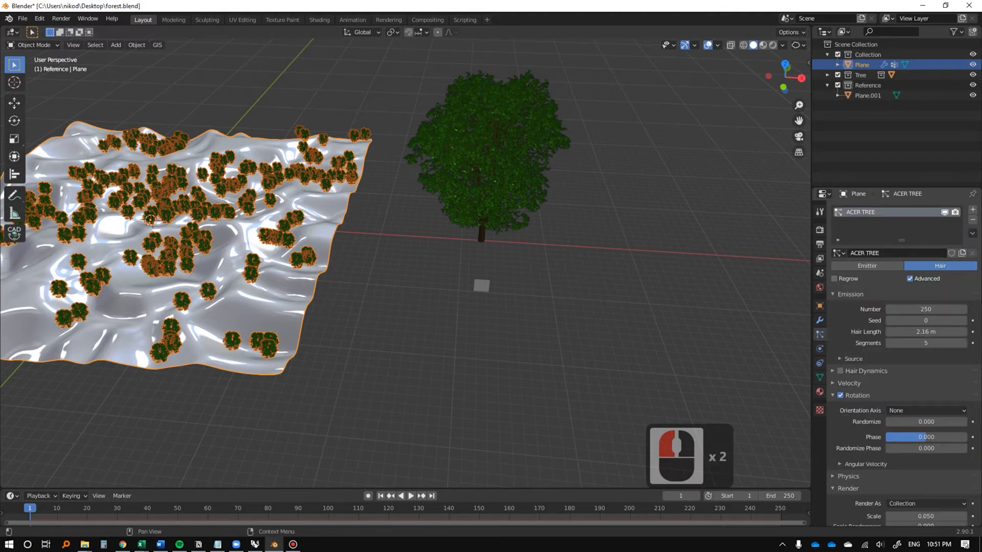
double_click(869, 254)
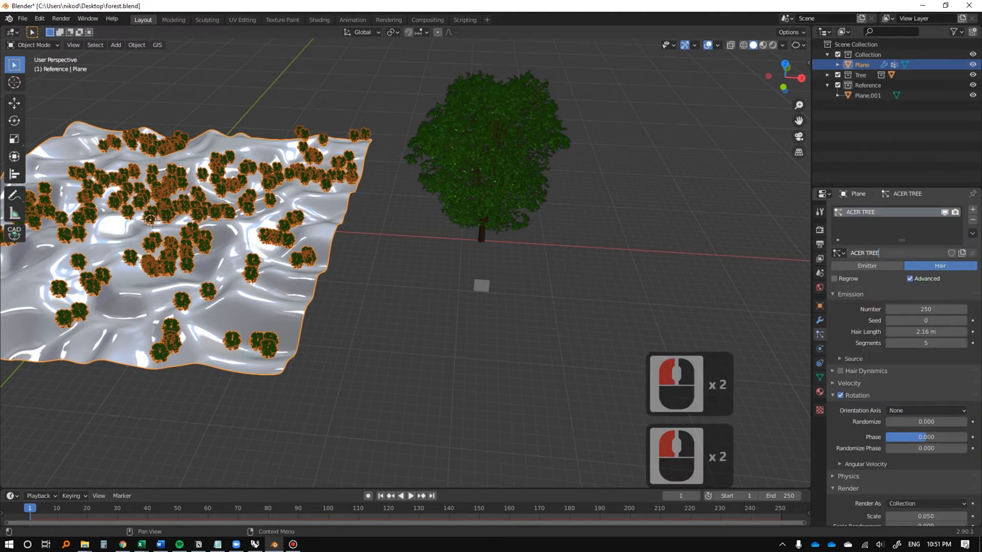
key("Escape")
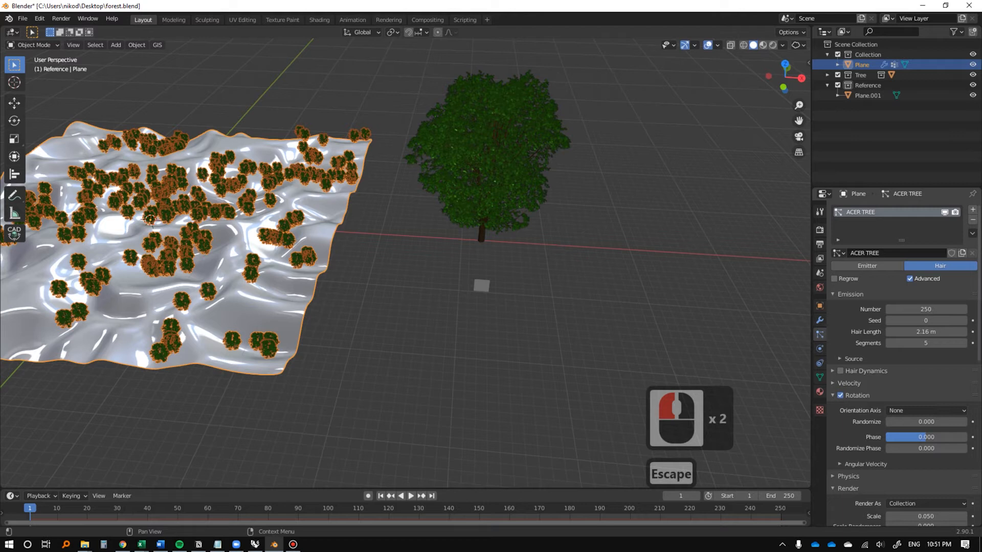
left_click(962, 253)
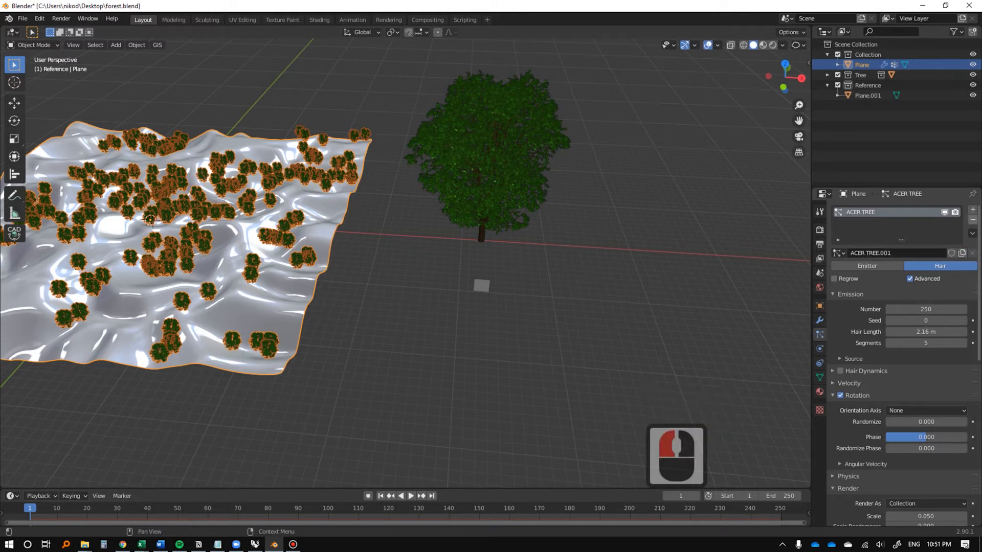
Add a second particle system to the terrain and turn off the ACER TREE system in the viewport and renders.
left_click(972, 209)
double_click(926, 450)
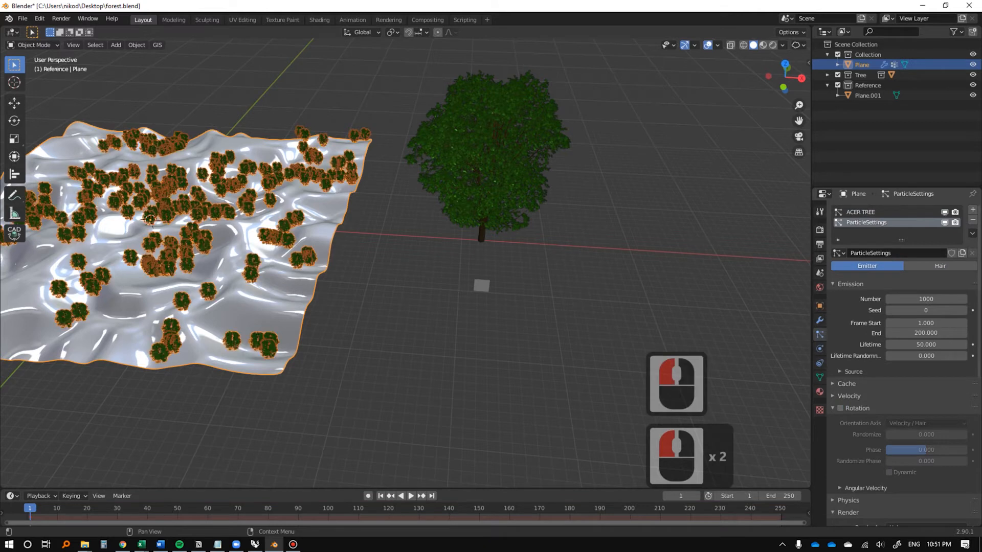
left_click(945, 212)
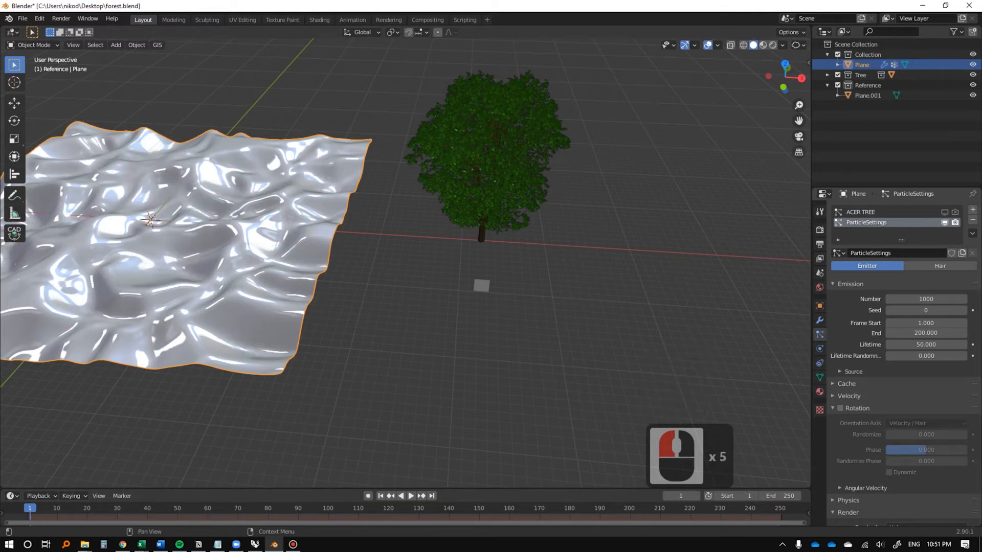
left_click(890, 253)
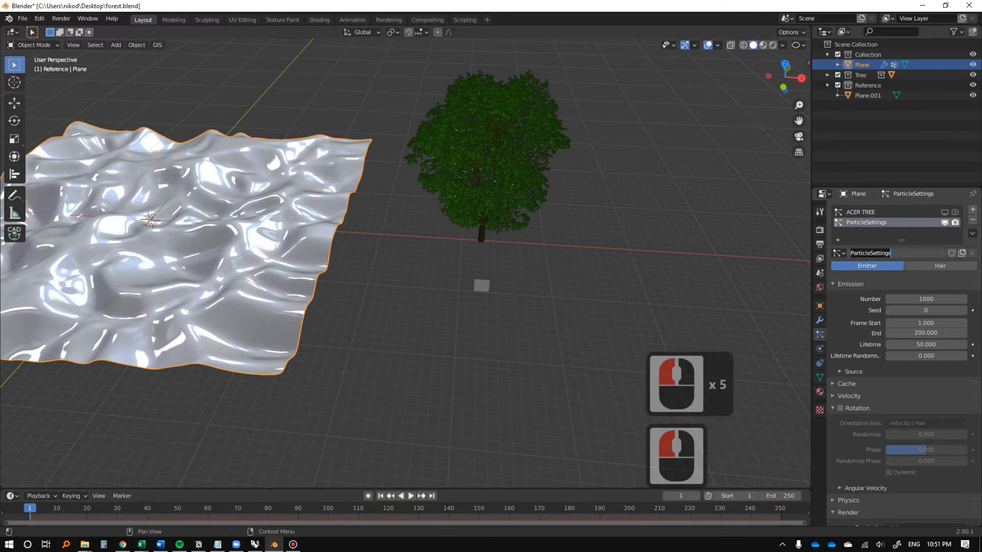
key("Escape")
right_click(889, 253)
key("Escape")
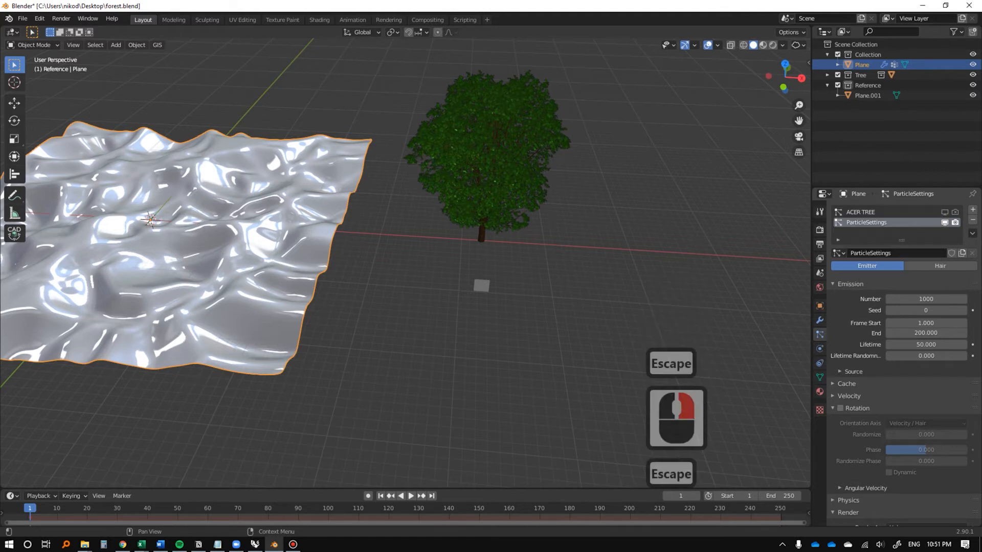
Remove the second particle system from the terrain and add a fresh one in its place.
left_click(972, 220)
left_click(839, 253)
key("Escape")
left_click(973, 210)
left_click(840, 253)
key("Escape")
Assign the original ACER TREE settings to the terrain's first particle system.
left_click(869, 212)
left_click(839, 253)
left_click(853, 268)
Select the second particle system and browse the existing particle settings for it.
left_click(866, 222)
left_click(839, 253)
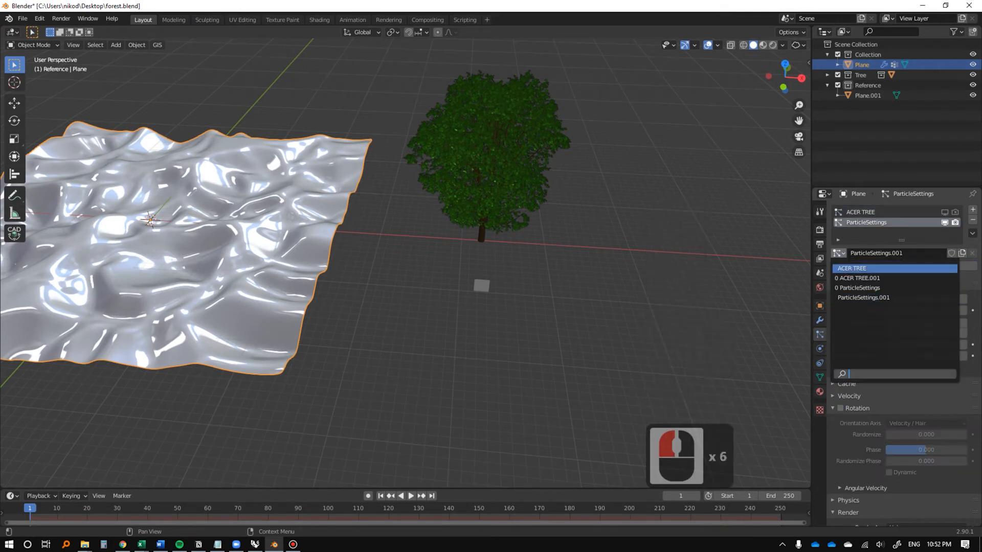
Assign the ACER TREE.001 settings to the terrain's second particle system and rename them REF.
left_click(863, 279)
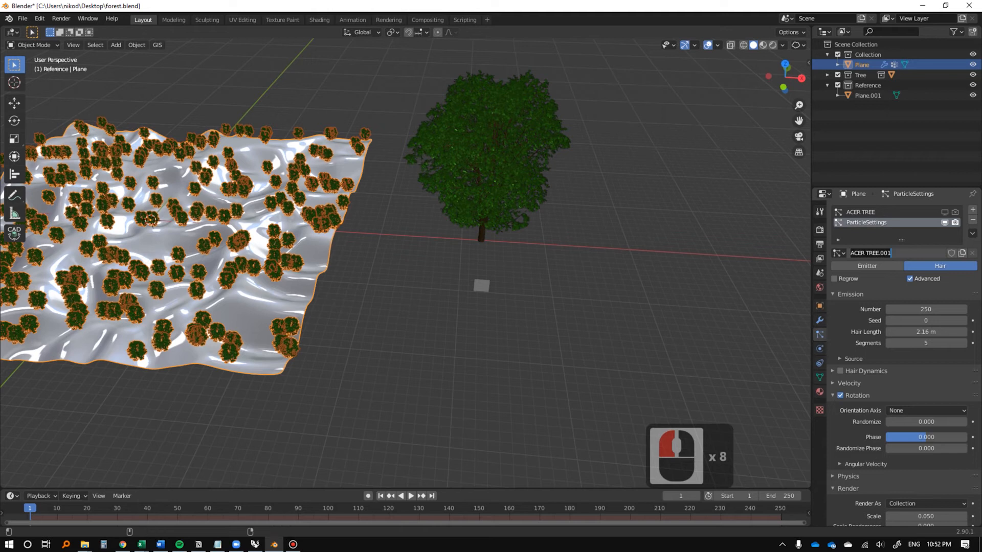
scroll(871, 253, "up", 1, "shift")
middle_click(871, 253, "shift")
type("REF")
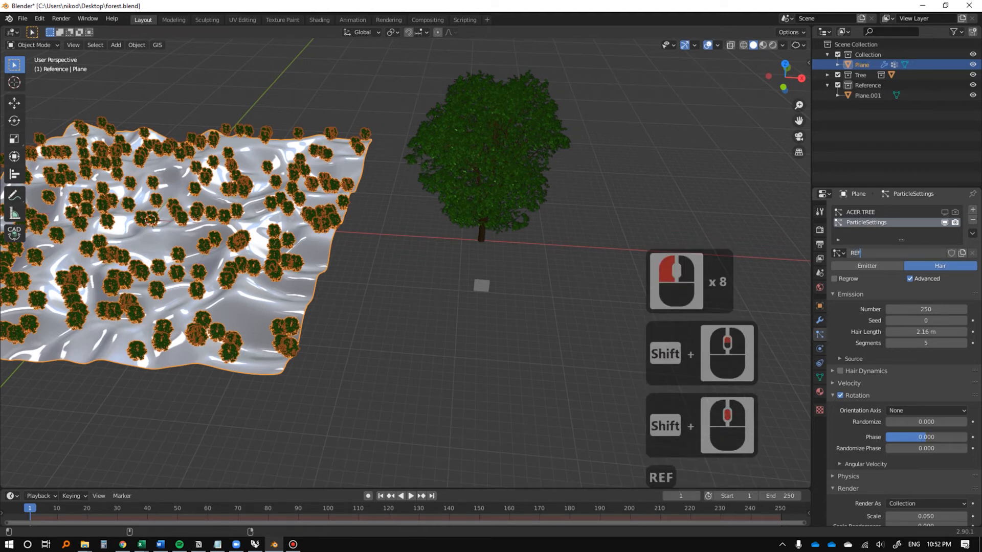
key("Return")
Replace the REF particle settings' instance collection with the Reference collection.
scroll(925, 331, "down", 8)
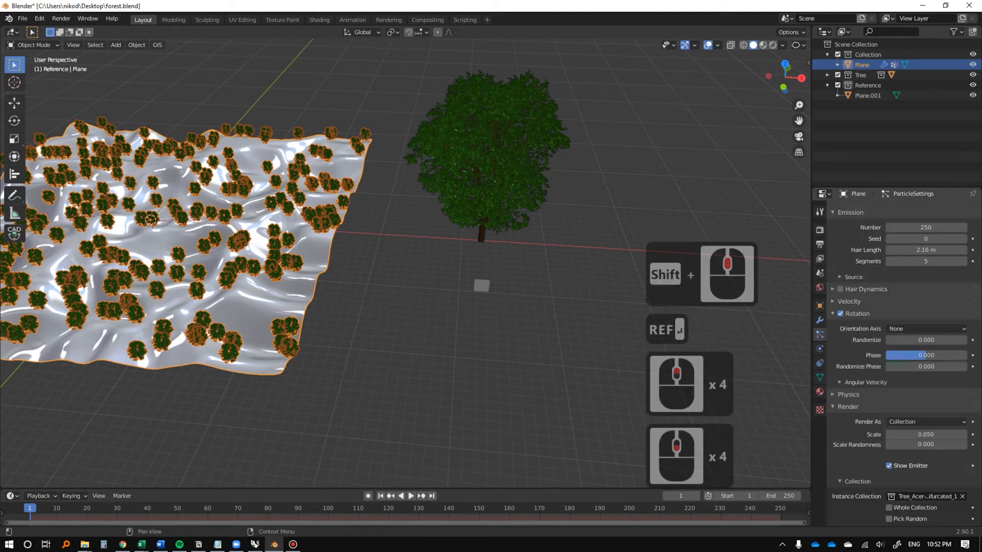
scroll(900, 358, "down", 5)
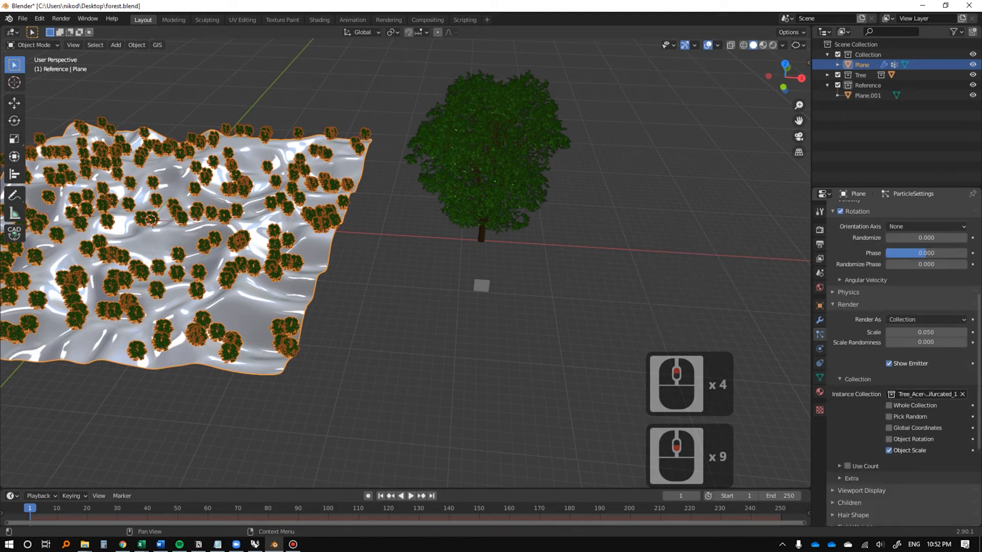
left_click(961, 394)
left_click(928, 393)
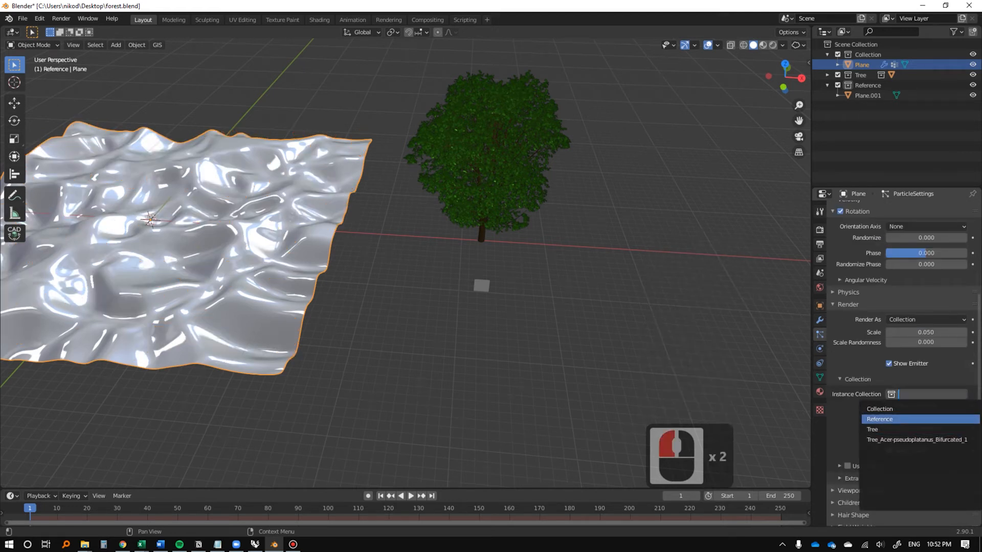
left_click(912, 419)
Inspect the terrain and its scattered reference planes up close in Material Preview shading.
middle_click_drag(455, 307, 568, 308, "shift")
left_click(567, 309)
scroll(568, 309, "up", 6)
mouse_move(427, 230)
middle_mouse_down()
mouse_move(504, 197)
mouse_move(491, 133)
mouse_move(504, 115)
mouse_move(460, 138)
mouse_move(475, 169)
mouse_move(512, 176)
mouse_move(549, 167)
mouse_move(555, 156)
mouse_move(437, 157)
mouse_move(434, 172)
middle_mouse_up()
scroll(476, 169, "up", 6)
key("z")
scroll(433, 172, "down", 5)
key("z")
left_click(353, 371)
scroll(864, 286, "up", 6)
Set the render engine to Eevee and switch the viewport to Rendered shading.
left_click(820, 212)
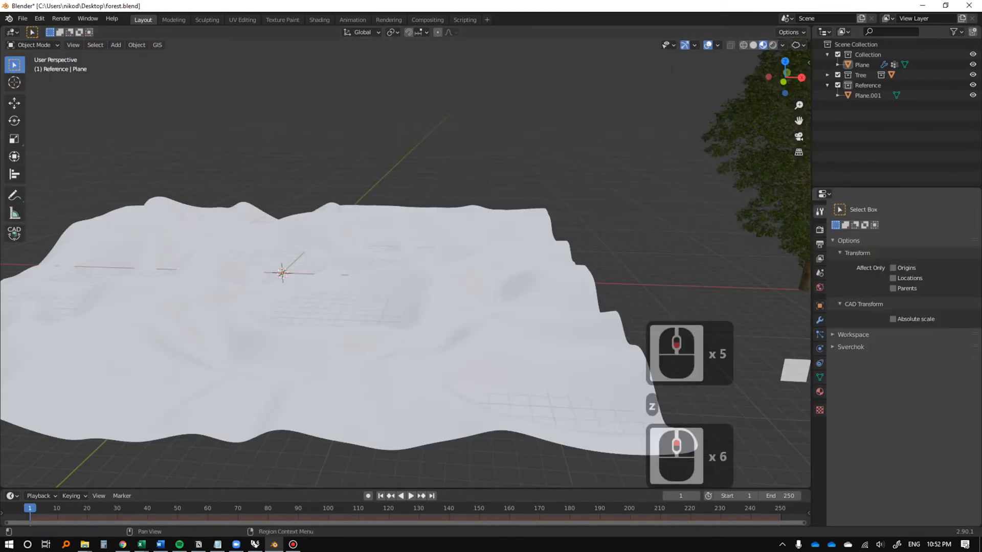
left_click(820, 230)
left_click(933, 209)
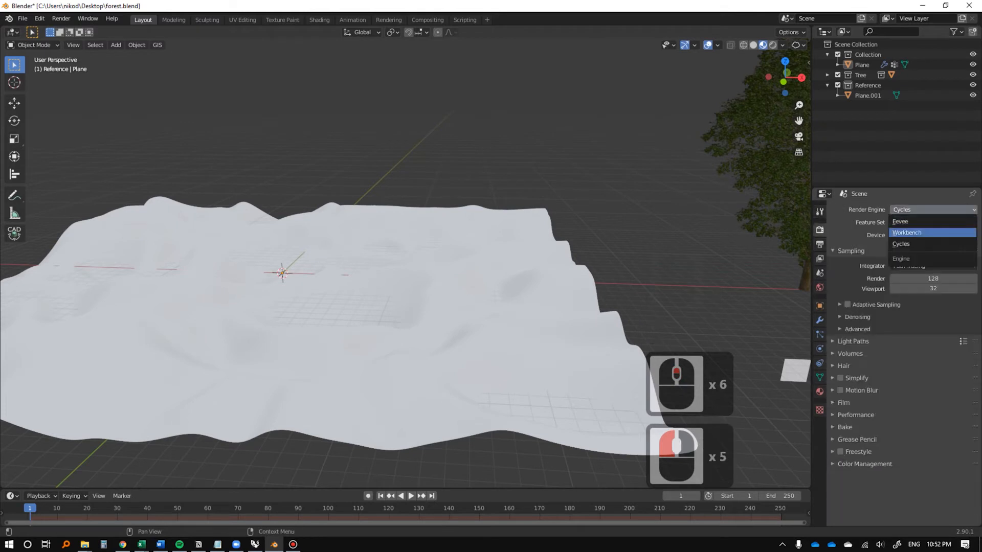
left_click(910, 221)
left_click(620, 194)
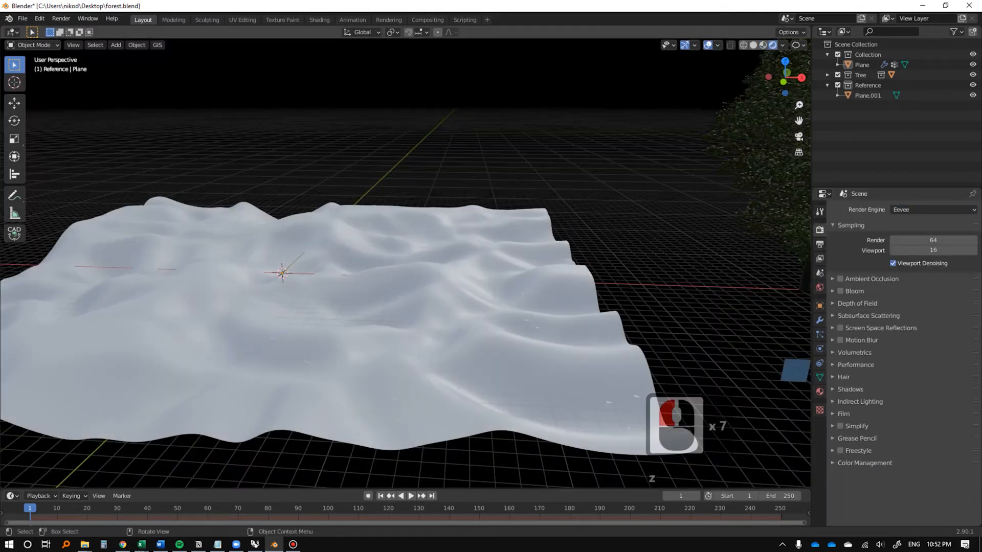
Apply all transforms to the small reference plane beside the terrain.
middle_click_drag(537, 265, 455, 245, "shift")
scroll(409, 224, "up", 5)
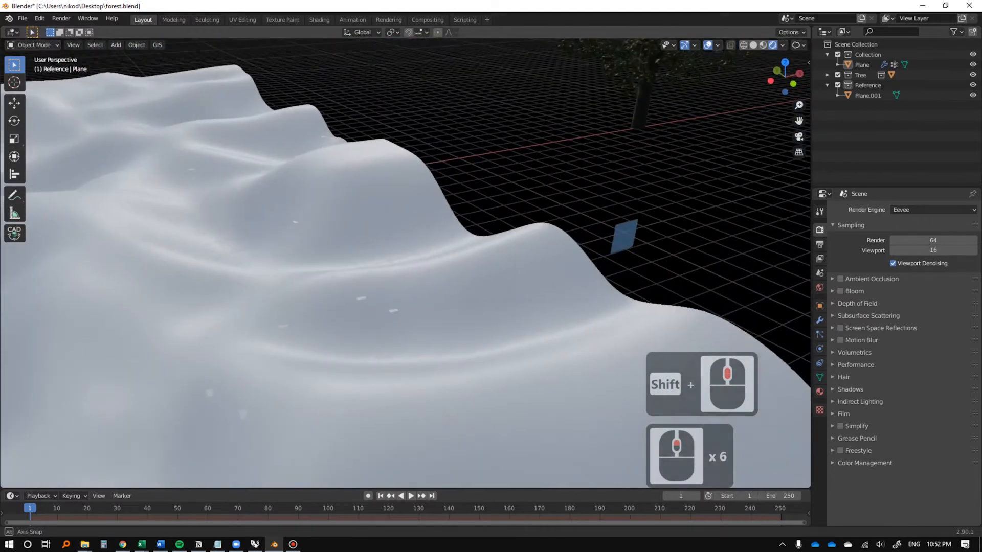
left_click(623, 236)
left_click(623, 237)
key("ctrl+a")
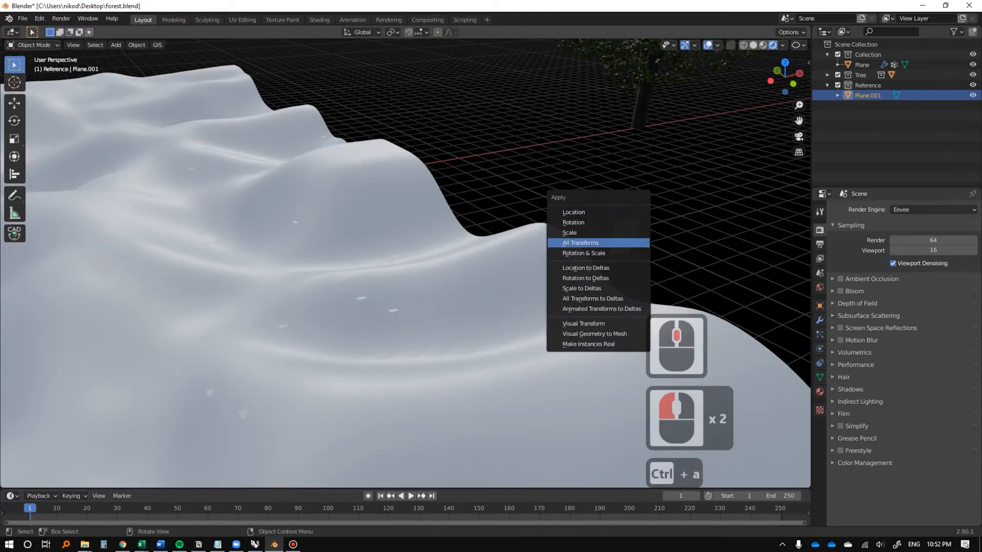
left_click(580, 242)
Hide the terrain plane to leave the reference plane and tree in view.
middle_click_drag(580, 242, 514, 258)
scroll(519, 245, "down", 1)
scroll(519, 244, "down", 1, "shift")
scroll(484, 247, "down", 4)
left_click(287, 235)
key("h")
Reposition the 3D cursor and set the small reference plane's origin to its geometry.
left_click(543, 251)
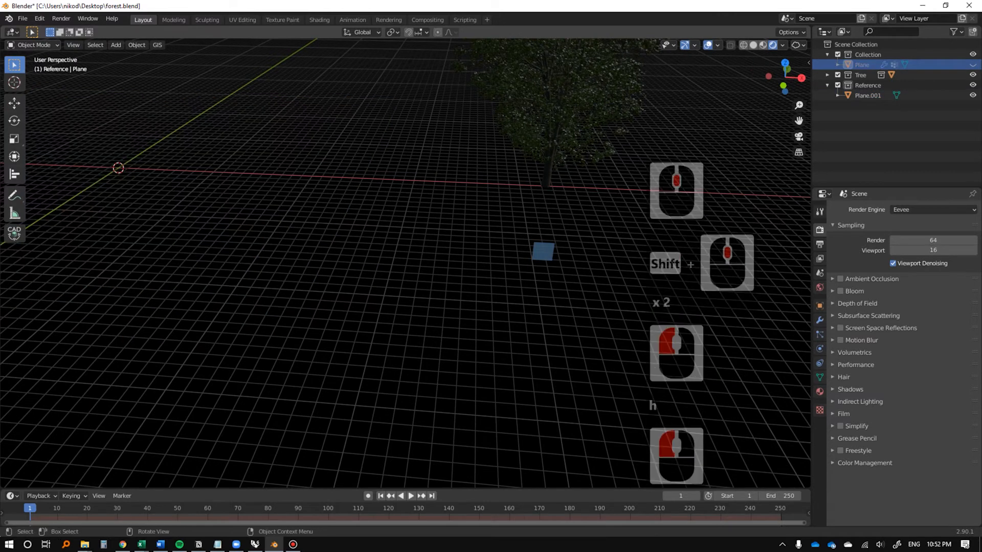
left_click(543, 251)
right_click_drag(202, 181, 208, 183, "shift")
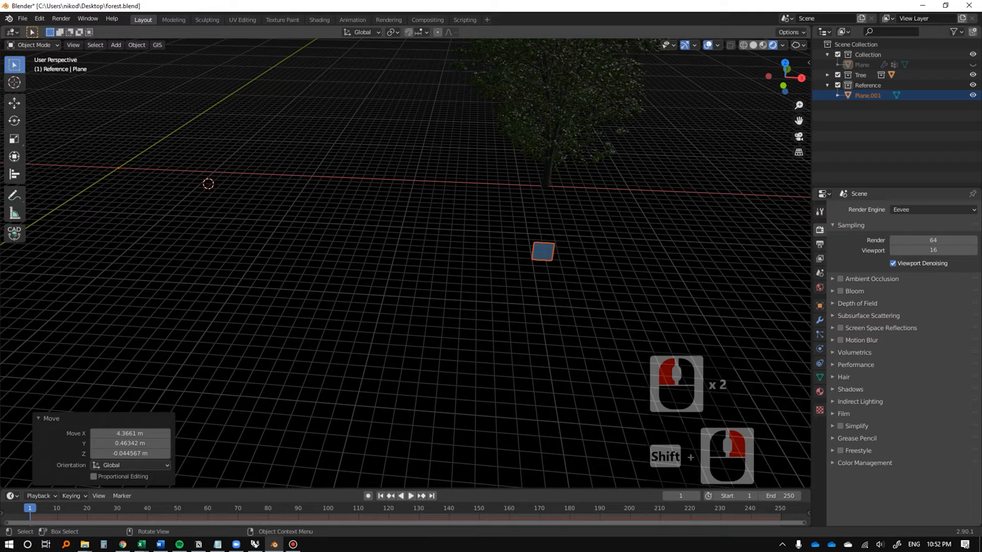
left_click(136, 45)
mouse_move(153, 56)
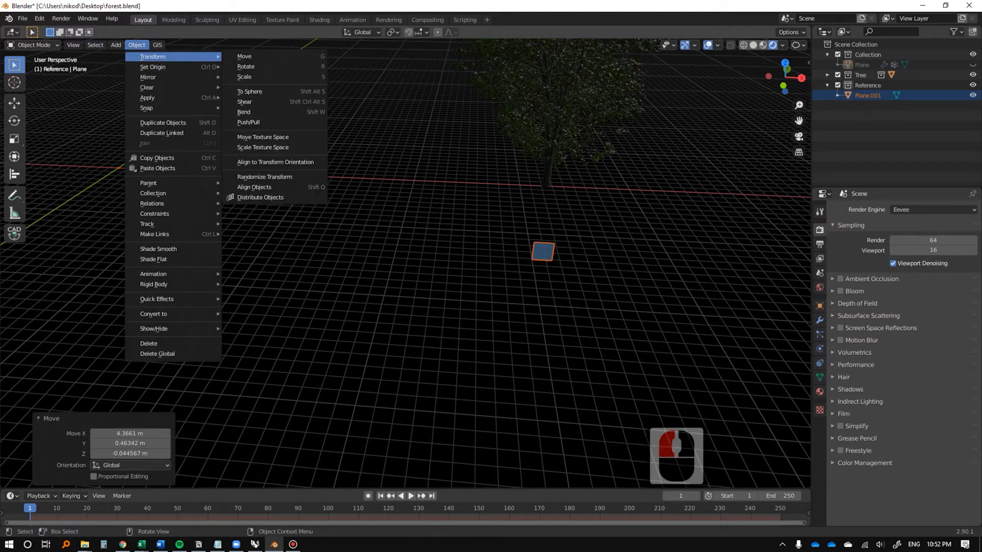
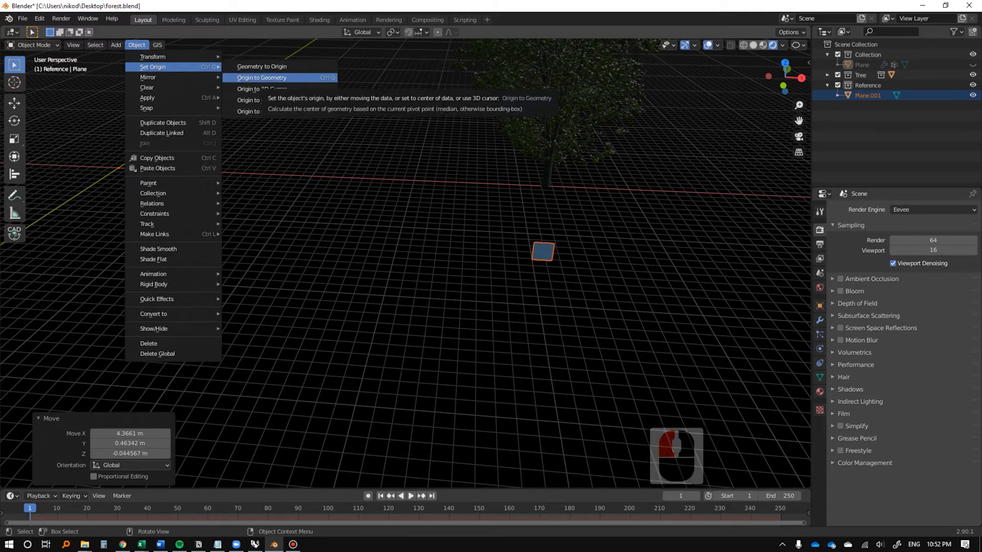
left_click(261, 78)
left_click(261, 77)
Unhide the terrain plane.
key("alt+h")
key("alt+b")
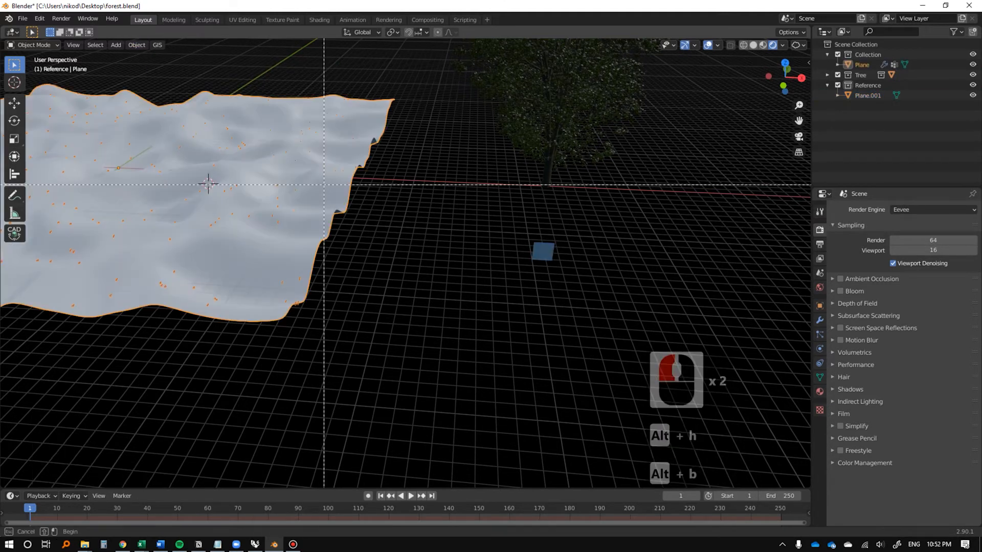
left_click(324, 184)
Examine how the reference plane instances sit on the terrain surface.
scroll(324, 183, "down", 1)
middle_click_drag(324, 184, 585, 190, "shift")
scroll(506, 201, "up", 5)
scroll(544, 189, "up", 3)
scroll(585, 190, "up", 4)
scroll(405, 262, "up", 4)
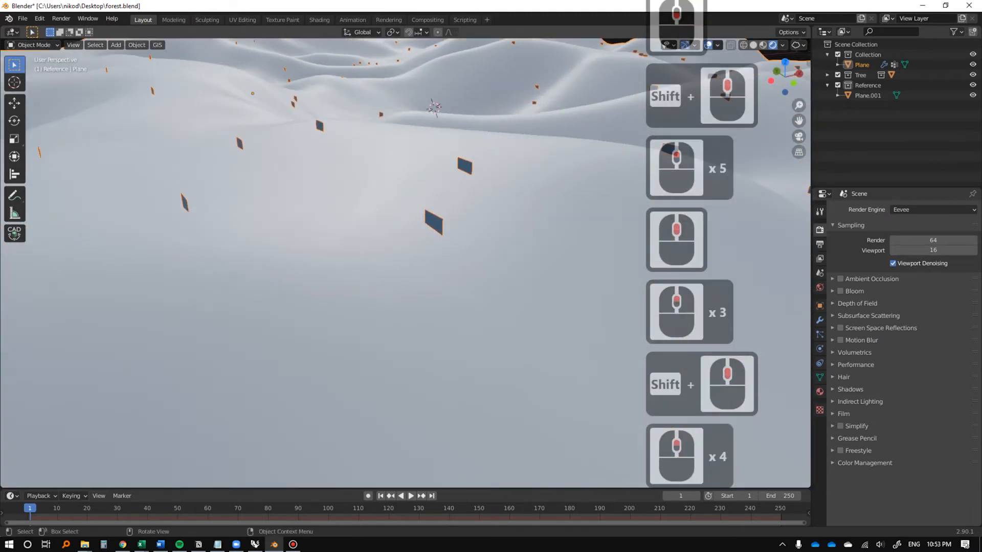
scroll(405, 261, "down", 6)
scroll(405, 262, "down", 7)
middle_click_drag(405, 262, 317, 276, "shift")
scroll(317, 276, "up", 5)
scroll(317, 276, "down", 3)
mouse_move(511, 225)
middle_mouse_down()
mouse_move(539, 231)
mouse_move(523, 238)
middle_mouse_up()
Try to move the reference plane's mesh away from its origin in Edit Mode.
left_click(540, 231)
scroll(539, 231, "up", 3)
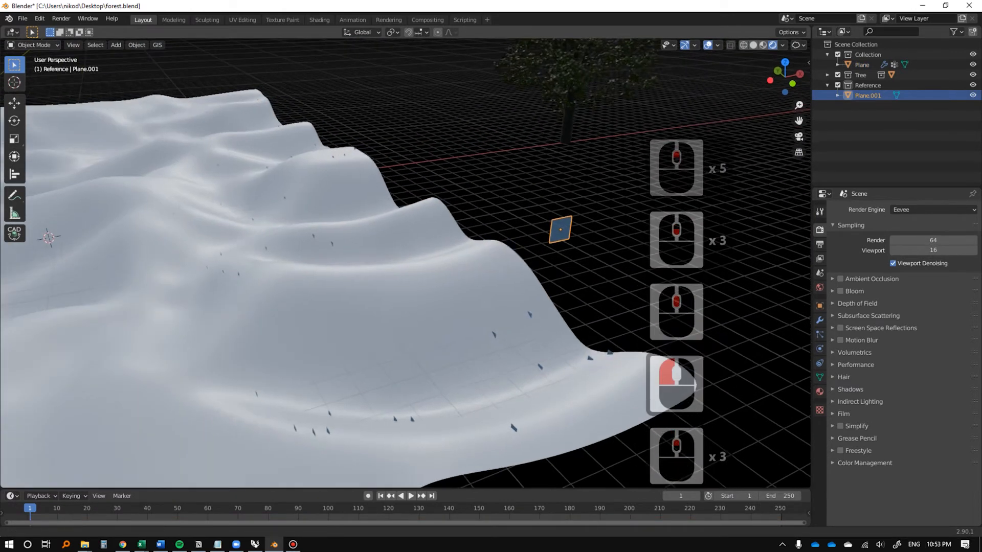
key("Tab")
key("g")
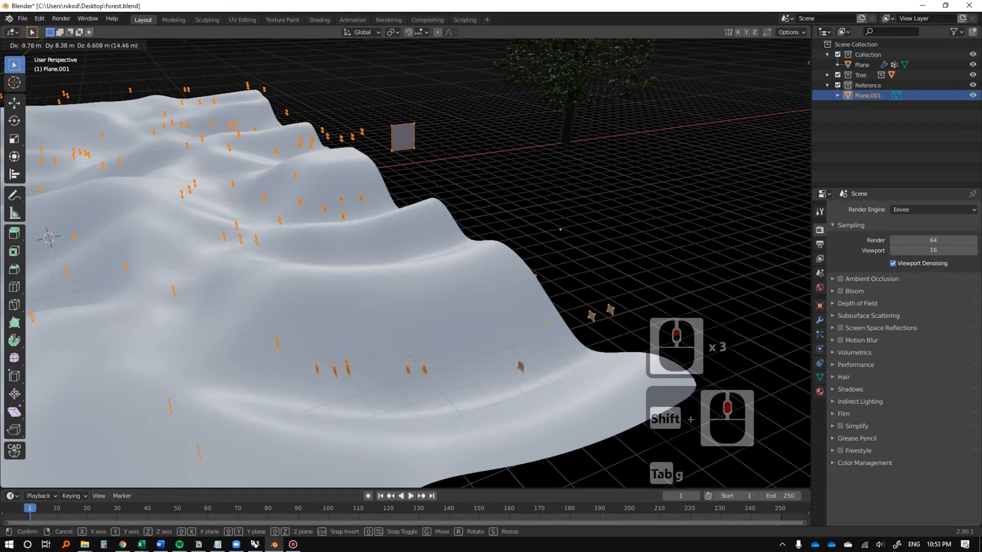
key("Escape")
key("Tab")
key("Tab")
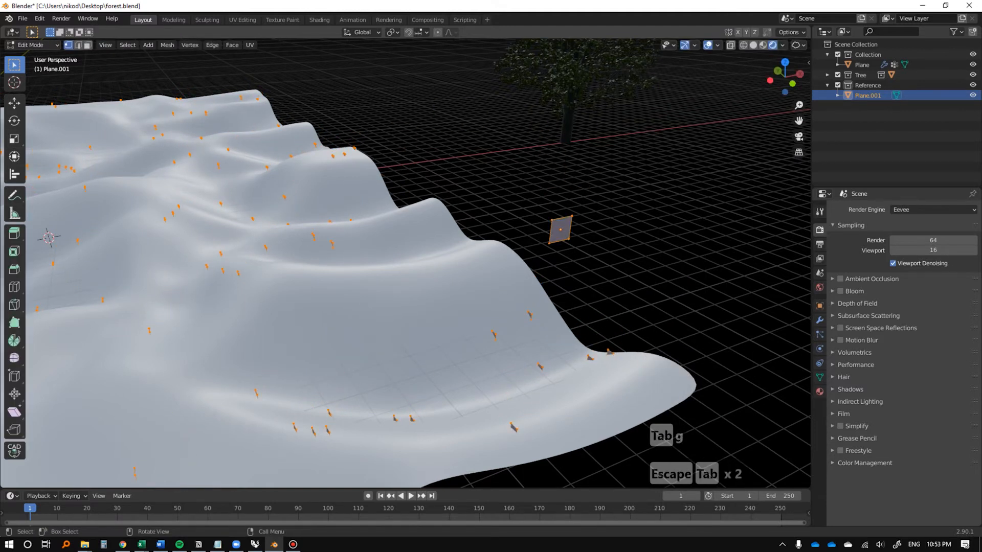
key("g")
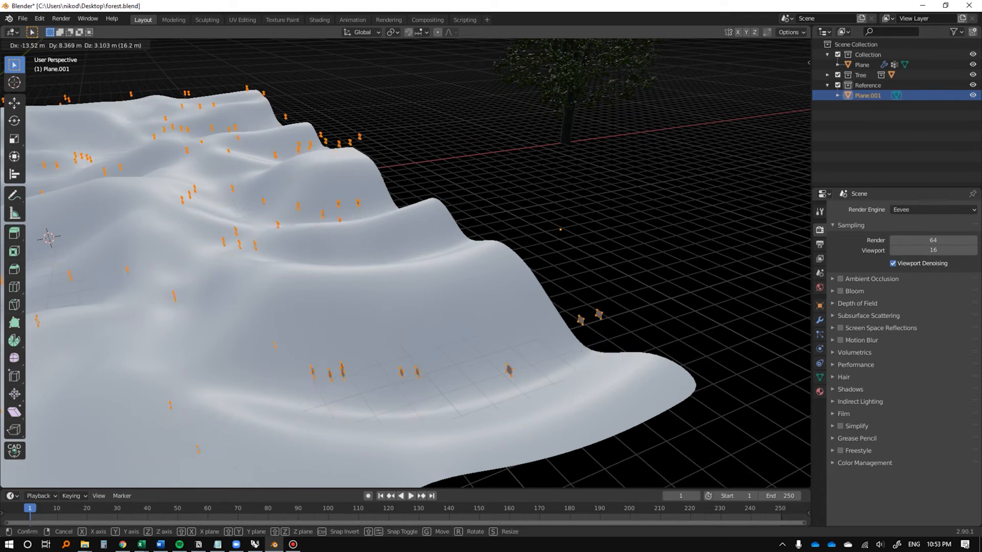
key("Escape")
left_click(627, 276)
key("Tab")
Check the size and orientation of the scattered reference planes across the terrain from several angles.
middle_click_drag(614, 286, 750, 313)
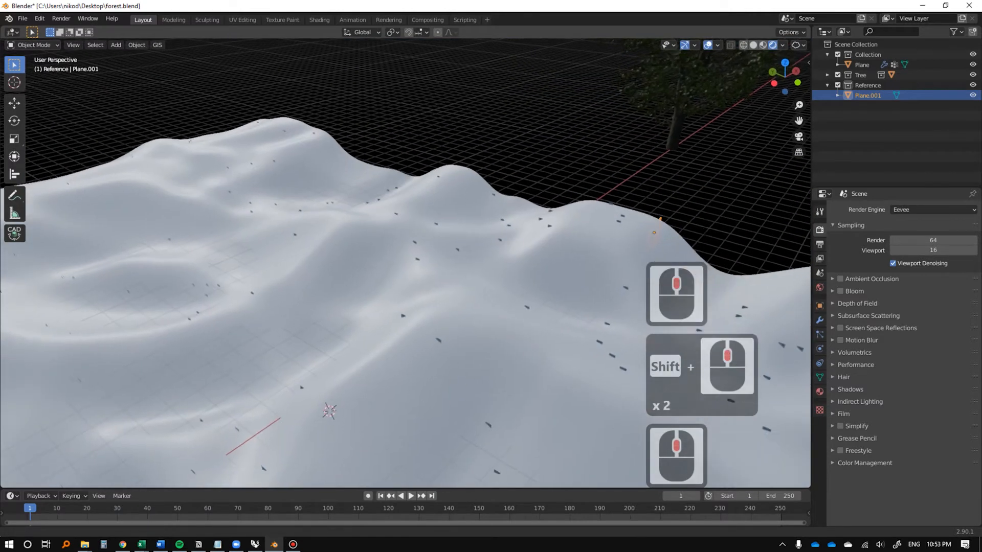
scroll(751, 313, "up", 4)
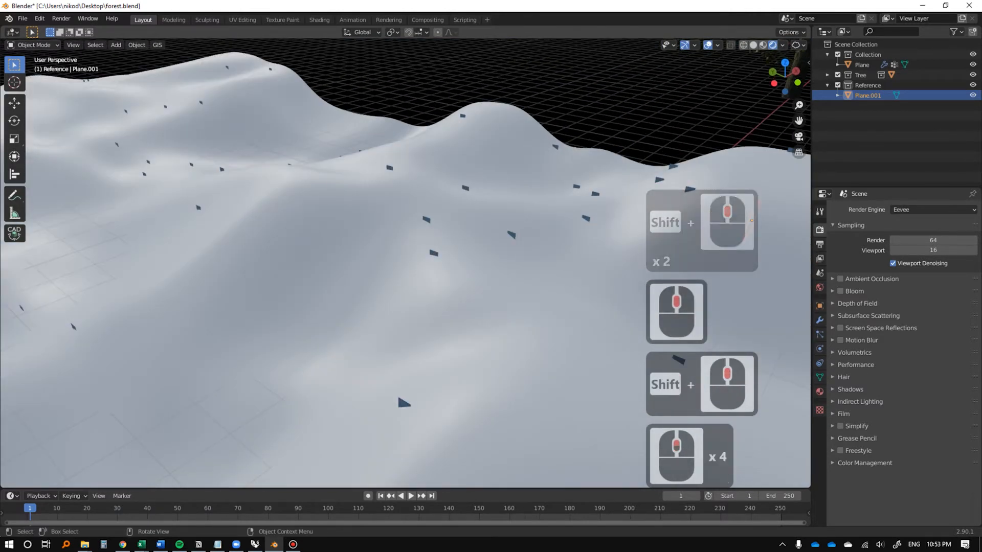
scroll(750, 313, "down", 3)
scroll(613, 306, "down", 2)
middle_click_drag(614, 307, 772, 332)
mouse_move(772, 332)
middle_mouse_down()
mouse_move(787, 310)
mouse_move(754, 335)
middle_mouse_up()
middle_click_drag(755, 335, 567, 352, "shift")
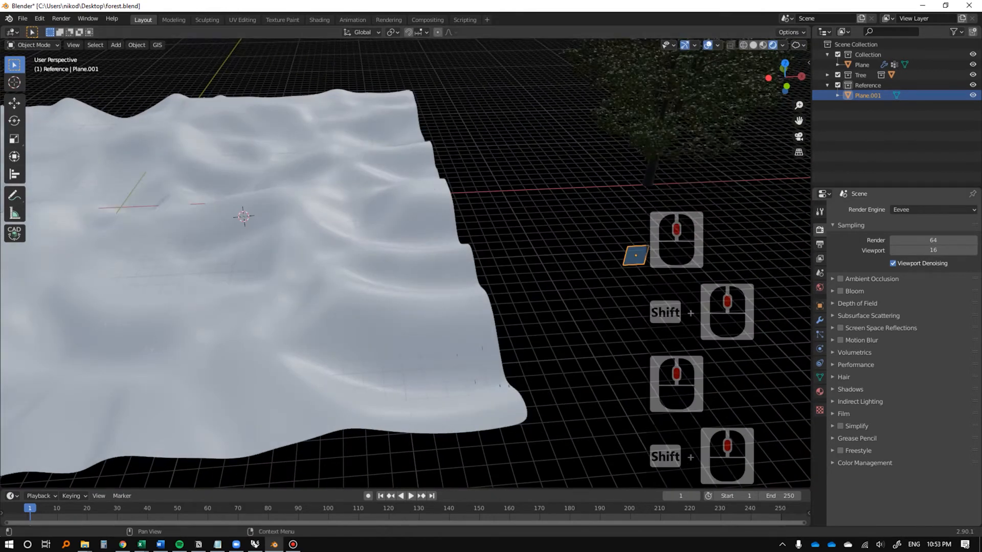
scroll(567, 353, "up", 5)
Set the hair length of the terrain's REF particle system to 5.92 m to enlarge the reference planes.
left_click(435, 317)
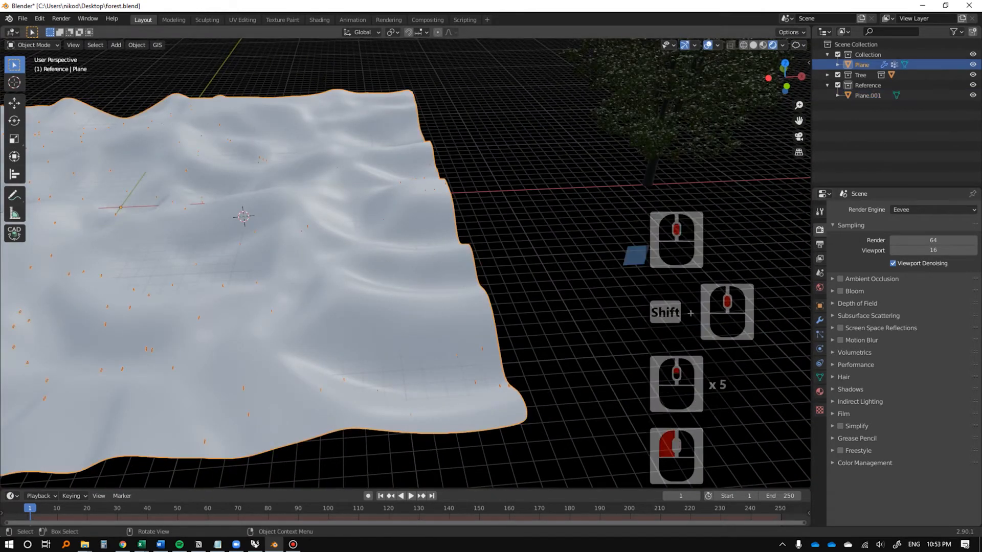
left_click(819, 320)
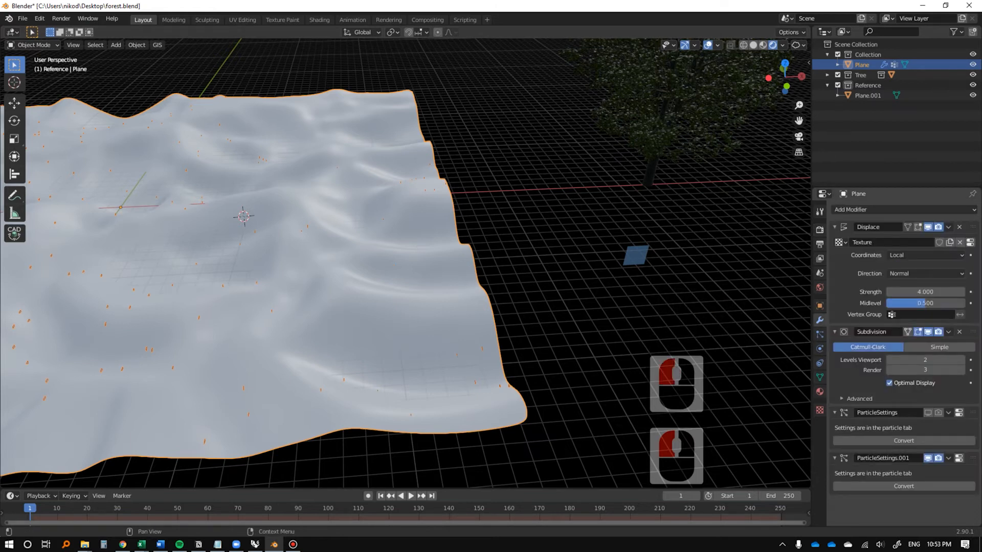
left_click(820, 334)
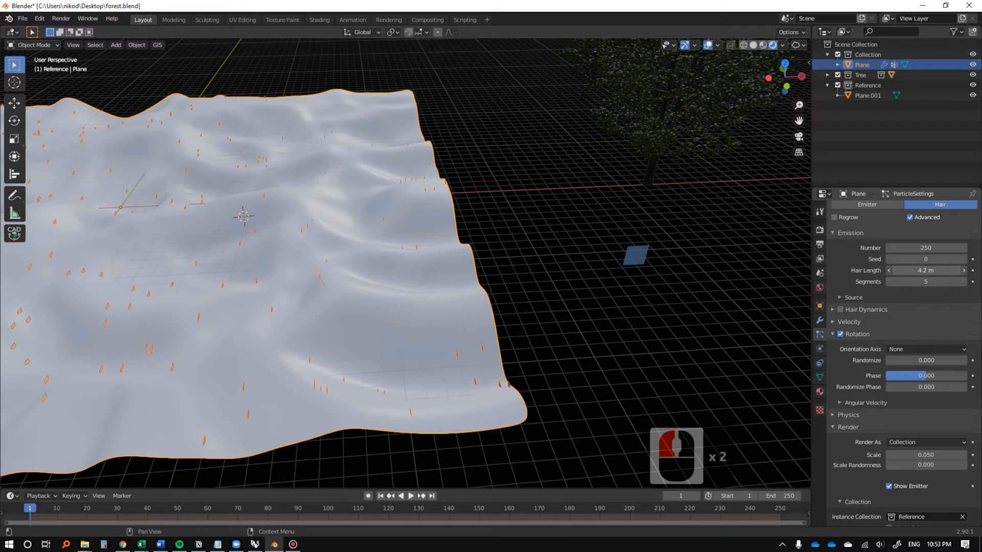
left_click_drag(926, 270, 946, 270)
middle_click_drag(491, 266, 578, 263)
scroll(578, 263, "up", 4)
left_click_drag(925, 271, 964, 270)
scroll(491, 266, "down", 5)
middle_click_drag(490, 266, 399, 288)
middle_click_drag(399, 289, 297, 262, "shift")
left_click(461, 358)
left_click(307, 281)
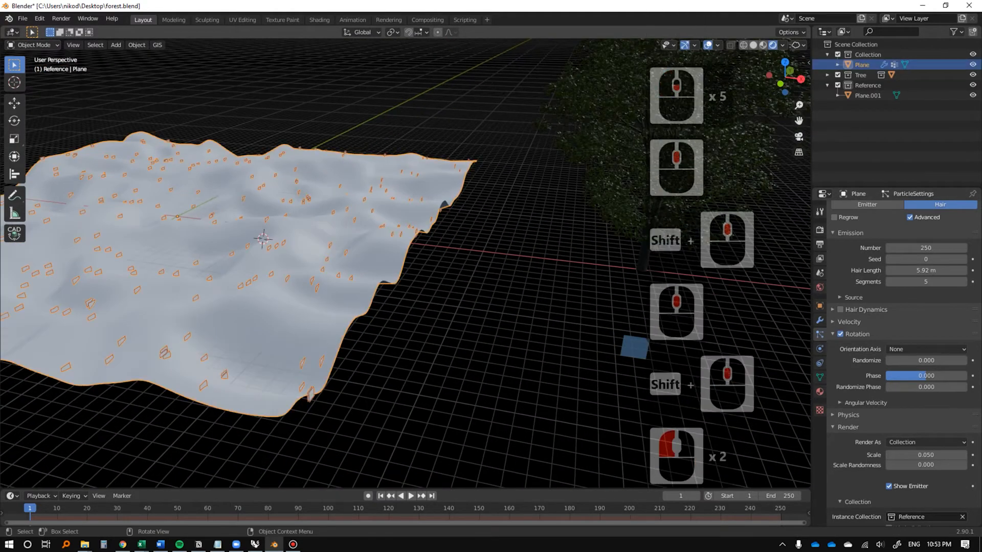
Export the scene to the Desktop folder as forest.fbx with the axes set to Y Forward and Z Up.
left_click(23, 19)
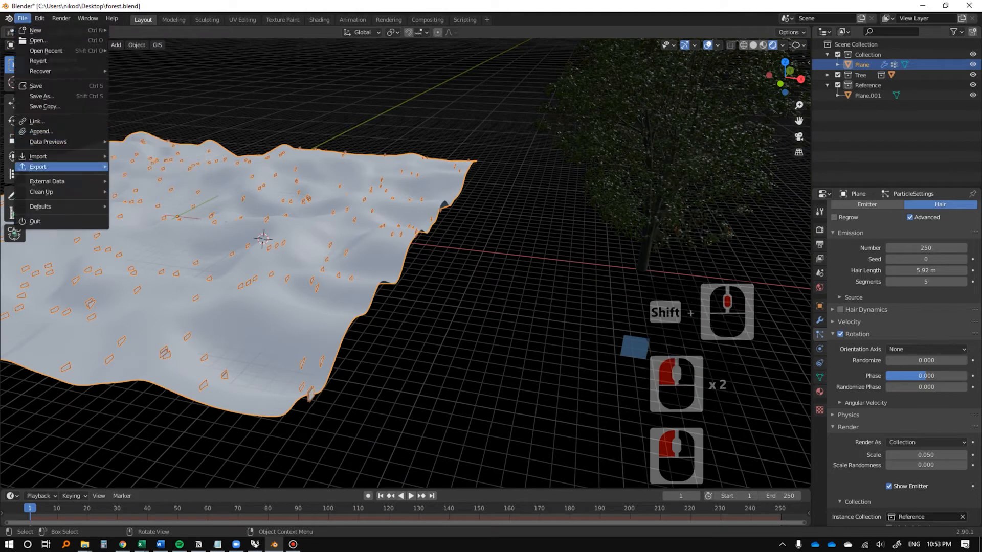
left_click(38, 167)
left_click(137, 227)
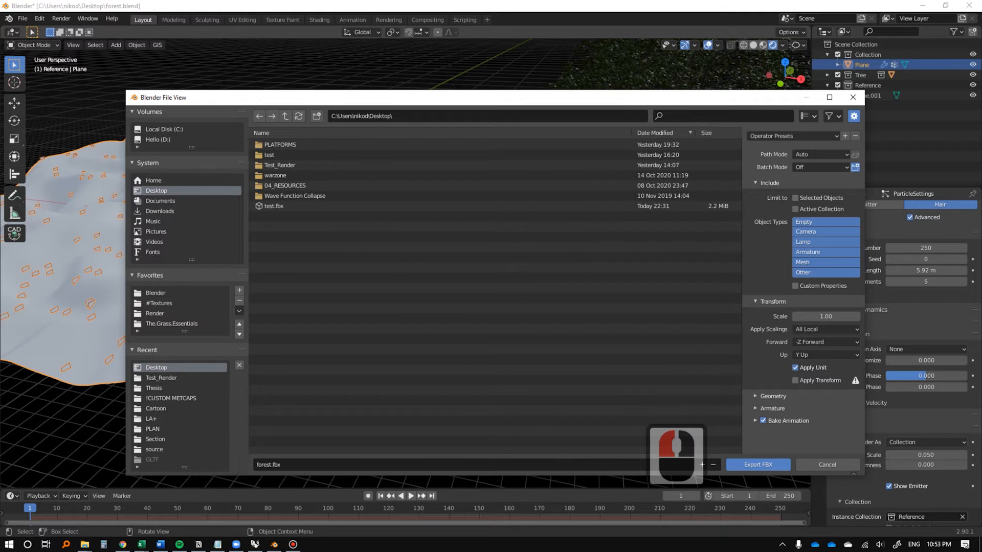
left_click(280, 465)
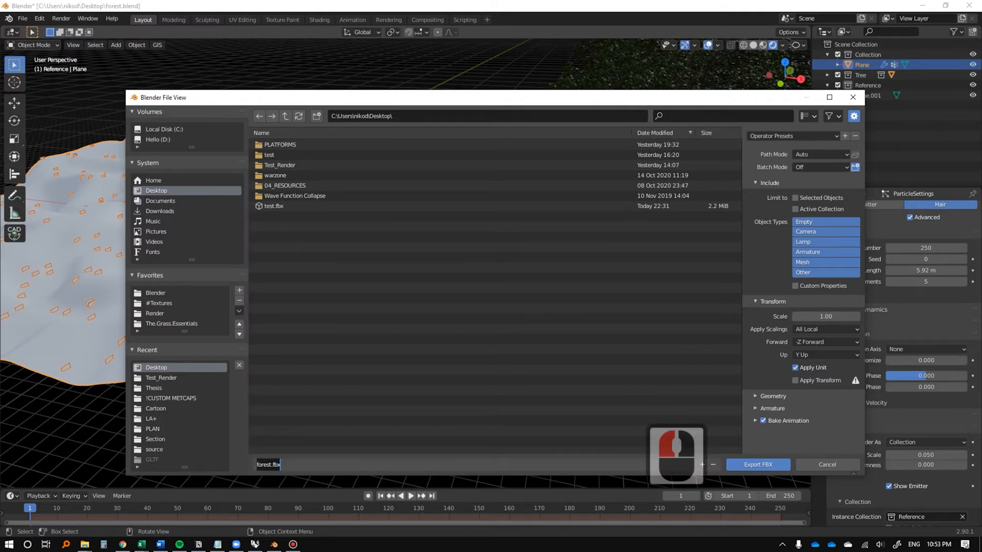
left_click(825, 343)
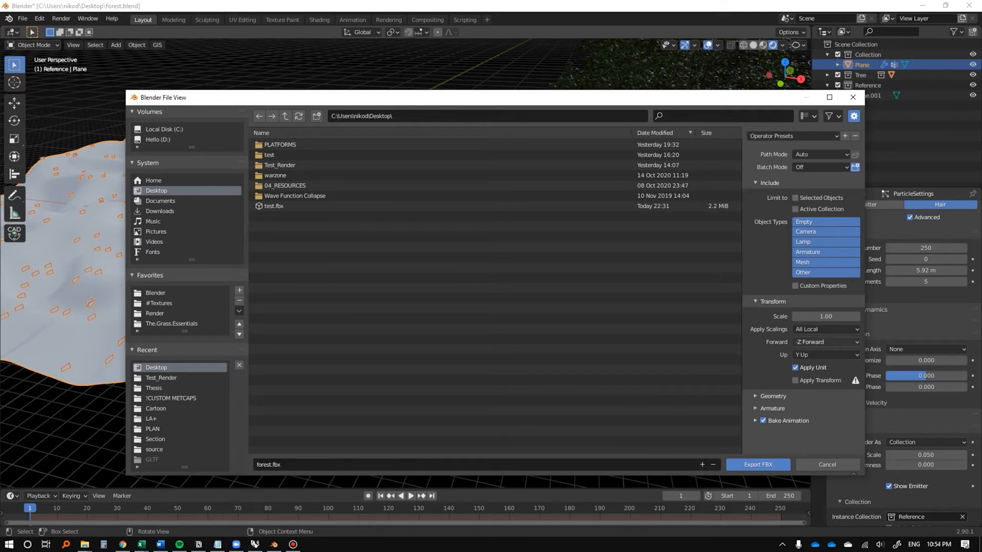
left_click(825, 342)
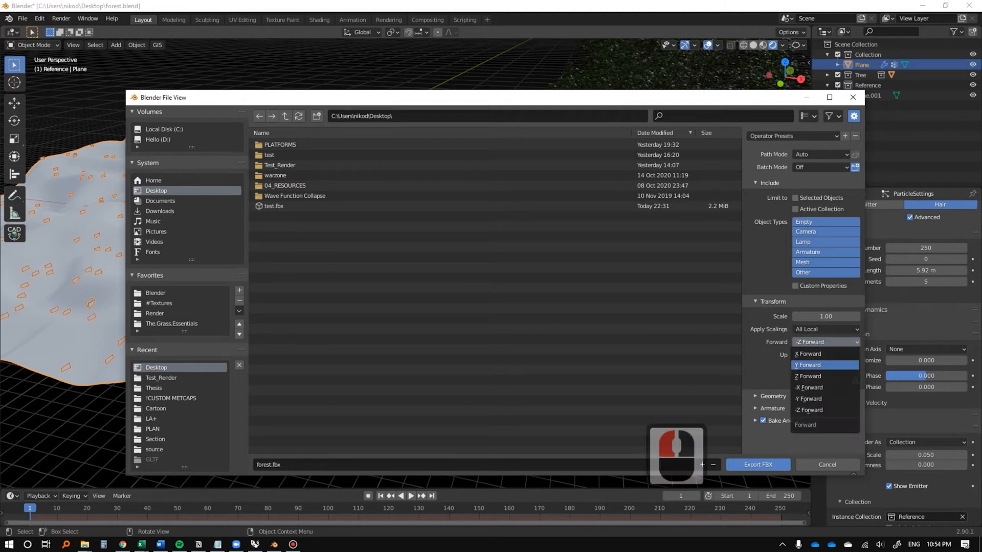
left_click(813, 364)
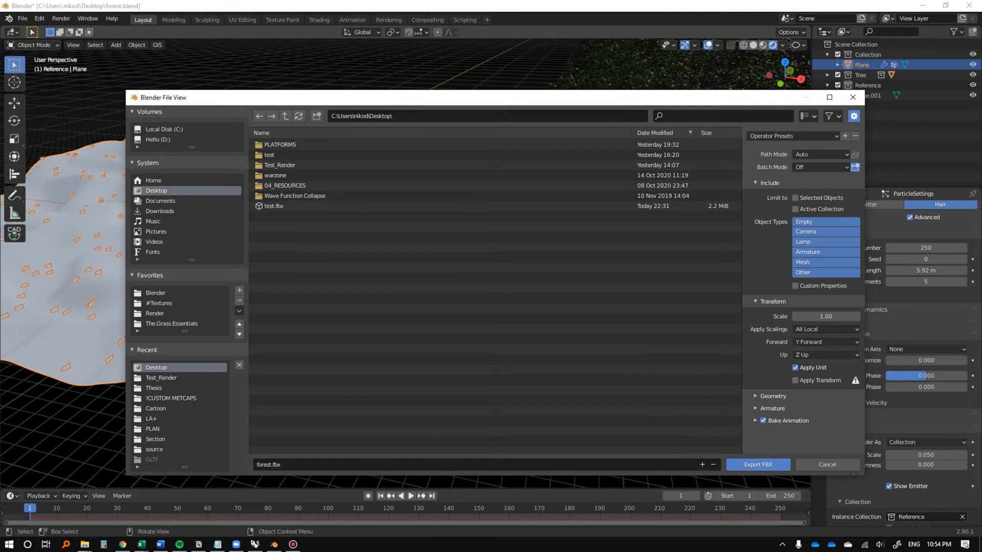
left_click(758, 465)
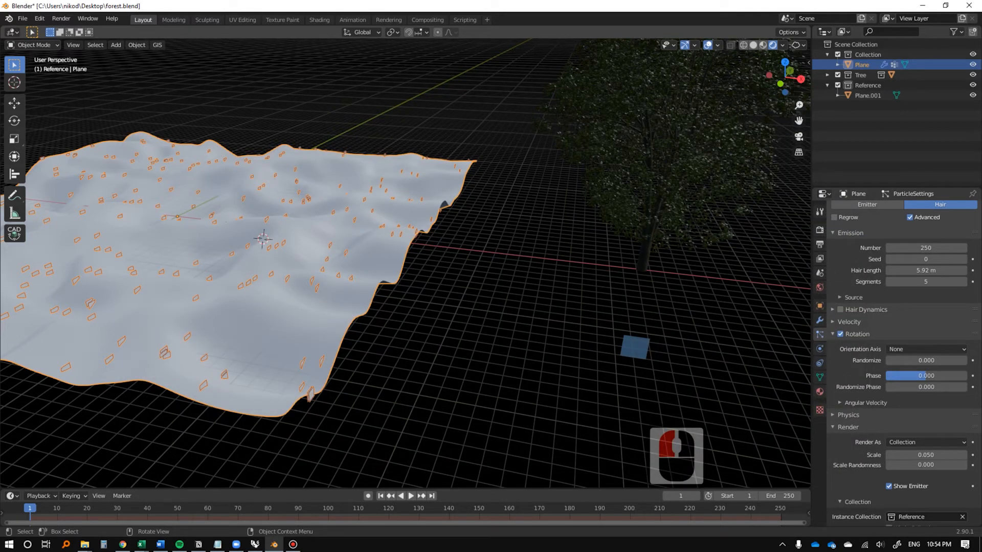
Switch to Rhino and start a new model from the Large Objects - Meters template, discarding changes to the test file.
left_click(255, 544)
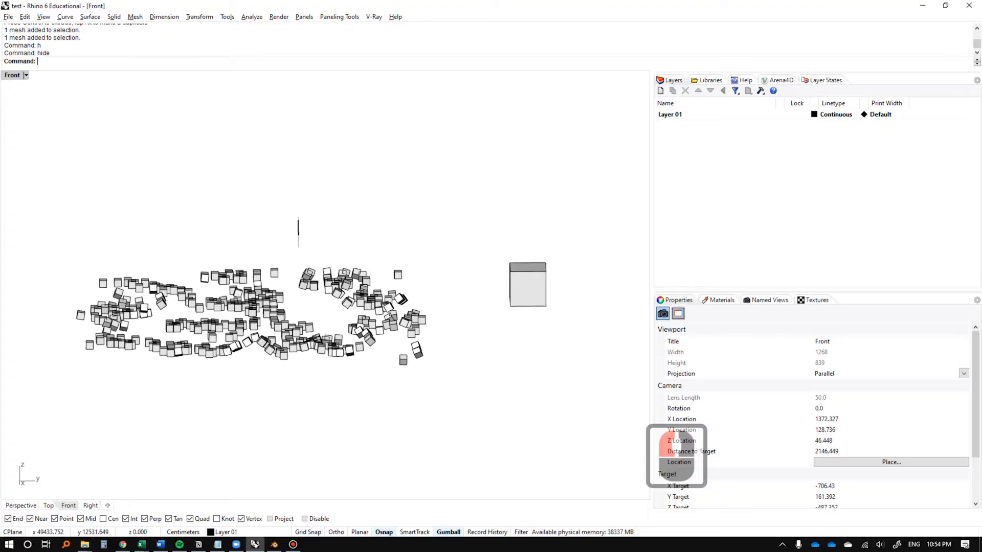
key("ctrl+n")
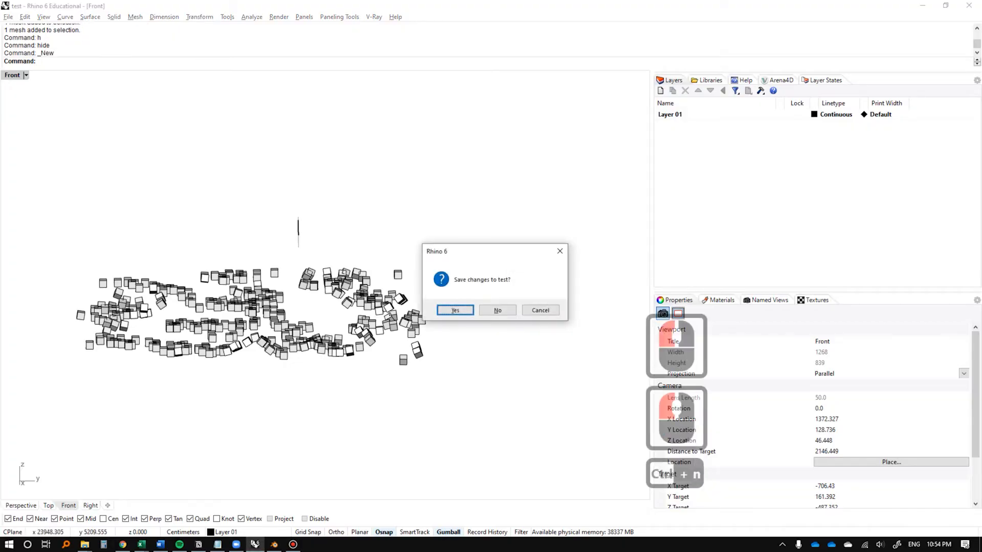
left_click(498, 310)
key("Escape")
key("ctrl+n")
left_click(497, 310)
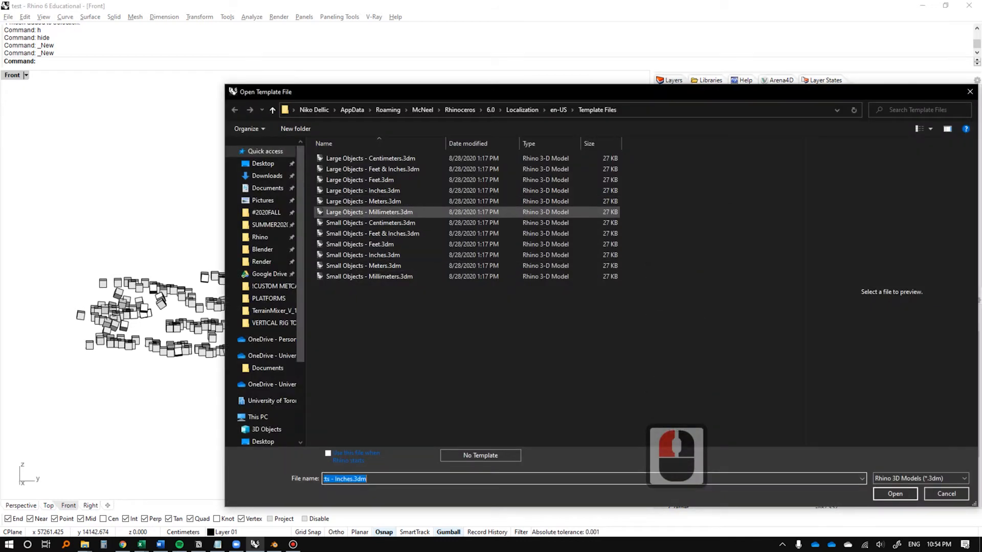
double_click(363, 201)
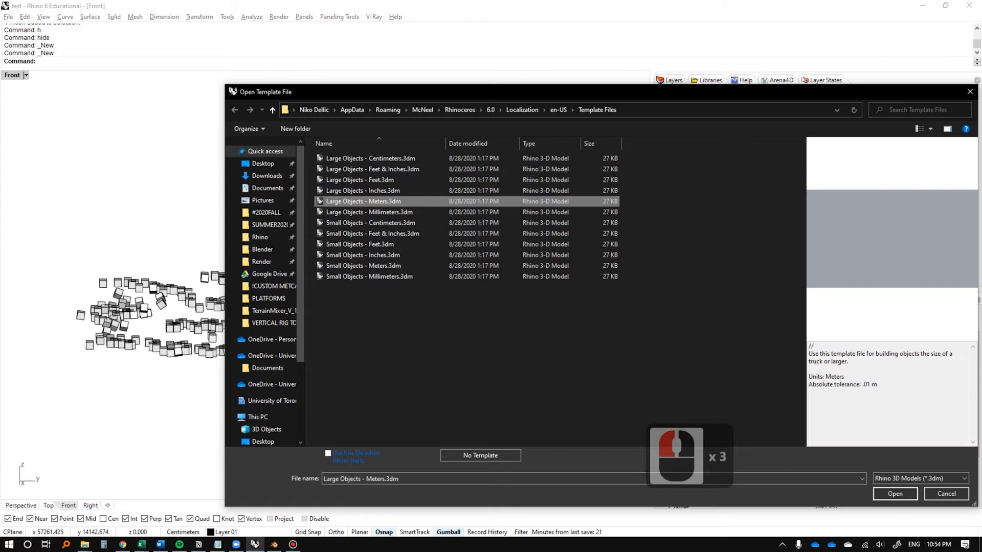
double_click(363, 201)
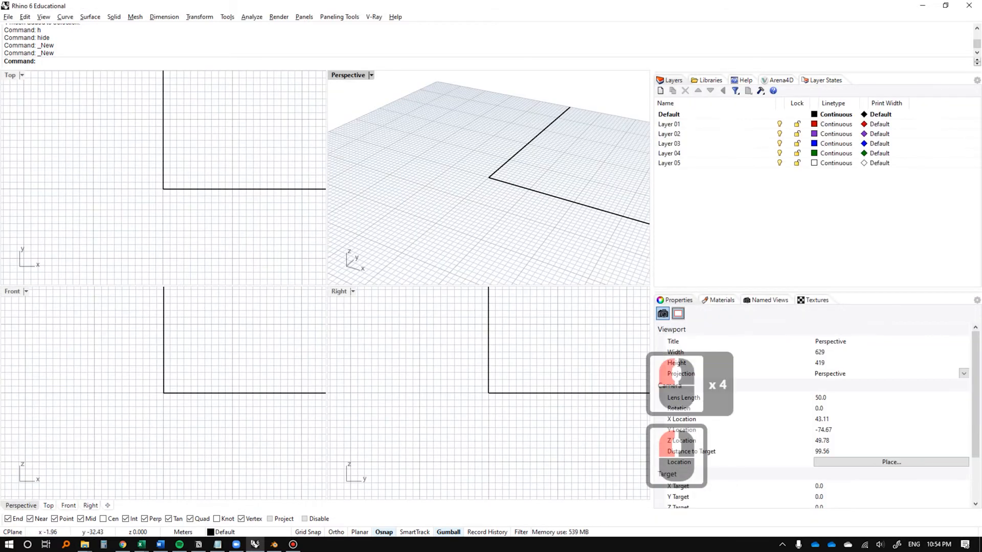
Open forest.fbx from the Desktop in Rhino without saving the untitled model, accepting the import options.
key("super+d")
left_click(19, 258)
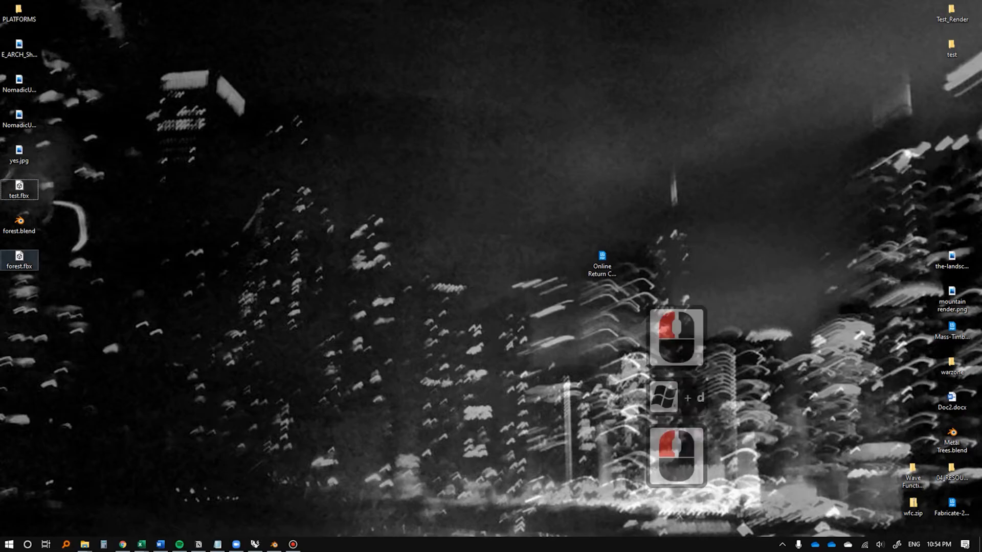
key("alt+Tab")
left_click_drag(18, 258, 488, 179)
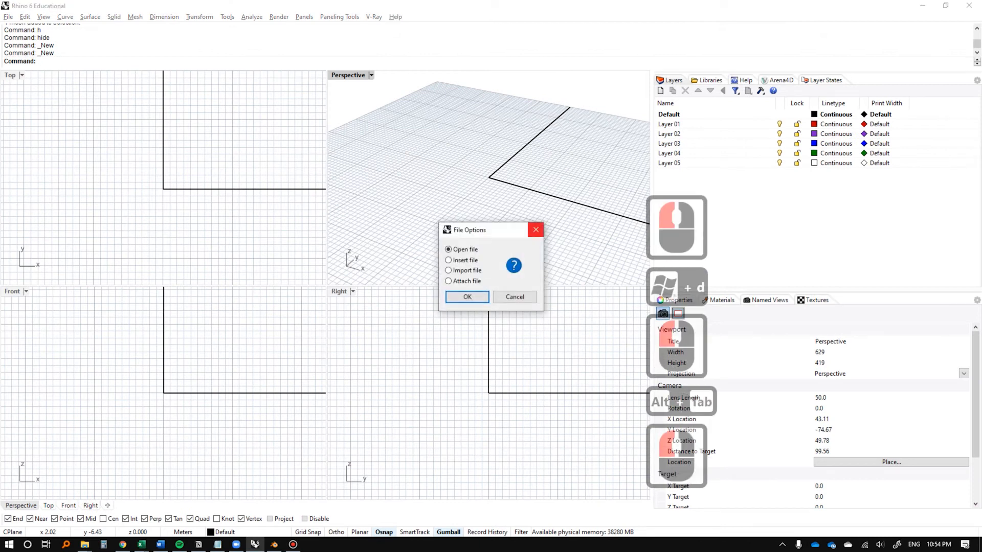
left_click(467, 297)
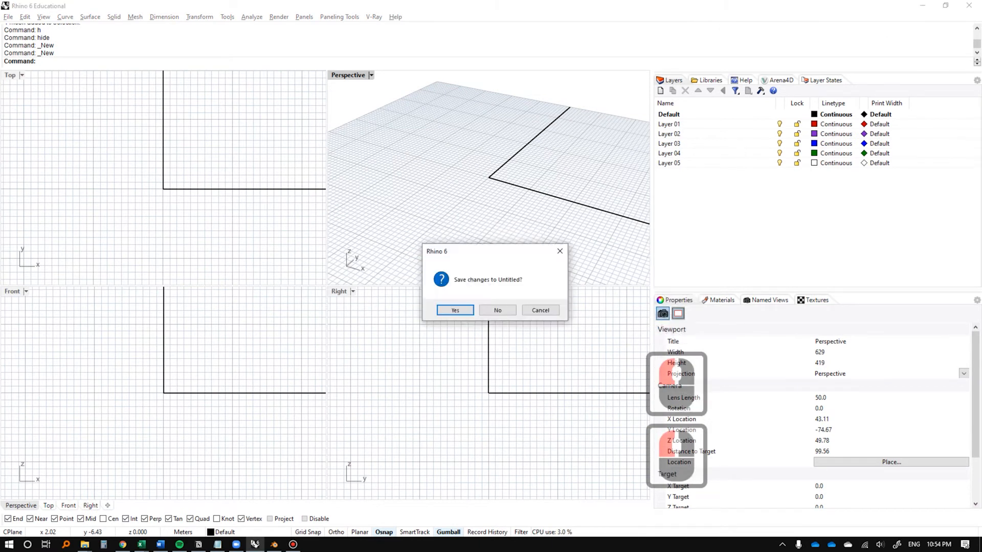
left_click(495, 309)
left_click(443, 289)
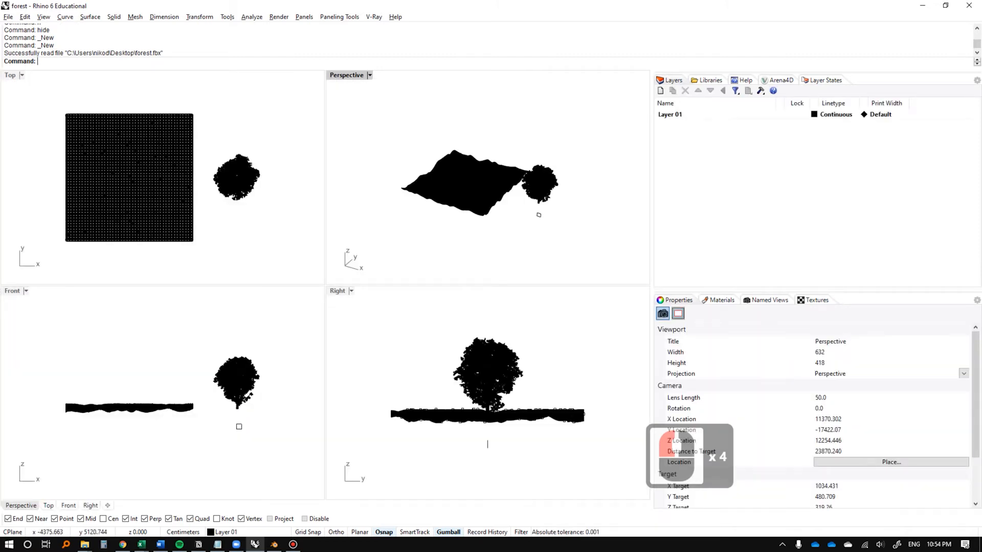
Maximize the Perspective viewport and set it to the Top view.
double_click(347, 74)
right_click_drag(327, 287, 368, 266)
type("t")
key("Return")
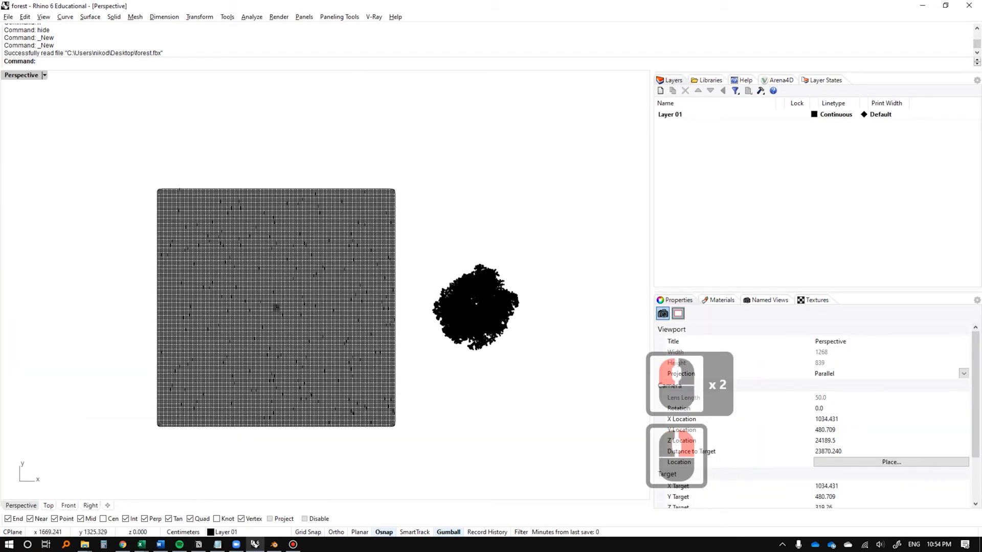
right_click_drag(261, 322, 469, 297, "shift")
Create a bounding box around the terrain mesh.
double_click(469, 298)
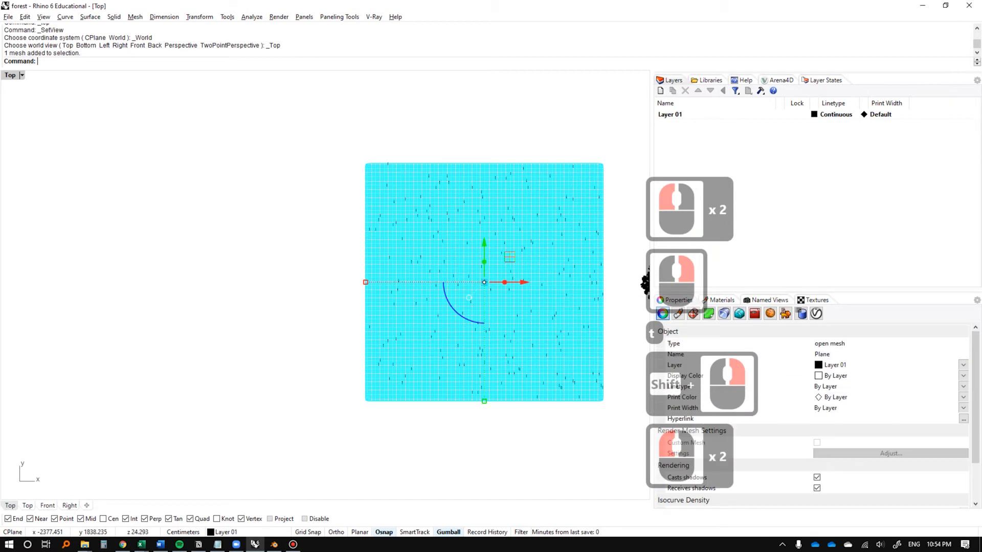
key("ctrl+w")
key("Escape")
key("b")
right_click(358, 171)
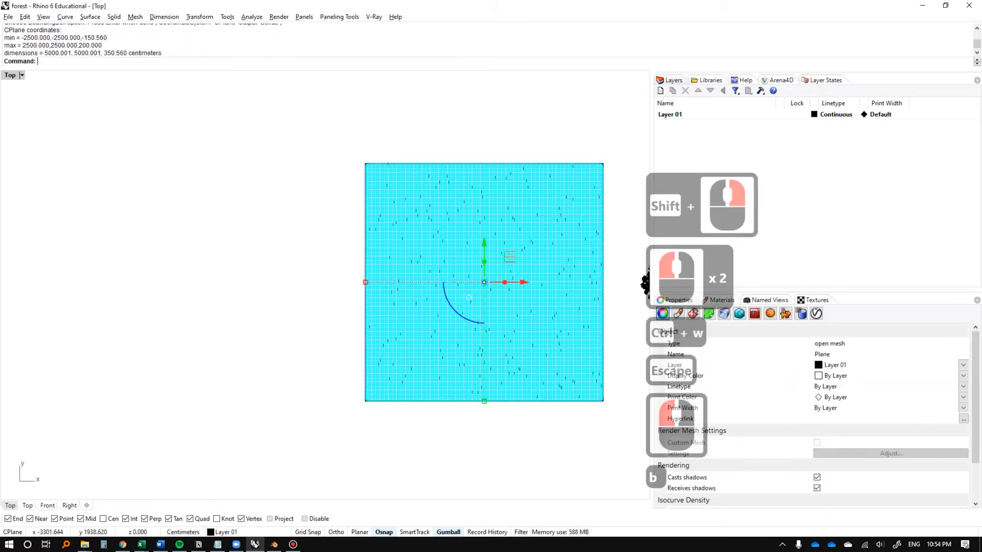
Set the display to Shaded and isolate the bounding box in the Top view.
scroll(359, 167, "up", 3)
left_click(594, 382)
right_click_drag(593, 383, 562, 332)
key("Escape")
scroll(511, 307, "up", 4)
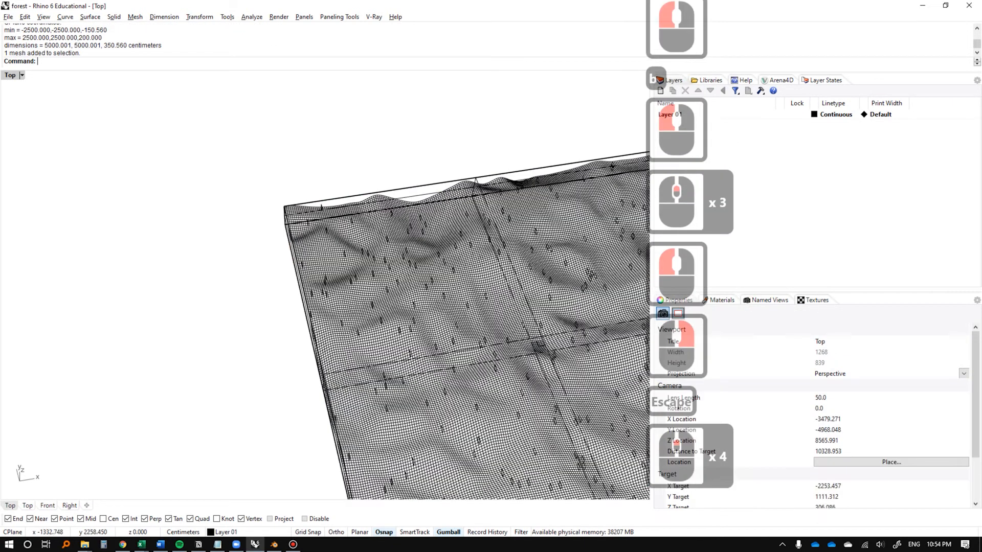
key("ctrl+alt+s")
key("ctrl+shift+a")
scroll(437, 297, "down", 5)
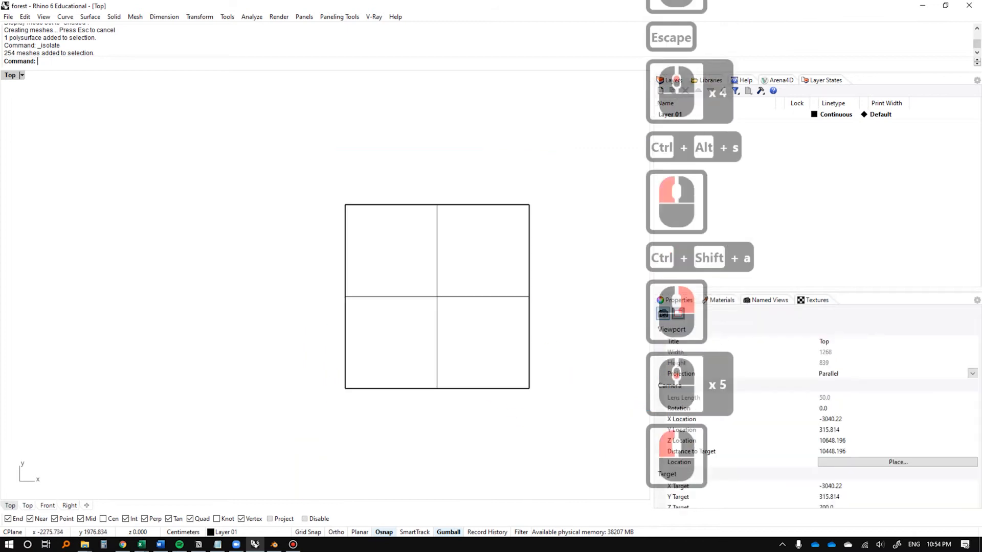
Draw an orthogonal polyline from the bounding box's corner with a 50 m segment alongside it to check the terrain's scale.
double_click(437, 206)
left_click(333, 198)
key("ctrl+w")
left_click(346, 205)
left_click(307, 203)
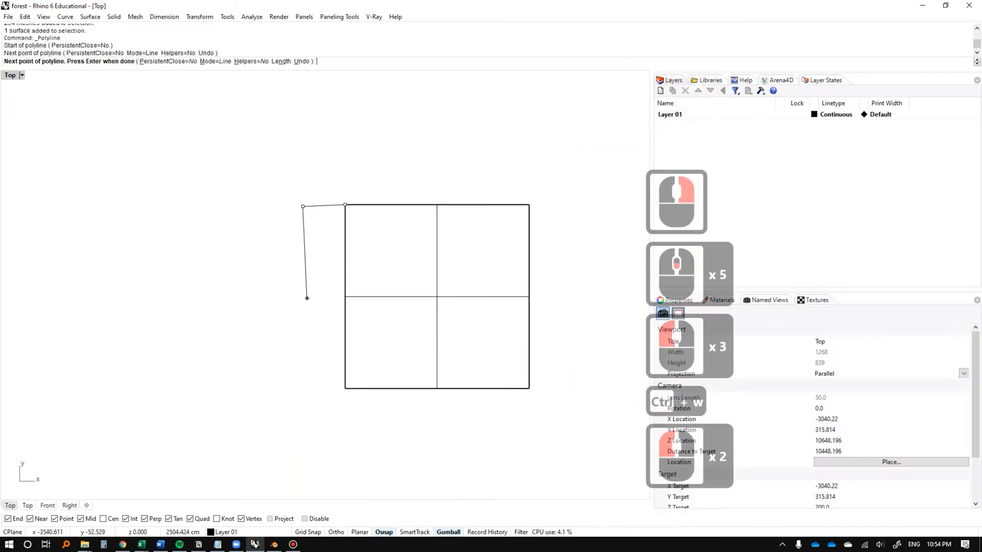
key("ctrl+z")
key("F8")
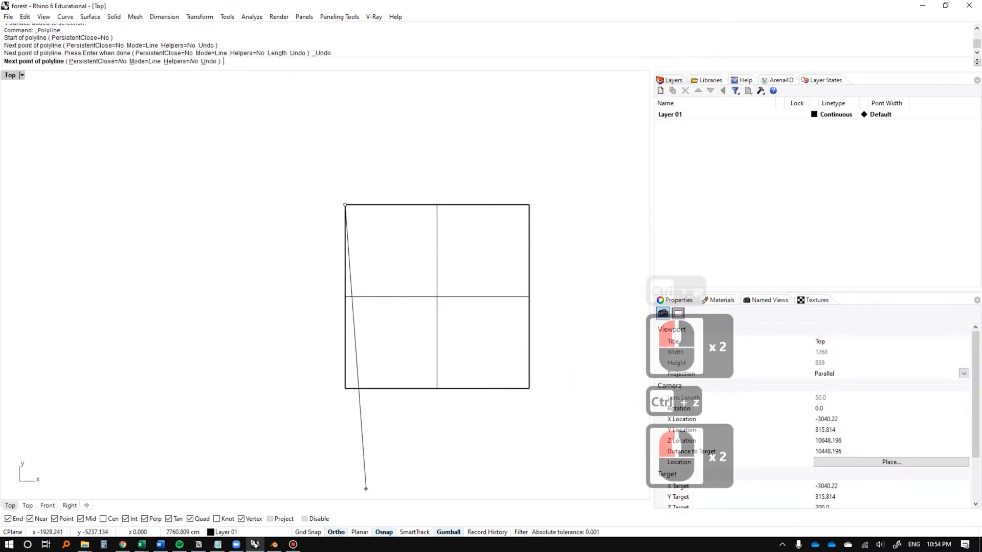
key("Tab")
left_click(270, 205)
type("50")
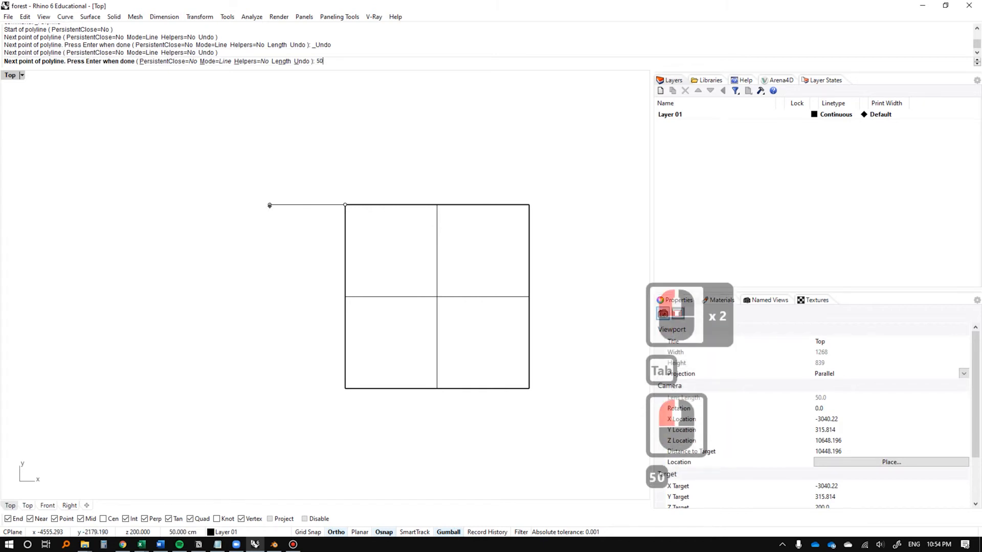
type("m")
key("Return")
left_click(270, 388)
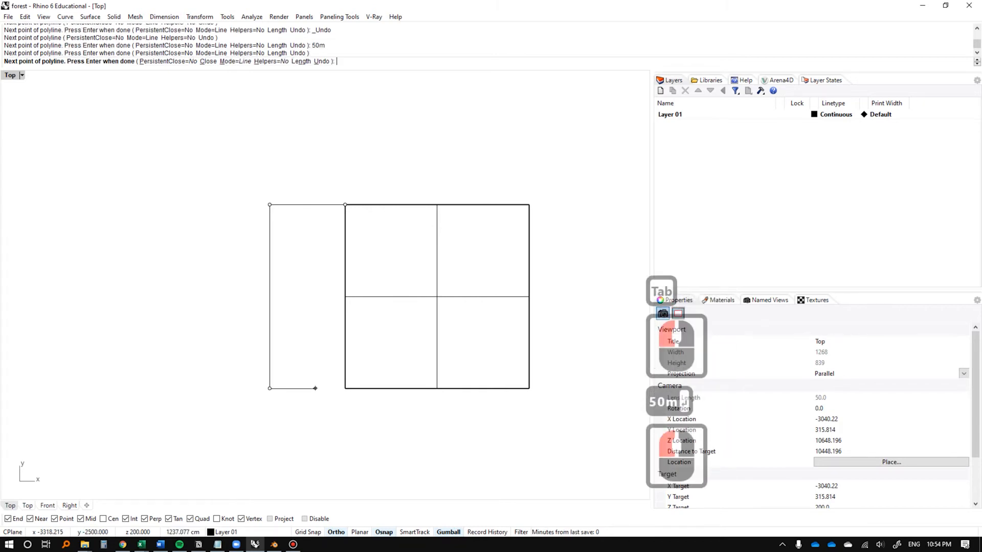
right_click(514, 397)
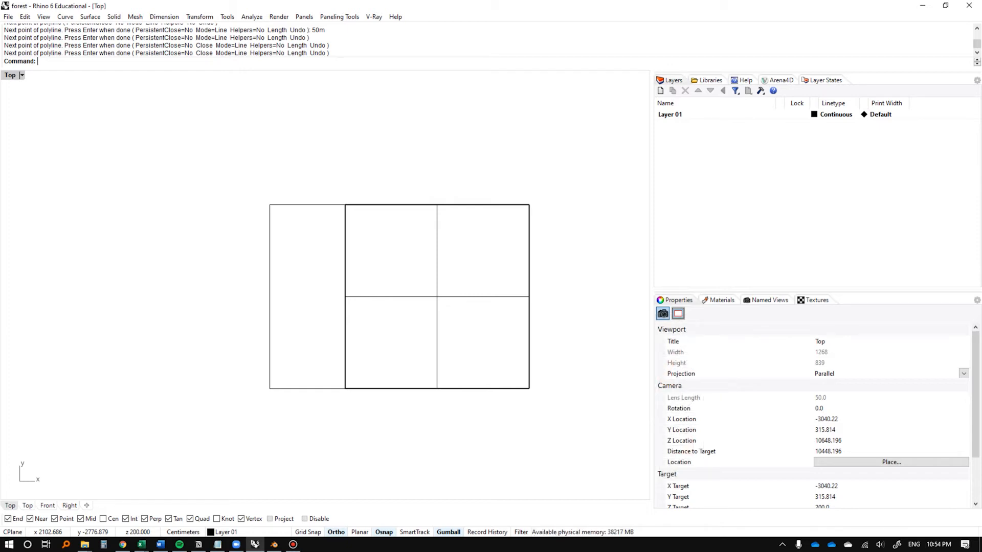
Delete the bounding box and the scale-check polyline, and show all hidden objects.
double_click(426, 214)
key("Delete")
left_click(416, 271)
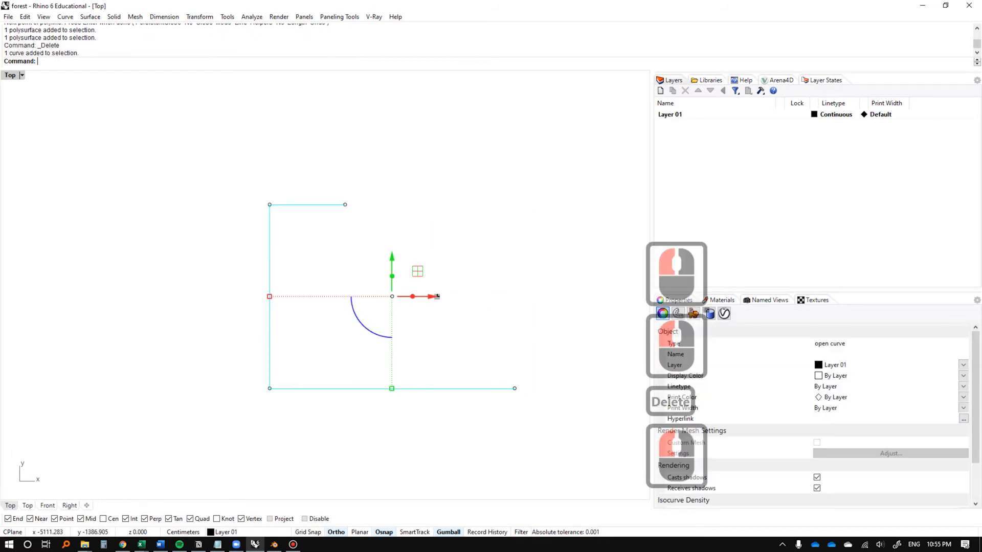
key("Delete")
type("show")
key("Return")
key("Escape")
Examine the imported tree and terrain in Rendered display, and return to Shaded display.
right_click_drag(358, 281, 409, 287, "shift")
mouse_move(357, 255)
right_mouse_down()
mouse_move(286, 266)
mouse_move(357, 240)
mouse_move(286, 245)
mouse_move(317, 240)
right_mouse_up()
scroll(358, 240, "up", 6)
key("ctrl+alt+r")
scroll(327, 246, "up", 3)
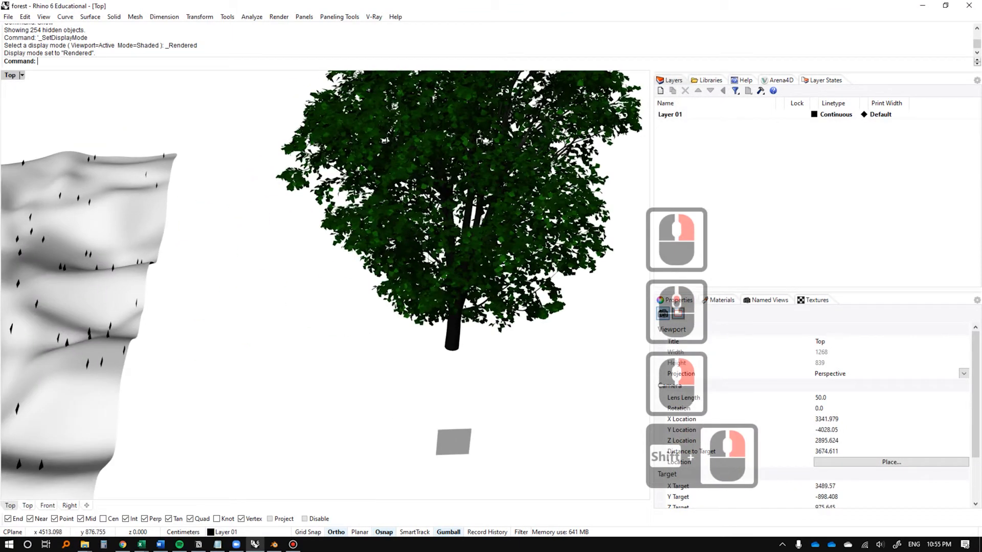
key("ctrl+alt+s")
Delete the two meshes that make up the imported tree.
left_click(450, 230)
key("Delete")
left_click(453, 256)
key("Delete")
scroll(445, 250, "down", 6)
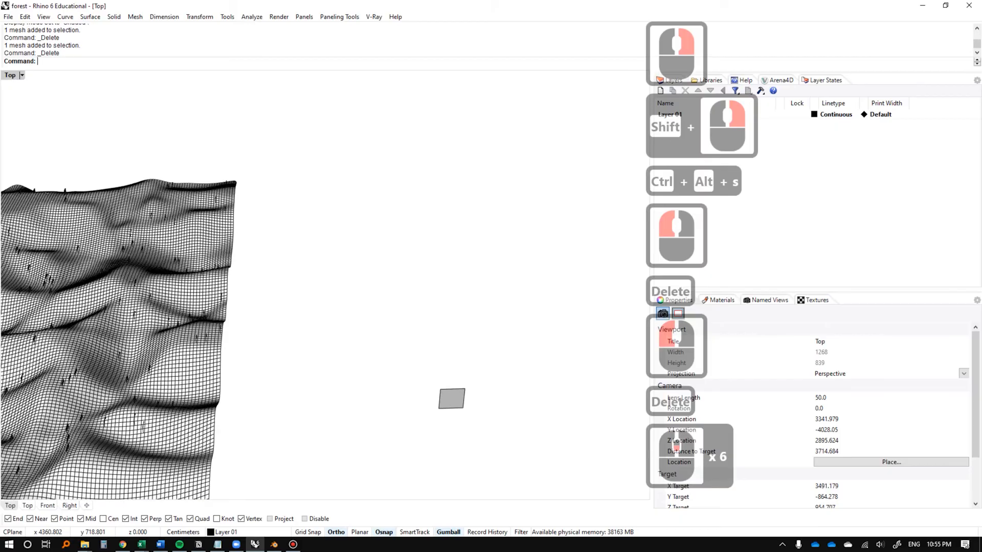
Hide the terrain mesh so only the reference planes are displayed.
right_click_drag(445, 250, 598, 212, "shift")
scroll(340, 289, "up", 4)
right_click_drag(204, 255, 353, 283, "shift")
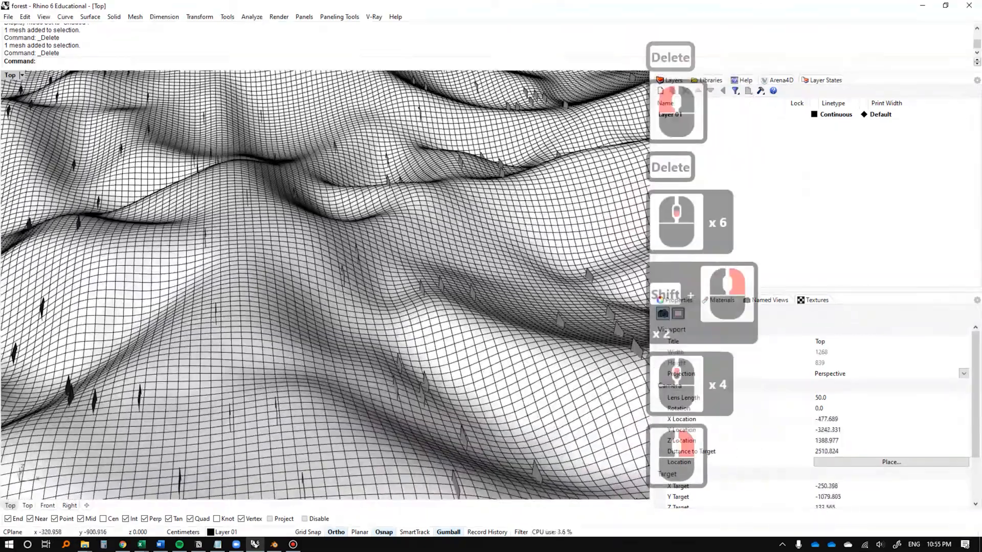
left_click(304, 313)
scroll(301, 316, "down", 4)
type("h")
key("Return")
scroll(302, 315, "down", 3)
right_click_drag(302, 301, 434, 253)
Select all the plane meshes and create their cumulative area centroid with AreaCentroid.
key("ctrl+a")
scroll(390, 303, "up", 3)
type("area")
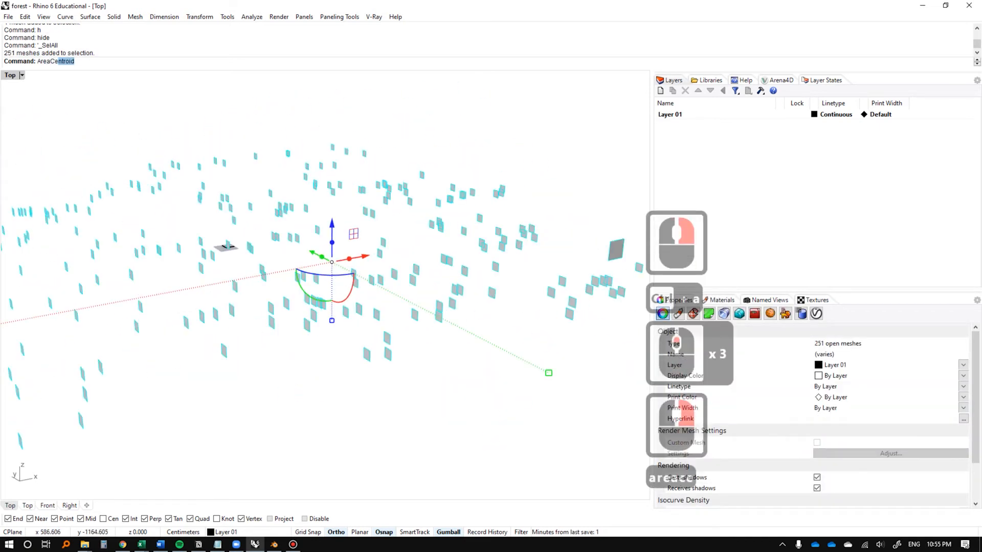
right_click(434, 253)
scroll(277, 248, "down", 1)
key("Escape")
Delete the large original reference plane that stands apart from the scattered planes.
scroll(271, 248, "up", 4)
right_click_drag(271, 248, 240, 270)
right_click_drag(559, 220, 289, 229, "shift")
scroll(290, 230, "down", 6)
left_click_drag(507, 244, 477, 289)
key("Delete")
Delete the cumulative centroid point in the middle of the scattered planes.
scroll(208, 245, "up", 1, "shift")
scroll(345, 239, "up", 3)
right_click_drag(208, 245, 386, 255, "shift")
scroll(345, 238, "up", 2)
left_click(346, 222)
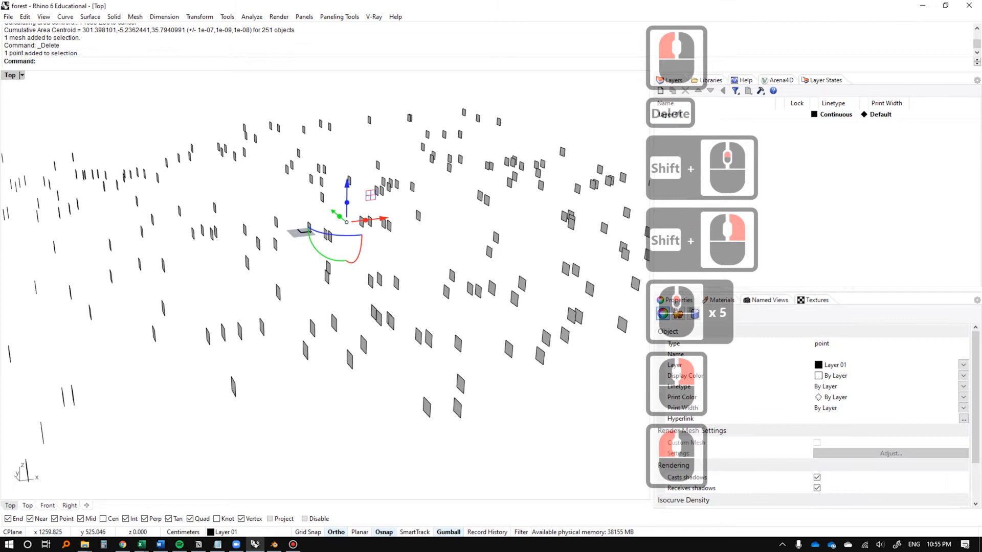
scroll(324, 245, "down", 3)
key("Delete")
Open Grasshopper, select all the scattered plane meshes, and add a Geometry parameter to a new definition.
type("gras")
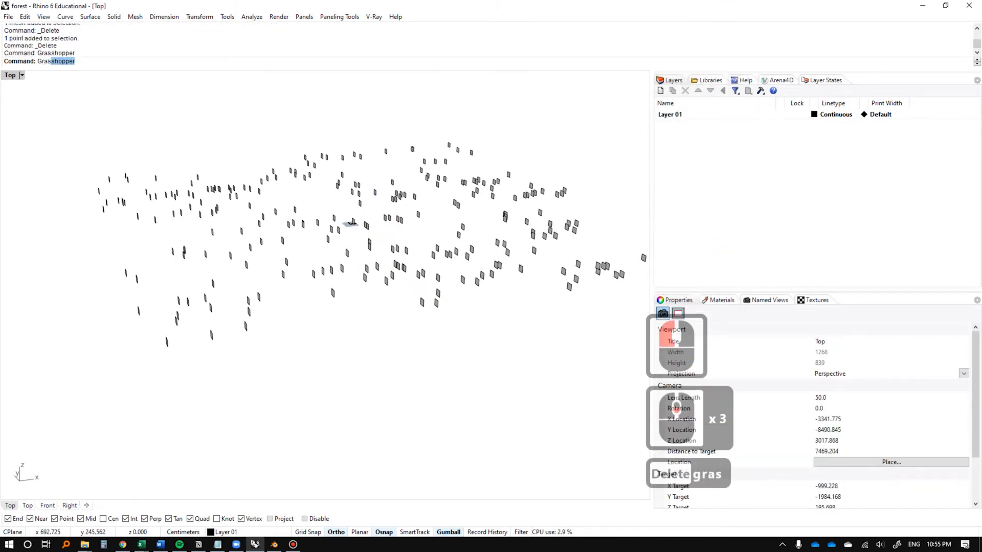
key("Return")
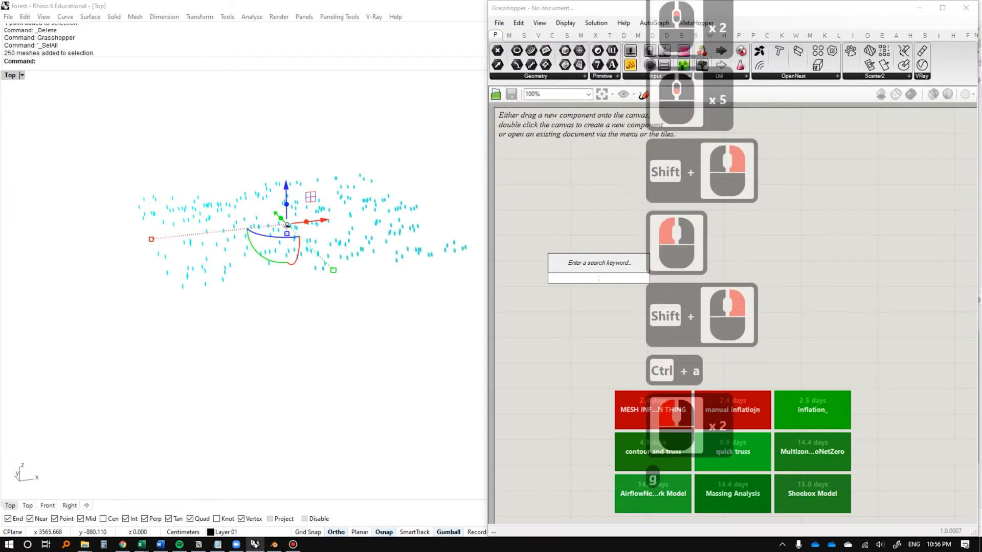
type("geo")
key("Return")
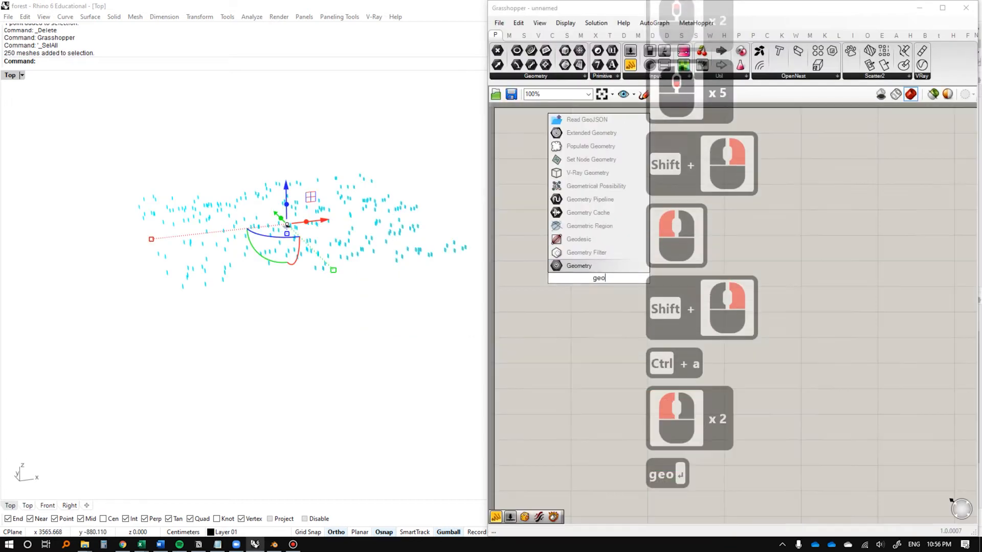
Reference the selected plane meshes in the Geometry parameter and move it higher on the canvas.
left_click(591, 280)
right_click(588, 282)
left_click(634, 423)
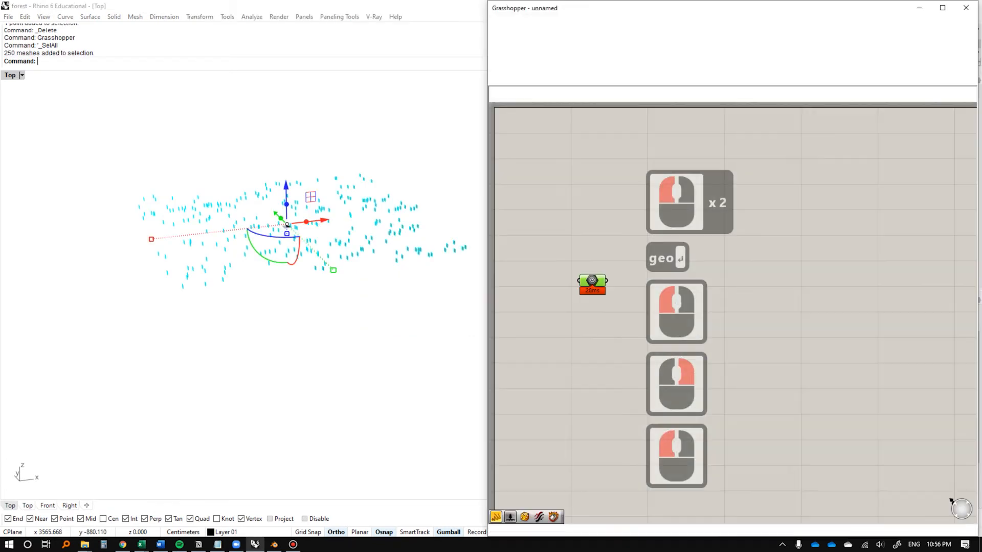
left_click_drag(565, 210, 551, 169)
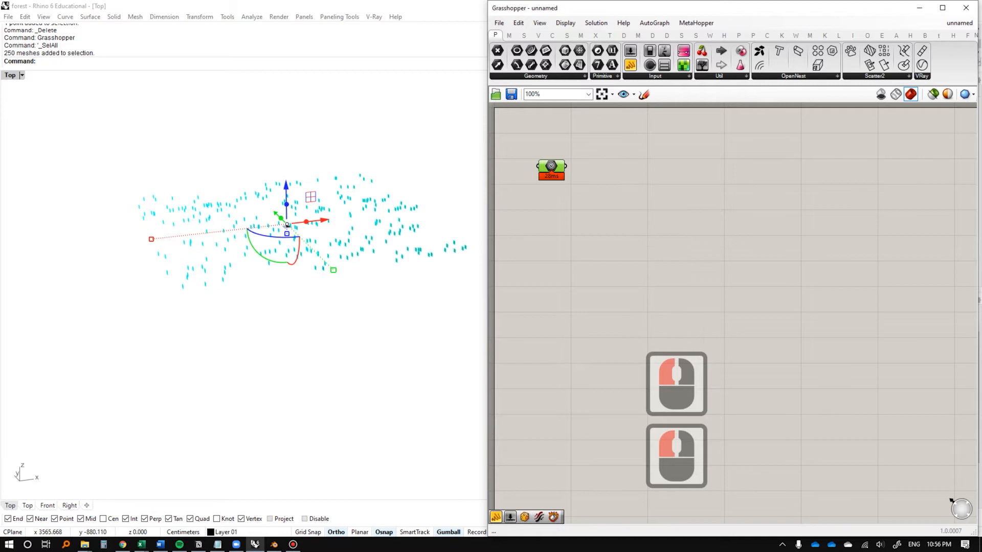
Add an Area component and connect the Geometry parameter's output to its geometry input.
double_click(618, 213)
type("artea")
key("BackSpace")
key("BackSpace")
key("BackSpace")
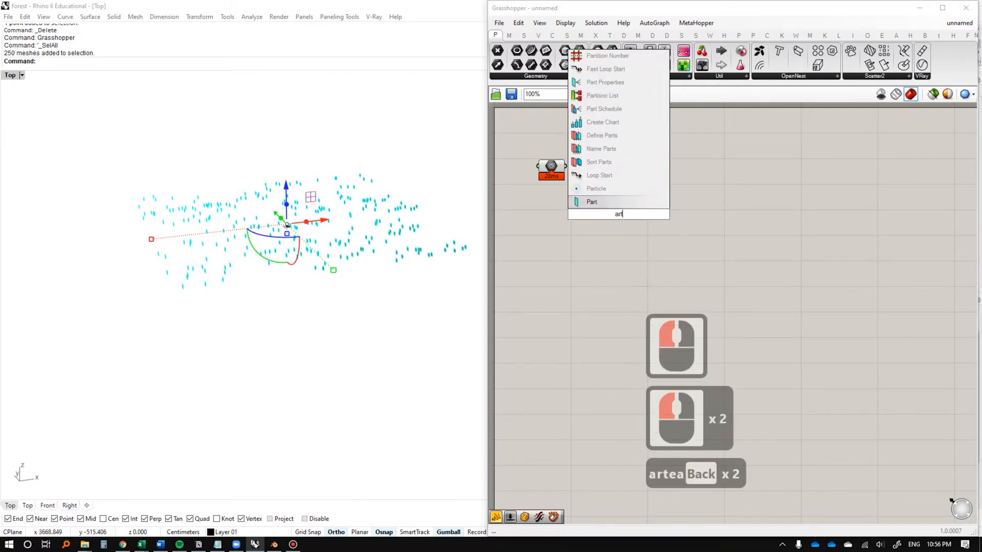
type("ea")
key("Return")
left_click_drag(565, 165, 613, 172)
Group the scattered plane meshes in Rhino and hide them.
scroll(259, 234, "up", 4)
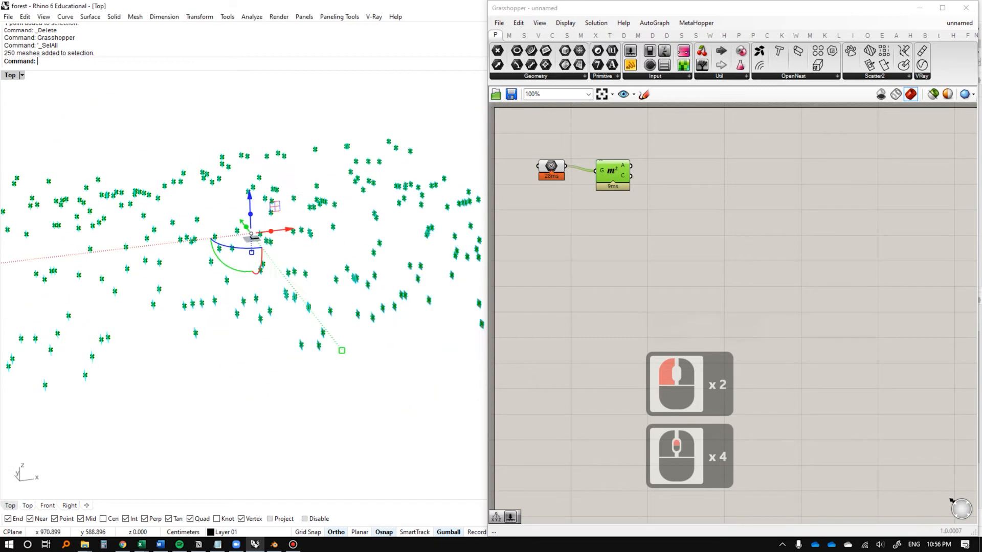
right_click_drag(246, 256, 266, 256)
type("g")
key("space")
type("h")
key("space")
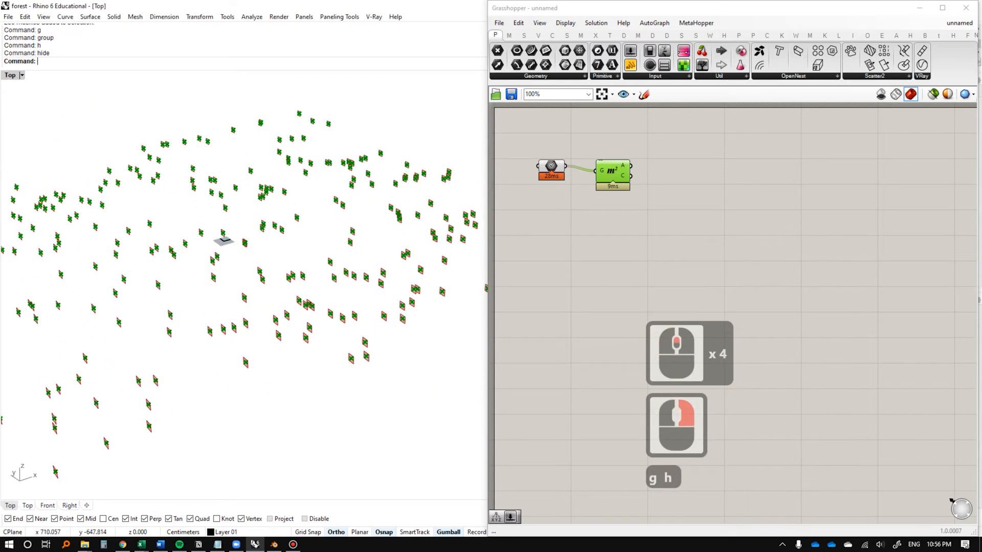
Restrict the Grasshopper preview to selected components only.
left_click(552, 251)
right_click_drag(307, 302, 409, 263)
left_click(933, 94)
Bake the Area component's centroid points into the Rhino model.
left_click(613, 171)
right_click_drag(337, 322, 250, 356)
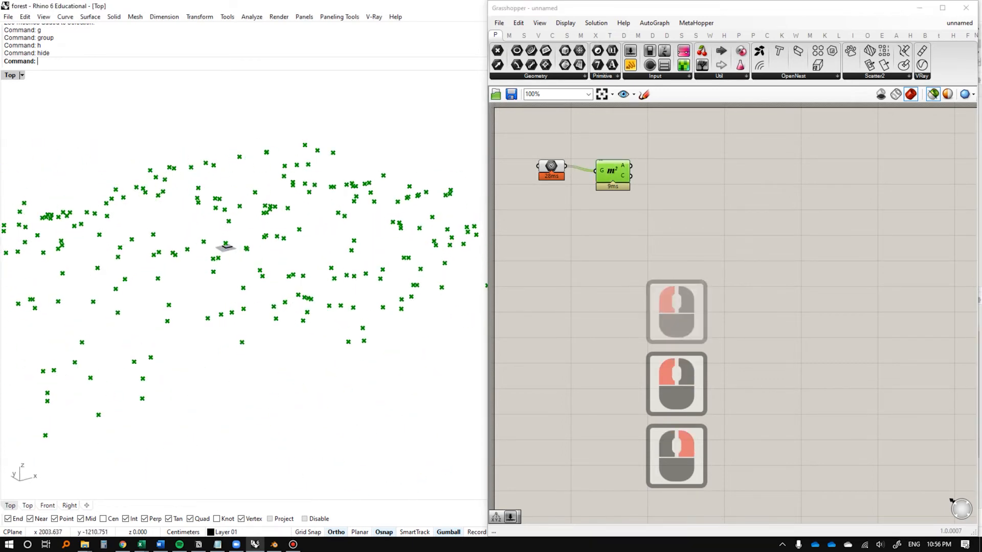
middle_click(620, 173)
left_click(642, 195)
left_click(646, 209)
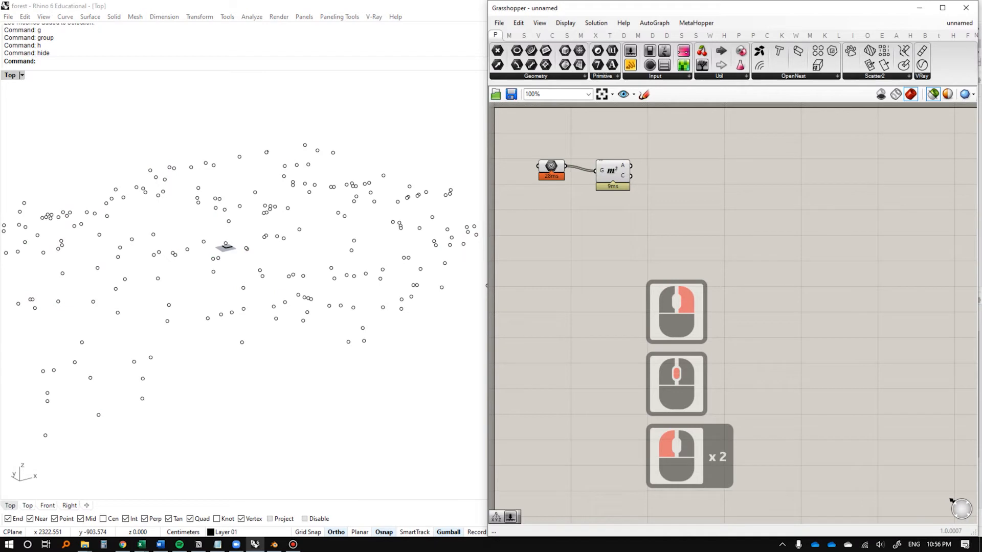
Minimize the Grasshopper window and show all hidden objects in the Rhino model.
left_click(919, 7)
left_click(567, 163)
type("show")
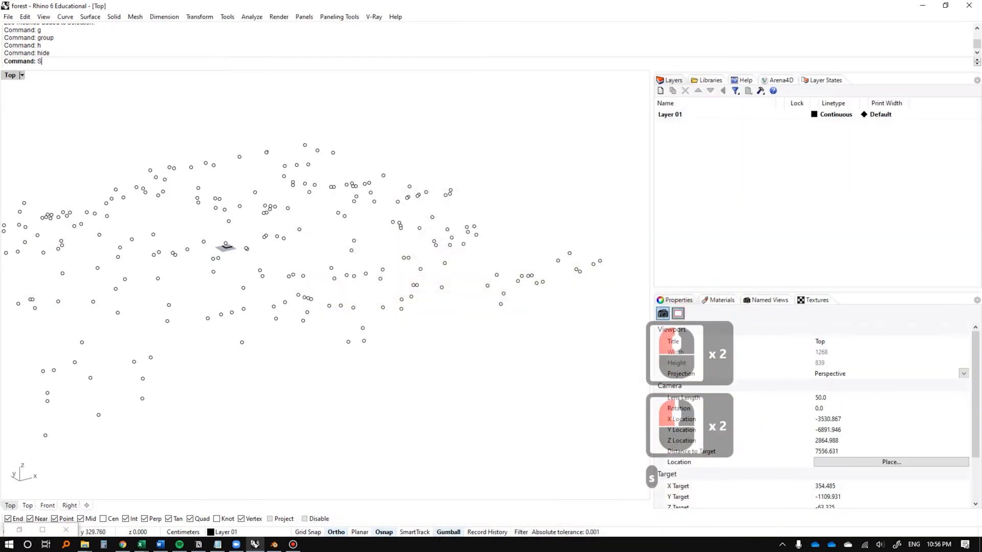
key("Return")
right_click_drag(256, 292, 414, 284, "shift")
Try to select all surfaces in the model with SelSrf.
type("s")
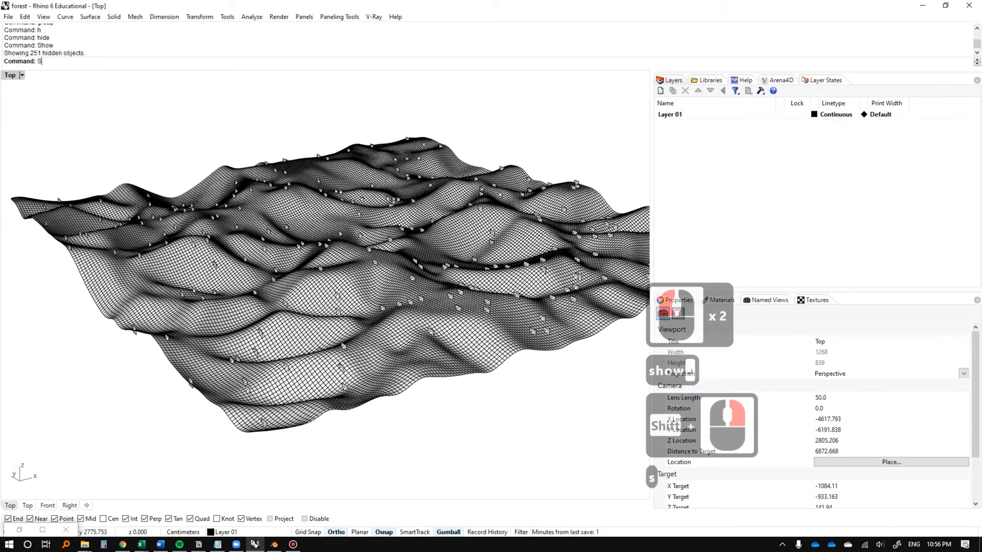
type("elSrf")
key("Return")
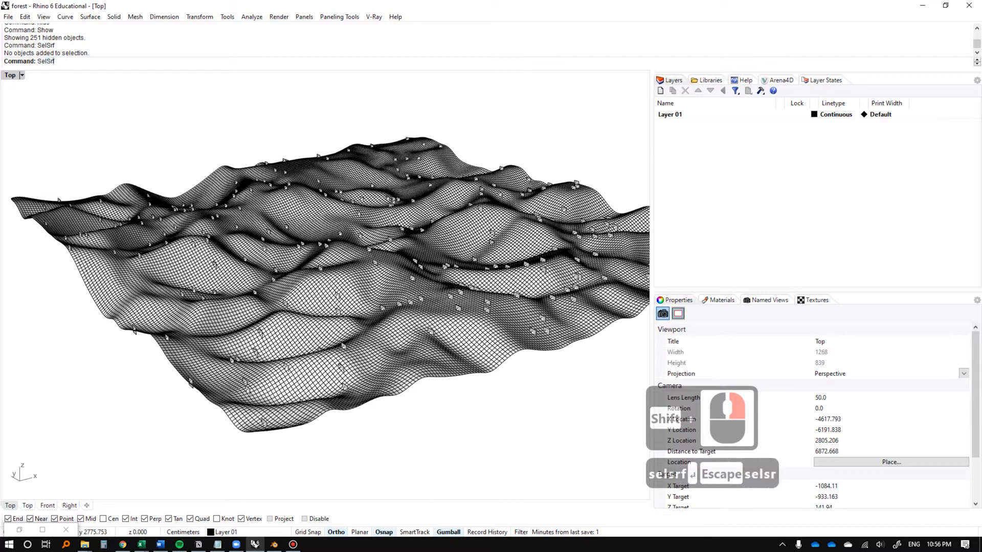
key("Return")
Select the terrain mesh and hide it, keeping the scattered planes and points visible.
scroll(413, 273, "up", 2)
left_click(413, 273)
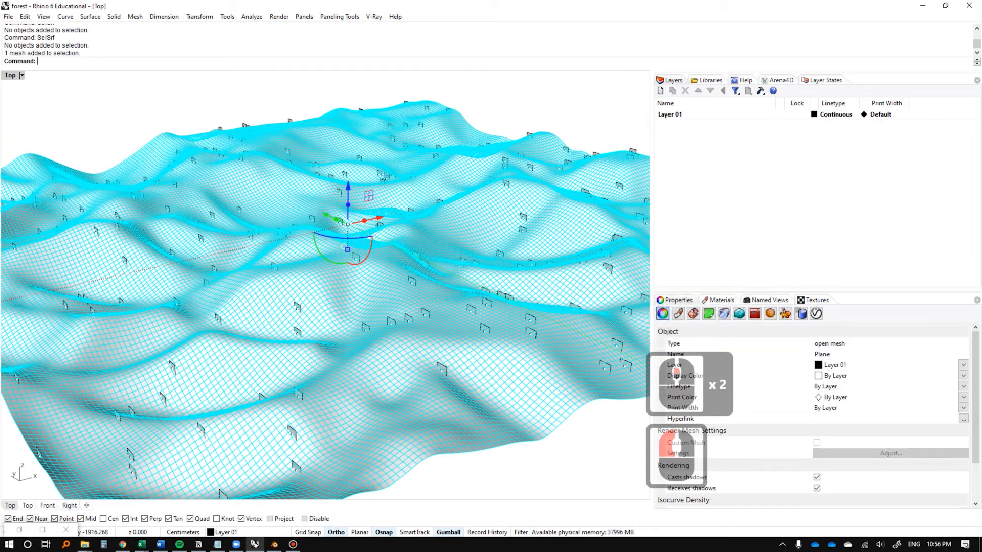
key("Return")
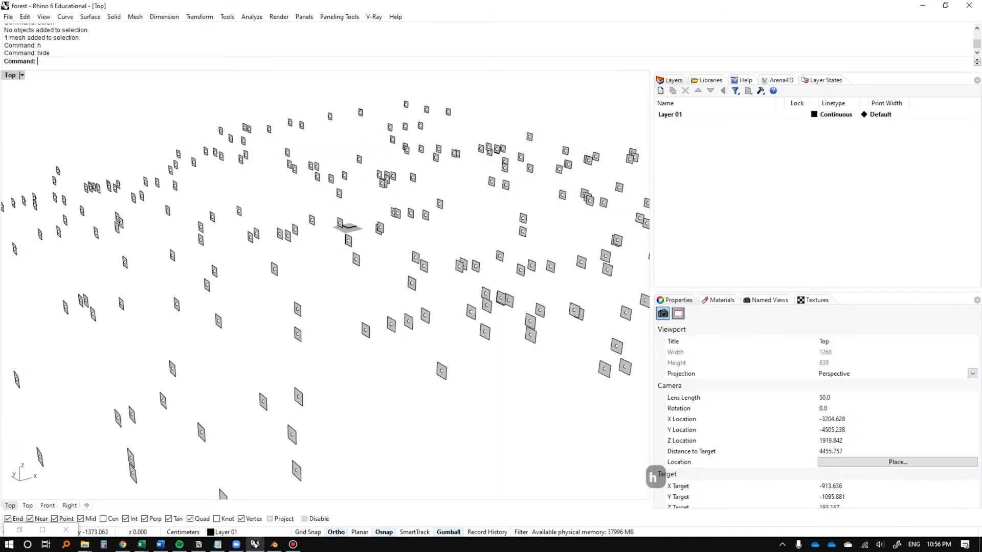
Select all the scattered plane meshes with SelMesh, delete them, and show the hidden terrain mesh.
key("Return")
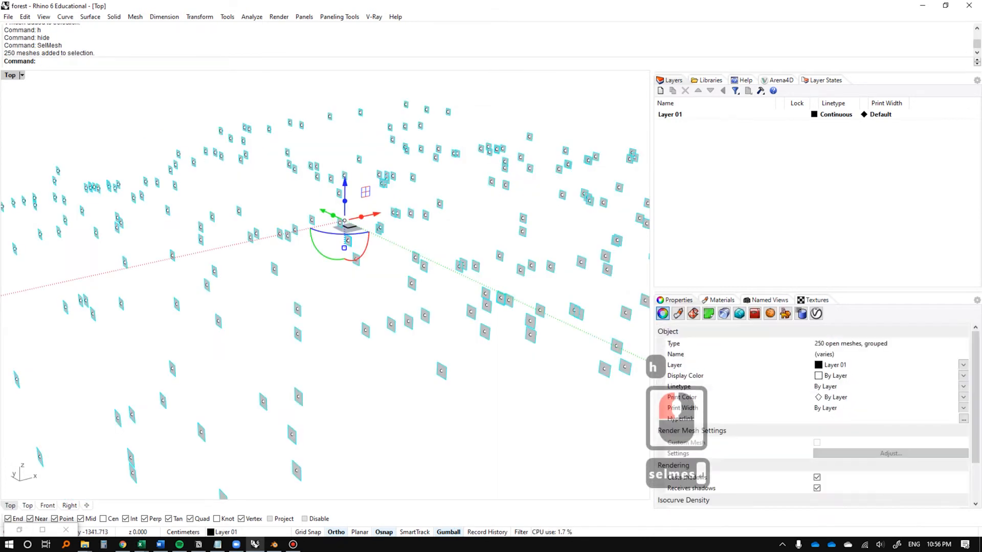
right_click_drag(323, 323, 270, 310, "shift")
key("Delete")
scroll(402, 271, "down", 4, "shift")
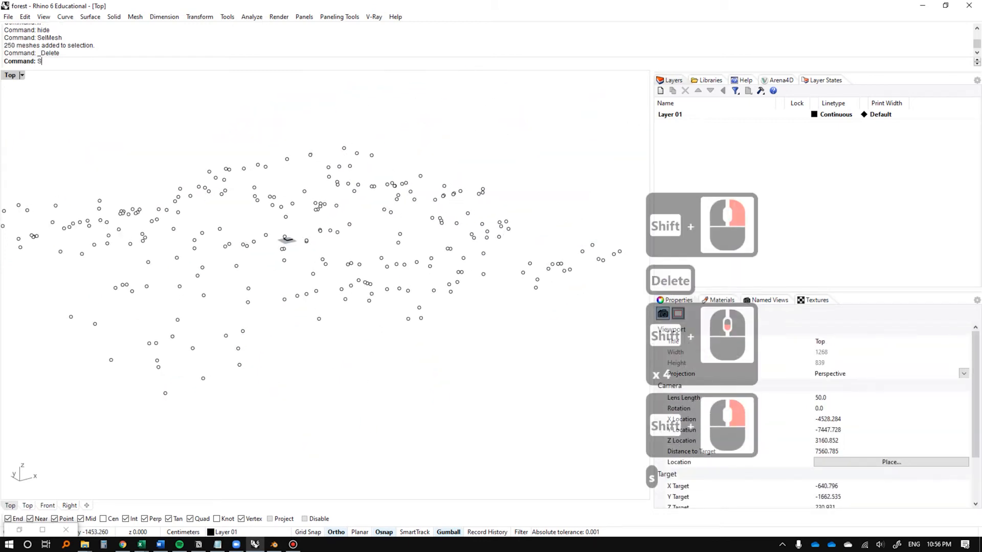
type("show")
key("Return")
Examine how the baked centroid points sit across the terrain surface from several angles.
scroll(287, 239, "up", 3)
right_click_drag(286, 239, 205, 204)
right_click_drag(204, 204, 133, 205, "shift")
right_click_drag(276, 256, 347, 202)
scroll(292, 273, "down", 4)
right_click_drag(286, 246, 450, 216, "shift")
right_click_drag(388, 214, 328, 259, "shift")
right_click_drag(388, 245, 274, 254, "shift")
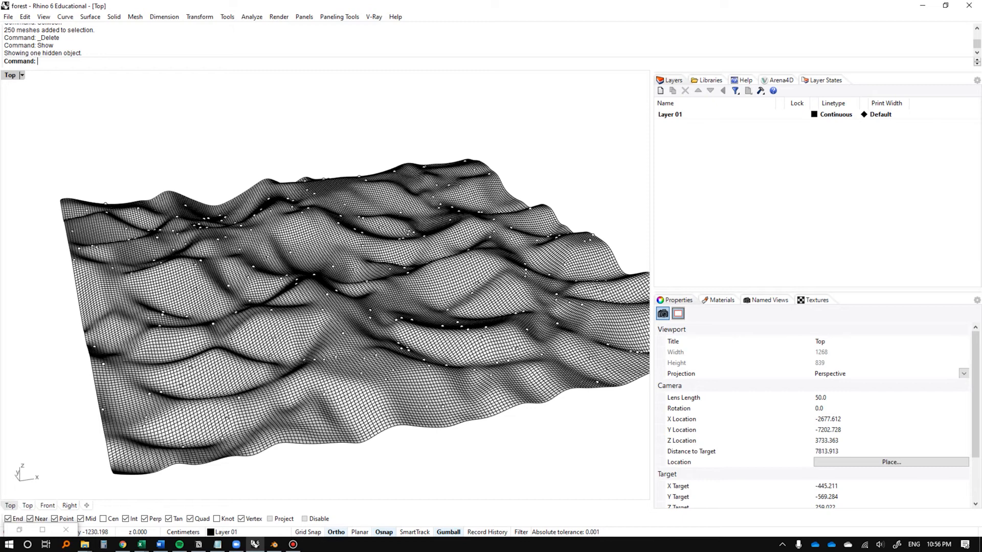
right_click_drag(328, 255, 225, 255, "shift")
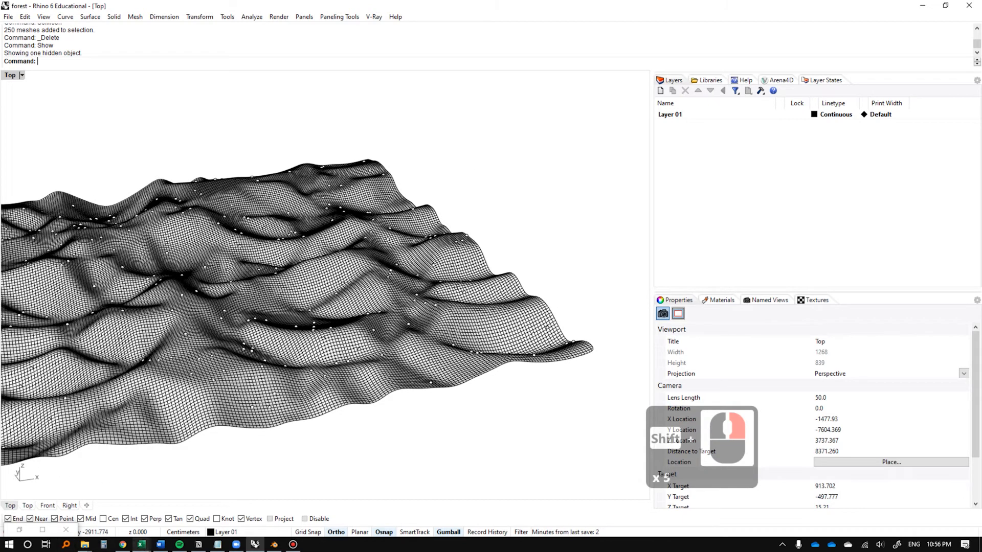
Switch to File Explorer and open the !Blocks folder inside the Rhino documents folder.
left_click(85, 544)
left_click(164, 498)
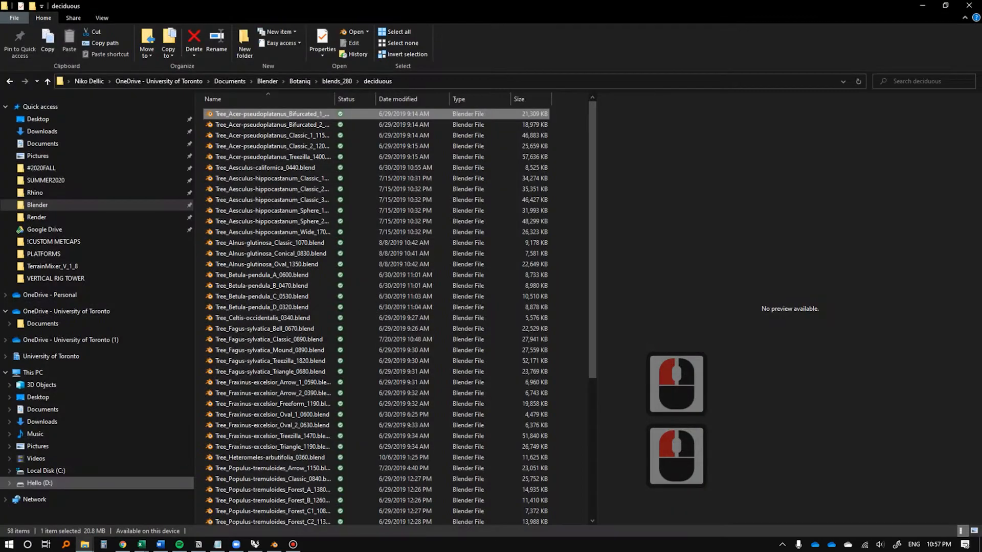
left_click(35, 192)
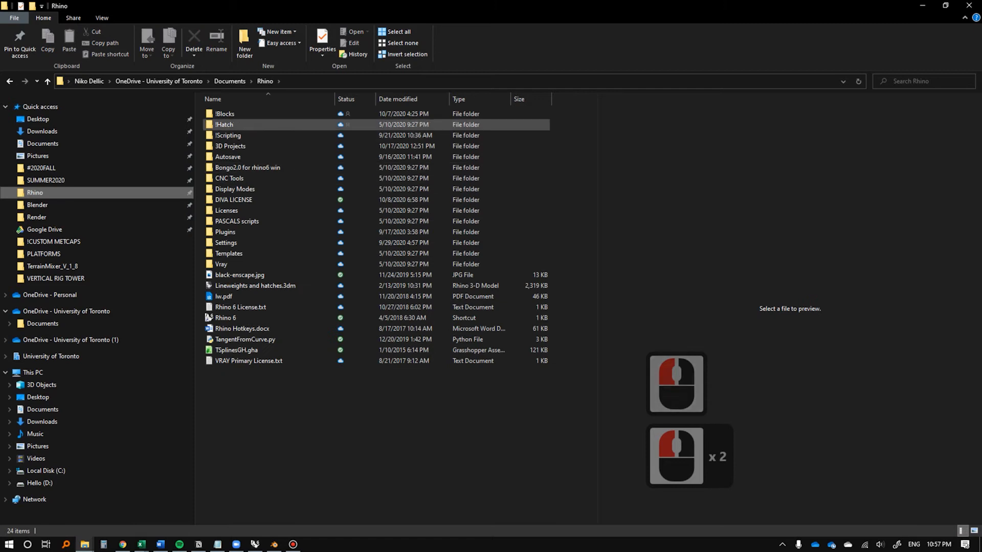
double_click(225, 114)
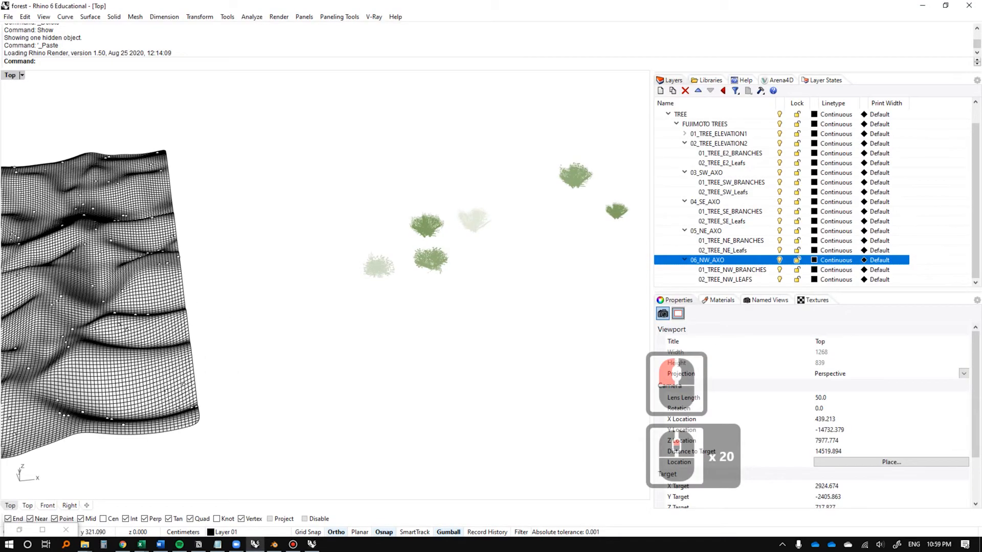
Examine the pasted tree blocks beside the terrain and select the pale rounded tree block.
scroll(419, 287, "up", 5)
right_click_drag(419, 286, 342, 283)
scroll(399, 286, "up", 12)
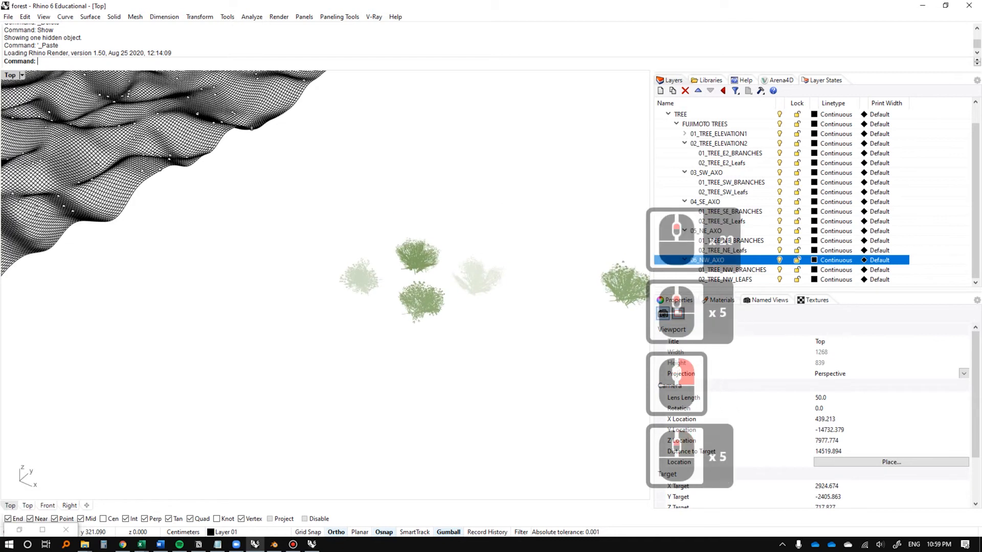
right_click_drag(256, 287, 329, 279)
scroll(358, 271, "up", 13)
scroll(325, 289, "up", 5)
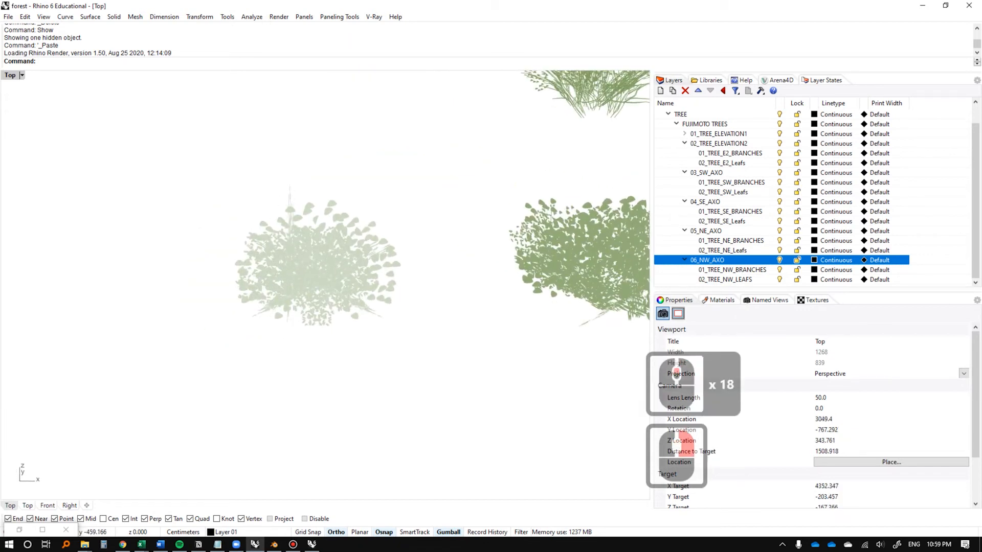
left_click(343, 222)
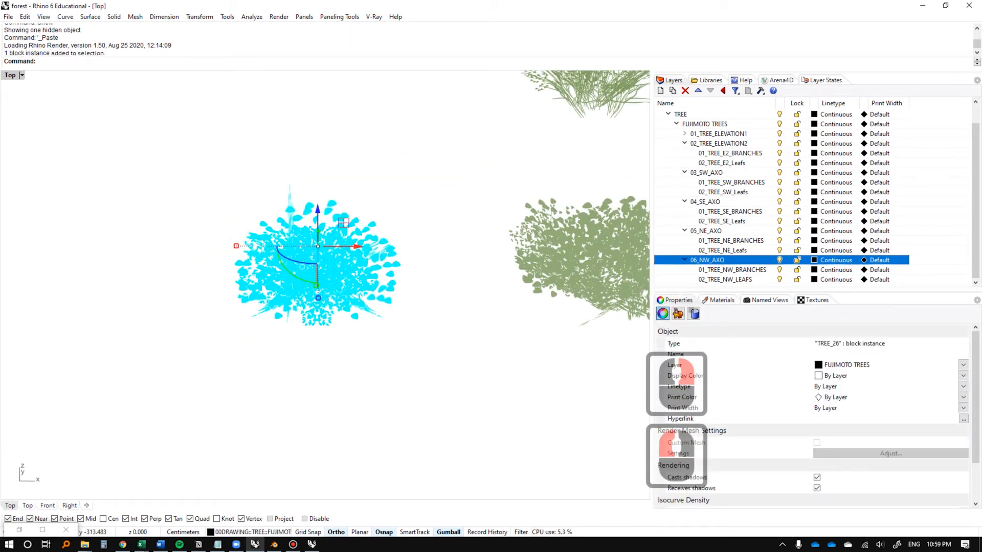
Turn off the tree layers from 02_TREE_ELEVATION2 through 06_NW_AXO.
left_click(719, 134)
left_click(718, 143)
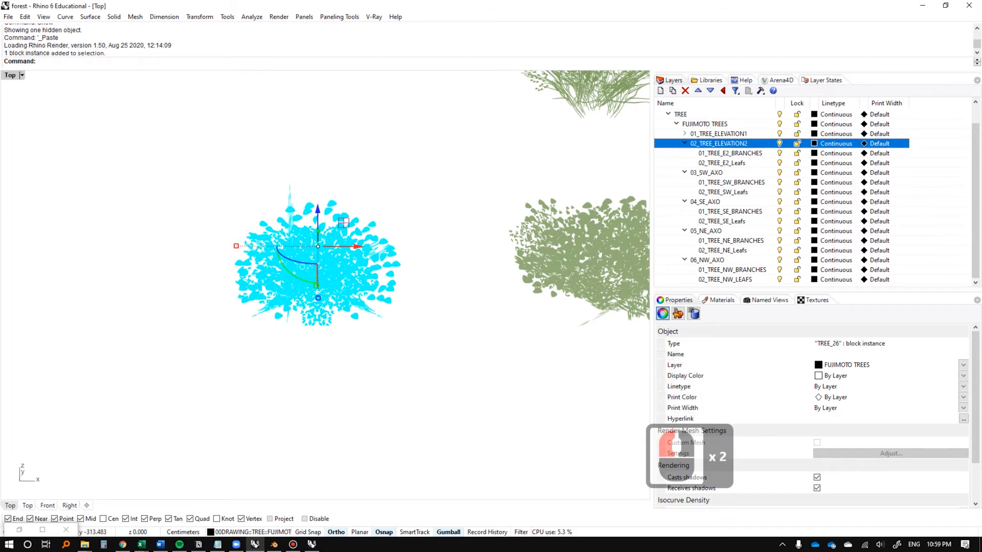
left_click(707, 260, "shift")
left_click(779, 260)
left_click(445, 338)
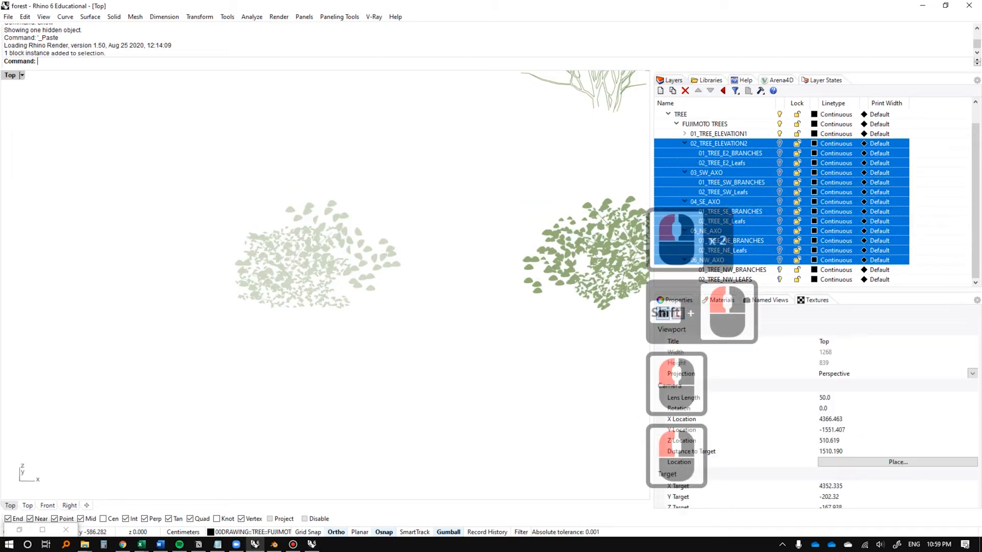
mouse_move(445, 337)
right_mouse_down()
mouse_move(603, 340)
mouse_move(439, 334)
right_mouse_up()
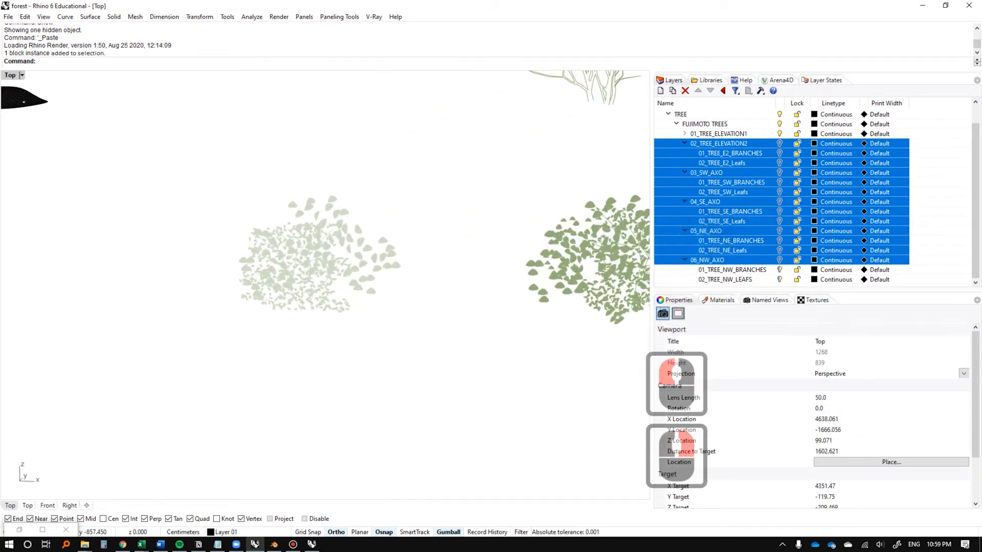
Turn off the 01_TREE_ELEVATION1 layer and turn on 02_TREE_ELEVATION2.
left_click(719, 134)
left_click(719, 144)
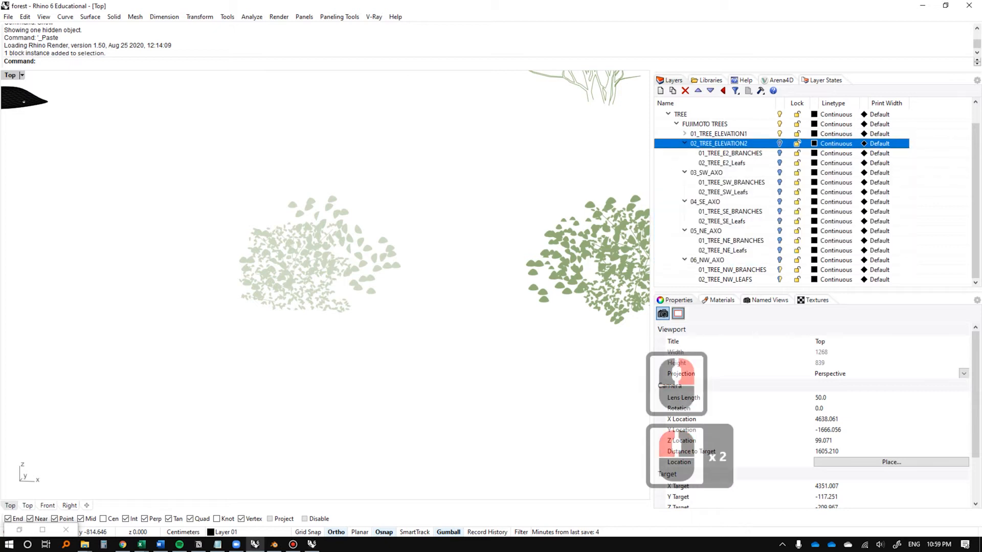
left_click(779, 133)
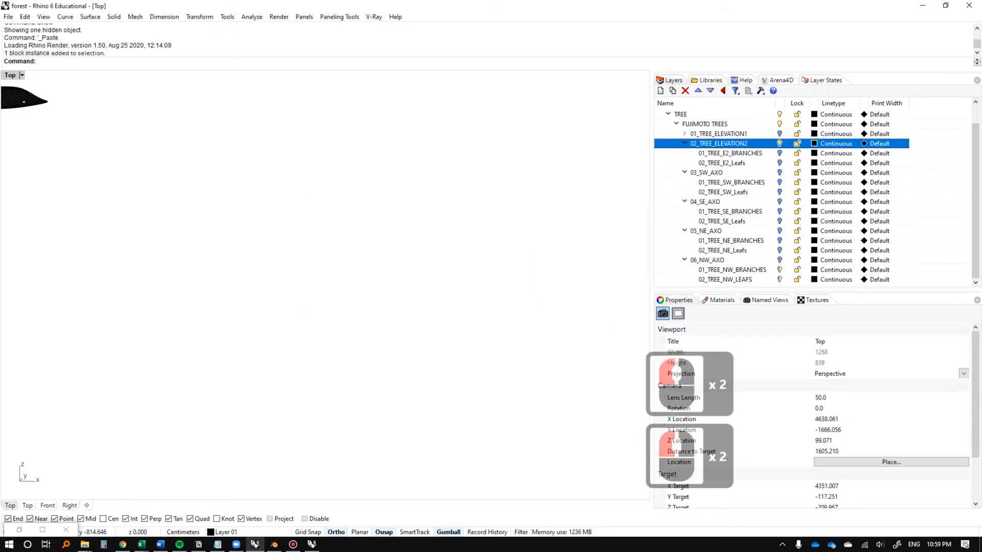
scroll(325, 286, "down", 13)
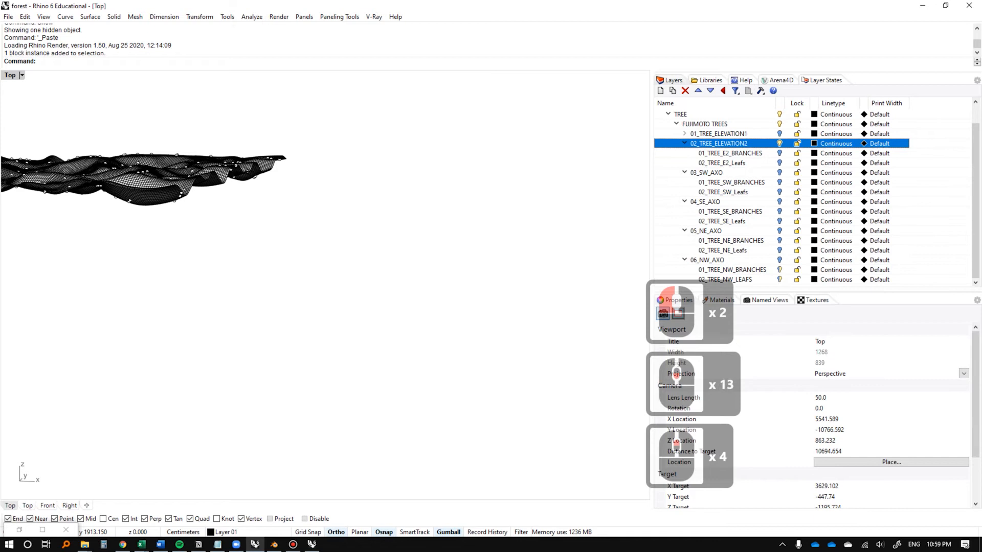
Turn 01_TREE_ELEVATION1 back on, along with the branches and leafs sublayers of 02_TREE_ELEVATION2, and collapse the latter's sublayers.
left_click(718, 134)
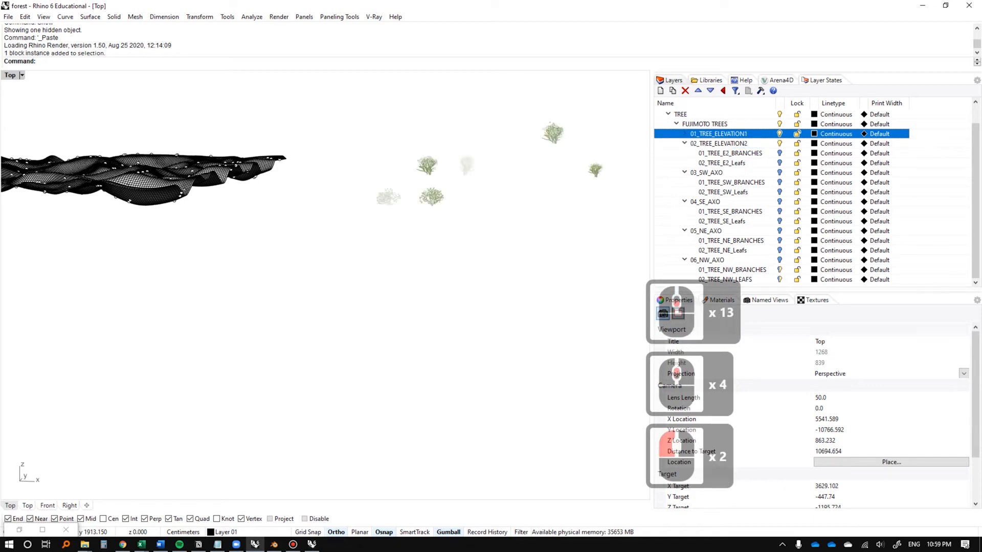
left_click(735, 154)
left_click(721, 163)
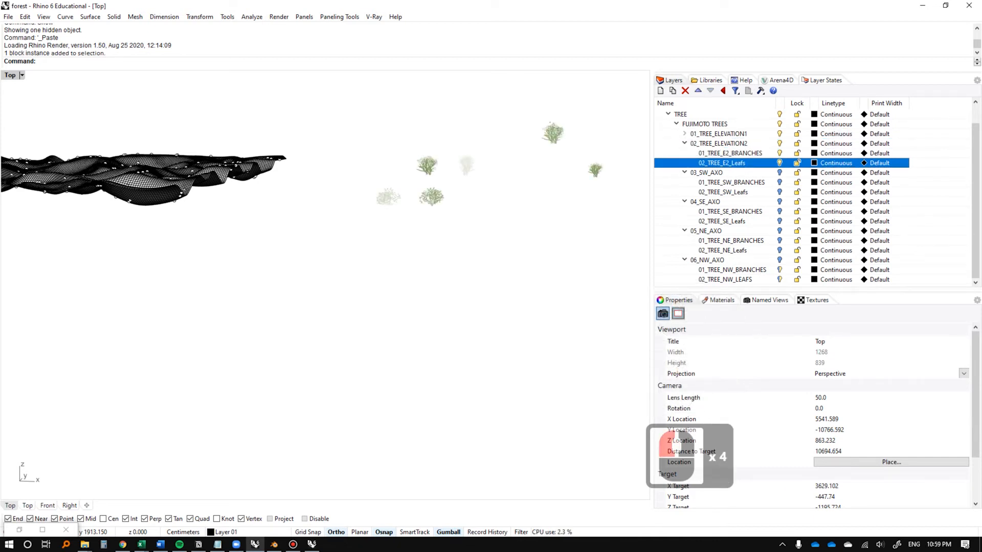
left_click(706, 173)
left_click(684, 143)
Turn on the axonometric tree layers from 03_SW_AXO through 06_NW_AXO together.
left_click(684, 173)
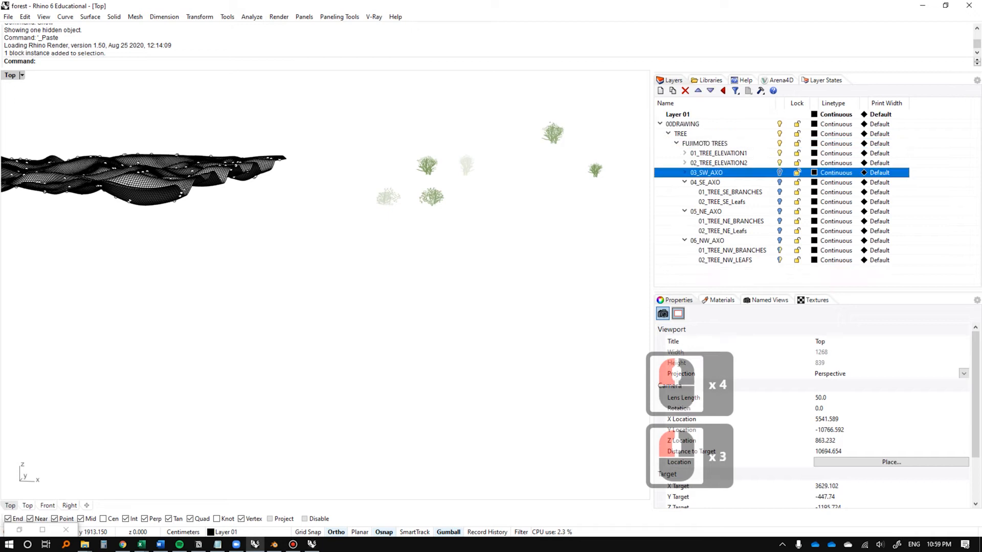
left_click(684, 173)
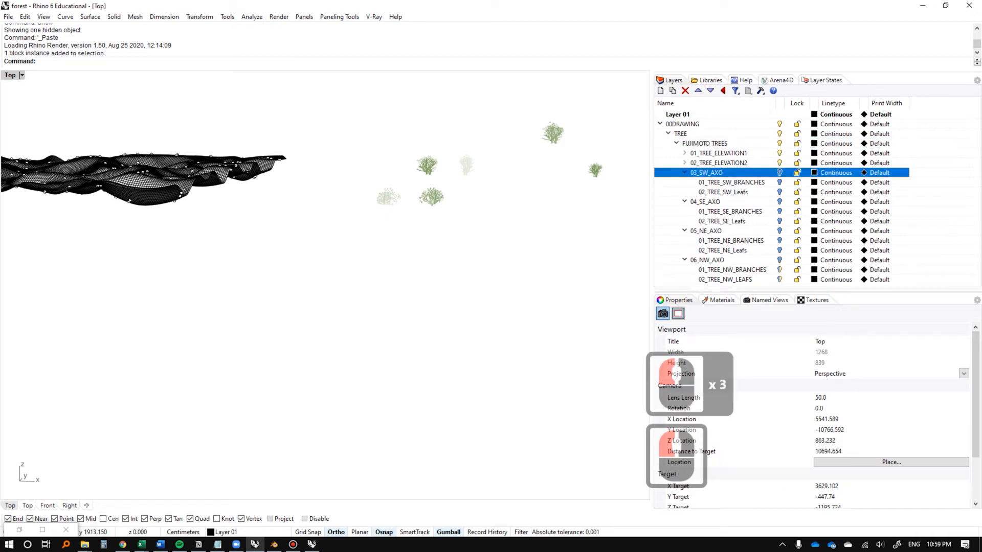
left_click(707, 260, "shift")
scroll(394, 197, "up", 8)
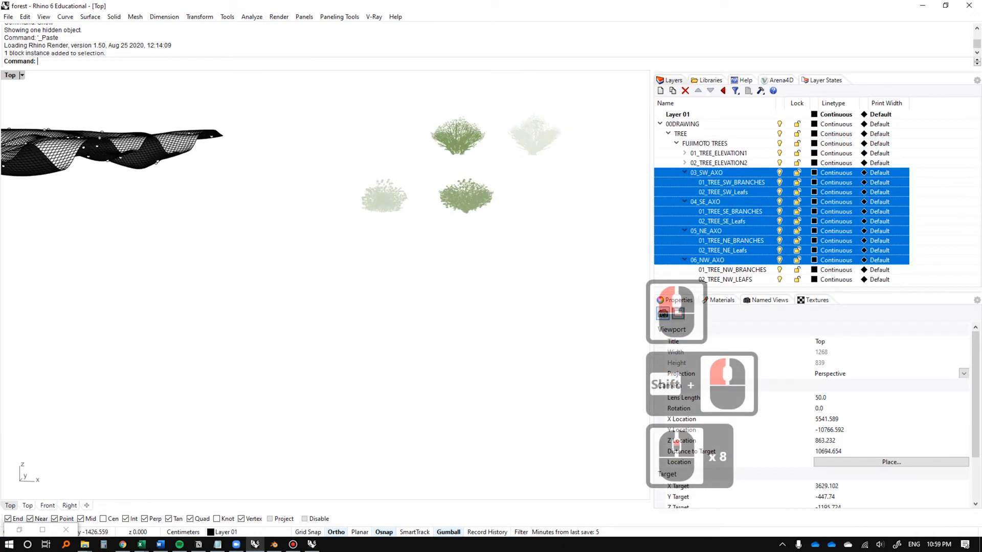
Collapse the sublayers of 03_SW_AXO, 04_SE_AXO, 05_NE_AXO and 06_NW_AXO.
left_click(685, 173)
left_click(684, 173)
left_click(684, 173)
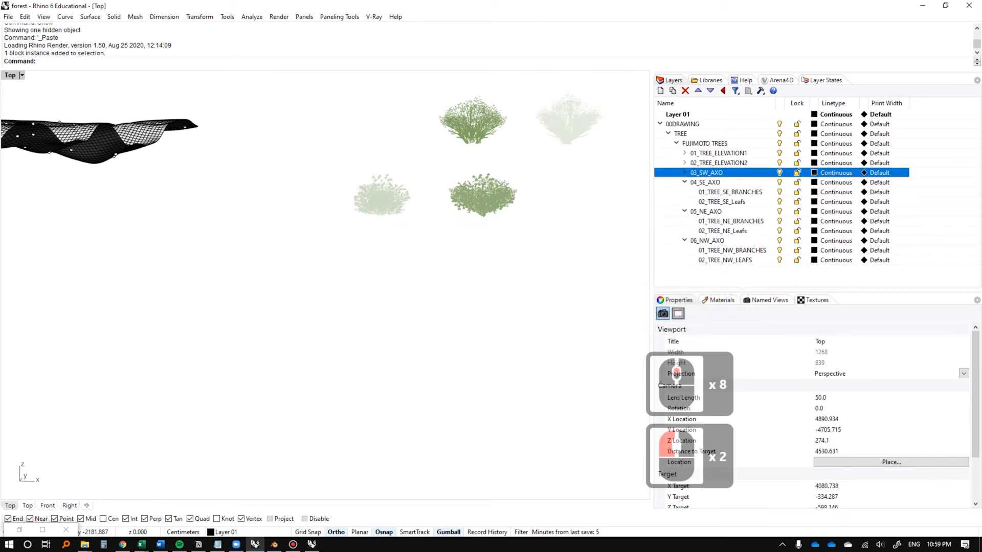
left_click(684, 182)
left_click(685, 193)
left_click(684, 202)
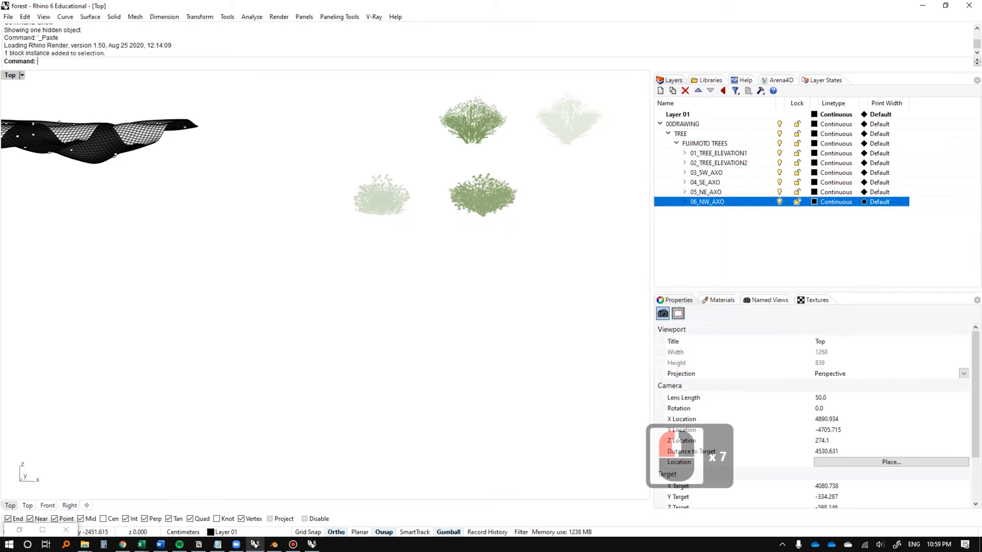
Turn off layers 02_TREE_ELEVATION2 through 06_NW_AXO so only 01_TREE_ELEVATION1 shows the tree blocks.
scroll(394, 210, "up", 5)
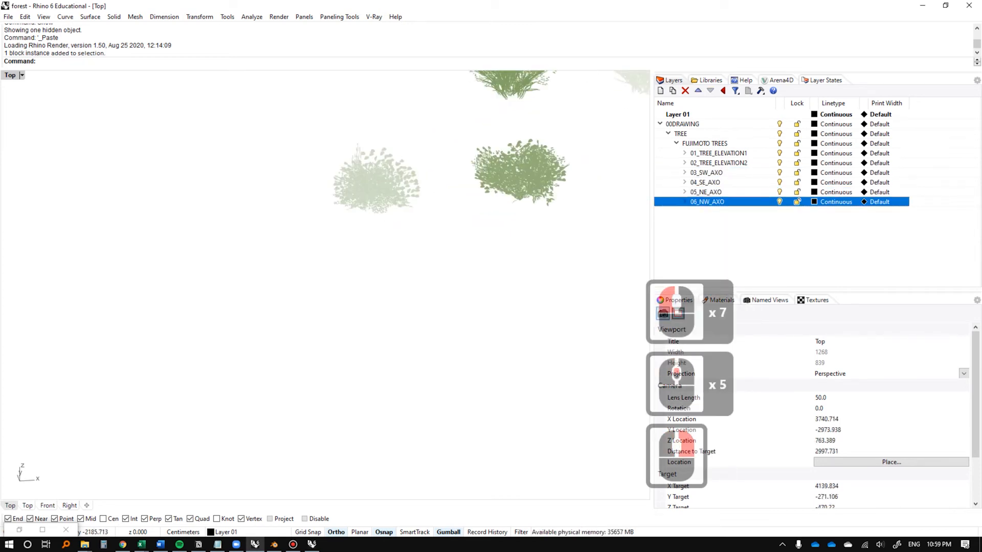
left_click(718, 162, "shift")
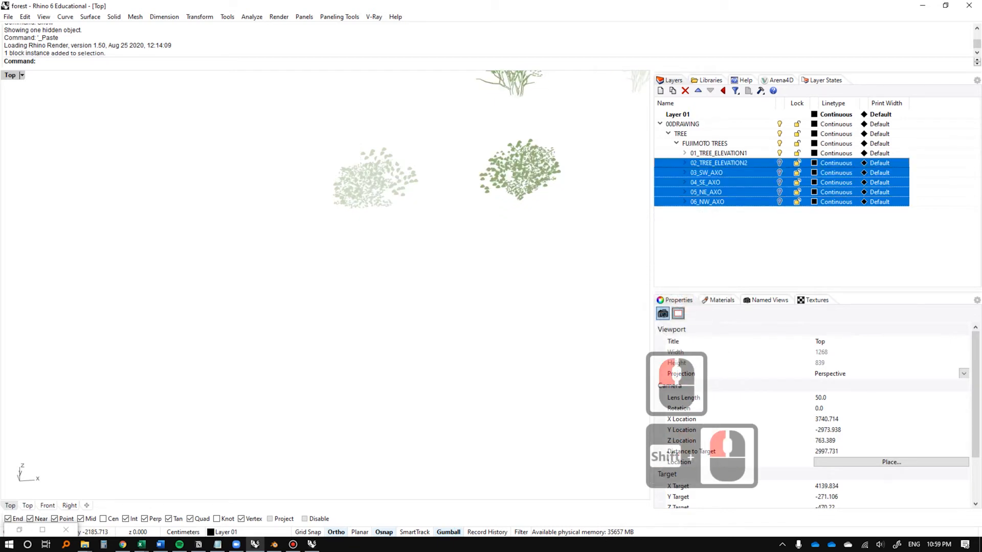
mouse_move(363, 216)
right_mouse_down()
mouse_move(366, 276)
mouse_move(363, 216)
right_mouse_up()
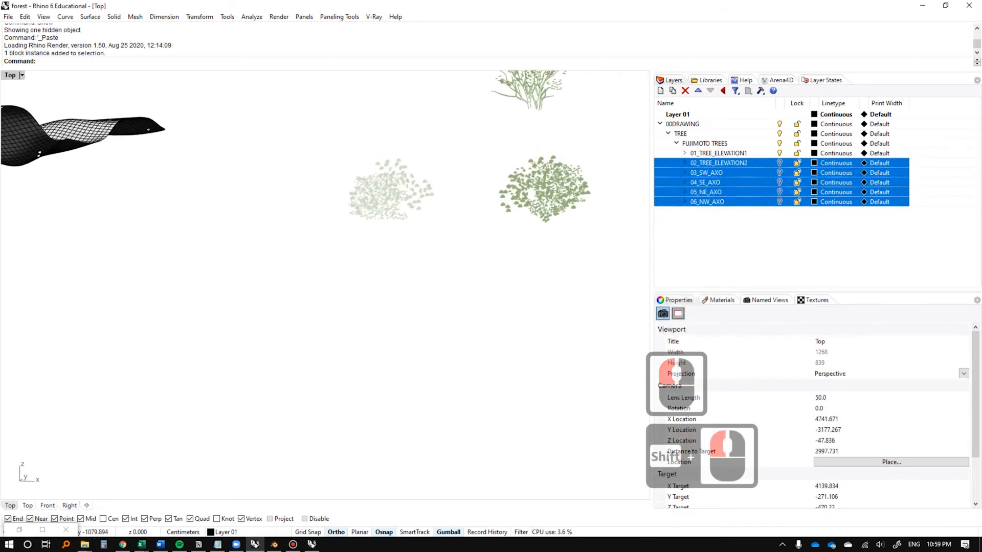
Switch the viewport to the Front view to look at the tree blocks in elevation.
key("F2")
scroll(363, 215, "down", 5)
scroll(423, 180, "up", 5)
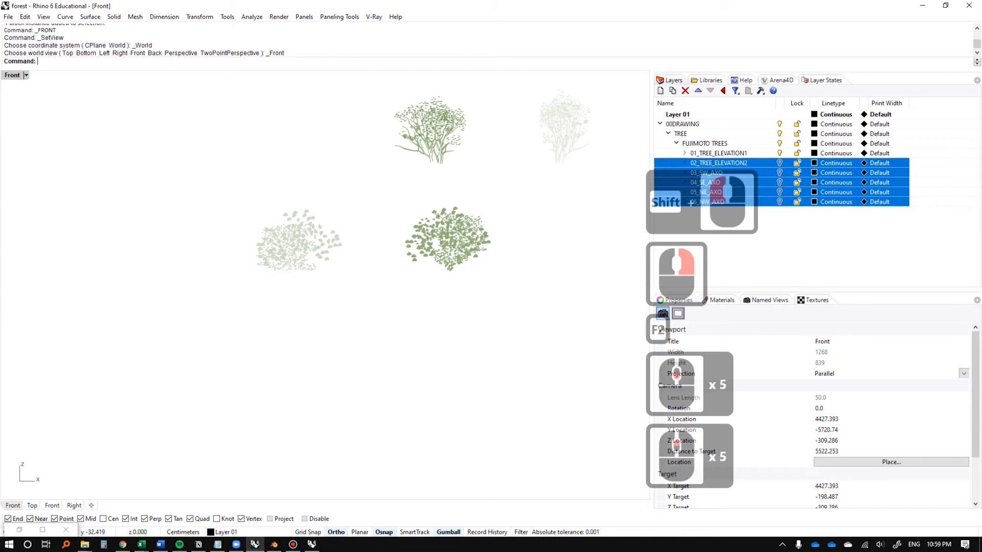
Turn off the 01_TREE_ELEVATION1 layer and turn on 02_TREE_ELEVATION2 to display the perpendicular tree elevations.
left_click(779, 153)
left_click(780, 153)
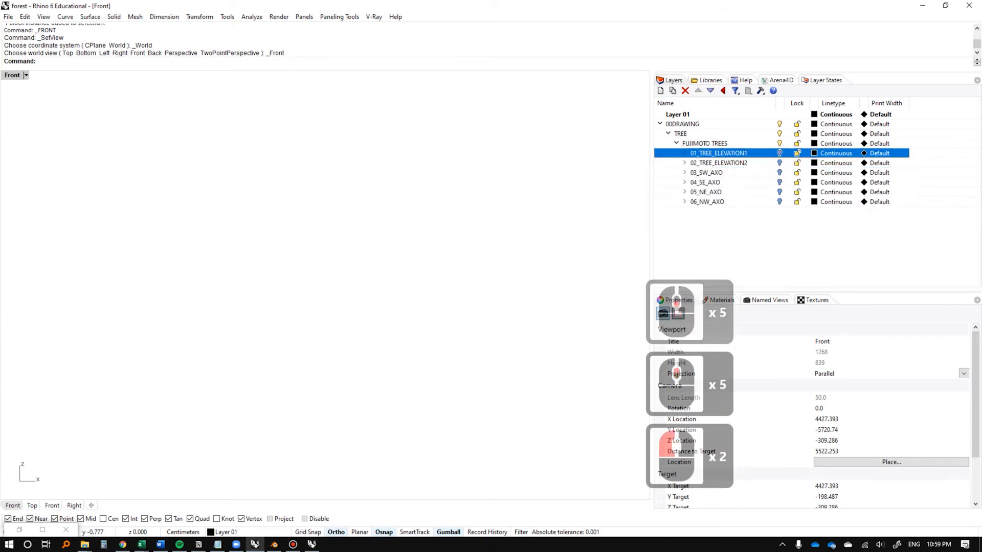
left_click(779, 163)
scroll(389, 278, "down", 4)
key("Caps_Lock")
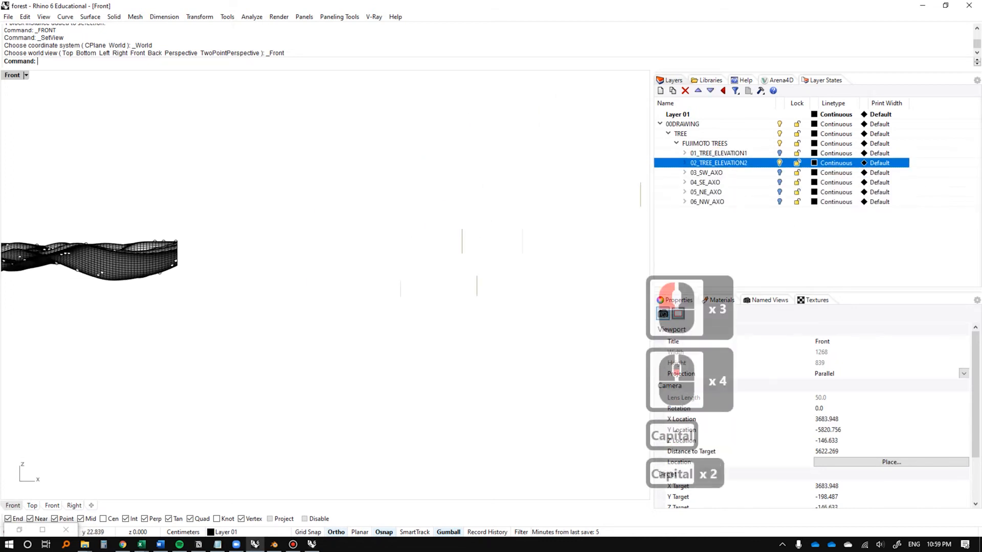
right_click_drag(327, 287, 388, 265, "ctrl+shift")
scroll(325, 286, "up", 7)
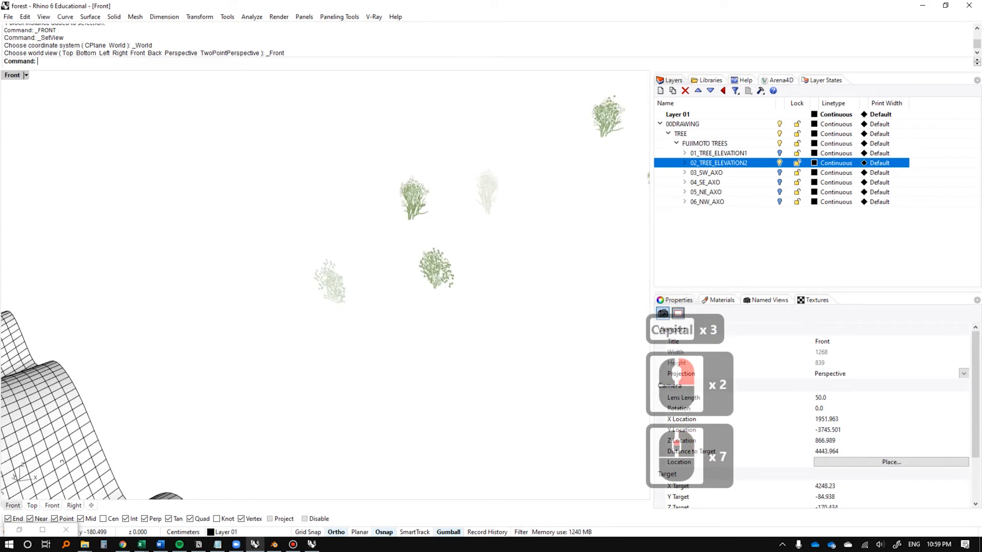
Show only the 03_SW_AXO tree layer and set the viewport to the SW isometric view.
left_click(719, 172)
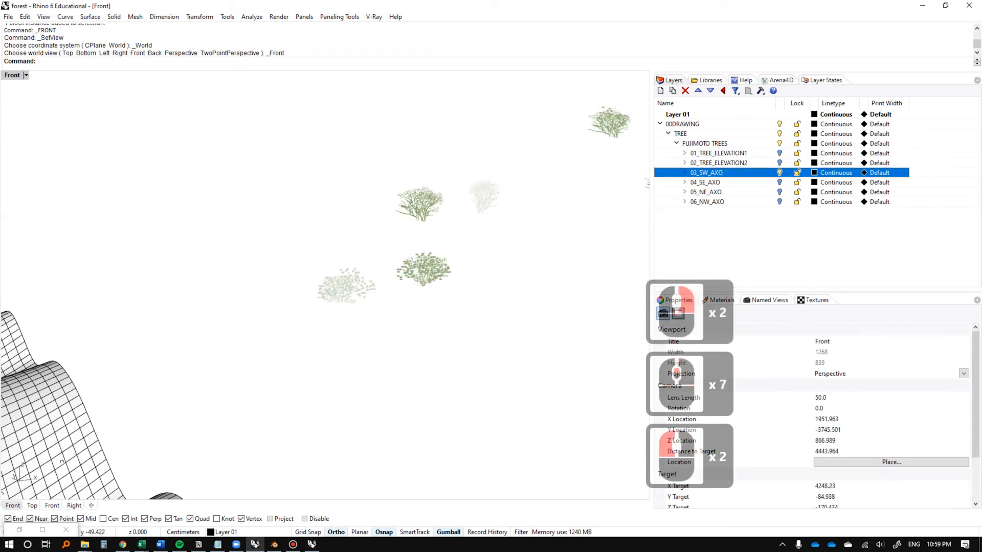
left_click(369, 311)
type("isome")
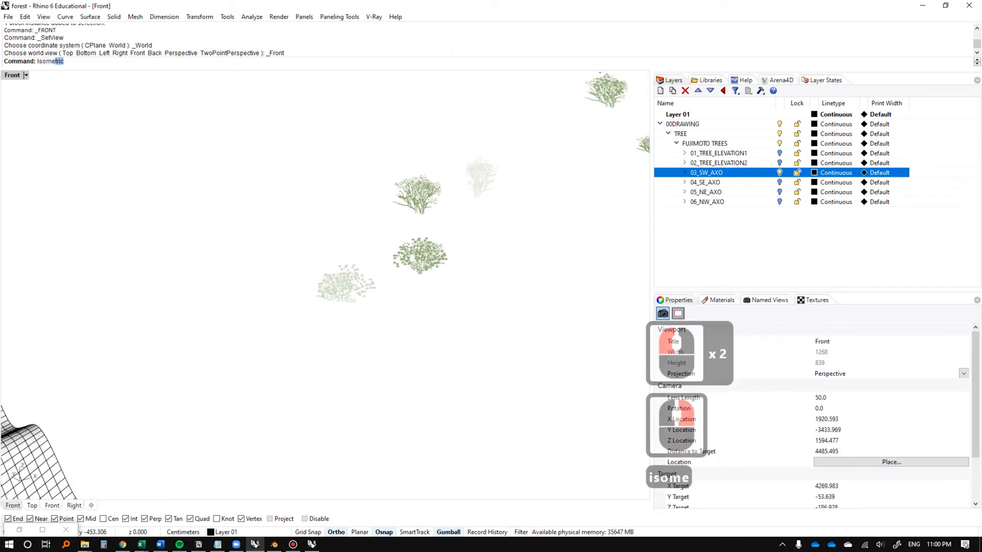
key("Return")
type("sw")
key("Return")
scroll(560, 190, "up", 6)
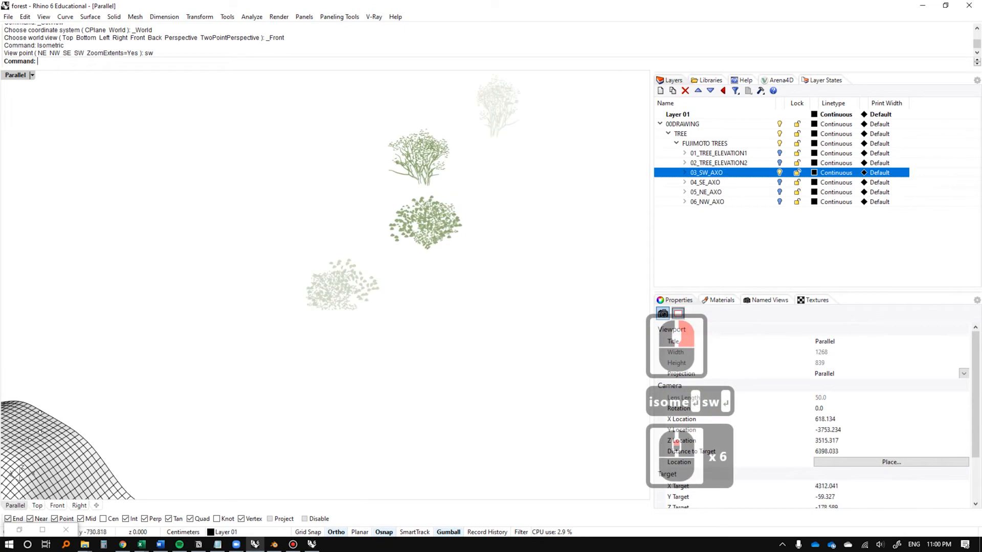
Turn off the 03_SW_AXO layer and turn on 01_TREE_ELEVATION1 to display the elevation tree blocks.
left_click(779, 173)
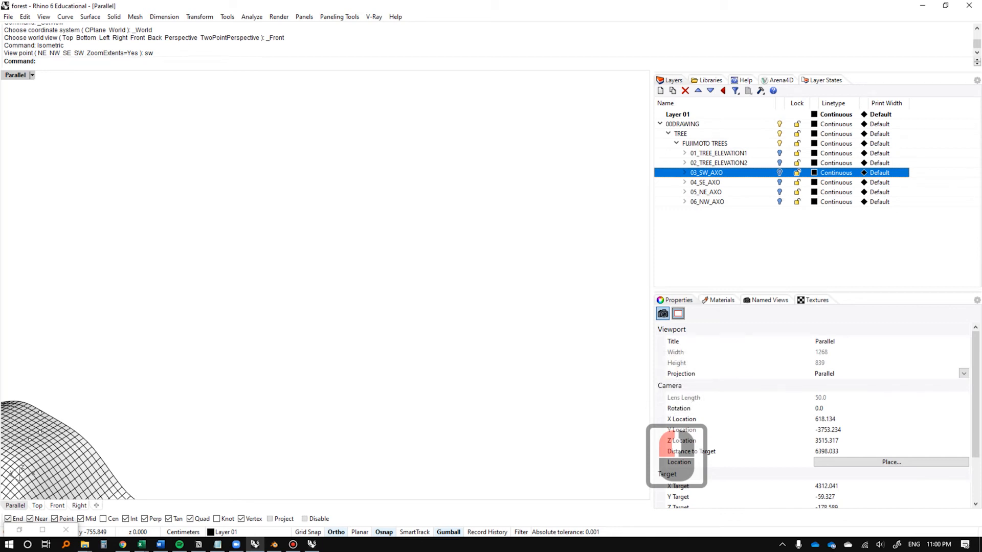
left_click(718, 153)
scroll(325, 286, "down", 4)
right_click_drag(324, 286, 286, 245, "shift")
scroll(286, 246, "down", 3)
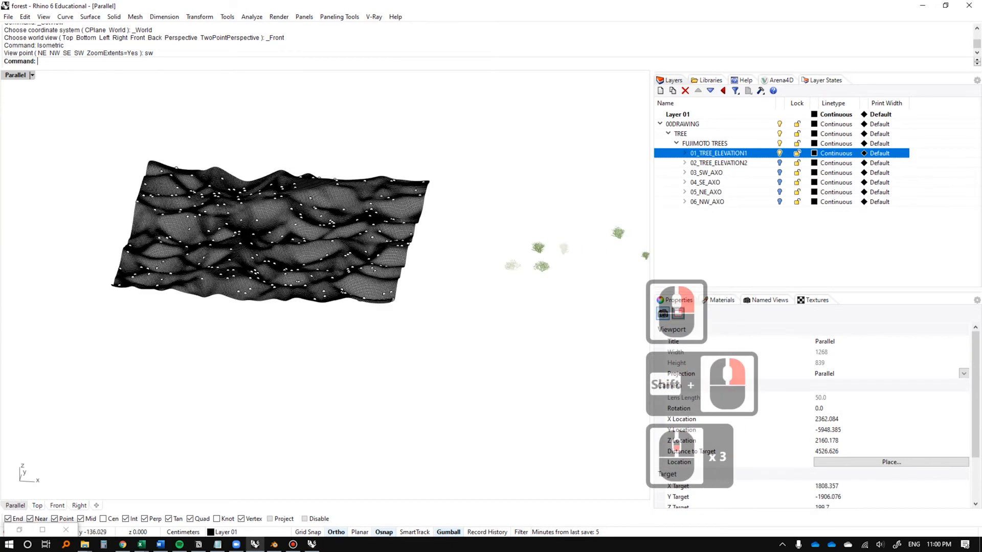
scroll(325, 286, "up", 3)
right_click_drag(325, 286, 256, 281, "shift")
scroll(256, 281, "up", 6)
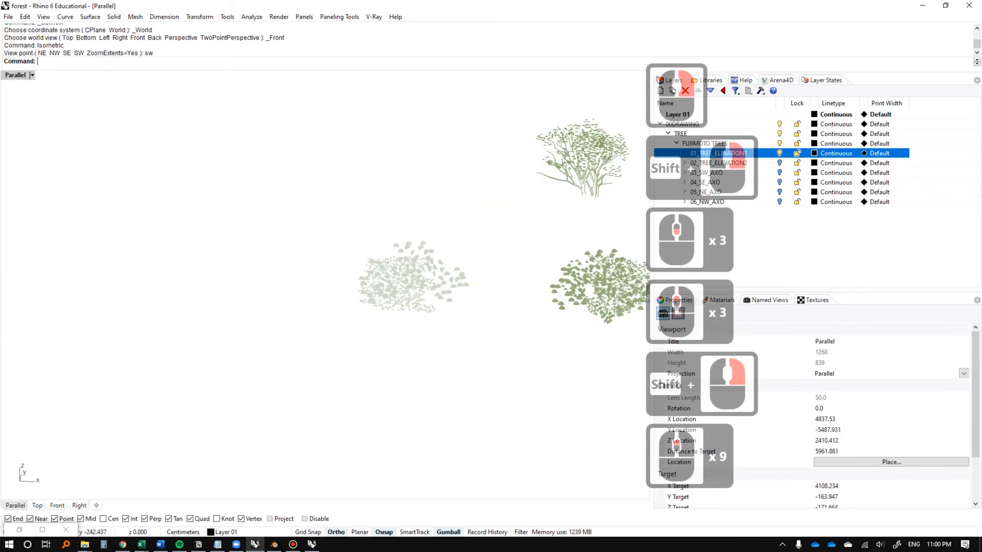
Select the pale tree block nearest the terrain and collapse the sublayers of FUJIMOTO TREES.
left_click(412, 279)
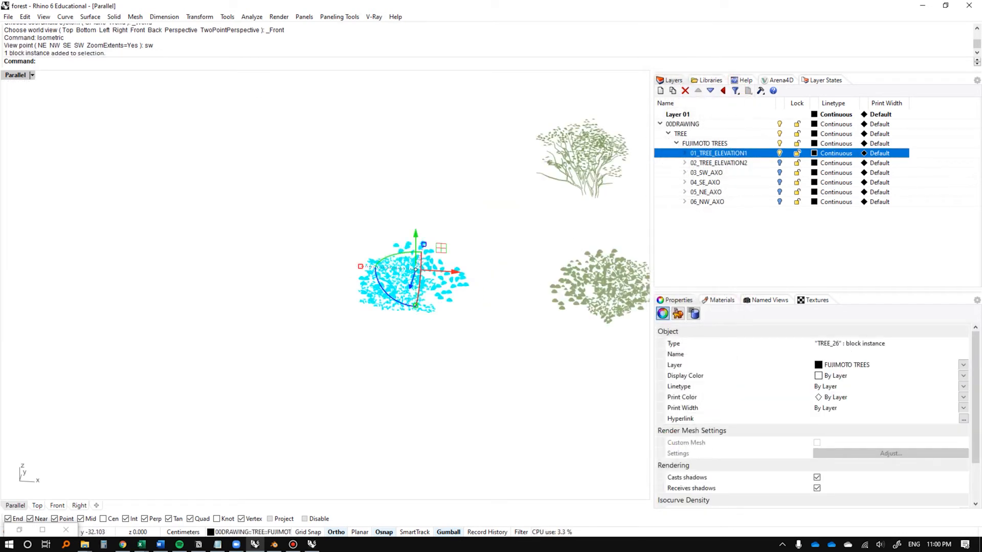
left_click(675, 143)
scroll(276, 271, "down", 6)
right_click_drag(276, 271, 522, 271, "shift")
scroll(532, 284, "down", 3)
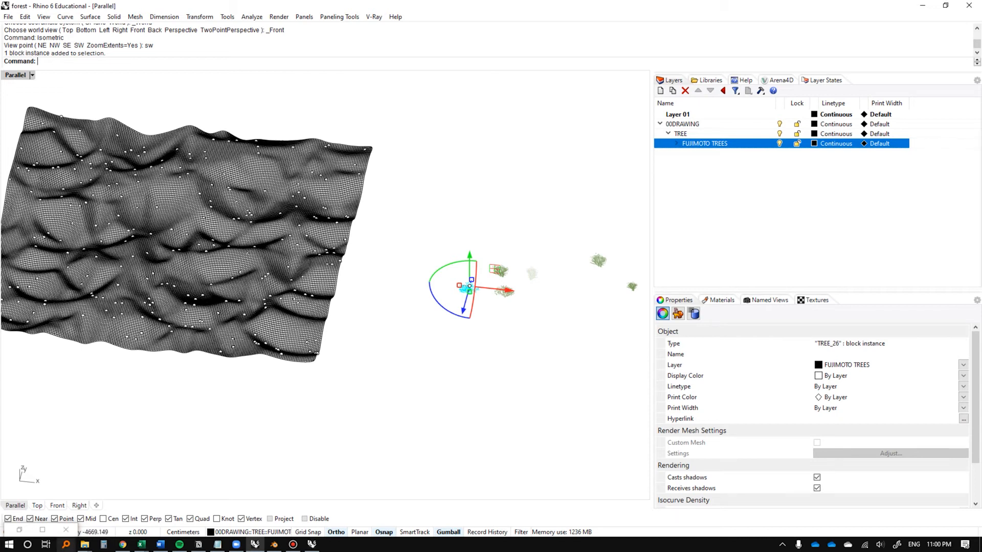
Switch to Grasshopper and arrange its window side by side with Rhino.
key("alt+Tab")
key("super+Left")
key("super+Right")
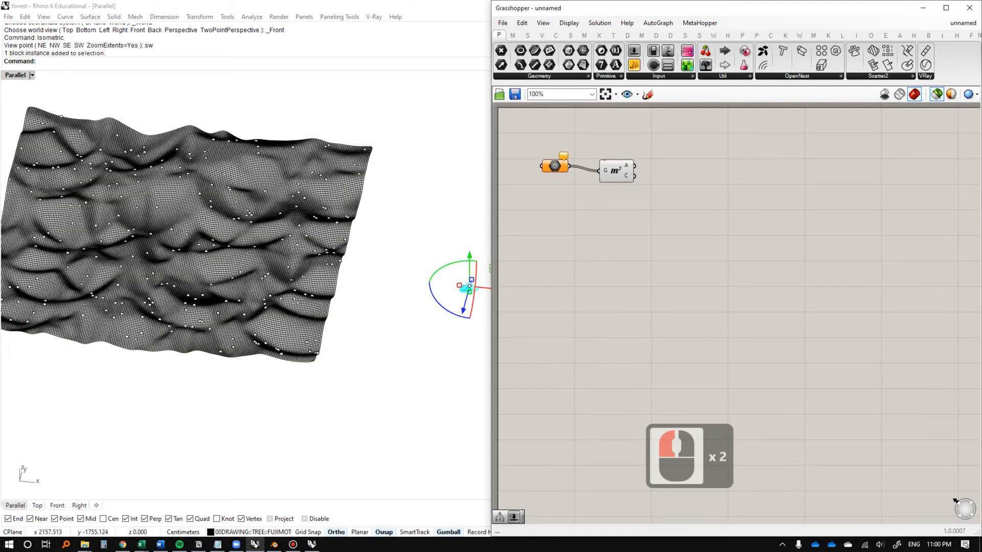
Hide the terrain mesh so that only the scattered points and tree blocks are shown.
right_click(465, 274)
double_click(465, 274)
scroll(451, 275, "down", 2)
right_click_drag(450, 274, 429, 240, "shift")
scroll(317, 240, "up", 5)
scroll(317, 240, "down", 3)
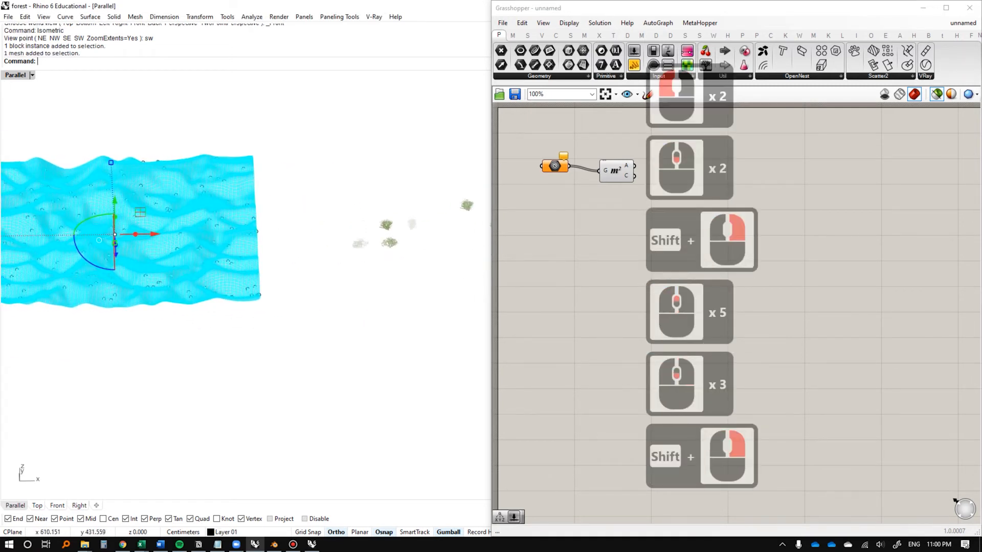
right_click(198, 239)
type("h")
key("Return")
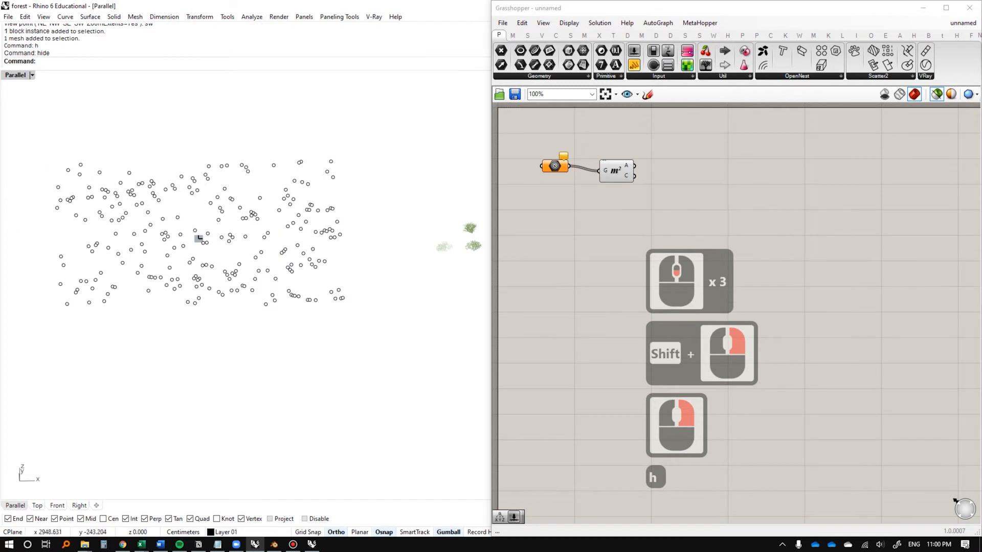
Add a Geometry parameter to the canvas and reference all the scattered terrain points in it.
left_click(199, 238)
double_click(583, 210)
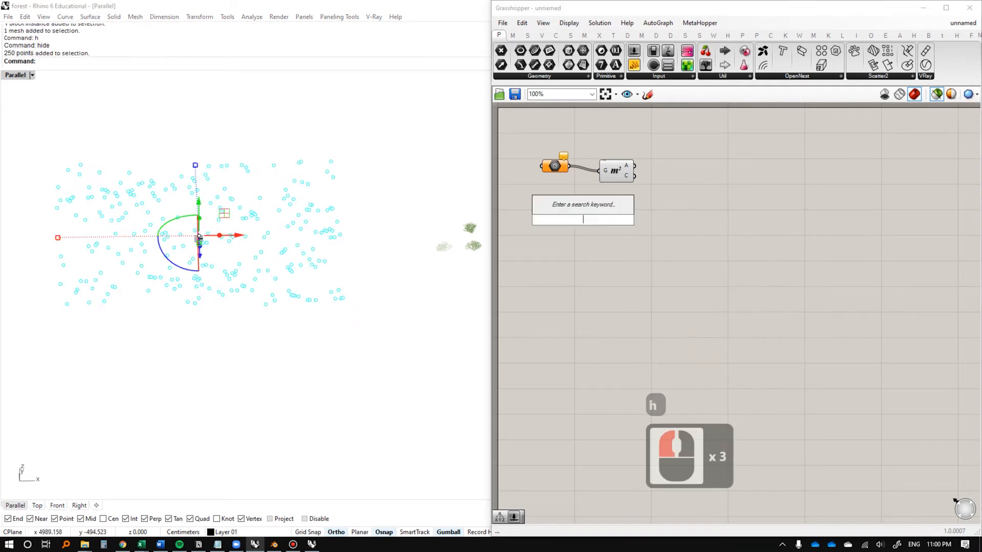
type("geo")
key("Return")
left_click(582, 220)
right_click(581, 220)
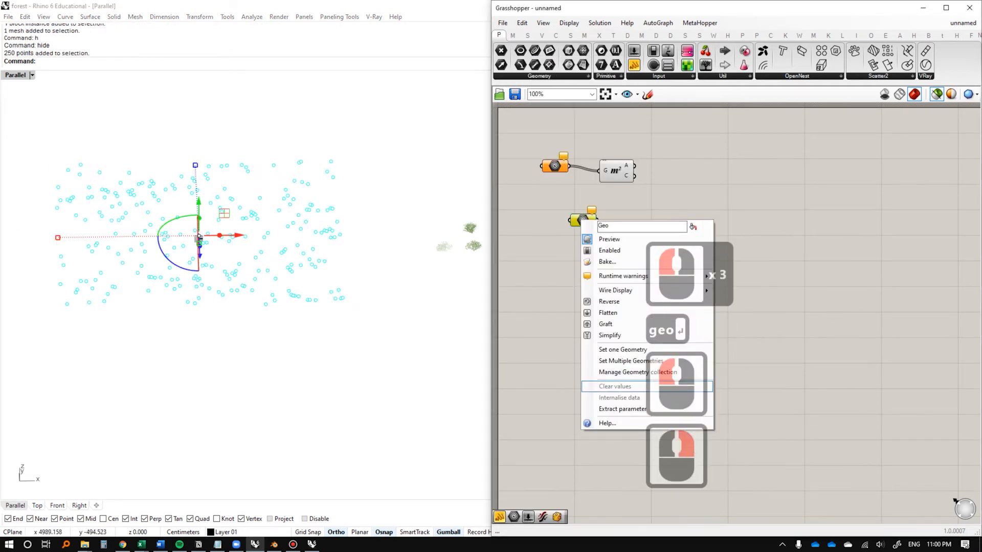
left_click(630, 360)
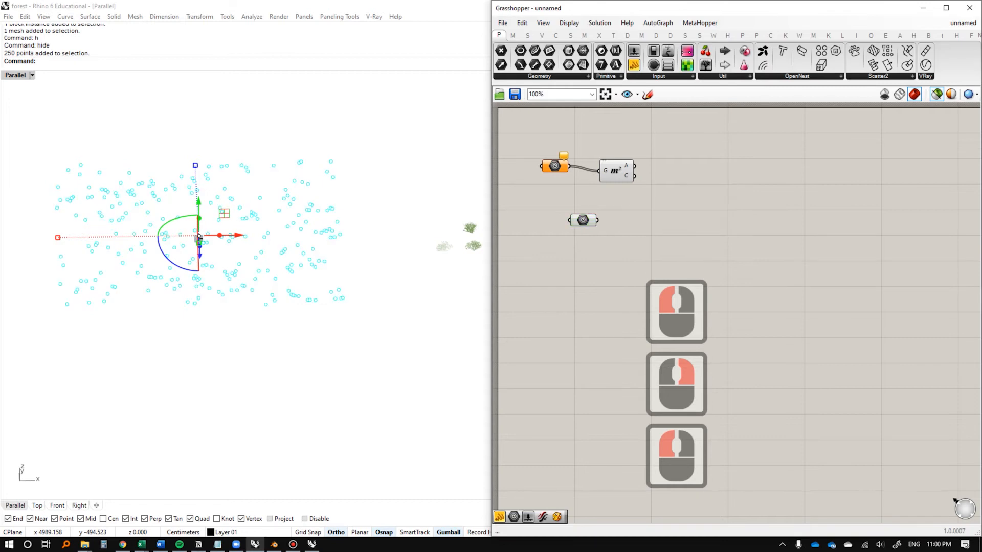
Add a Scatter component with its input controls and arrange it beside the Geometry parameter holding the points.
double_click(737, 301)
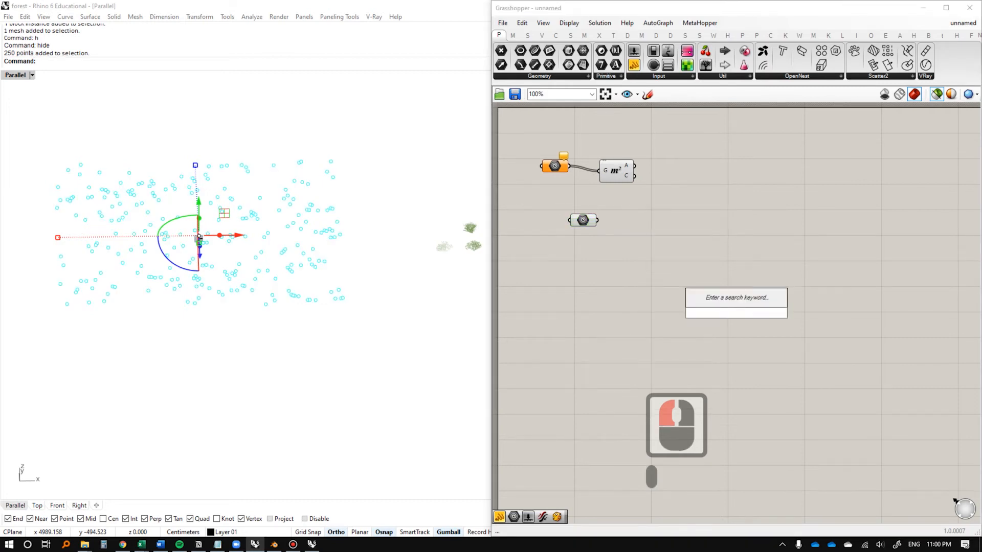
type("sca")
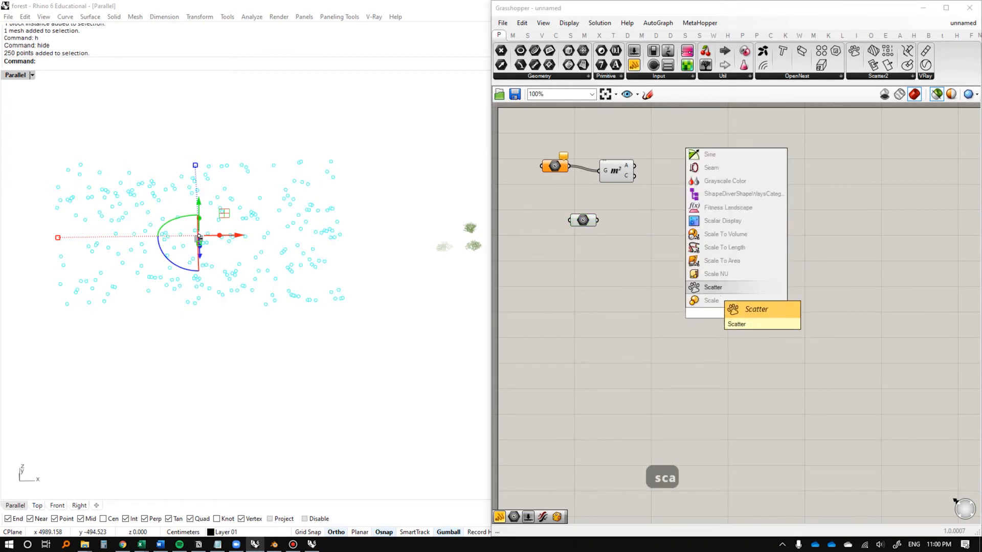
left_click(713, 288)
left_click_drag(595, 210, 812, 437)
left_click_drag(736, 327, 791, 318)
double_click(843, 317)
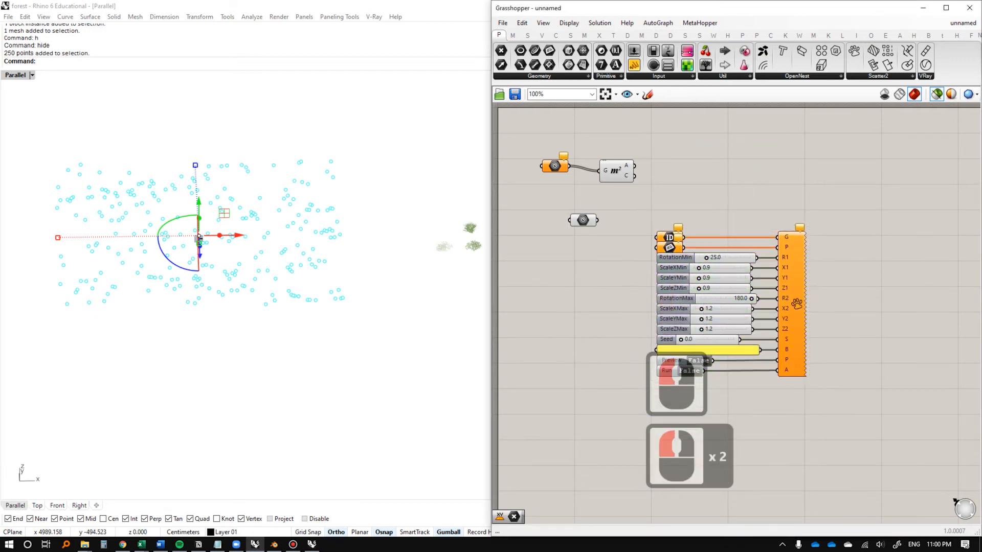
left_click_drag(821, 223, 642, 424)
left_click_drag(729, 383, 819, 414)
left_click(828, 439)
left_click_drag(583, 220, 596, 300)
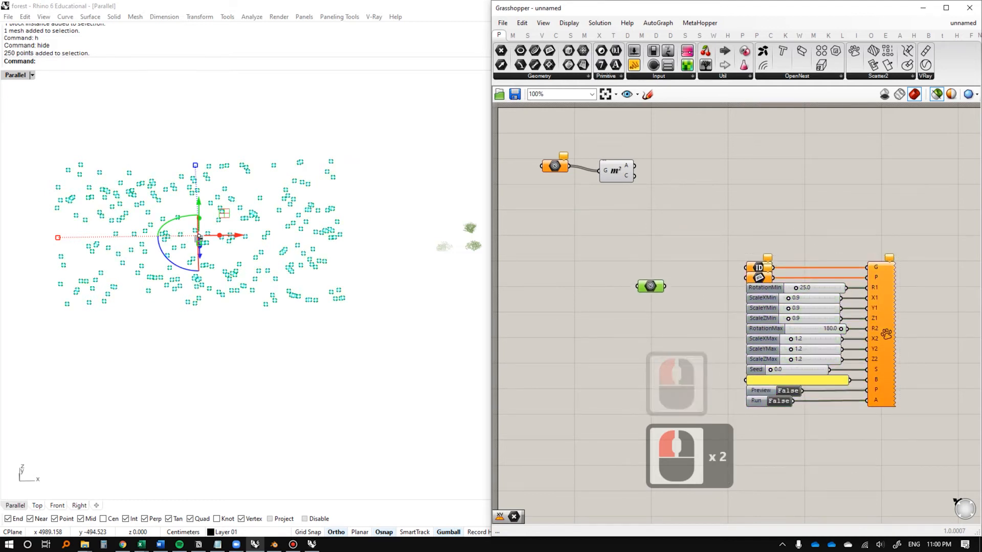
Move the Guid parameter clear of the other Scatter inputs and reference all the tree blocks in it.
double_click(199, 238)
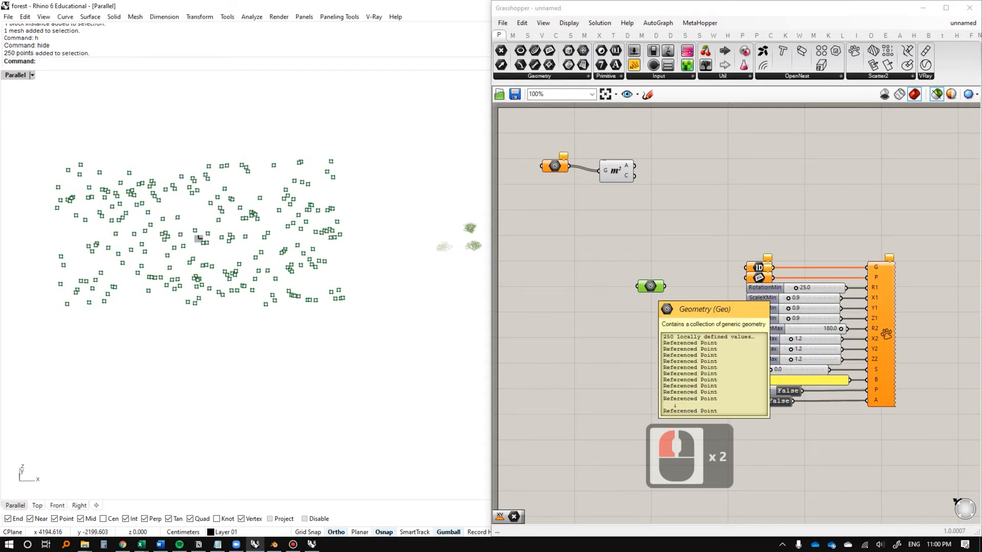
right_click_drag(199, 238, 2, 239, "shift")
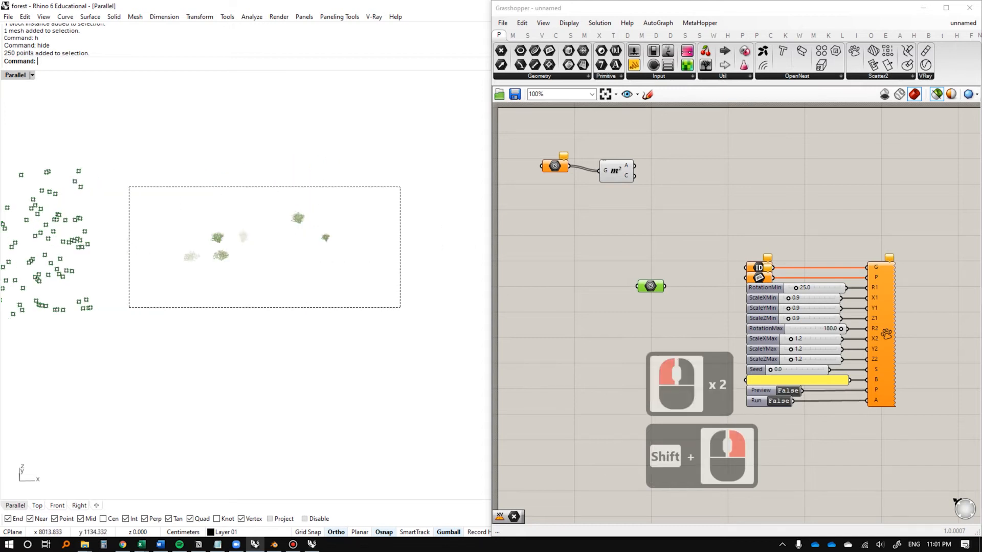
left_click_drag(129, 307, 165, 286)
left_click_drag(758, 267, 754, 242)
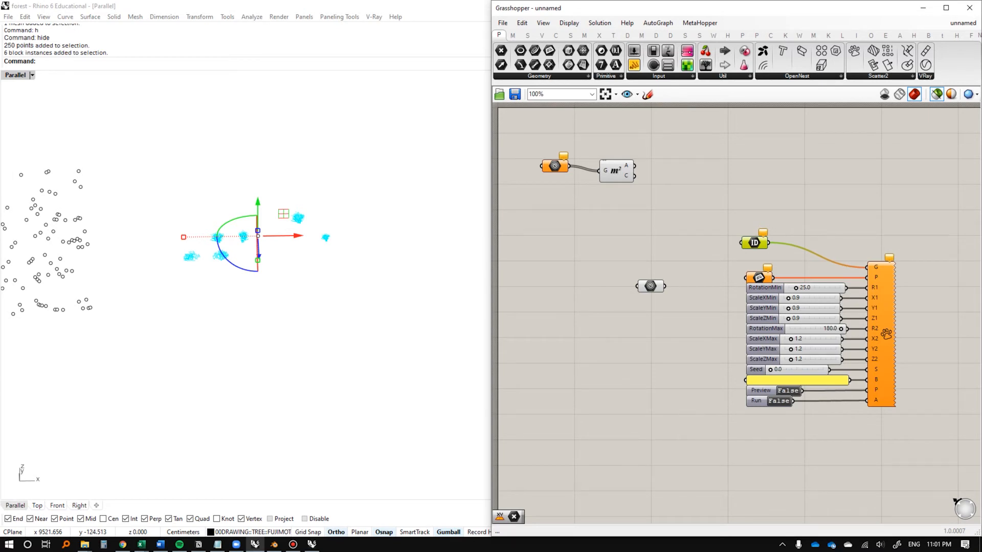
right_click(753, 242)
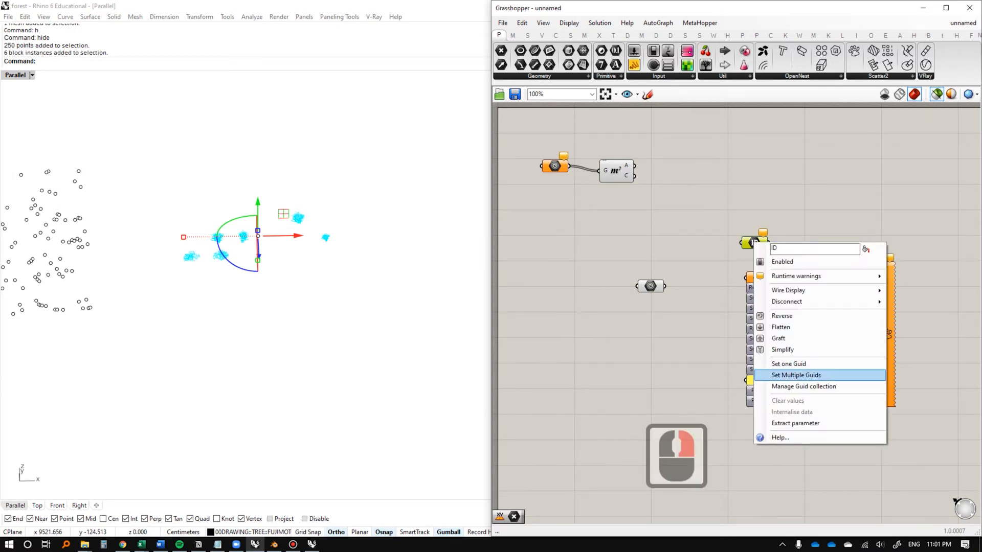
left_click(796, 375)
left_click_drag(156, 151, 384, 300)
right_click(384, 300)
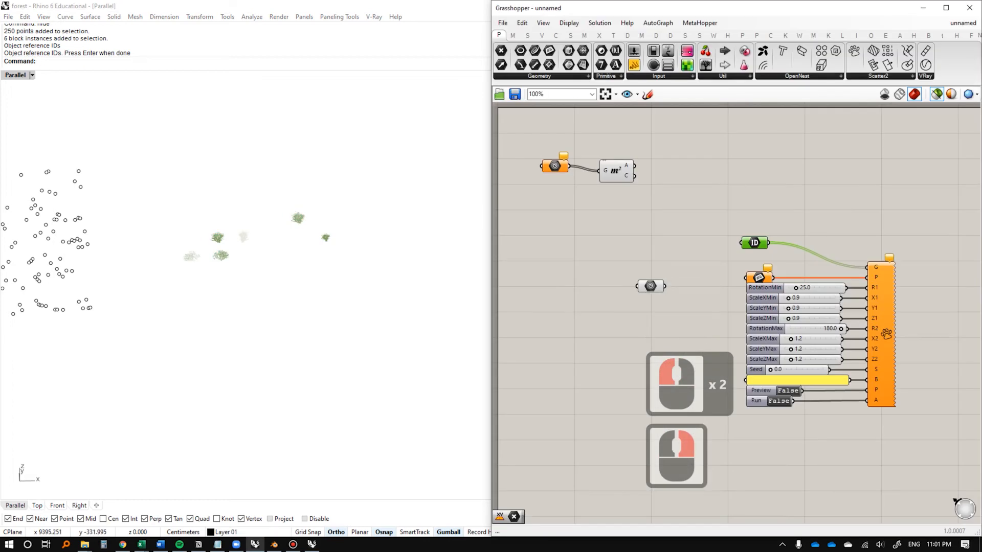
Hide the original tree blocks in the Rhino model.
left_click_drag(380, 188, 176, 290)
type("h")
key("Return")
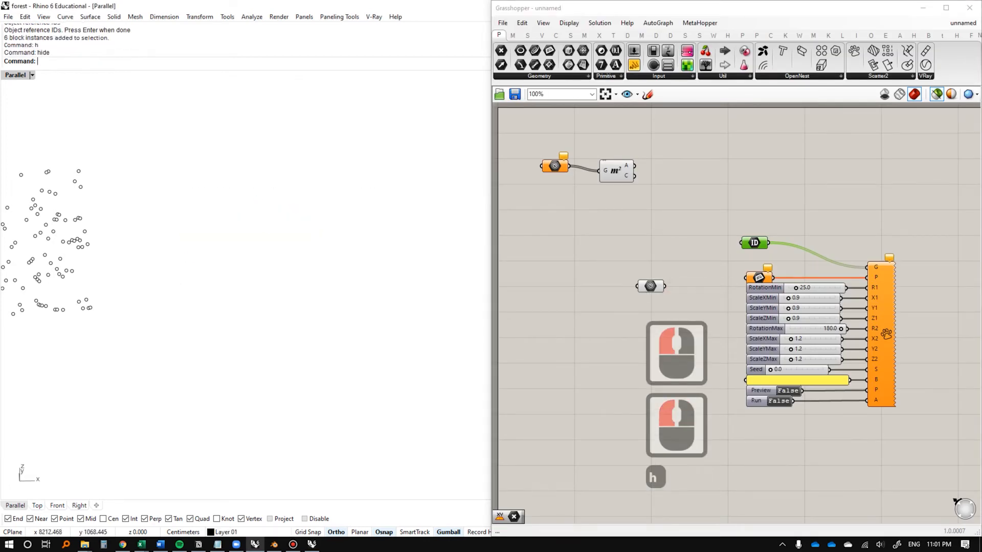
left_click(680, 220)
left_click(680, 220)
right_click_drag(374, 258, 475, 262, "shift")
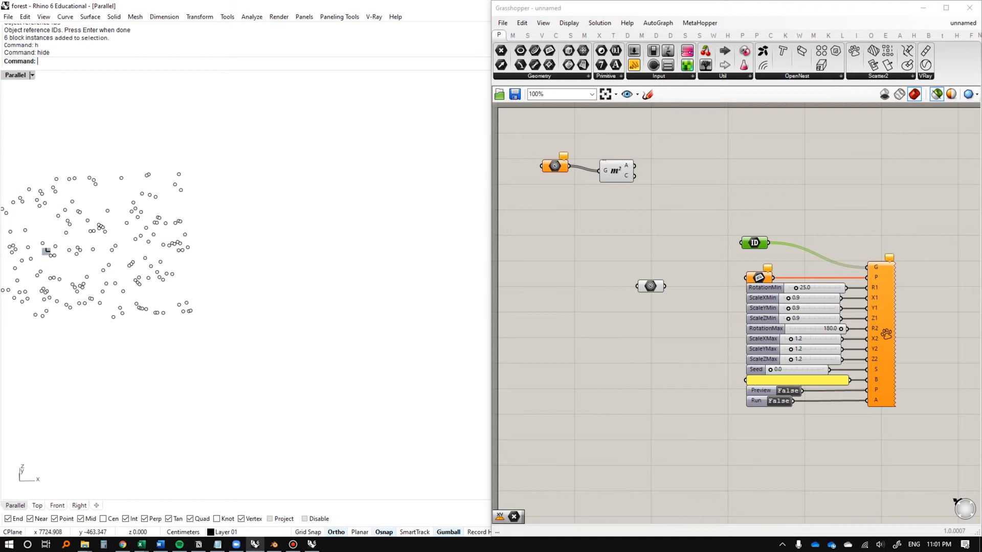
Group all the scattered Rhino points.
left_click(680, 225)
scroll(275, 178, "down", 5)
left_click_drag(270, 150, 142, 275)
type("hg")
key("BackSpace")
type("\\")
key("BackSpace")
type("g")
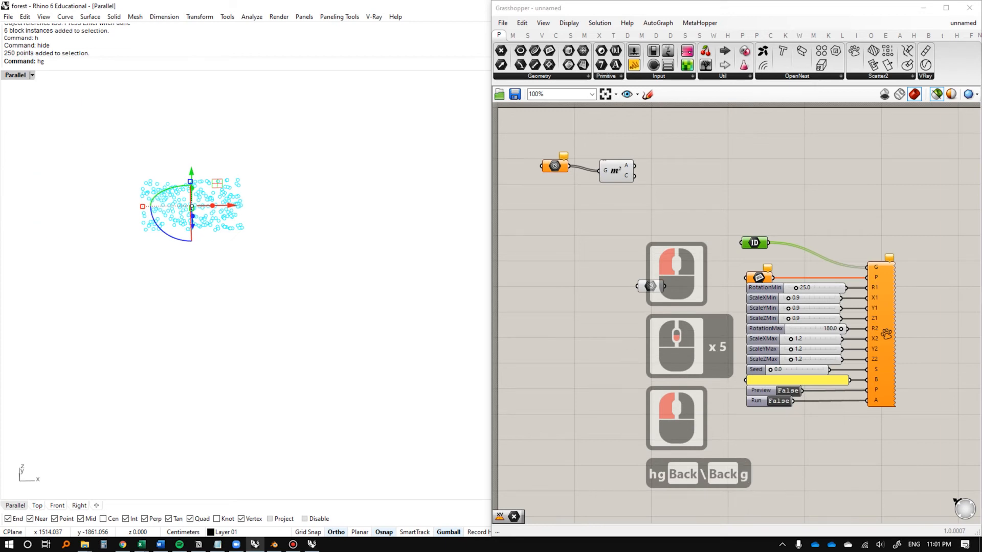
key("Return")
key("BackSpace")
type("gh")
key("BackSpace")
key("Return")
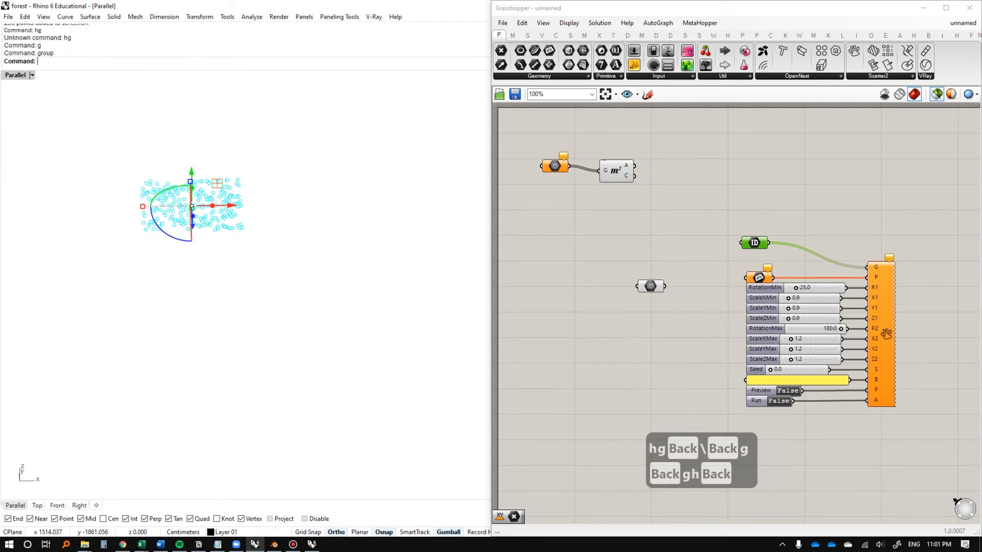
Hide the grouped points and highlight the Geometry parameter to preview its referenced points.
type("h")
key("Return")
left_click(651, 286)
scroll(124, 203, "up", 6)
right_click_drag(362, 226, 184, 289, "shift")
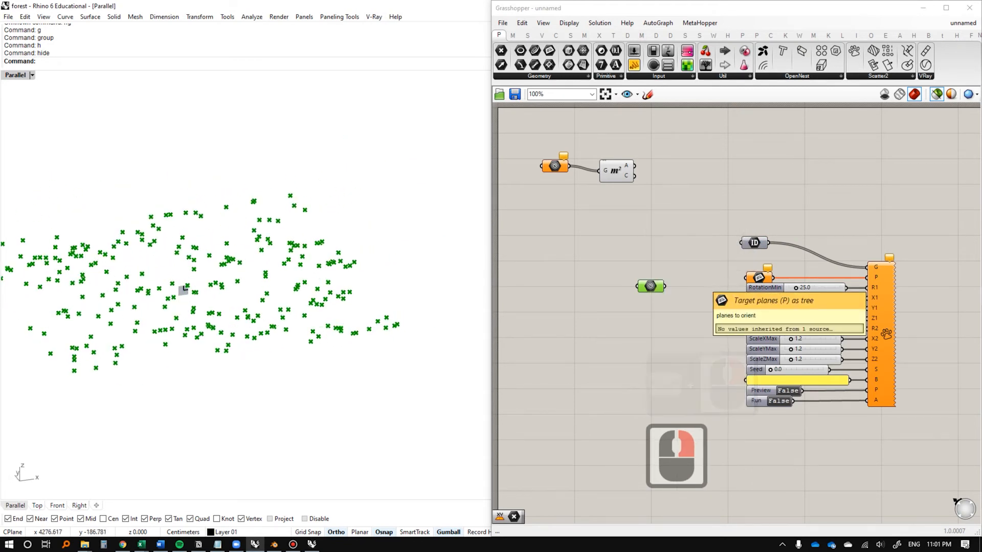
Add an XY Plane component and connect the Geometry parameter of points to its origin input.
left_click_drag(651, 287, 513, 285)
double_click(572, 317)
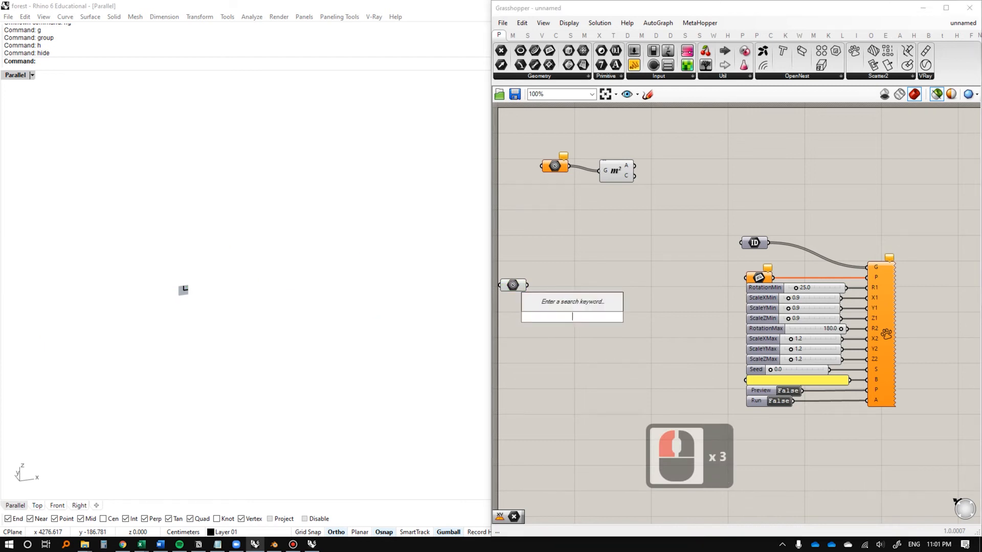
type("x")
key("Return")
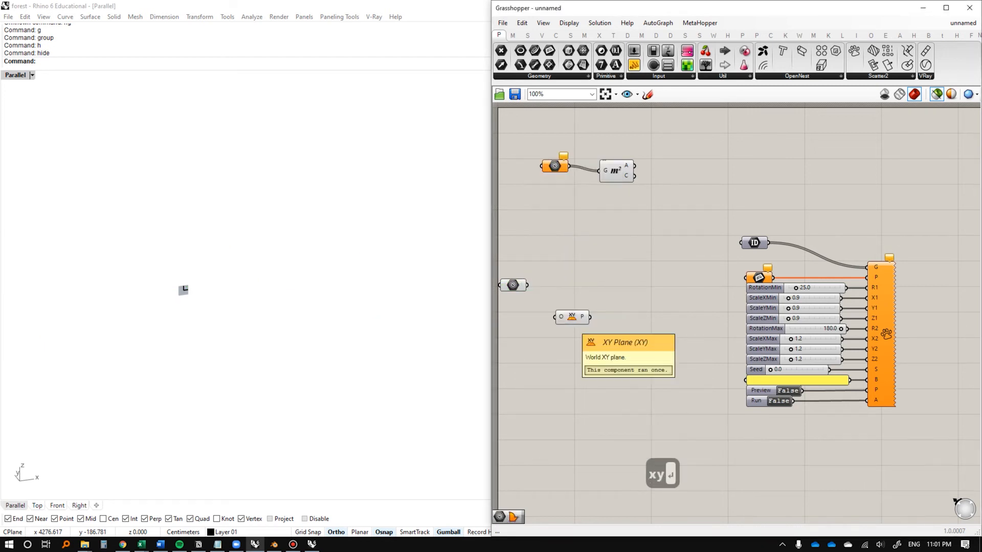
scroll(564, 319, "up", 2)
left_click_drag(573, 316, 594, 271)
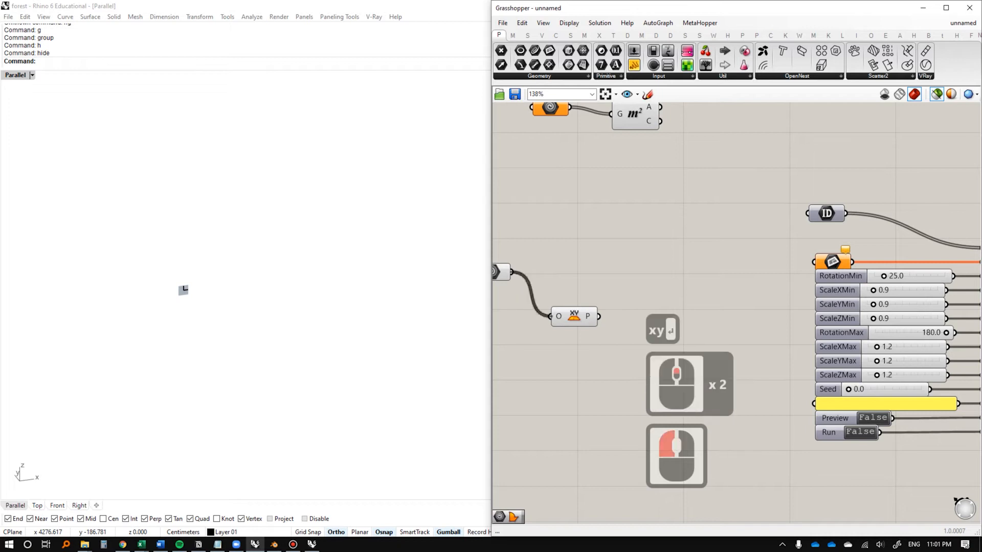
left_click_drag(503, 272, 526, 277)
left_click(591, 272)
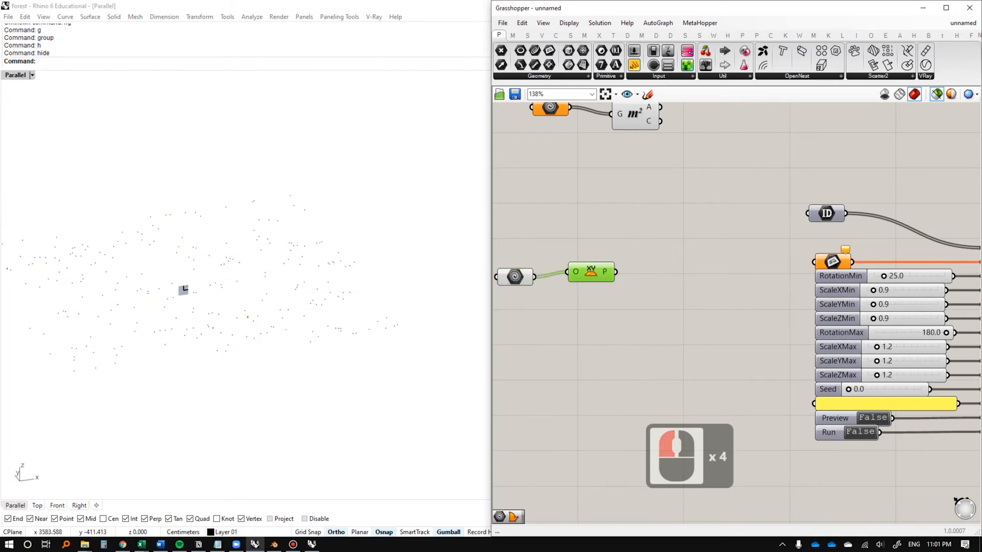
Set the Grasshopper preview plane size to 50 and deselect the XY Plane component.
scroll(188, 323, "up", 6)
right_click_drag(189, 322, 219, 313)
left_click(569, 23)
mouse_move(609, 174)
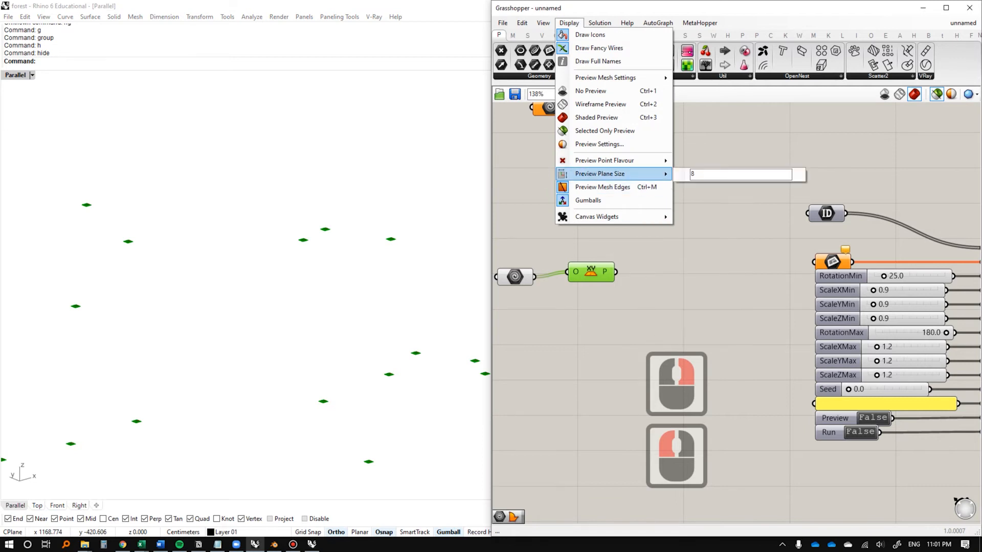
double_click(702, 174)
type("50")
key("Return")
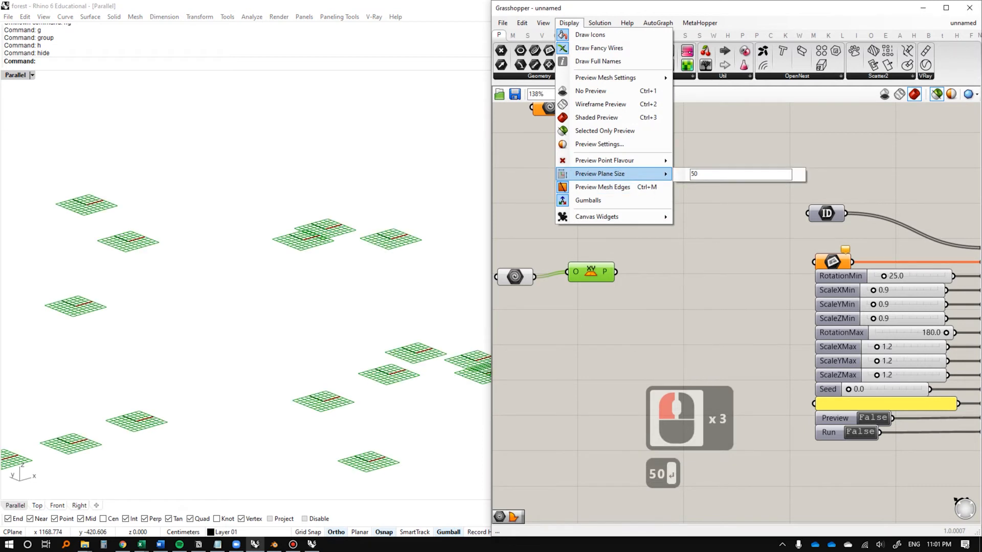
scroll(686, 272, "down", 5)
left_click(686, 272)
right_click_drag(327, 302, 271, 301)
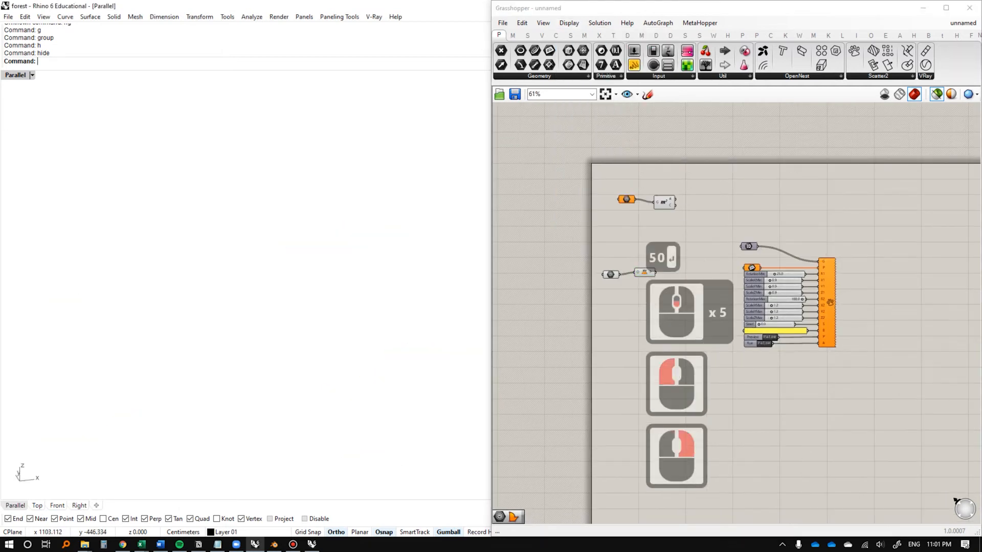
type("ss")
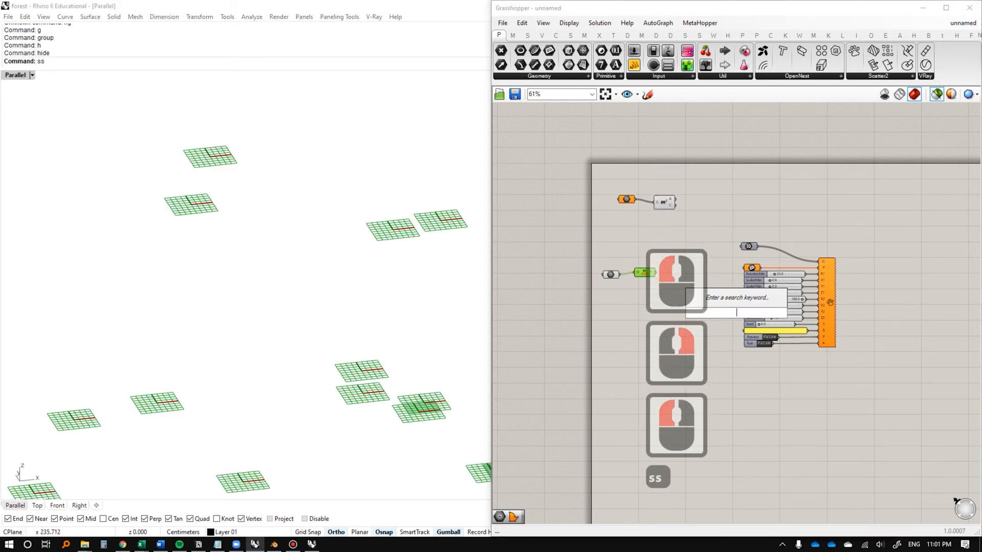
key("space")
type("s")
key("space")
key("Escape")
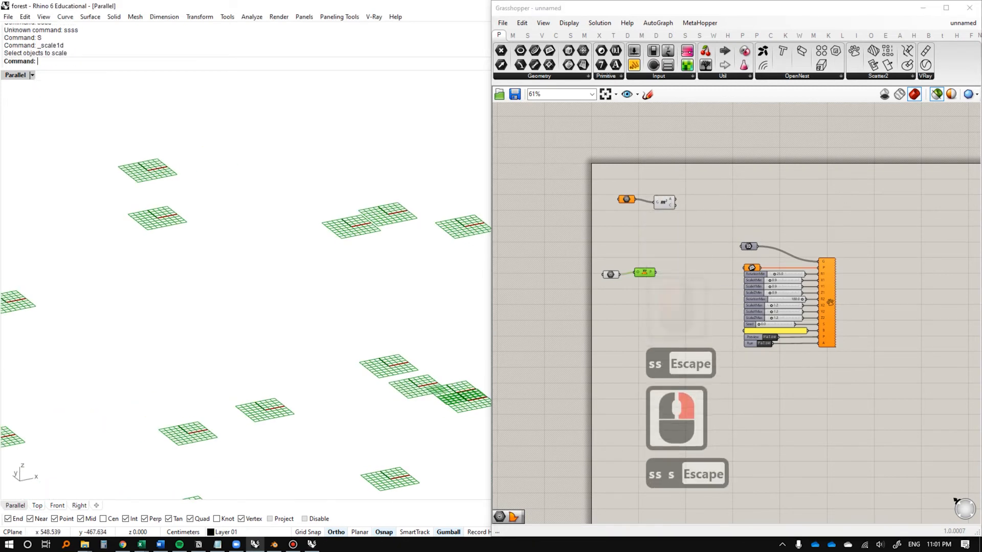
Show only the hidden terrain mesh with ShowSelected.
type("ss")
key("space")
left_click(245, 286)
right_click(245, 286)
Examine how the previewed XY planes sit on the terrain surface, from close up and from a distance.
scroll(245, 286, "down", 3)
right_click_drag(245, 286, 189, 246)
right_click_drag(245, 256, 215, 266, "shift")
right_click_drag(214, 256, 281, 310)
right_click_drag(276, 286, 256, 289, "shift")
scroll(246, 286, "down", 3)
scroll(246, 287, "up", 1)
scroll(245, 286, "up", 2)
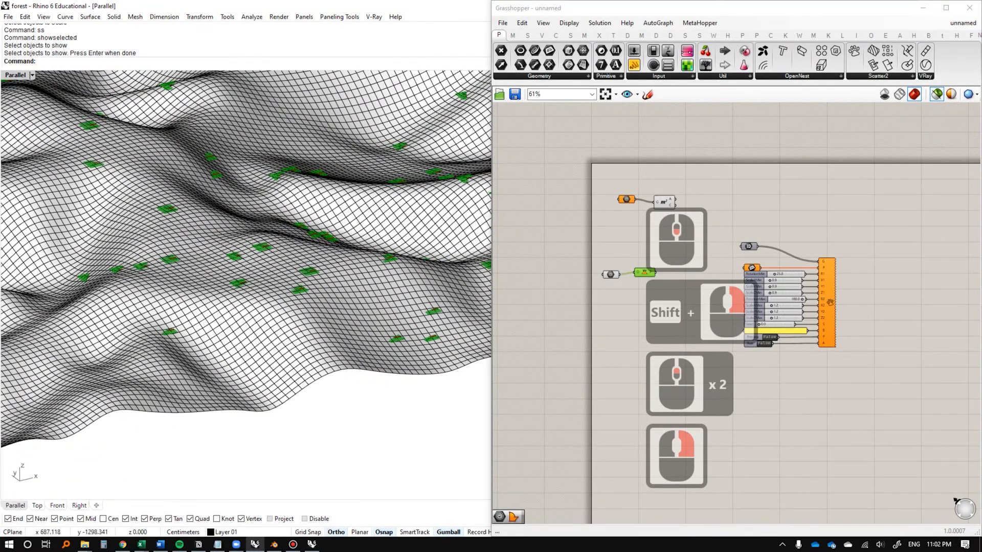
scroll(246, 286, "up", 6)
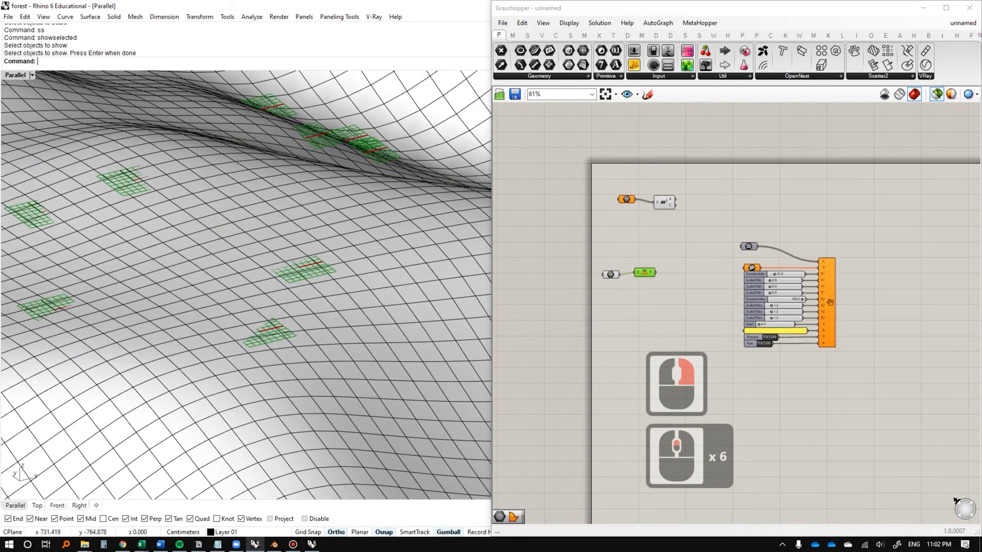
scroll(246, 286, "down", 5)
scroll(256, 276, "down", 3)
right_click_drag(245, 287, 265, 266, "shift")
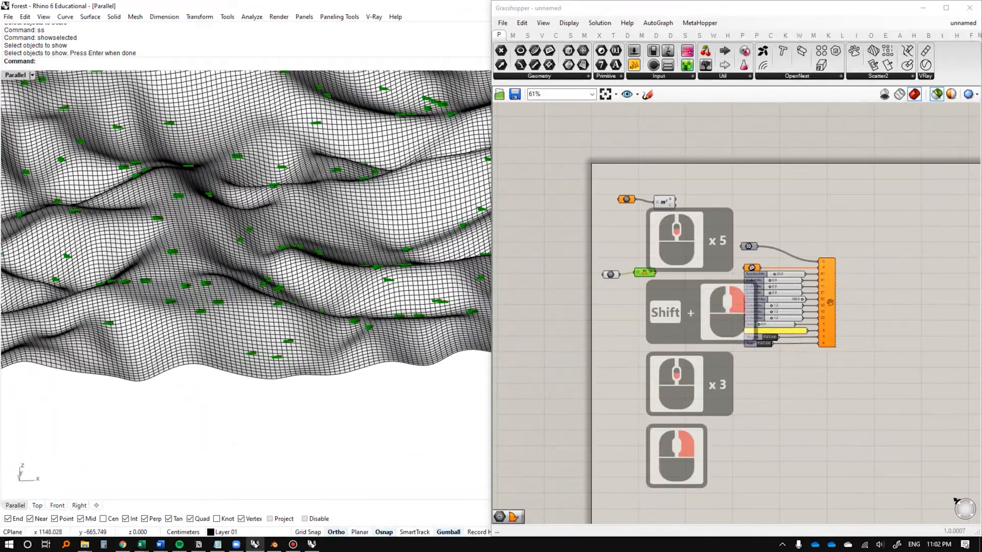
scroll(708, 246, "up", 2)
scroll(363, 236, "down", 6)
right_click_drag(399, 210, 327, 258, "shift")
scroll(365, 238, "up", 5)
scroll(327, 258, "down", 6)
scroll(332, 261, "up", 3)
Show all hidden objects and check the tree blocks beside the terrain with a selection, leaving nothing selected.
left_click(364, 237, "shift")
scroll(364, 237, "down", 4)
type("show")
key("Return")
right_click_drag(364, 237, 186, 228, "shift")
scroll(311, 237, "up", 3)
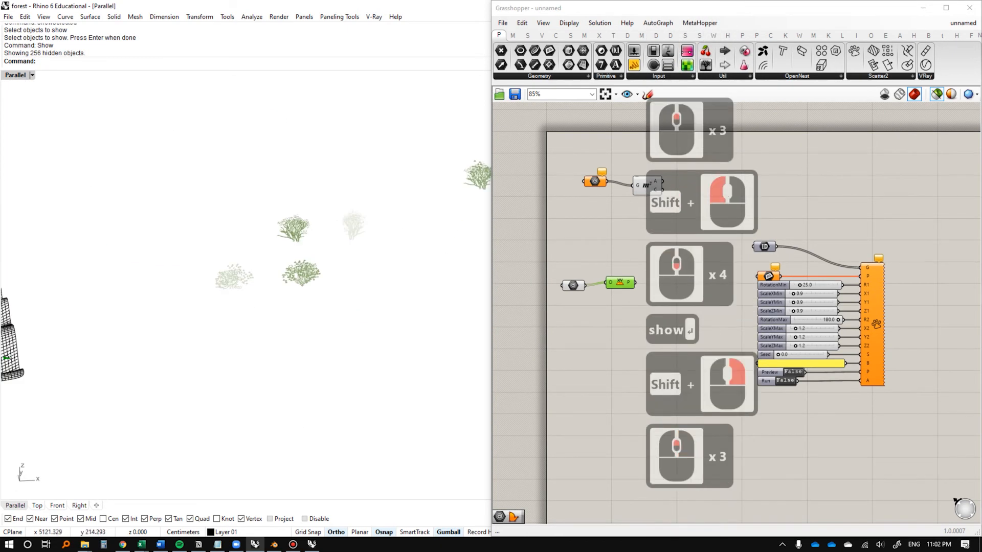
scroll(321, 228, "down", 4)
left_click_drag(452, 193, 164, 369)
left_click(378, 276)
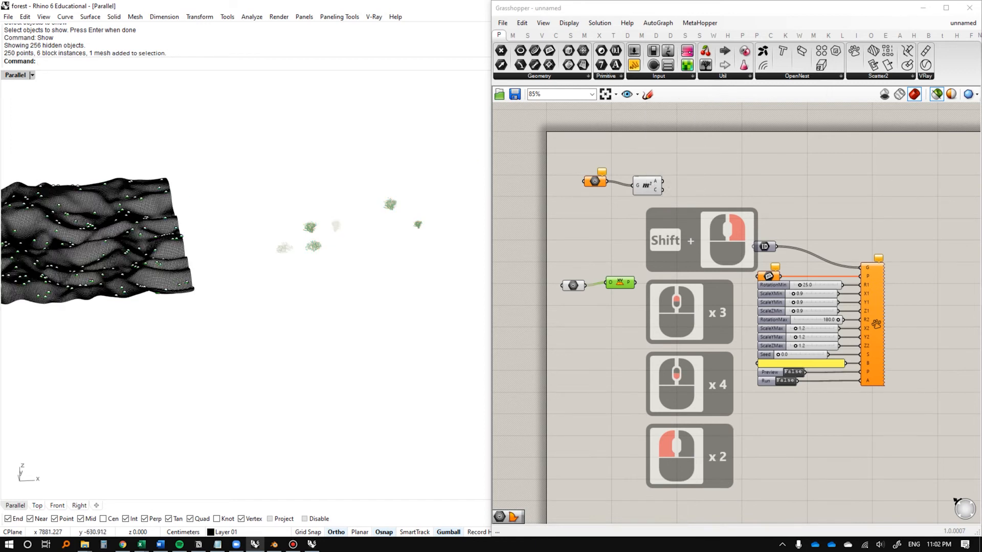
Connect the XY Plane output to the Scatter component's plane parameter, select the component and set Preview to True.
left_click_drag(655, 281, 758, 277)
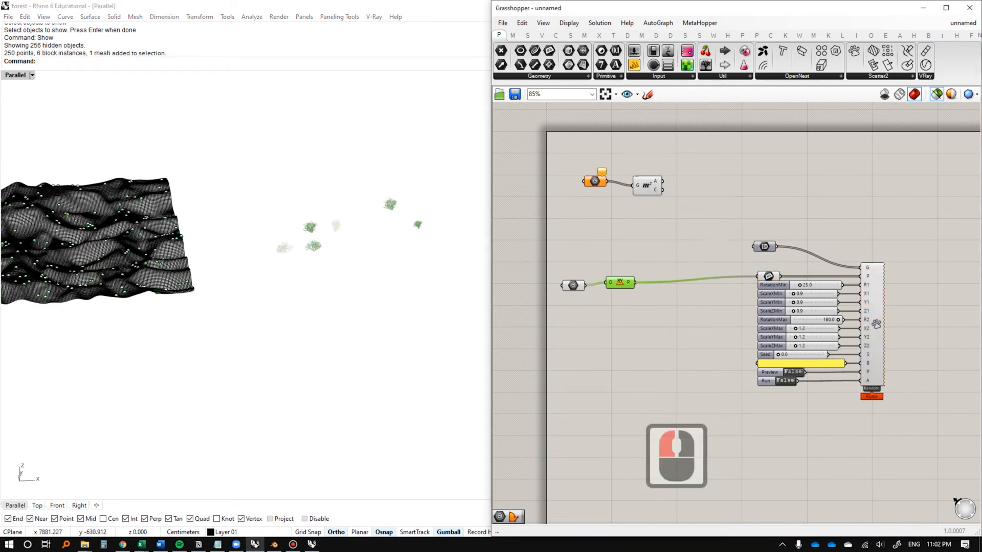
left_click(874, 325)
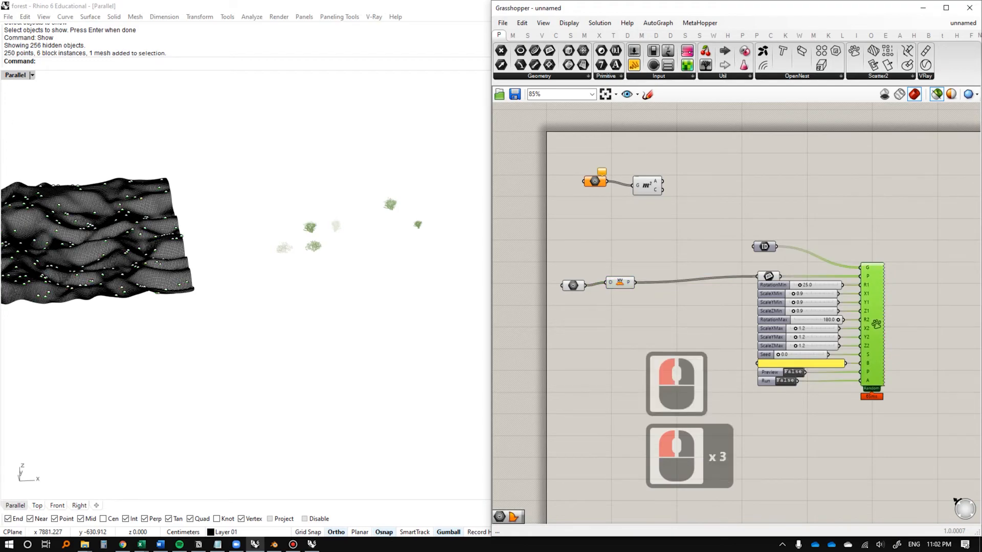
double_click(793, 373)
scroll(271, 256, "up", 6)
right_click_drag(56, 246, 289, 248, "shift")
scroll(805, 299, "up", 2)
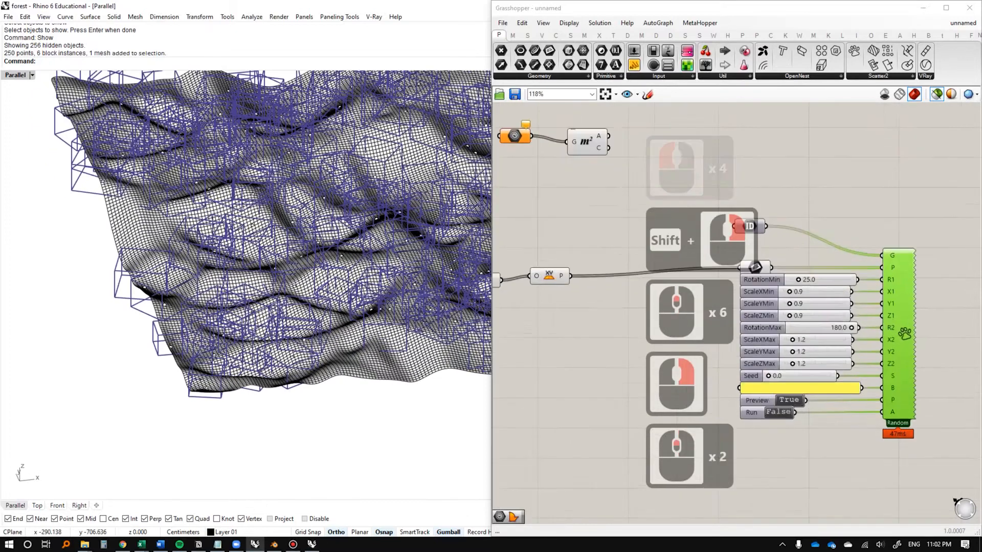
Set the RotationMin and RotationMax sliders to 0 and select the Scatter component to preview the result.
scroll(802, 298, "up", 2)
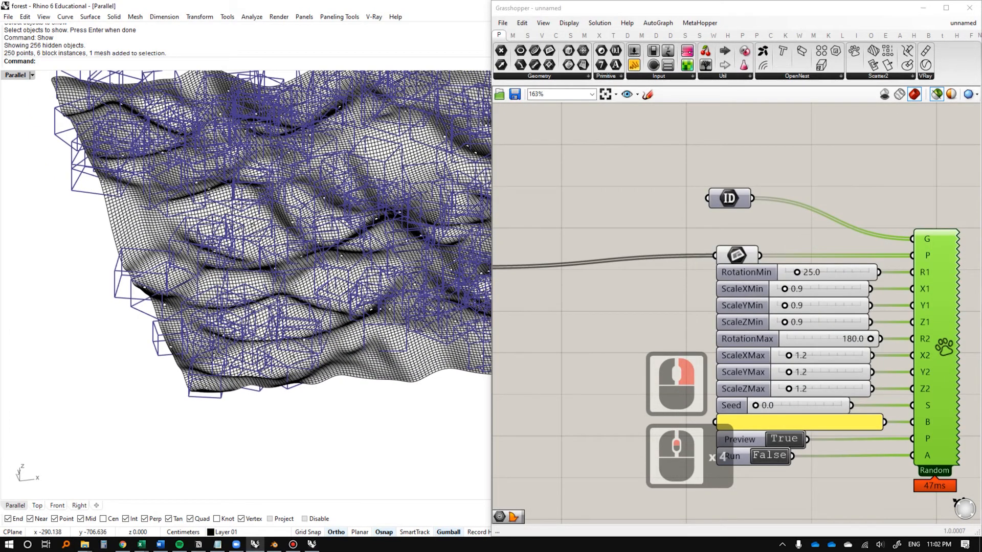
double_click(815, 272)
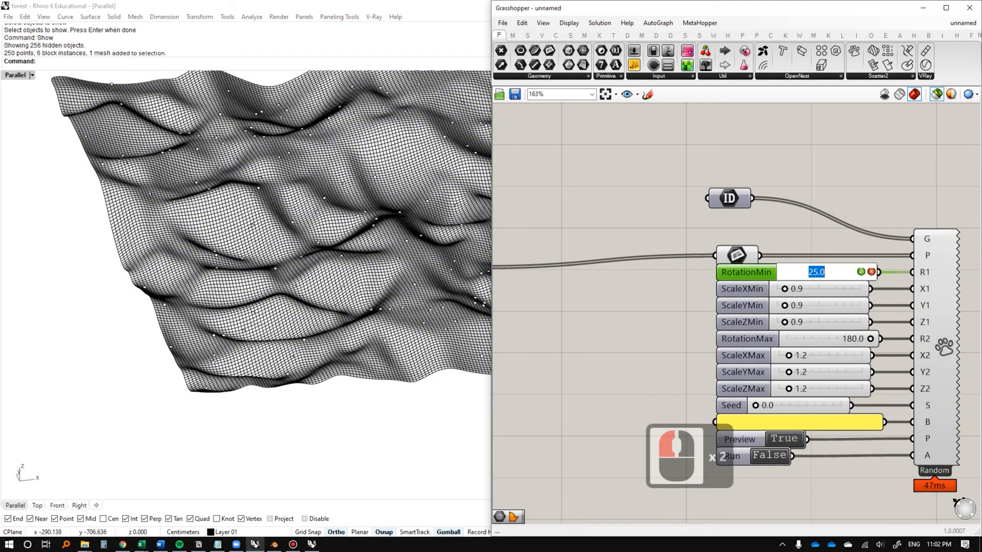
type("0")
key("Return")
left_click(941, 337)
right_click_drag(306, 235, 226, 236, "shift")
double_click(828, 339)
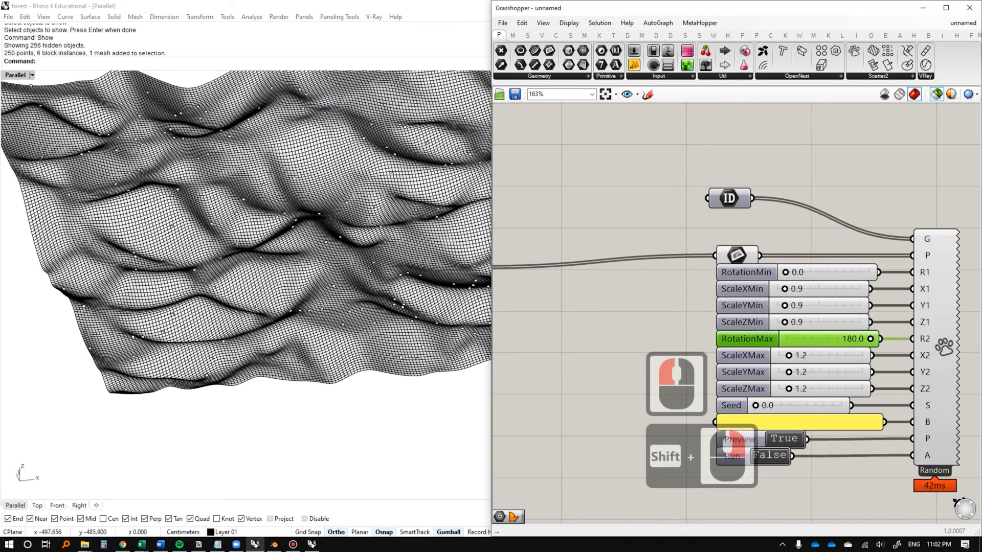
type("0")
key("Return")
left_click(942, 338)
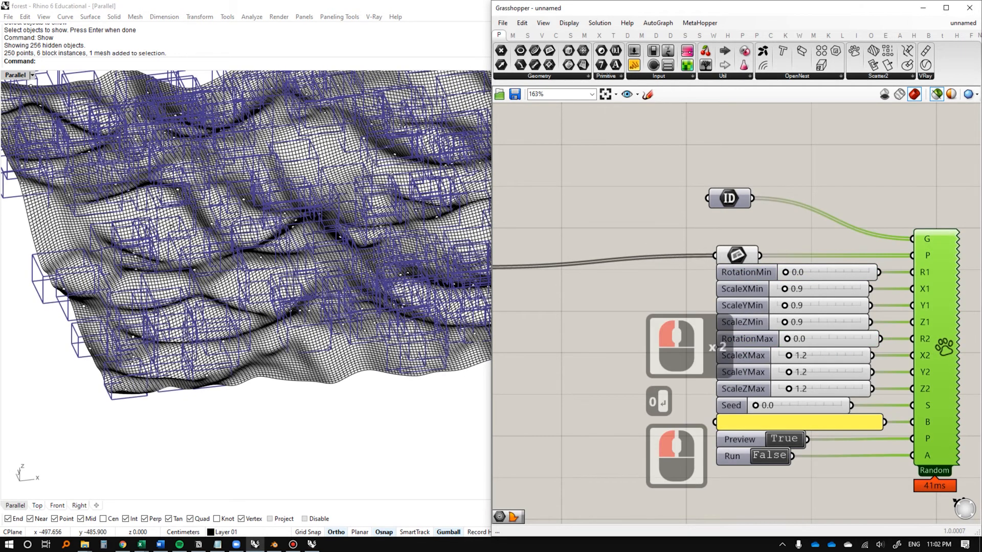
scroll(275, 259, "down", 3)
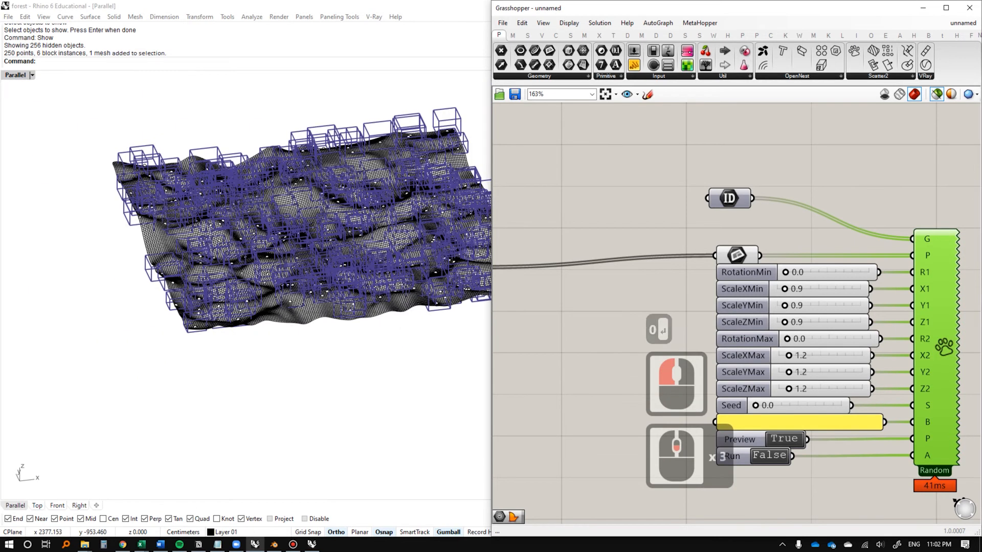
Set the ScaleXMin slider to 1.
double_click(796, 289)
key("Escape")
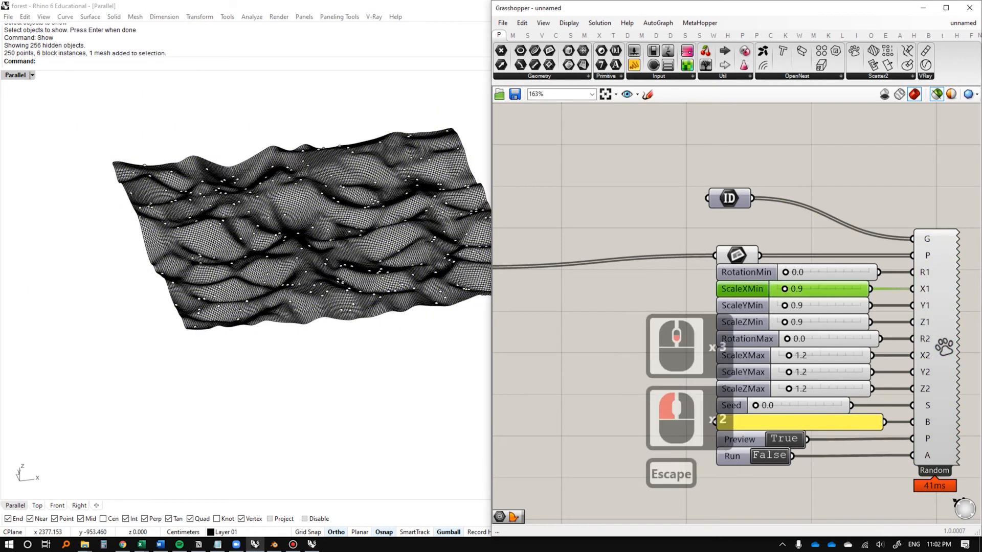
double_click(795, 288)
type("1")
key("Return")
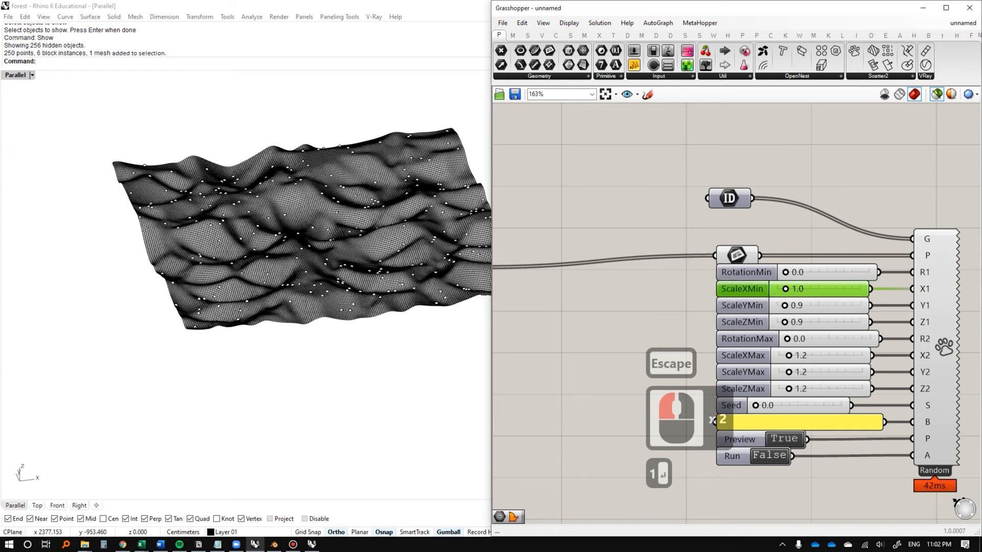
Connect the ScaleXMin slider to the Y1, Z1, X2, Y2 and Z2 inputs, replacing their existing sliders.
right_click(912, 306)
left_click_drag(912, 306, 913, 389)
right_click(912, 322)
right_click(912, 372)
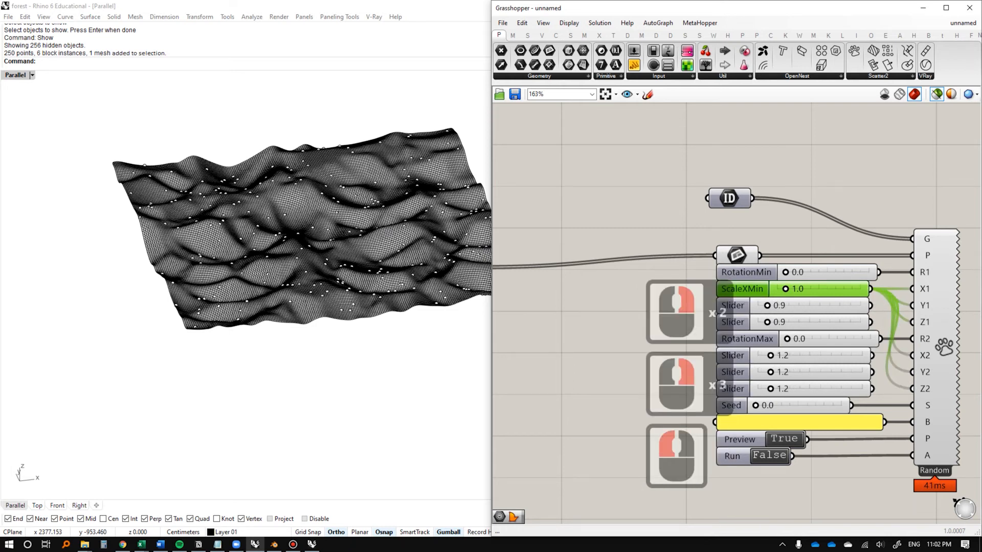
Select the Scatter component and set the Seed slider to 2.4 to vary the distribution.
left_click(942, 360)
left_click_drag(755, 405, 775, 405)
scroll(245, 225, "up", 2)
right_click_drag(246, 225, 189, 245)
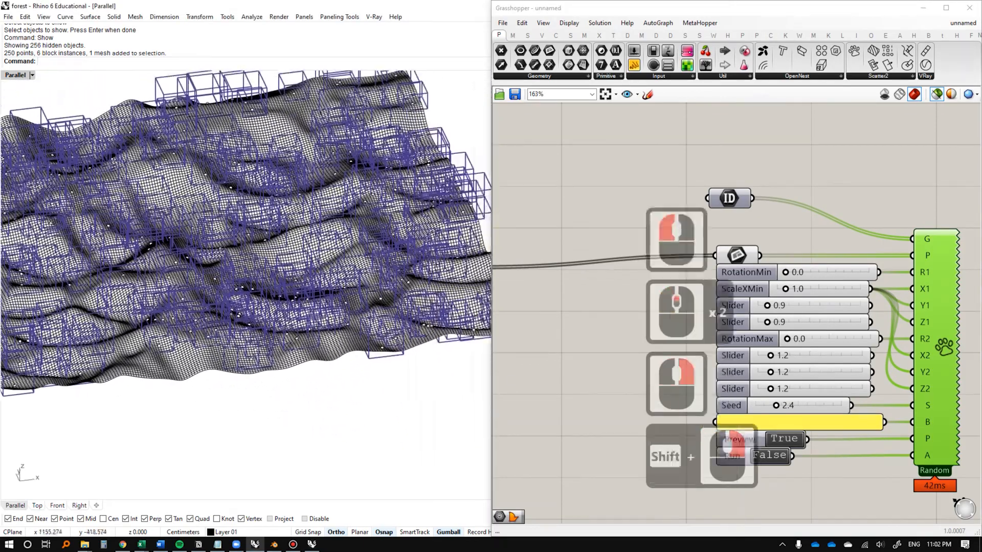
Set the Run toggle to True to place the tree blocks on the terrain, and deselect the Scatter component.
right_click_drag(773, 470, 728, 396)
left_click(725, 381)
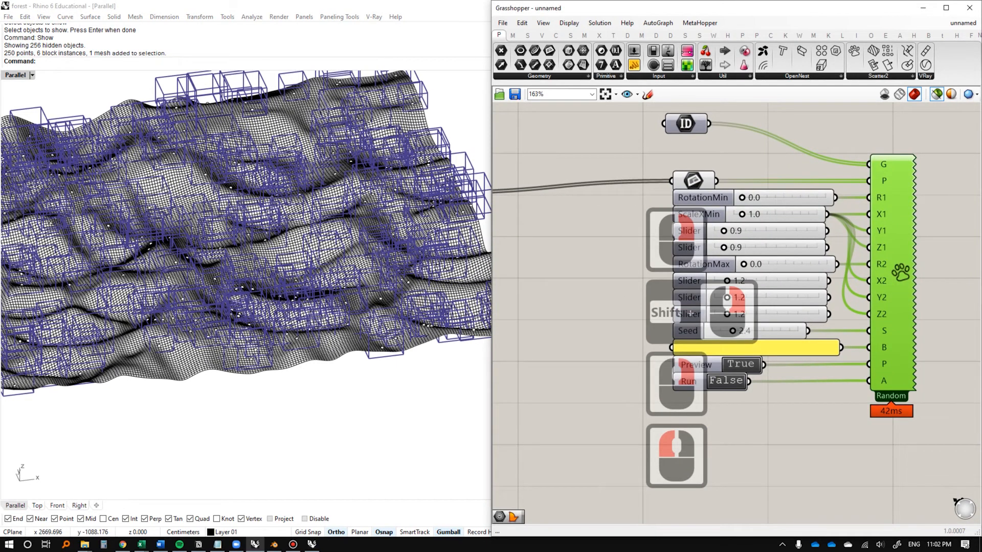
double_click(726, 381)
left_click(725, 381)
scroll(726, 381, "up", 6)
scroll(726, 381, "down", 5)
left_click(726, 381)
scroll(726, 381, "up", 5)
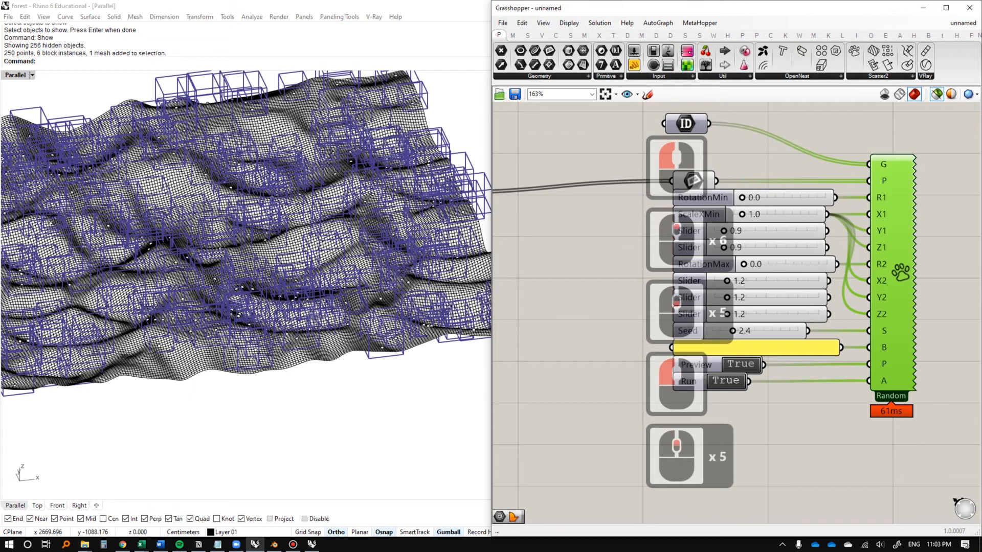
scroll(726, 381, "down", 2)
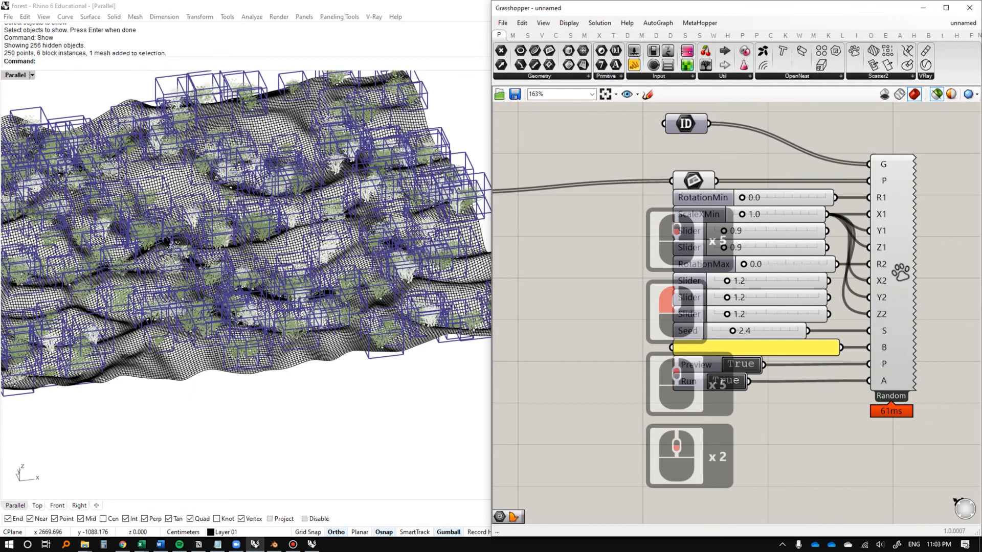
left_click(949, 363)
right_click_drag(245, 297, 251, 273)
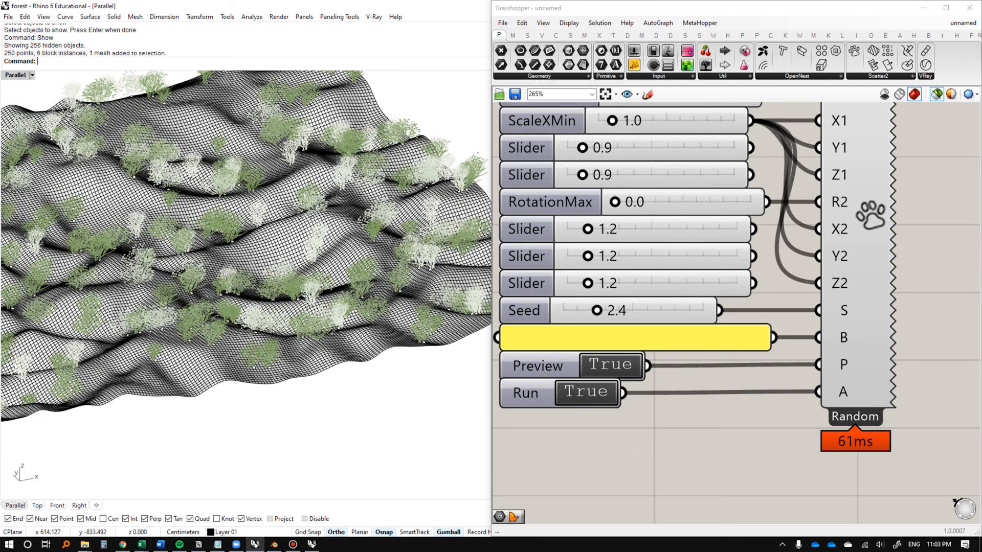
Minimize Grasshopper and turn off the FUJIMOTO TREES layer in Rhino.
left_click(923, 8)
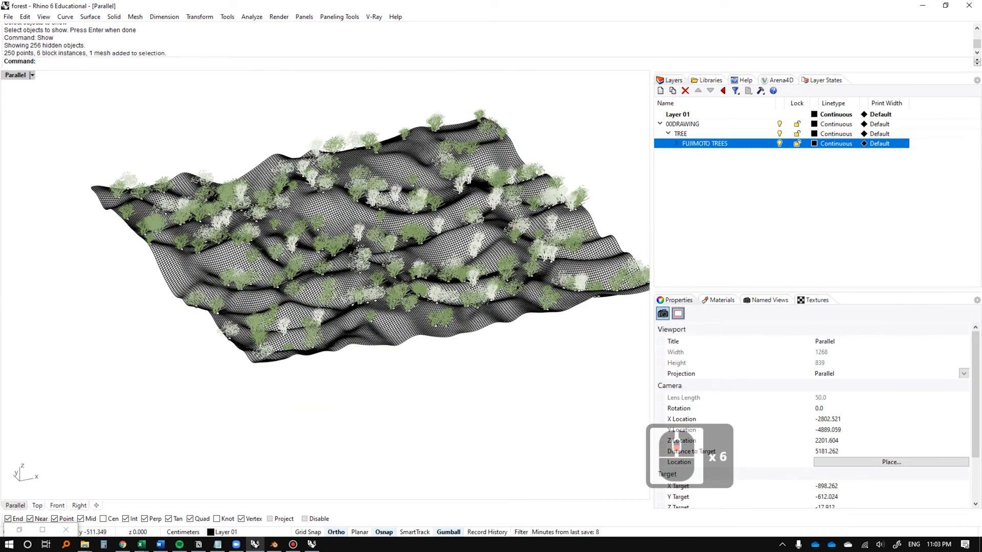
right_click_drag(327, 236, 291, 282, "shift")
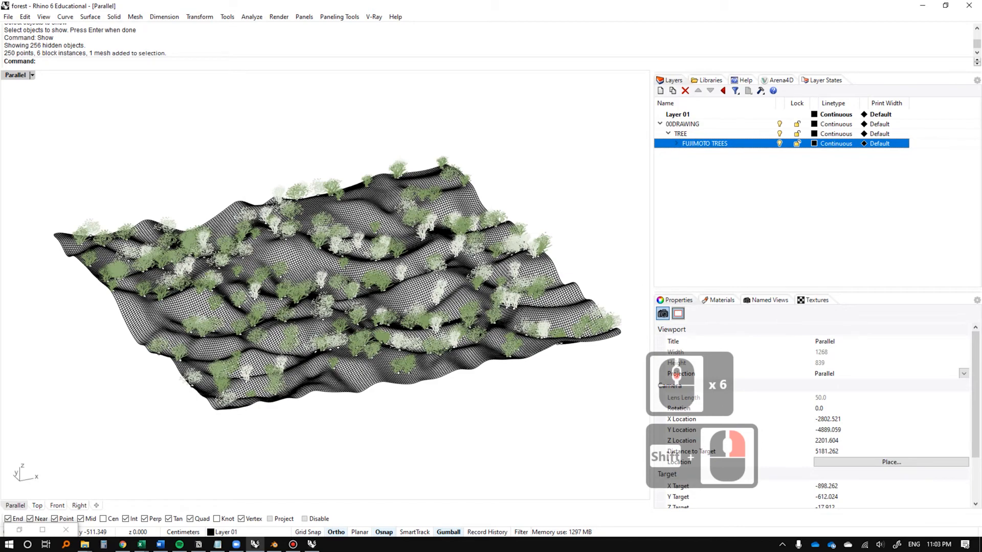
left_click(780, 143)
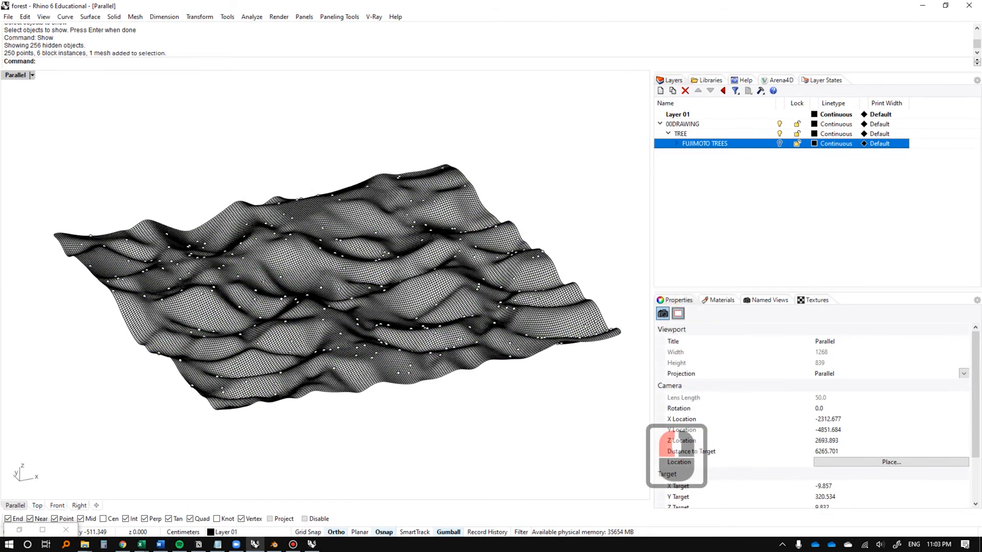
Set the viewport to the SW isometric view and switch its display mode to 01MONO.
scroll(325, 284, "up", 4)
scroll(325, 284, "down", 4)
scroll(325, 284, "up", 2)
type("is")
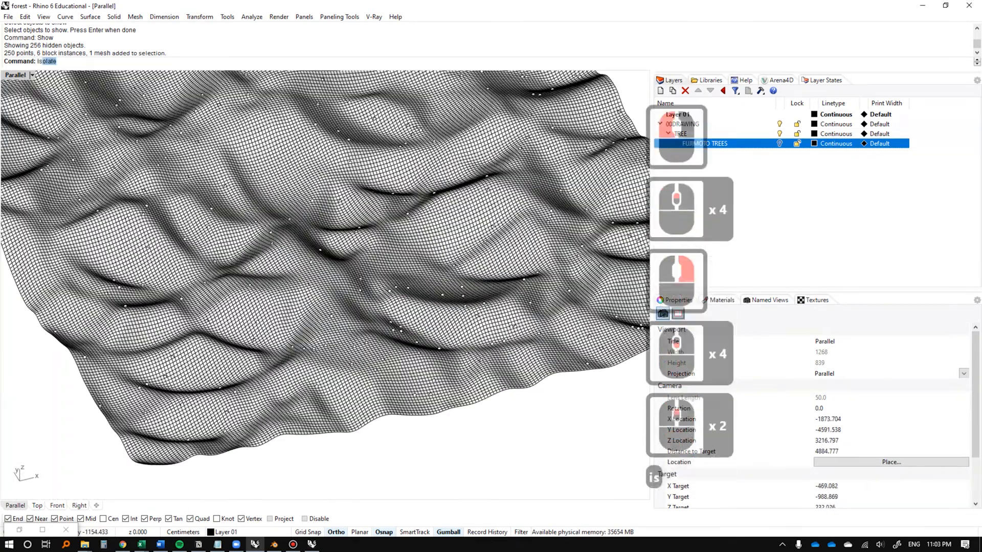
type("ome")
key("Return")
type("sw")
key("Return")
scroll(326, 284, "up", 2)
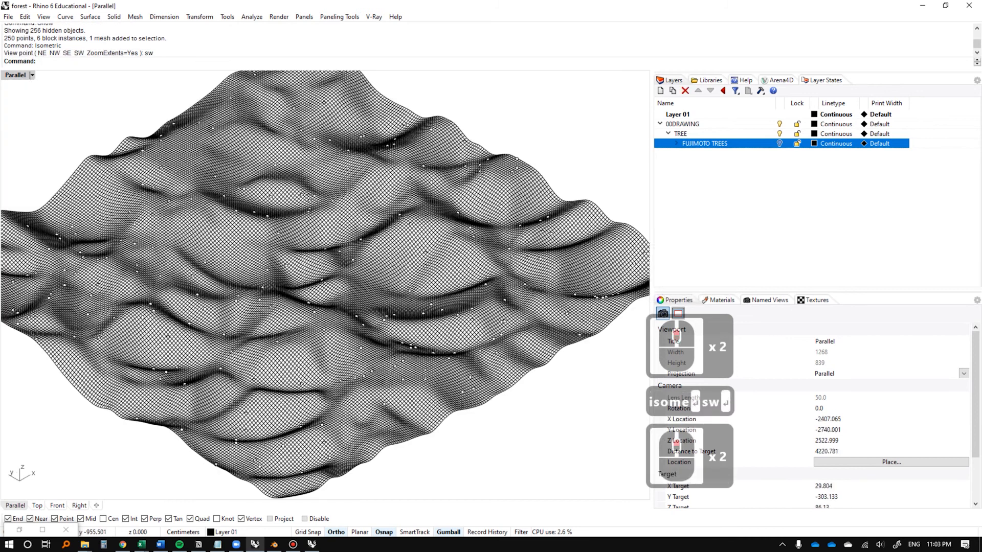
key("ctrl+alt+e")
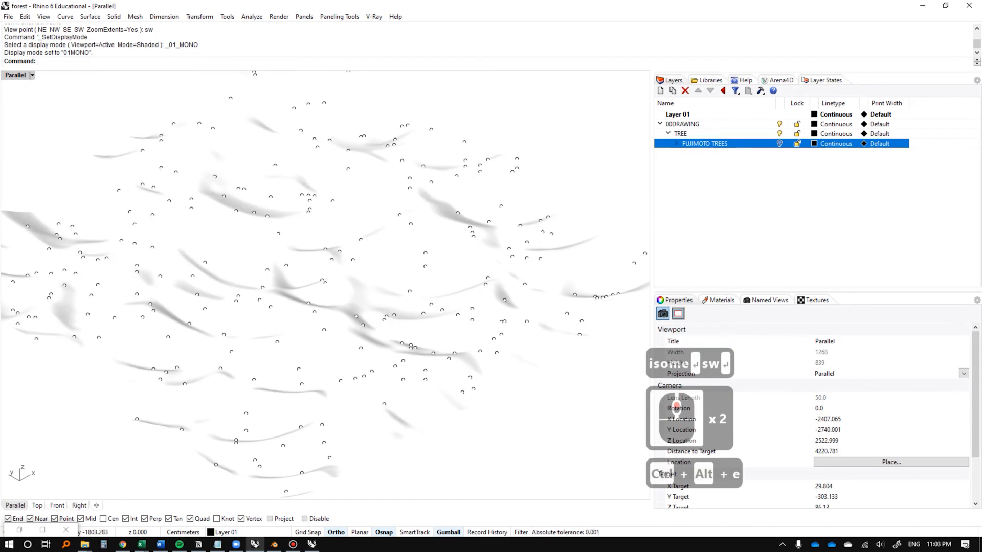
Turn the FUJIMOTO TREES layer back on, expand its sublayers and turn off 01_TREE_ELEVATION1.
left_click(326, 284)
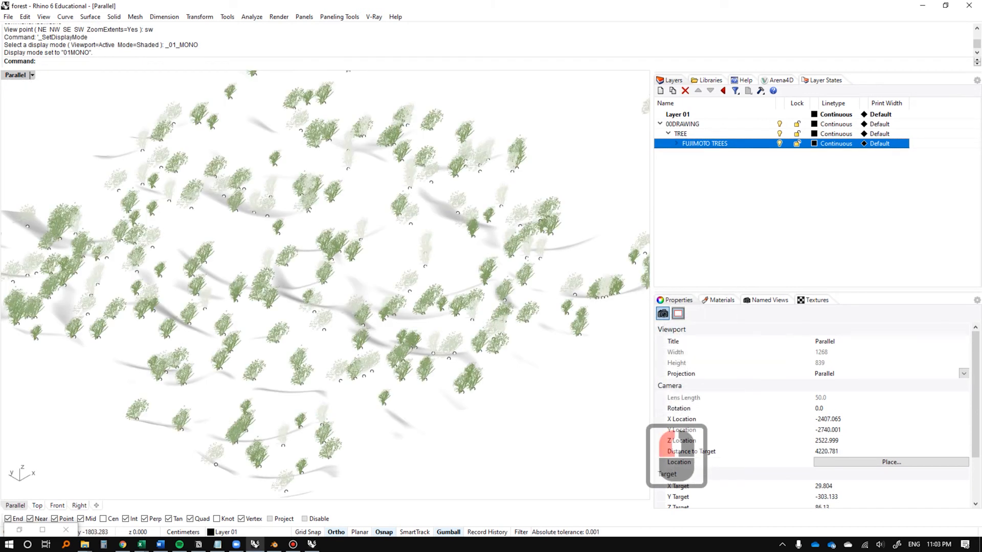
double_click(677, 143)
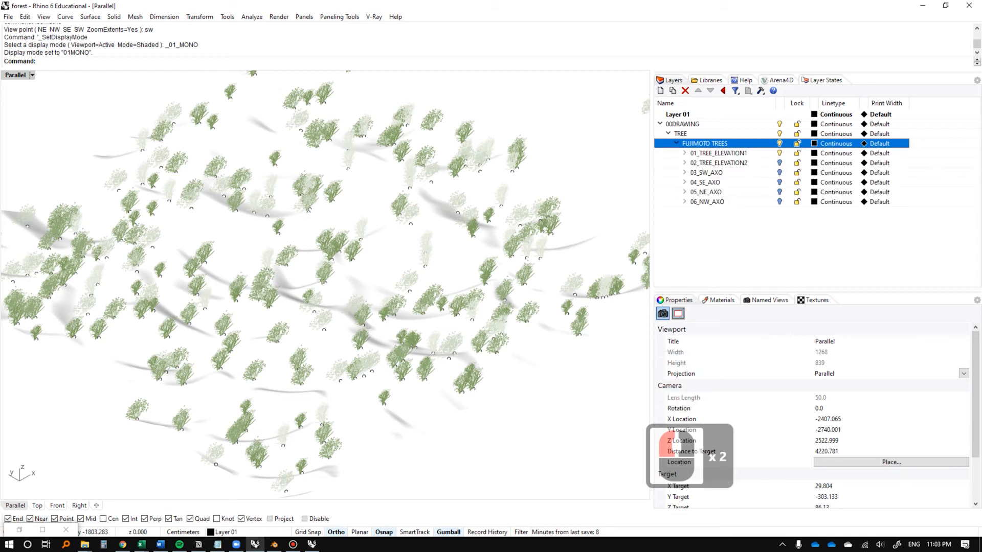
double_click(779, 153)
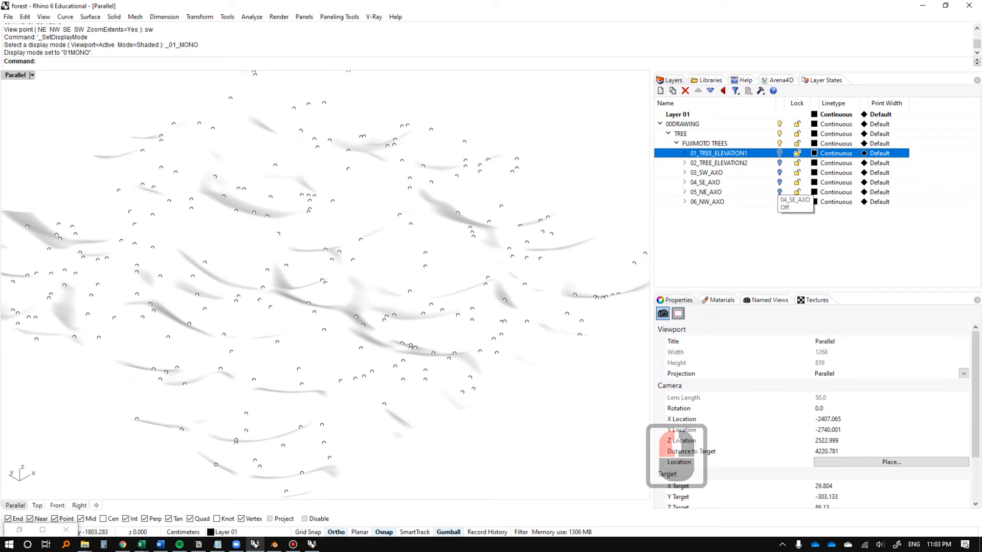
Toggle the 06_NW_AXO, 03_SW_AXO and 04_SE_AXO layers in turn to compare the tree orientations.
left_click(779, 202)
left_click(779, 201)
left_click(779, 202)
left_click(779, 172)
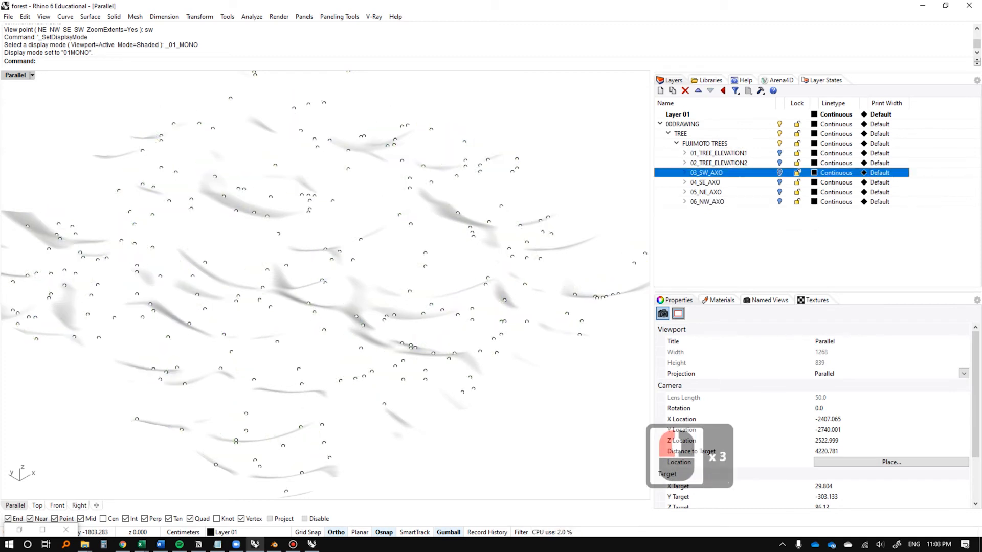
left_click(779, 182)
left_click(779, 182)
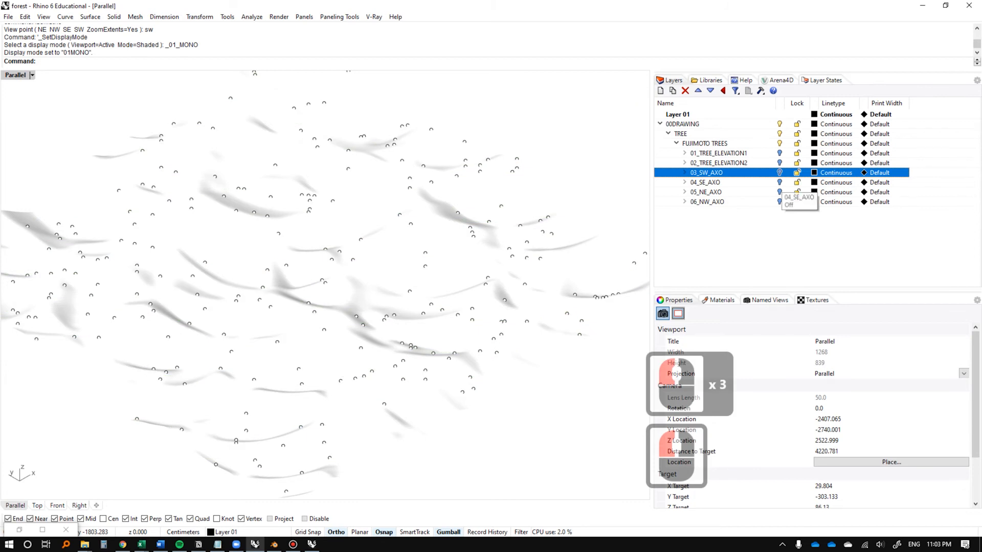
Turn on the 05_NE_AXO layer to display its tree orientation.
left_click(780, 191)
left_click(779, 192)
left_click(780, 192)
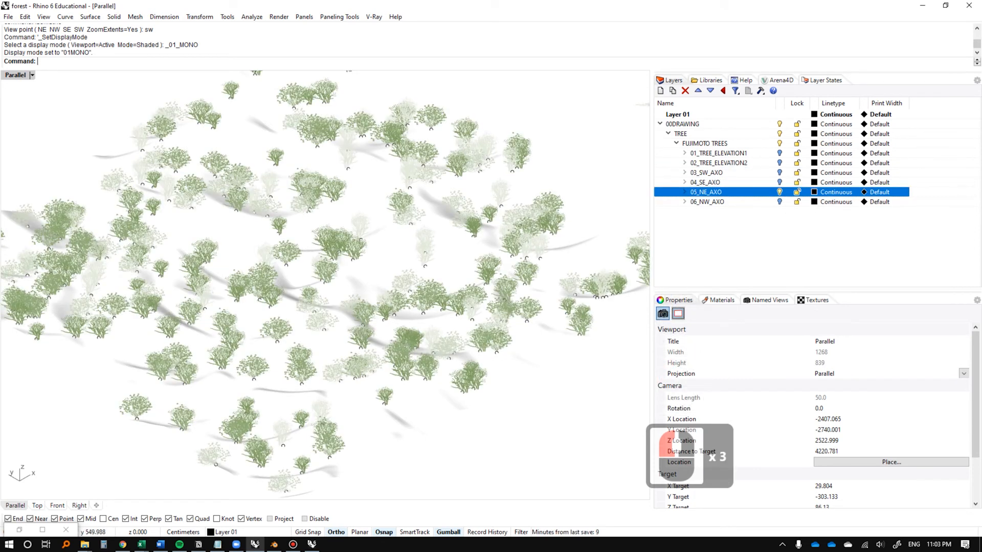
Create a bounding box around the terrain mesh and turn off the FUJIMOTO TREES layer.
right_click_drag(327, 307, 389, 215, "shift")
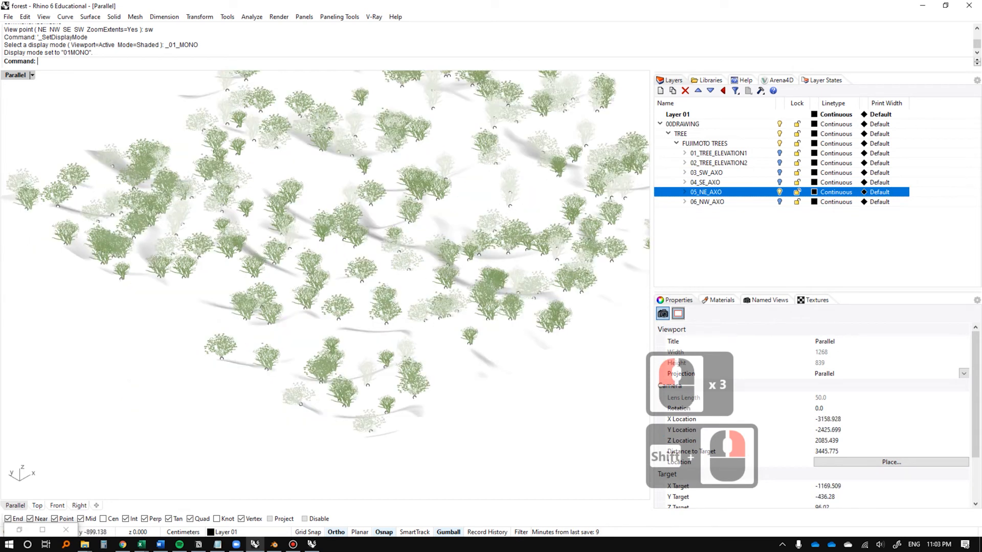
left_click(388, 215)
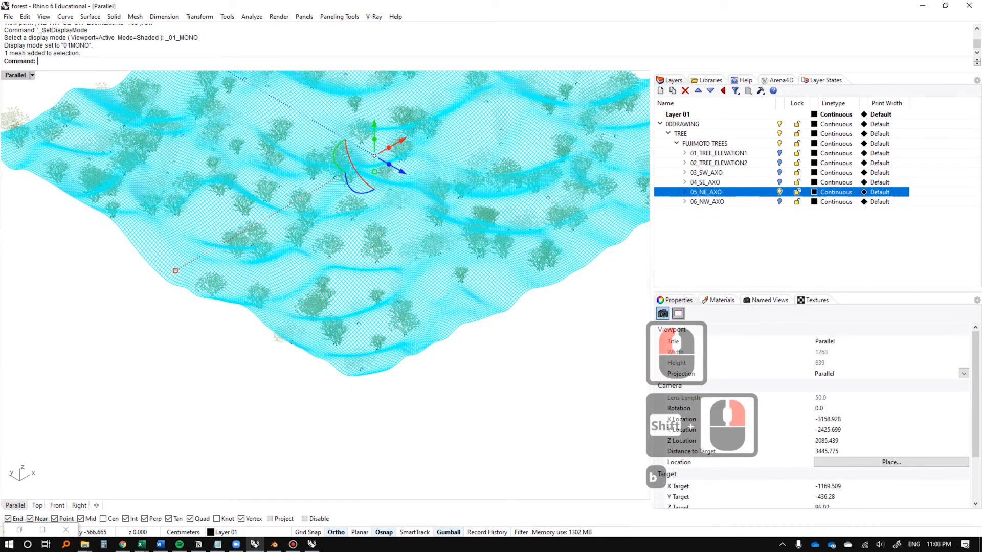
type("cont")
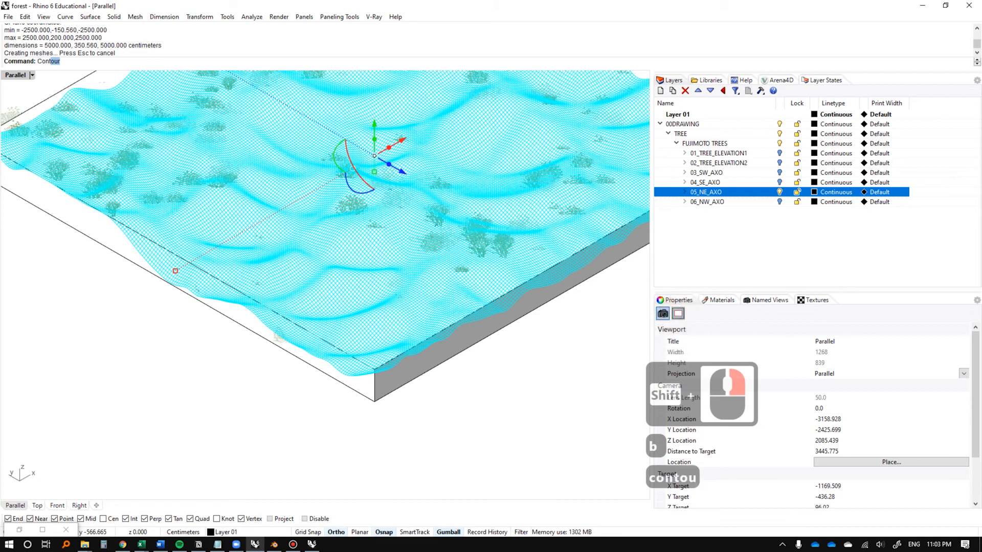
key("Return")
left_click(374, 401)
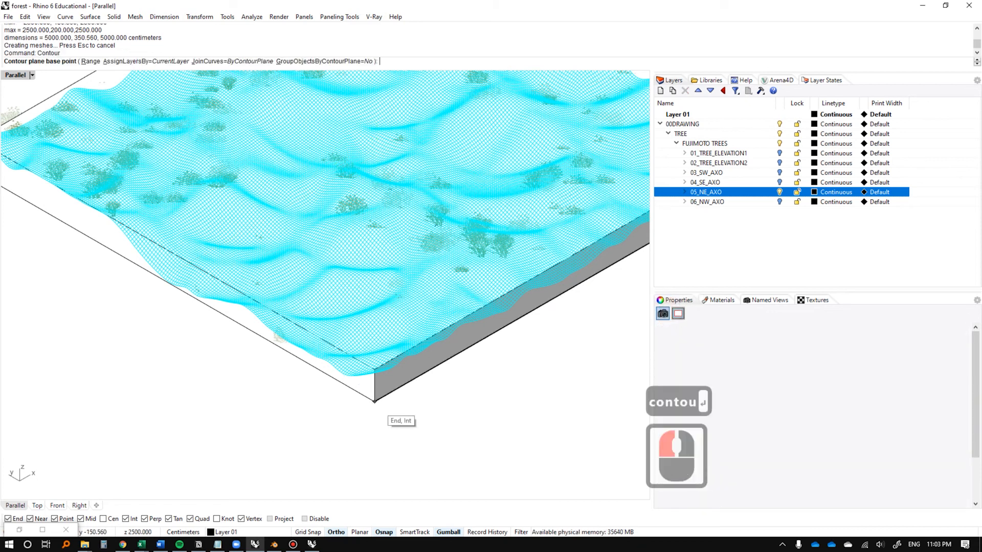
key("Escape")
key("Escape")
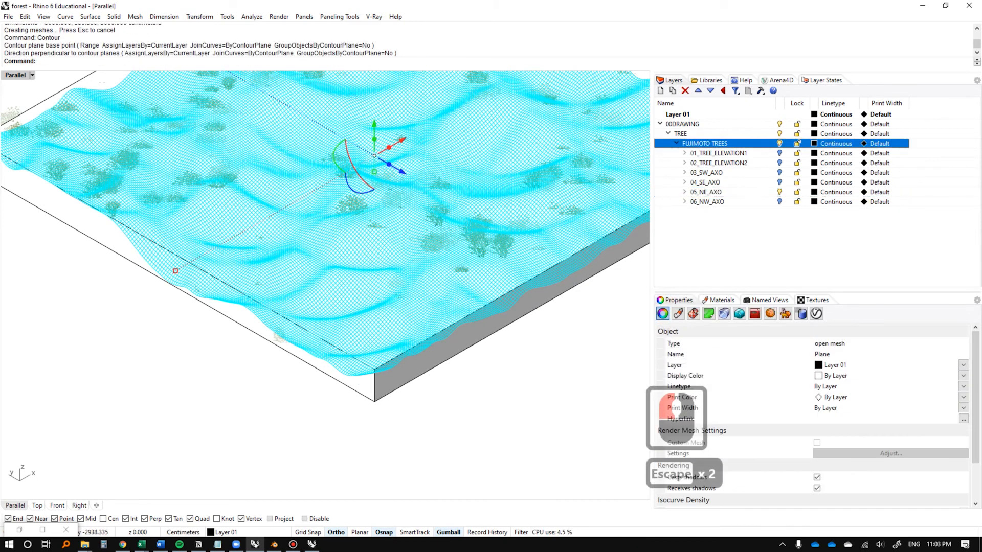
left_click(327, 287)
right_click_drag(327, 287, 287, 307)
scroll(286, 307, "up", 4)
Try to contour the bounding box at 1 m intervals along its vertical corner edge.
left_click(285, 307)
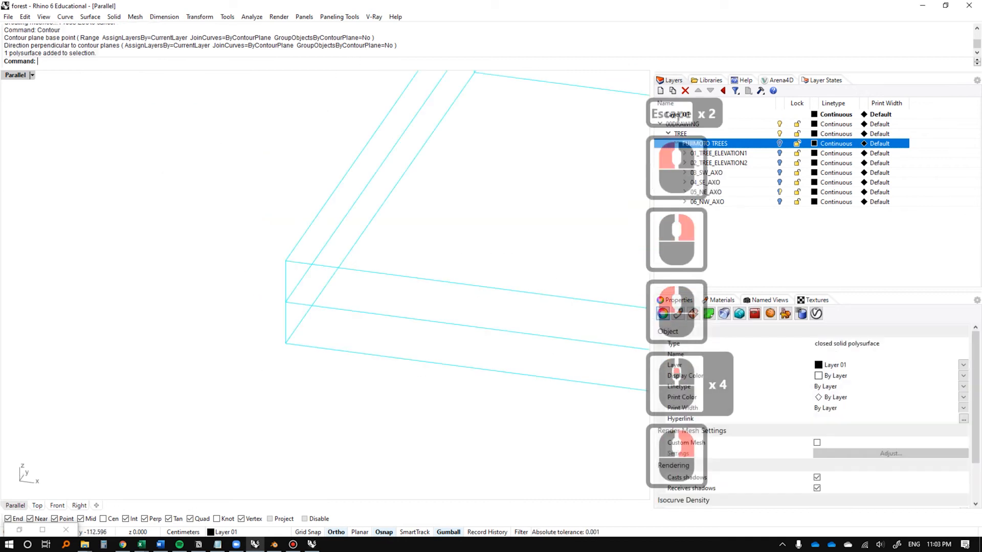
type("contou")
key("Return")
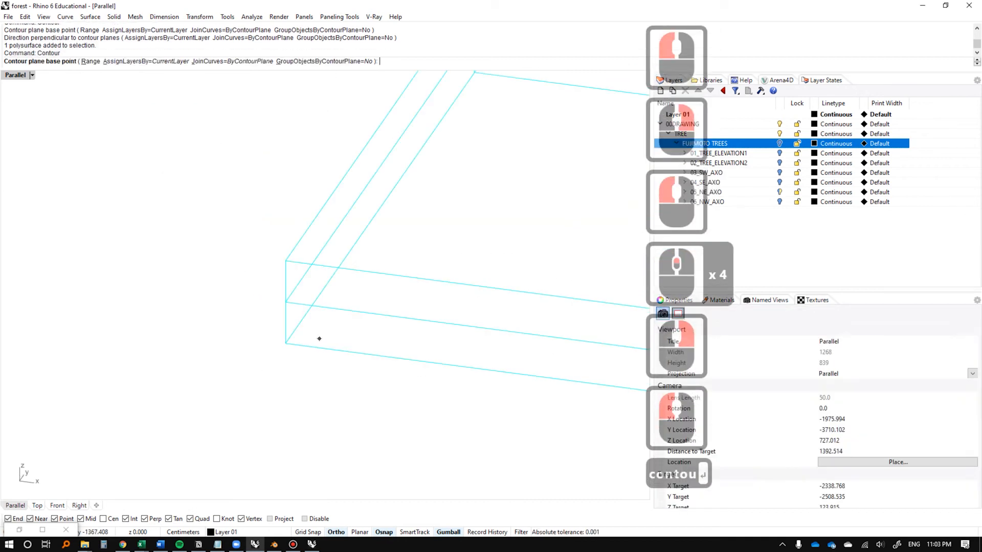
left_click(285, 343)
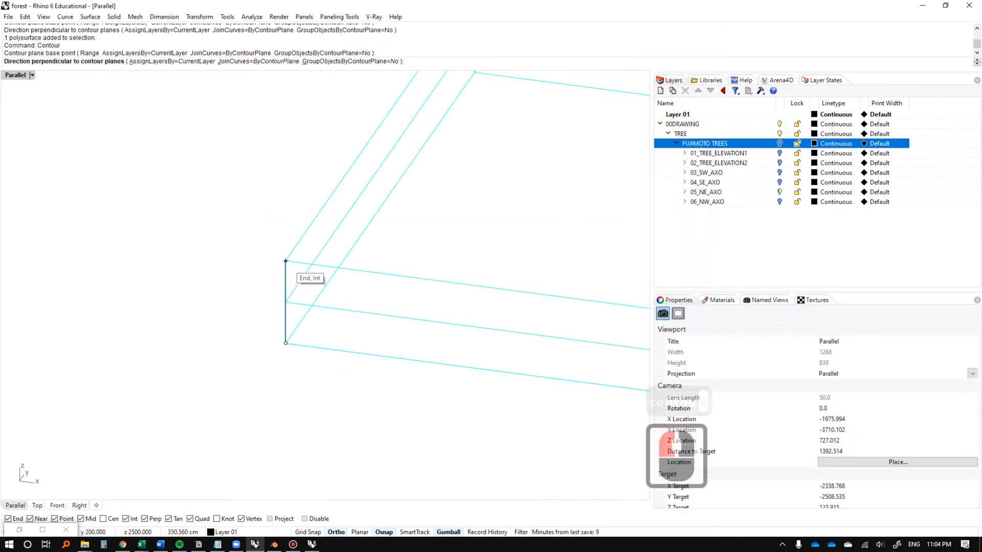
left_click(285, 260)
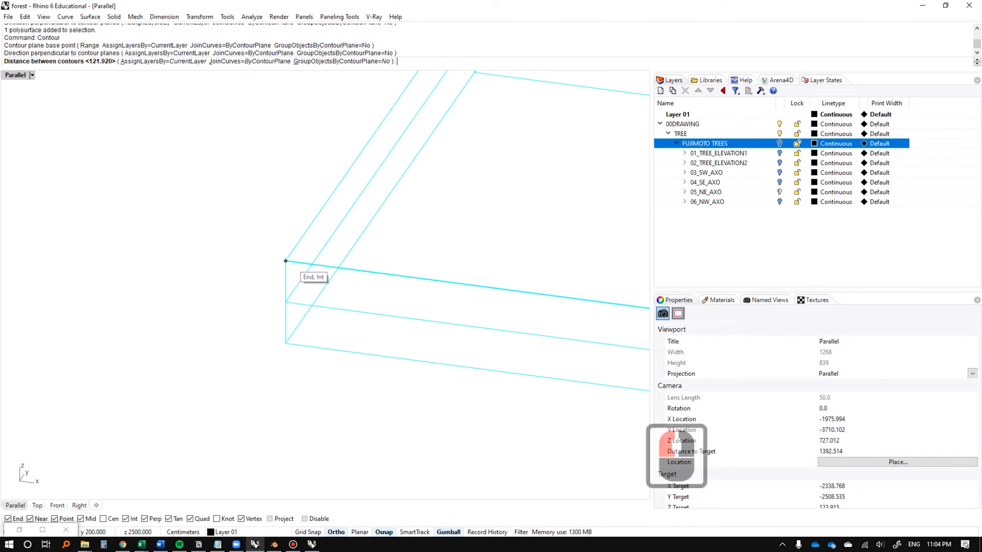
type("1m")
key("Return")
scroll(285, 261, "down", 4)
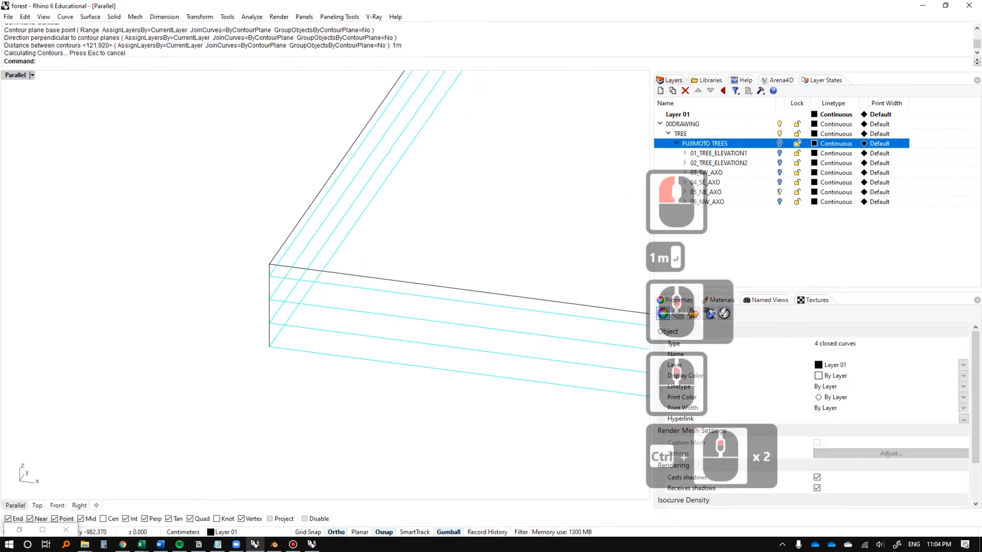
key("ctrl+z")
Try to contour the terrain mesh at 1 m intervals, taking the contour direction from the box's vertical corner edge.
type("h")
left_click(384, 136)
key("ctrl+z")
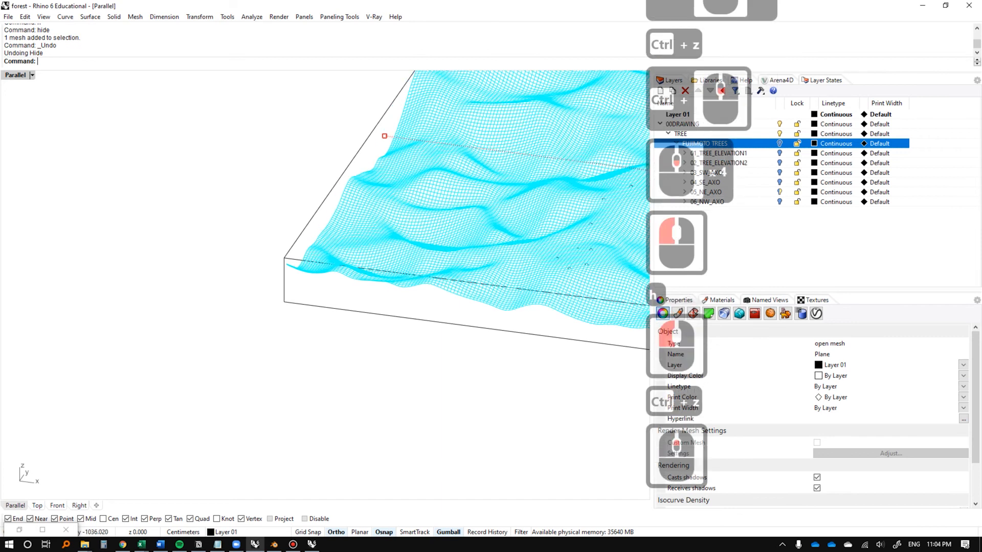
type("Contou")
key("Return")
left_click(284, 302)
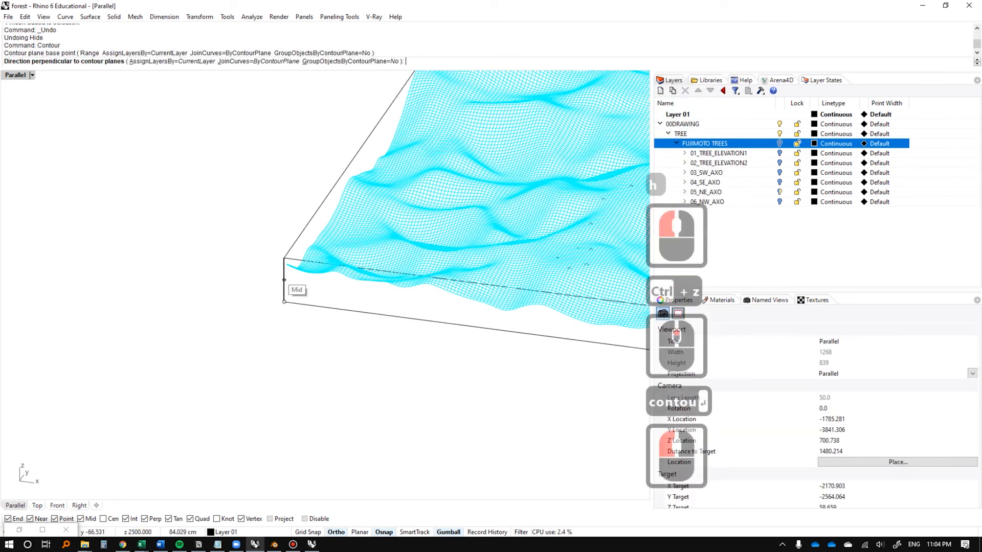
left_click(284, 258)
type("1m")
key("Return")
Delete the bounding box, and undo both that deletion and the 1 m contours.
left_click(384, 135)
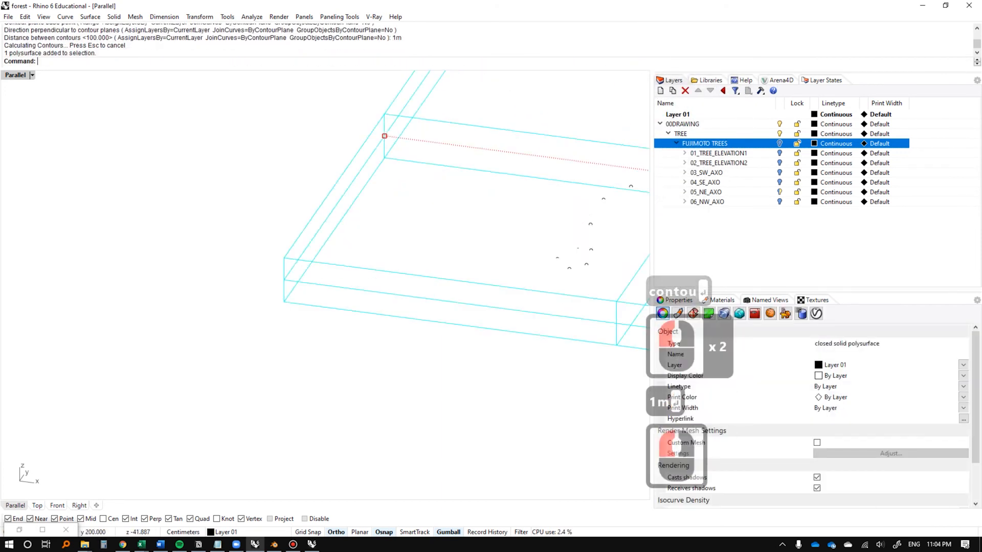
key("Delete")
right_click_drag(327, 230, 401, 179)
scroll(327, 245, "up", 4)
key("ctrl+z")
key("ctrl+z")
Try to contour the bounding box at 1' intervals along its vertical corner edge.
type("contou")
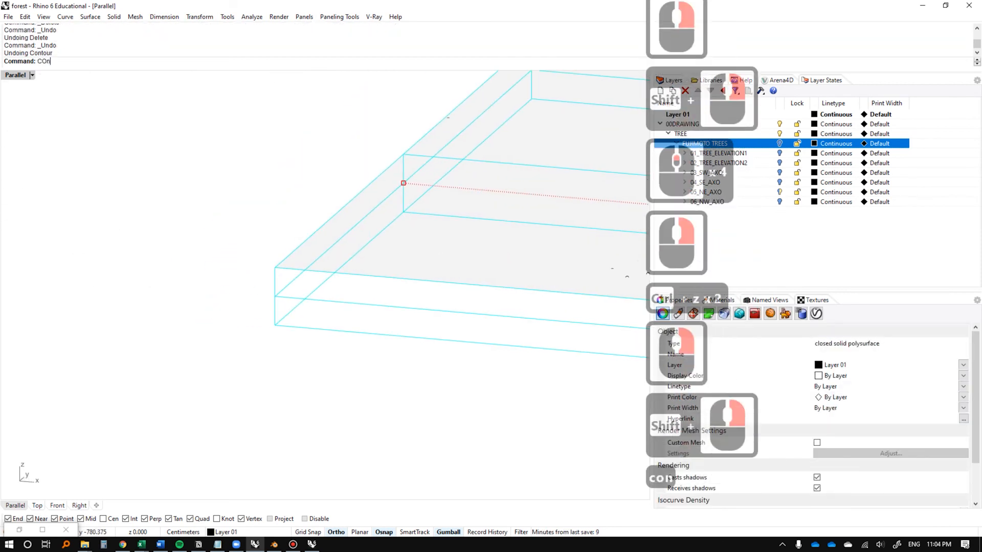
key("Return")
left_click(275, 324)
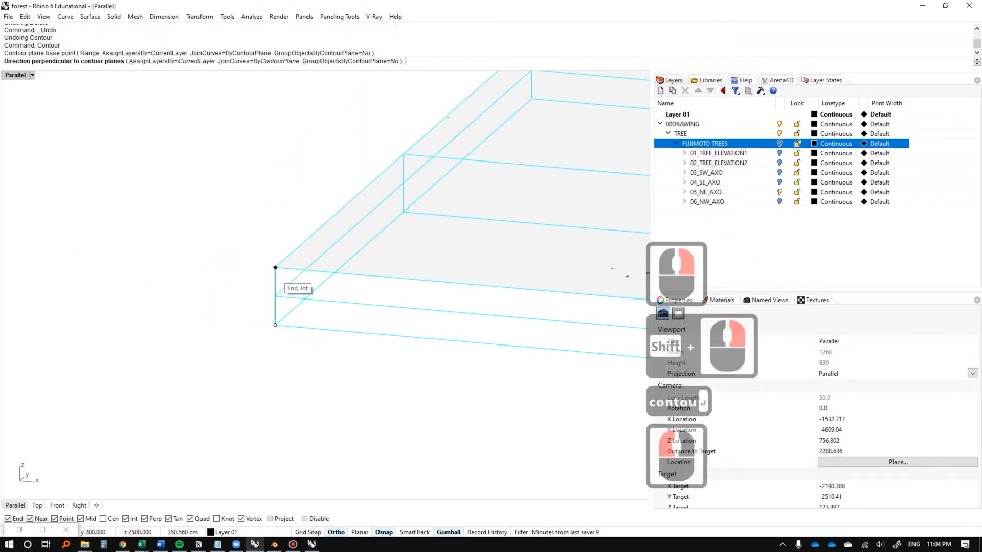
left_click(275, 268)
type("1'")
key("Return")
key("ctrl+z")
Hide the bounding box to select the terrain mesh inside it, and undo the hide to restore the box.
left_click(383, 306)
type("h")
key("space")
left_click(383, 306)
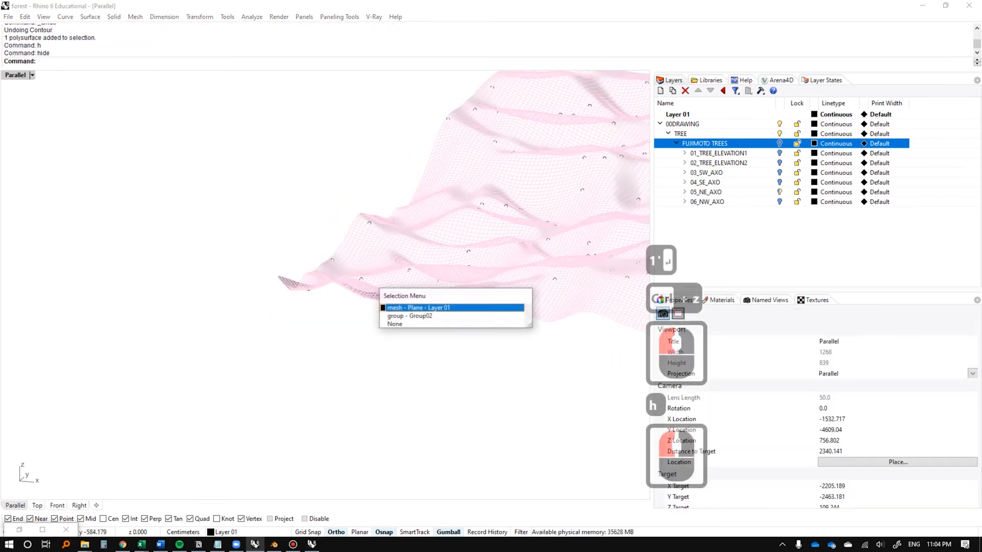
key("ctrl+z")
Contour the terrain mesh at 1' intervals, from the box's bottom corner to the top corner directly above it.
type("contour")
key("Return")
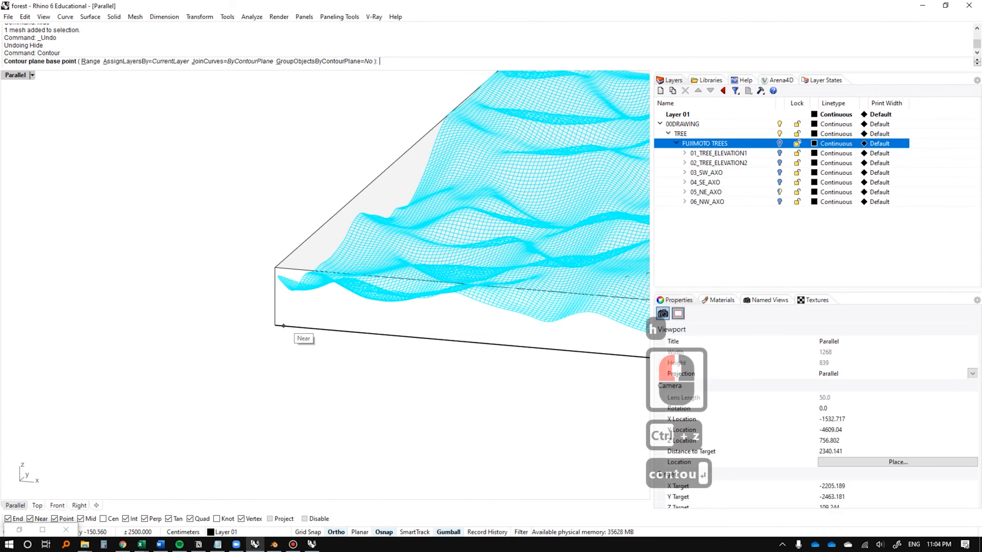
left_click(274, 325)
left_click(275, 267)
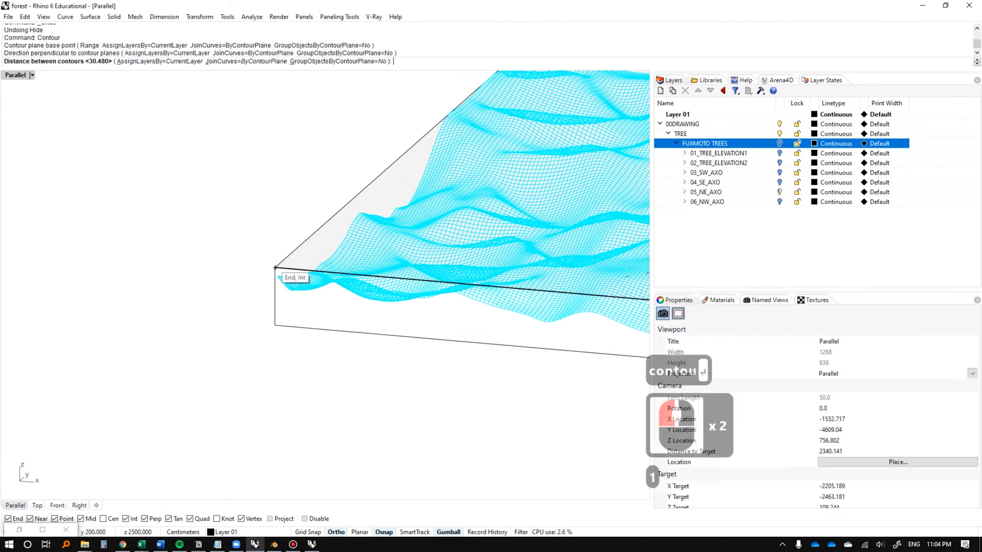
type("1'")
key("Return")
Delete the bounding box around the contoured terrain.
left_click(401, 180)
key("Delete")
scroll(401, 180, "up", 4)
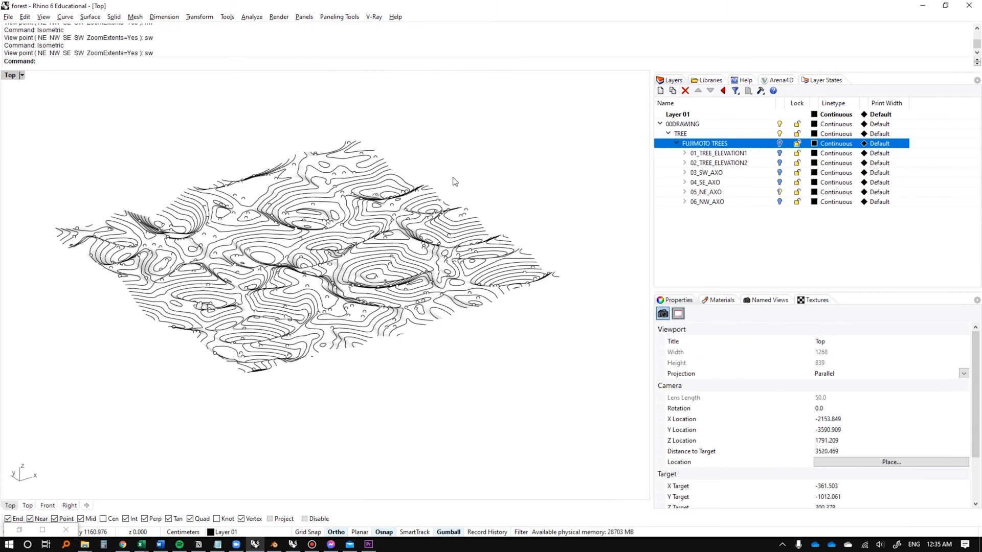
Set the viewport to the SW isometric view of the terrain contours.
mouse_move(393, 246)
right_mouse_down()
mouse_move(348, 226)
mouse_move(335, 264)
mouse_move(378, 259)
right_mouse_up()
type("ometric")
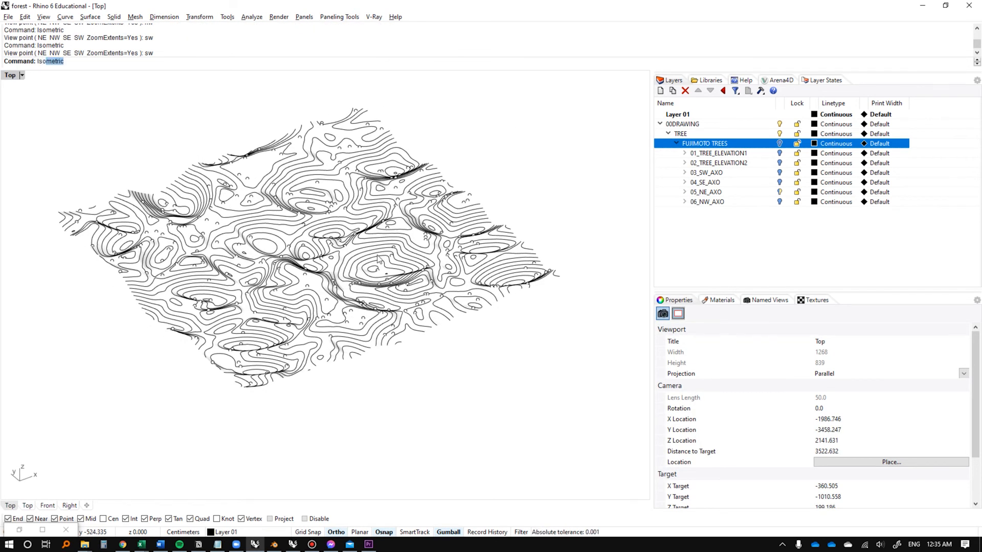
key("Return")
type("sw")
key("Return")
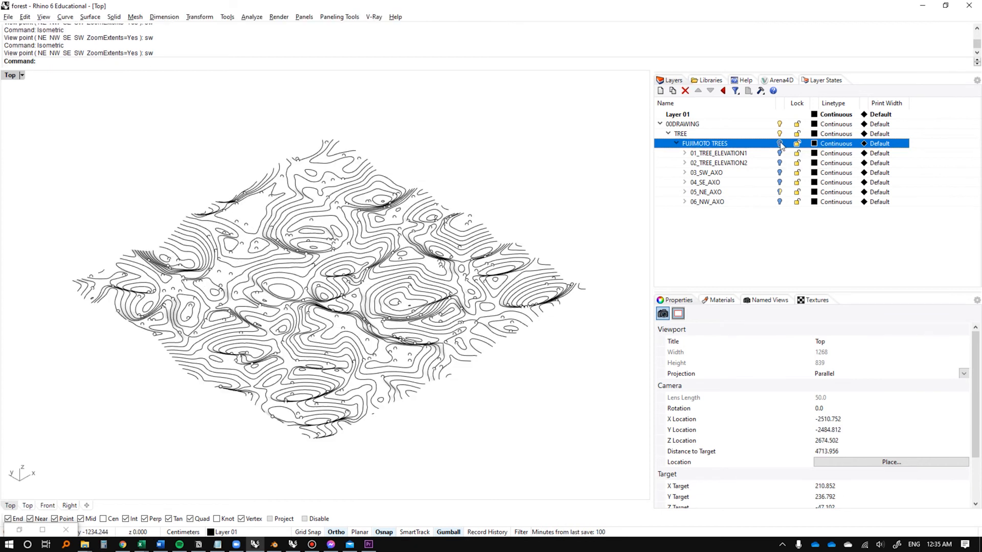
Turn on the FUJIMOTO TREES layer to examine the trees over the contours, and turn it off again.
left_click(779, 144)
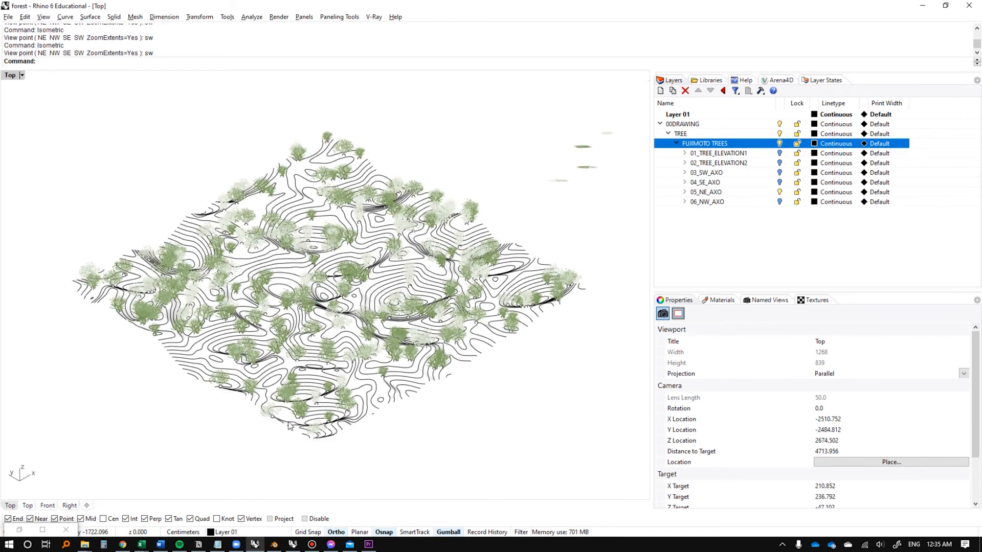
scroll(289, 426, "up", 4)
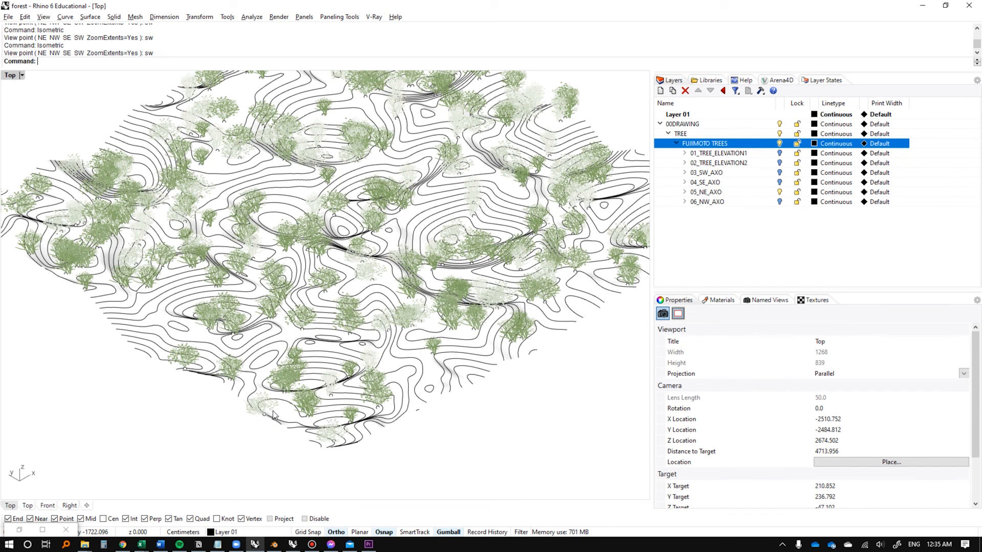
scroll(289, 381, "down", 1)
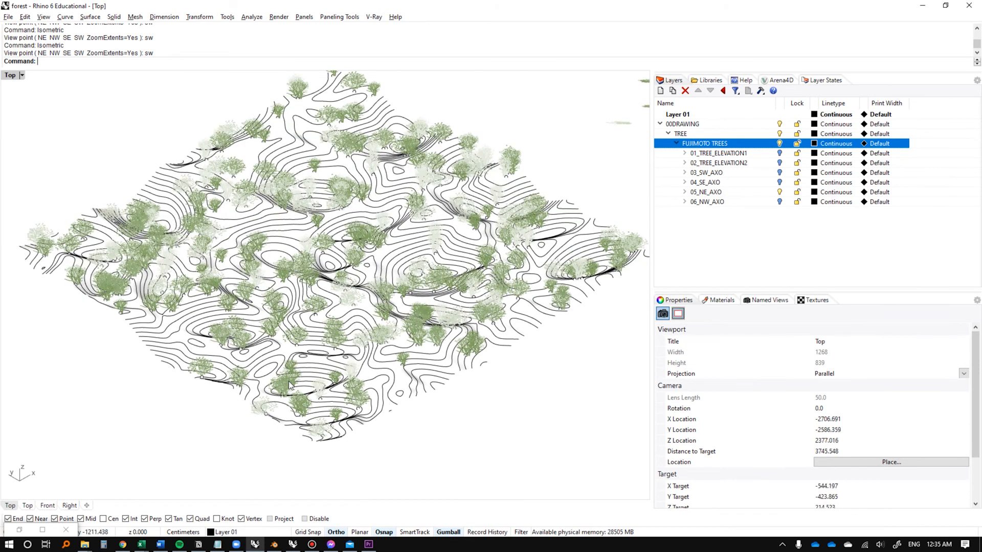
left_click(779, 144)
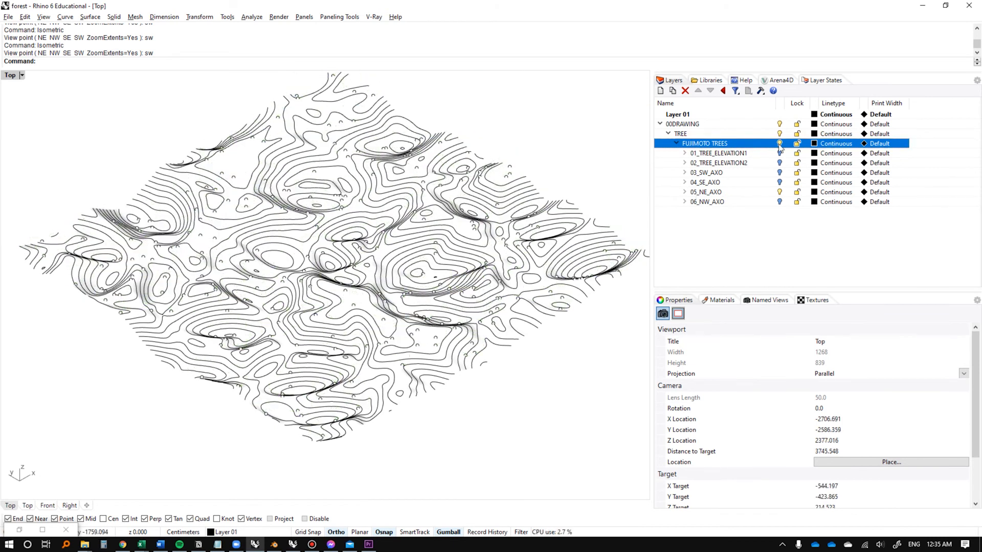
Set the front view and draw a vertical clipping plane through the terrain to cut a section.
type("front")
key("Return")
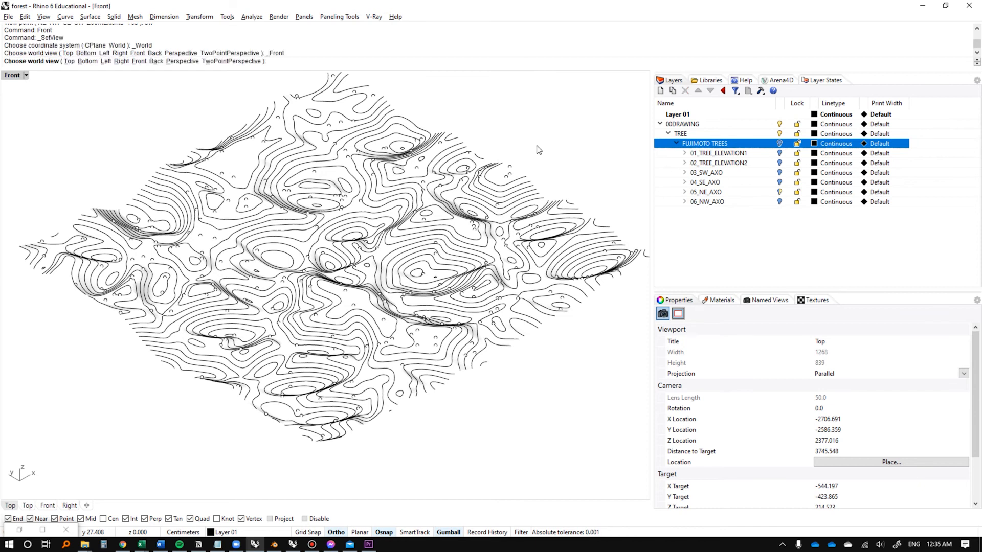
right_click_drag(346, 187, 419, 320)
type("clip")
key("Return")
left_click(236, 358)
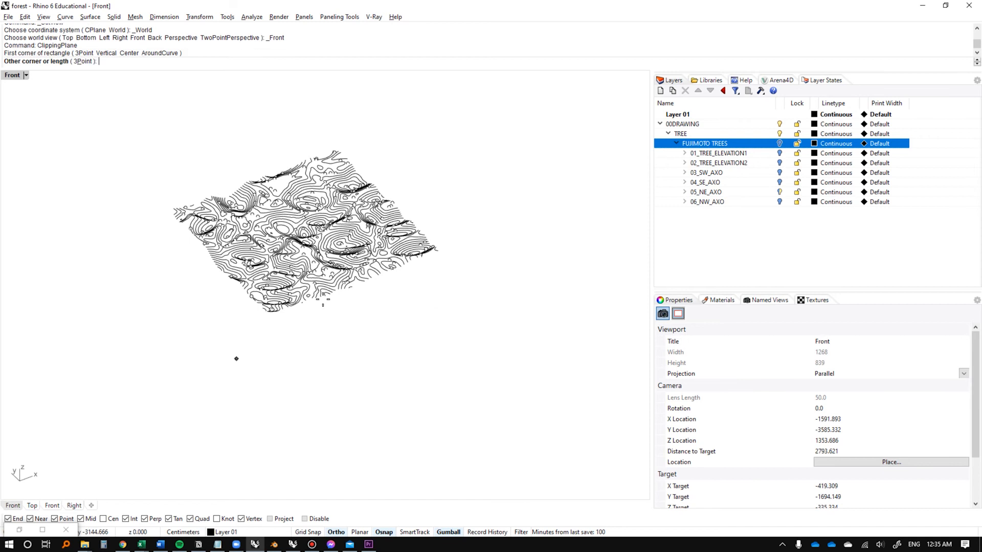
left_click(475, 233)
right_click_drag(473, 215, 426, 229)
Inspect the clipping plane from the top view and return to the front view.
key("F3")
key("F1")
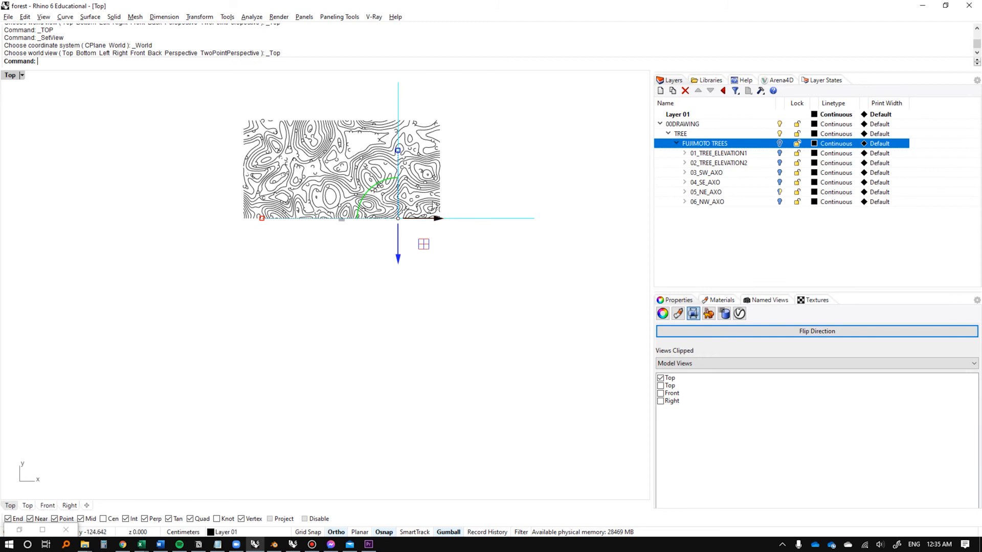
type("Front")
key("Return")
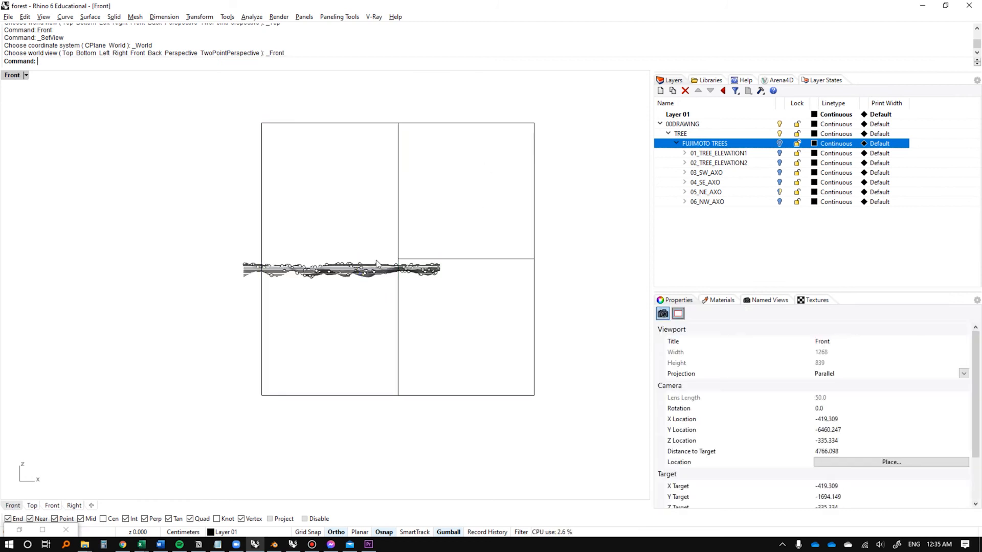
Turn off the 05_NE_AXO layer and turn on 01_TREE_ELEVATION1 and FUJIMOTO TREES to show the elevation trees along the section.
left_click(740, 153)
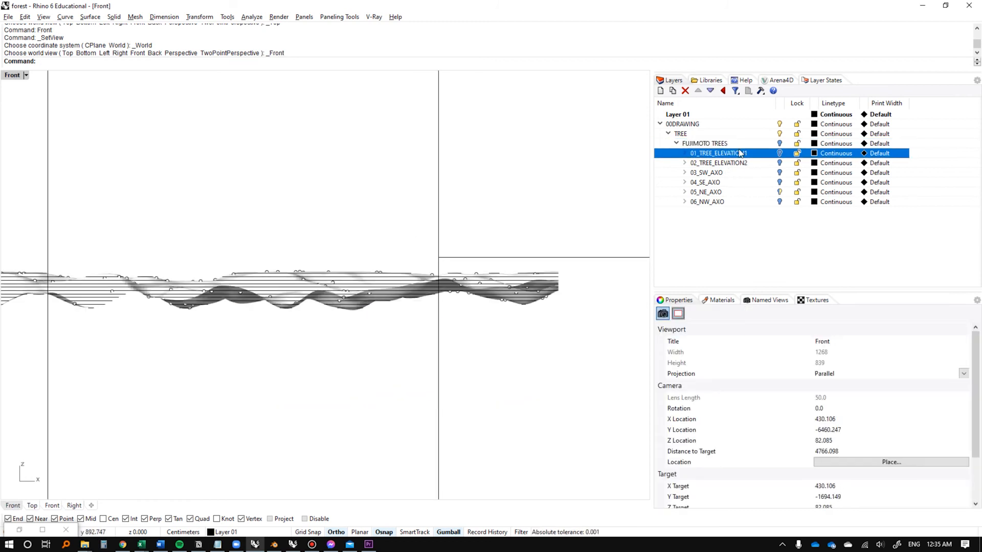
left_click(781, 193)
left_click(780, 144)
left_click(780, 145)
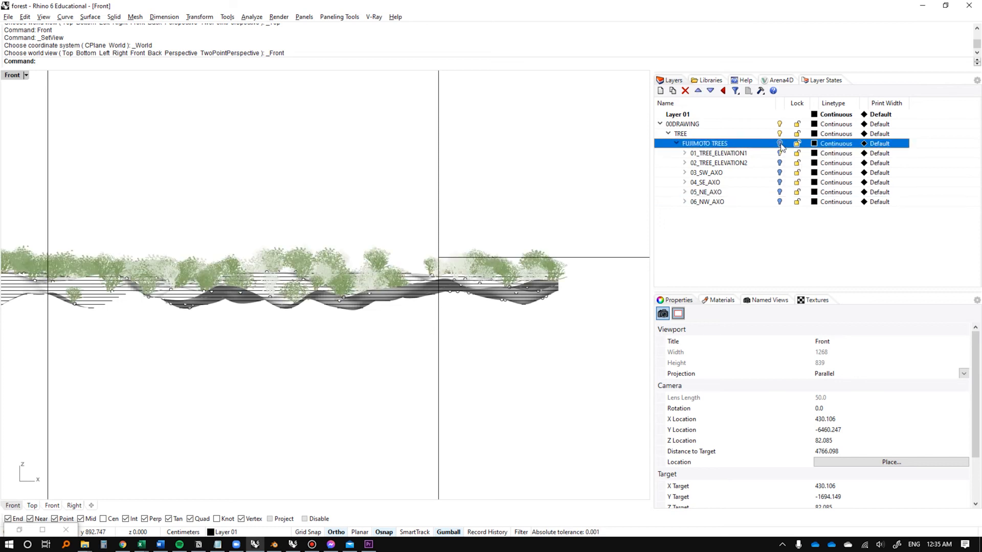
right_click_drag(492, 171, 657, 137)
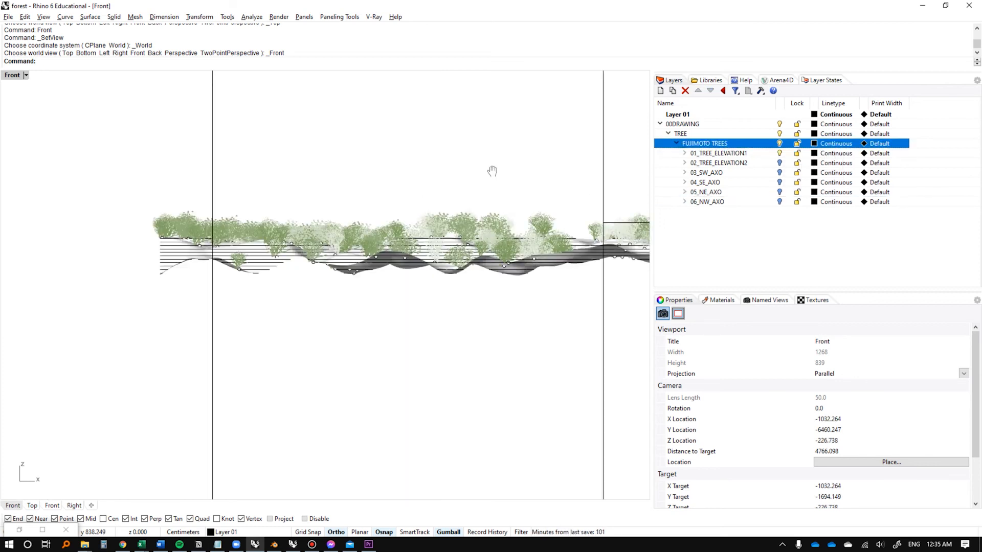
right_click_drag(474, 176, 473, 176)
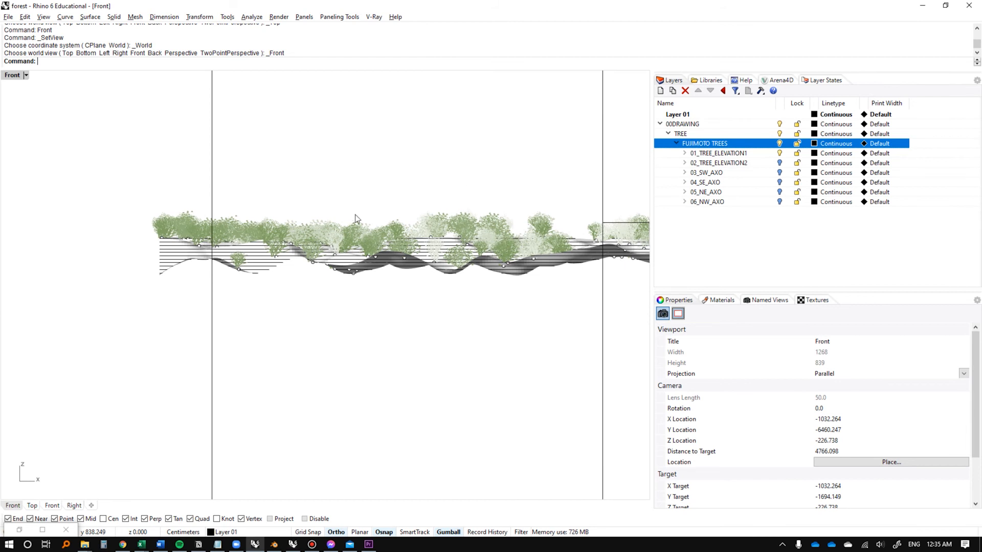
right_click_drag(409, 214, 392, 221)
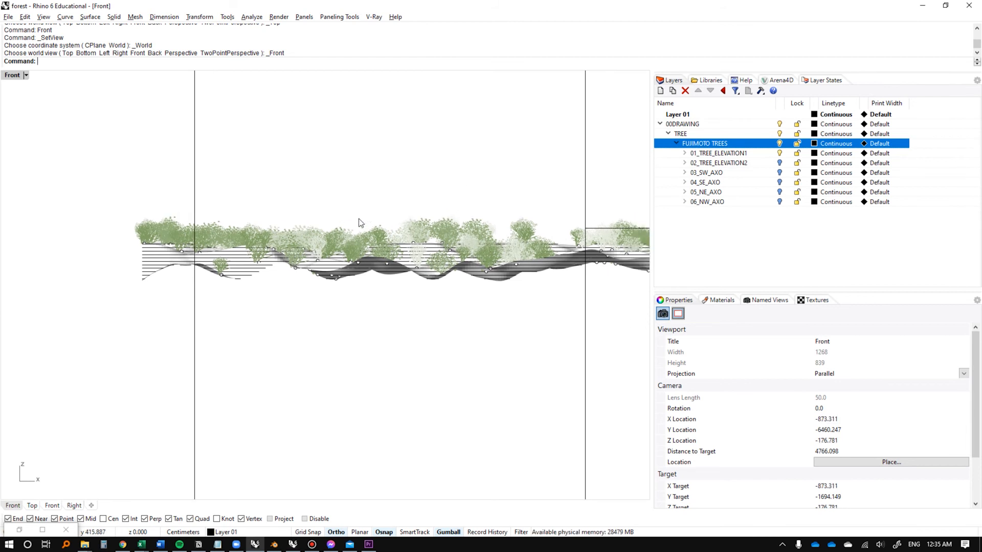
scroll(348, 220, "down", 1)
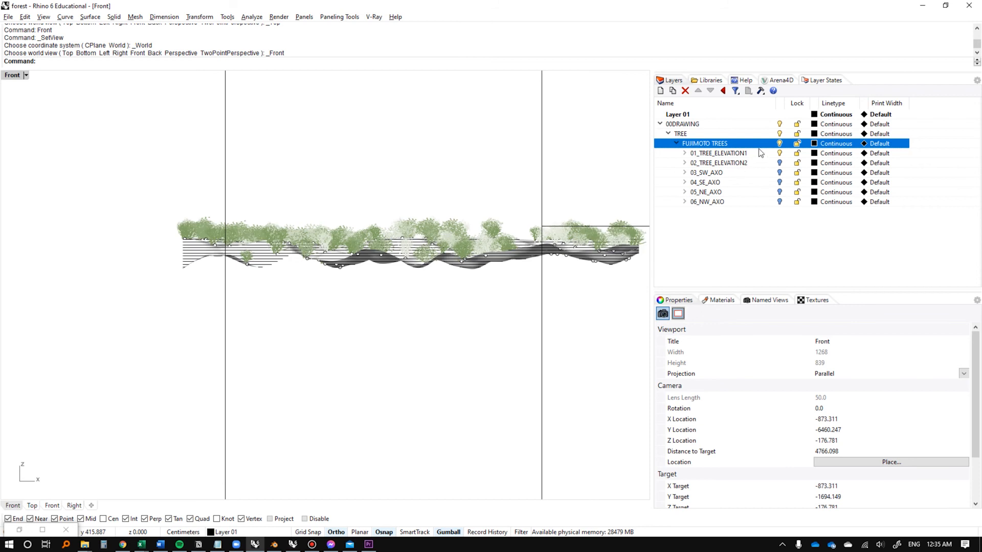
Turn off the FUJIMOTO TREES layer and reorient the clipping plane to cut the terrain section for the left view.
left_click(779, 144)
right_click_drag(344, 169, 503, 172, "ctrl+shift")
left_click(462, 172)
right_click_drag(449, 187, 443, 213, "ctrl+shift")
left_click_drag(438, 205, 507, 209)
left_click_drag(443, 223, 421, 229)
type("Left")
key("Return")
left_click(486, 213)
scroll(299, 207, "up", 8)
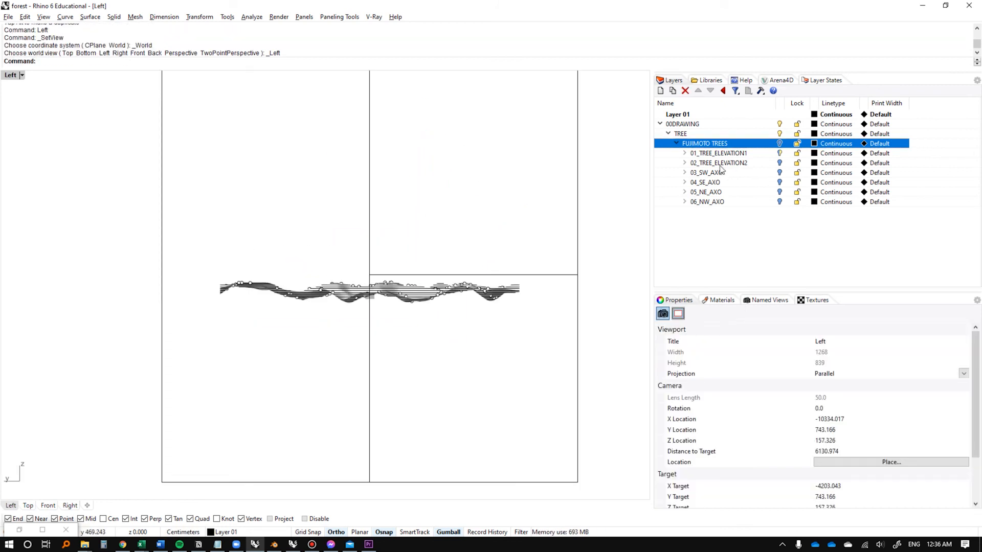
Turn on the 02_TREE_ELEVATION2 and FUJIMOTO TREES layers and turn off 01_TREE_ELEVATION1 to show the trees along the left section.
left_click(739, 163)
left_click(782, 155)
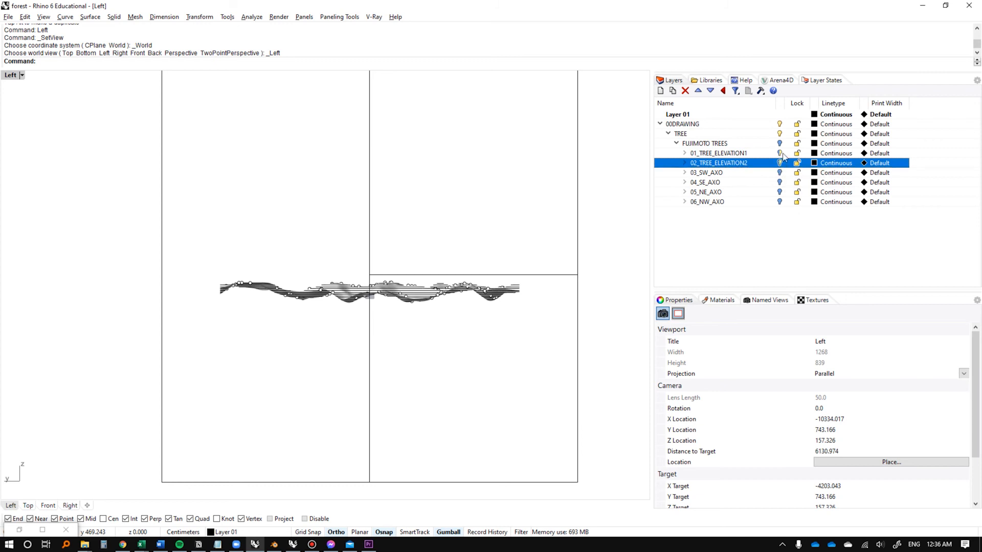
left_click(779, 143)
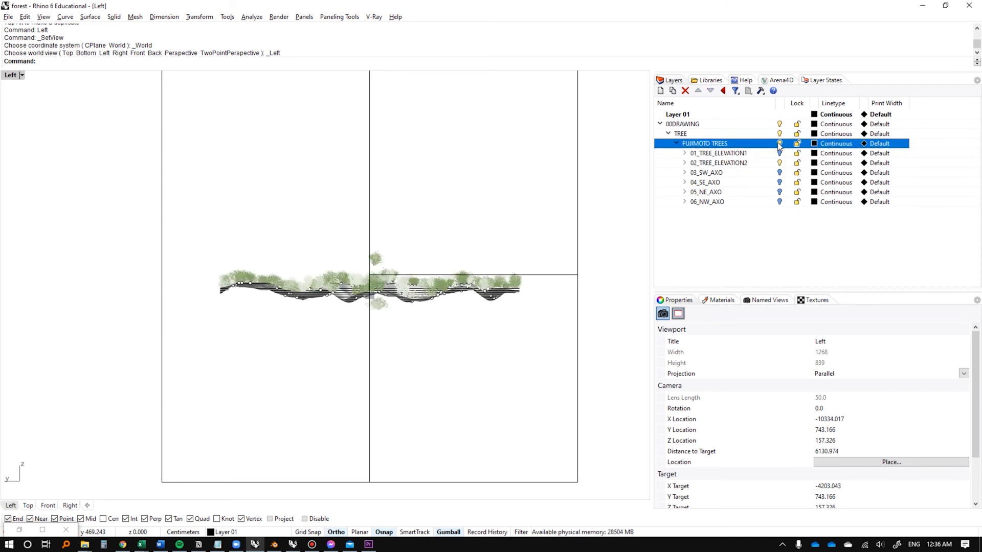
scroll(391, 322, "up", 2)
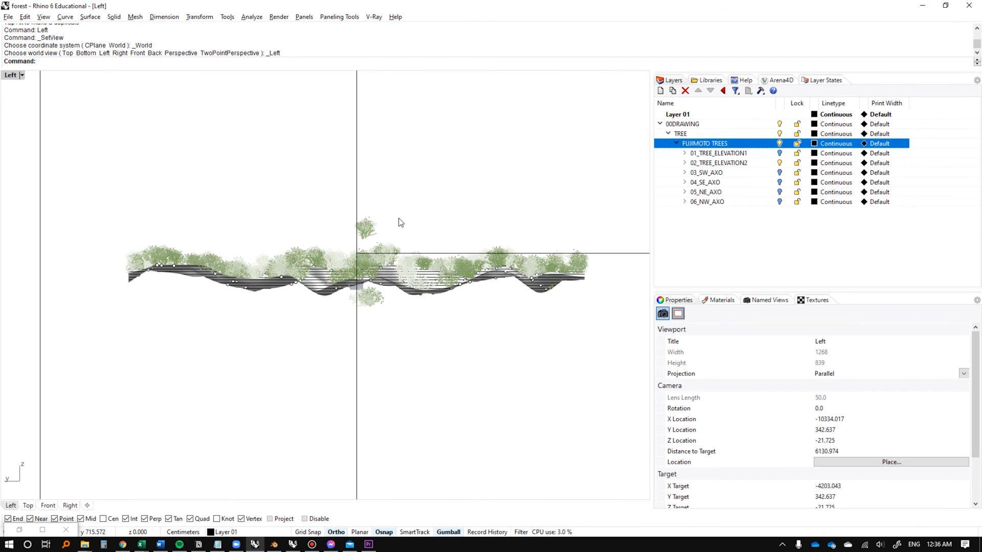
Hide the stray tree block floating above the section and delete the two stray blocks below it.
left_click_drag(369, 228, 367, 230)
type("h")
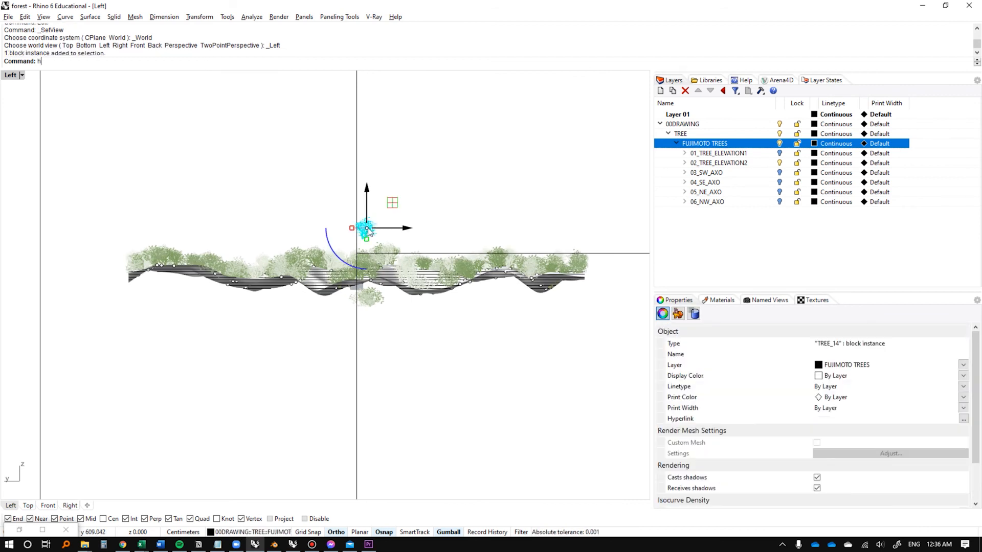
key("Return")
left_click_drag(385, 332, 362, 297)
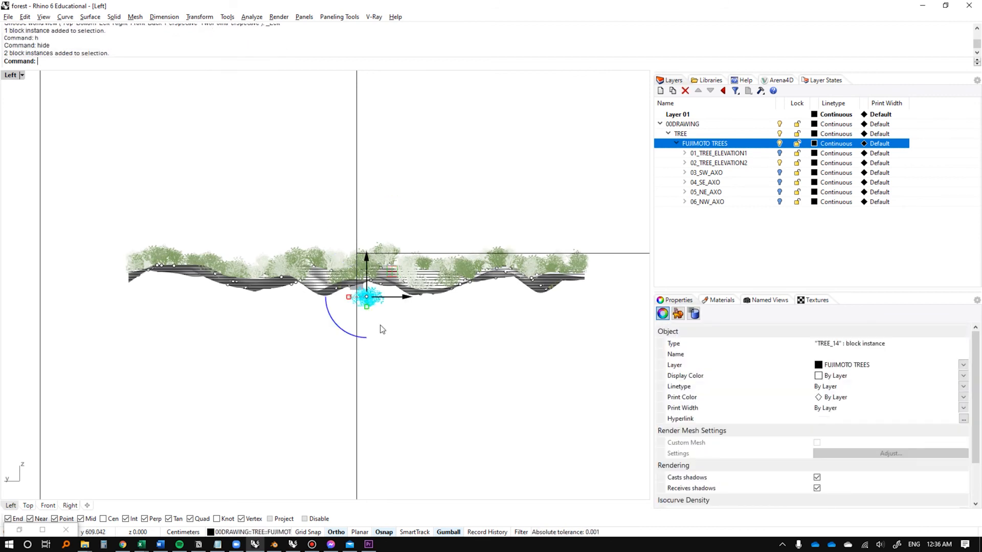
key("Delete")
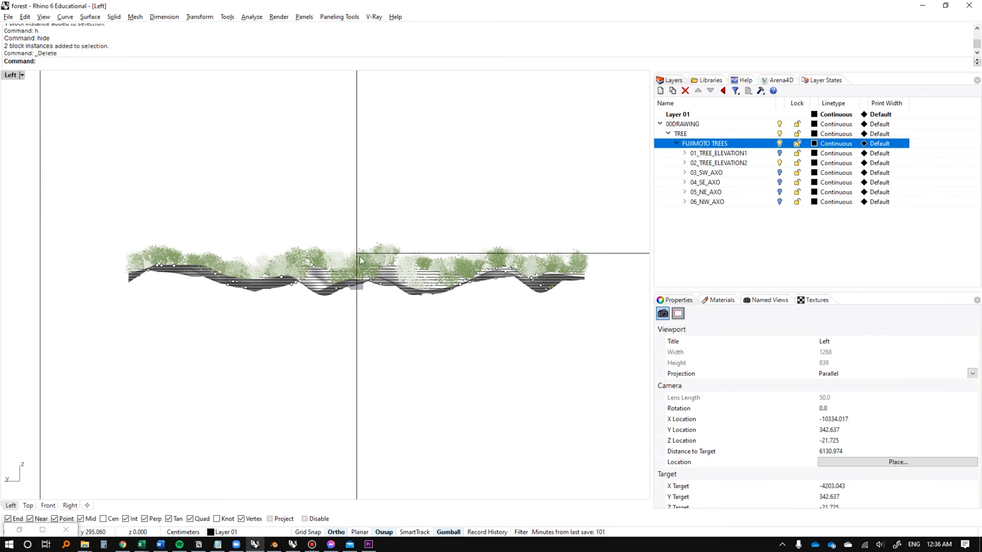
Hide the terrain mesh in the left section view to examine the trees on the contours, and undo the hide.
scroll(250, 277, "up", 1)
scroll(213, 278, "up", 1)
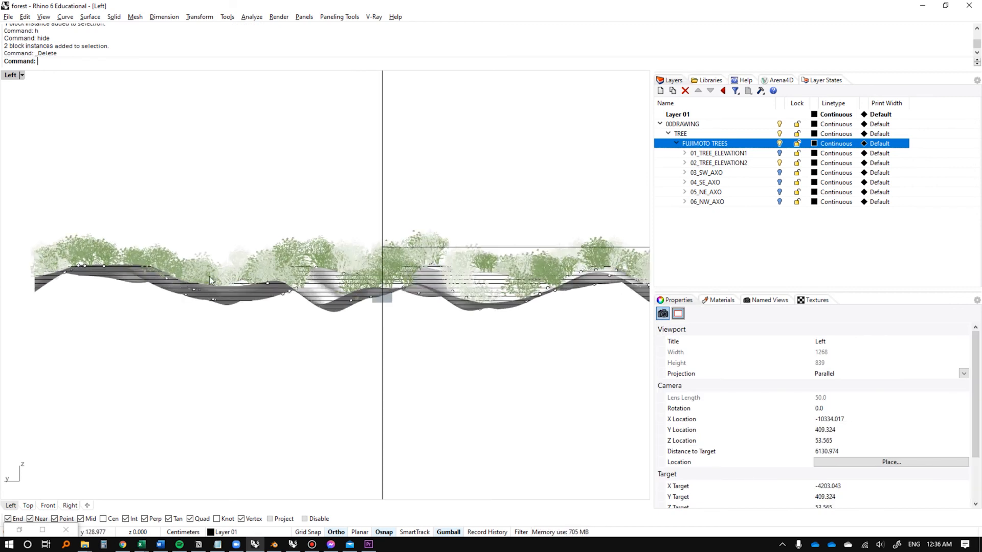
scroll(315, 299, "up", 2)
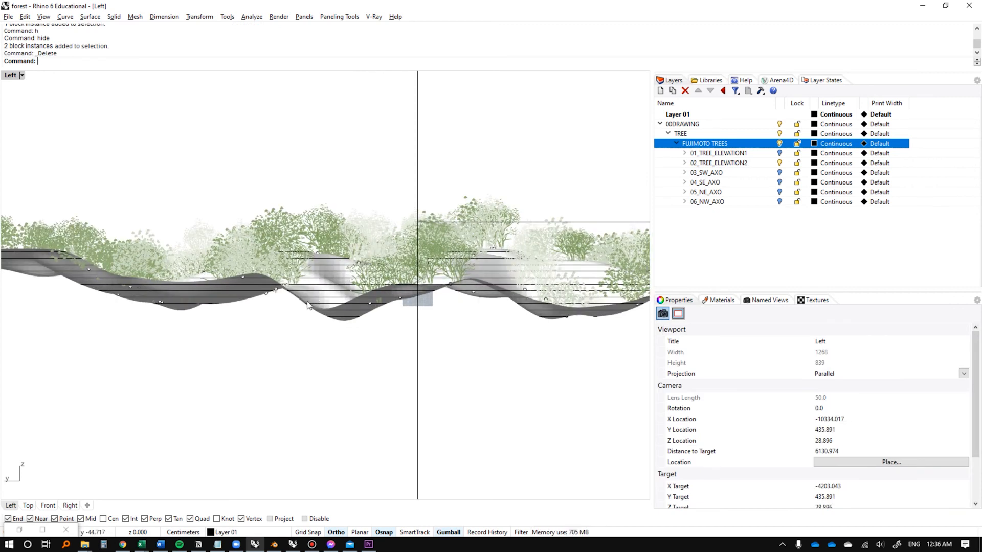
scroll(307, 306, "down", 4)
scroll(307, 305, "up", 4)
right_click_drag(454, 308, 327, 300)
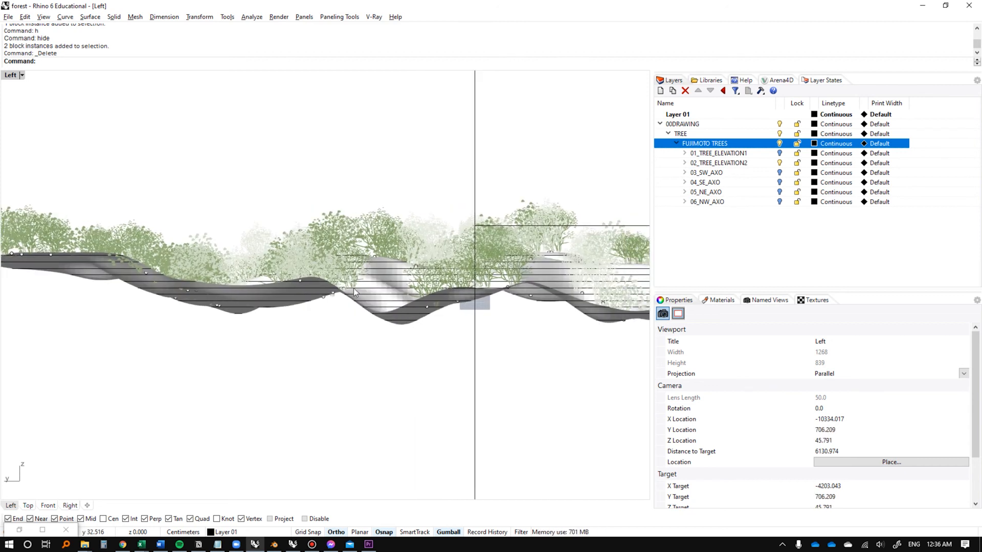
scroll(371, 296, "up", 3)
left_click(370, 296)
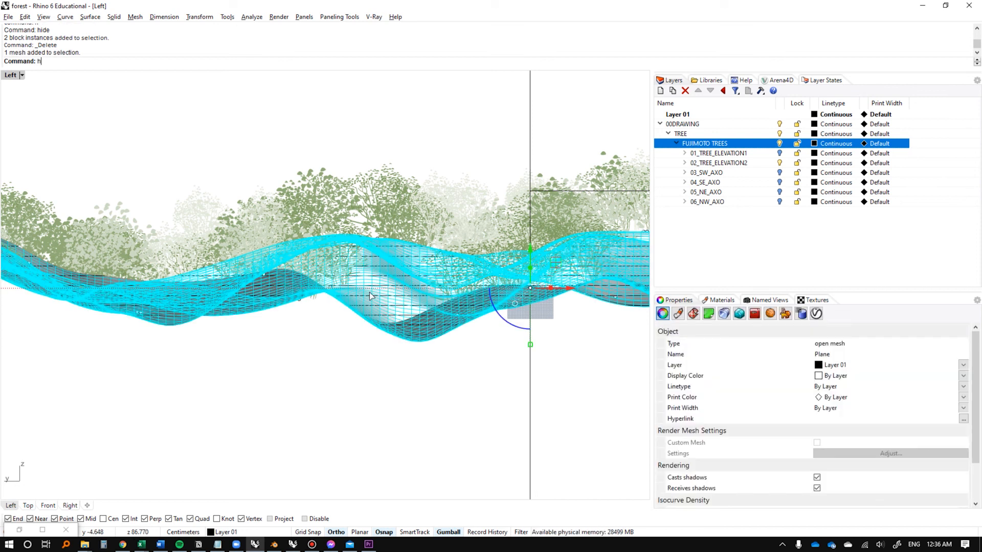
key("Return")
scroll(354, 292, "down", 4)
key("ctrl+z")
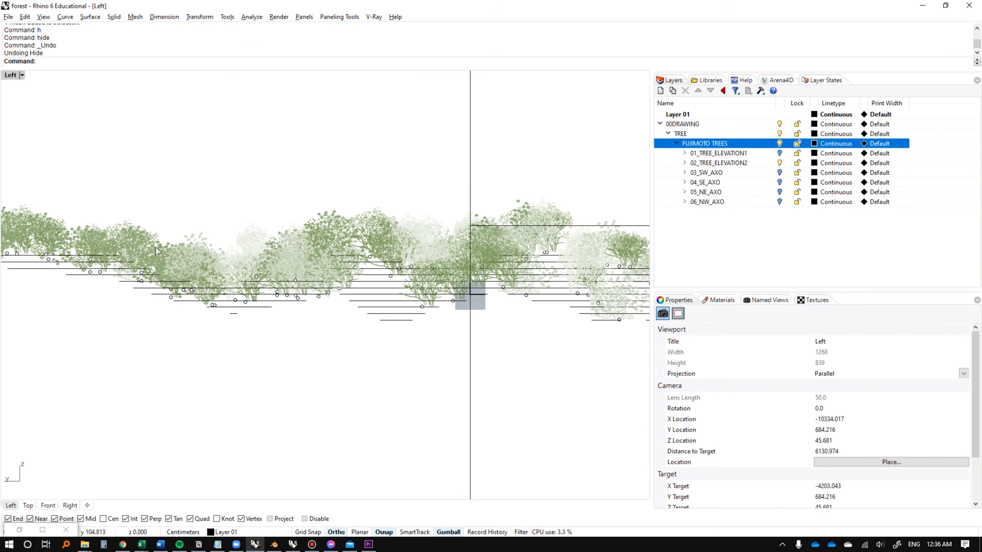
Zoom to the model's extents and undo the hiding and deletion of the stray tree blocks.
right_click_drag(459, 316, 466, 281, "ctrl+shift")
type("ZE")
key("Return")
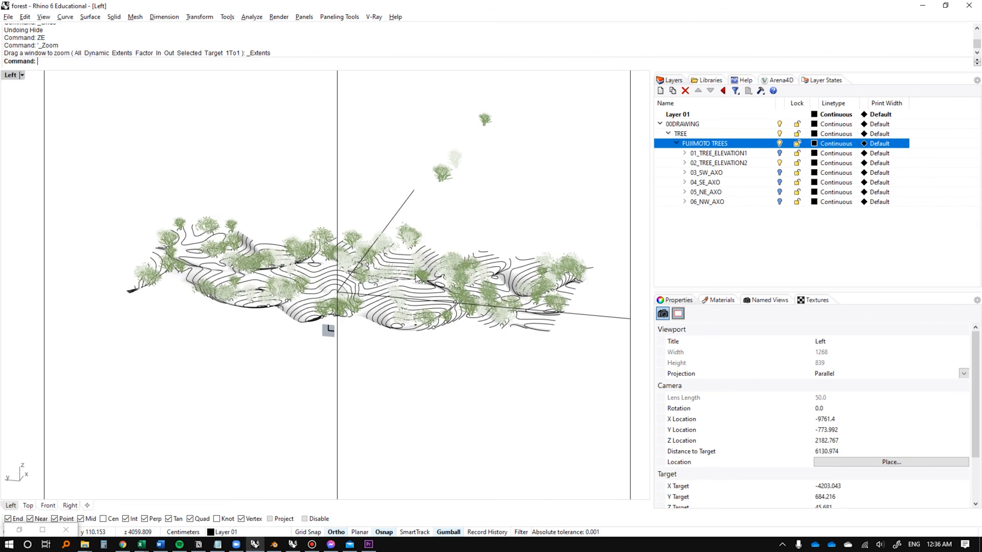
right_click_drag(399, 297, 358, 279, "ctrl+shift")
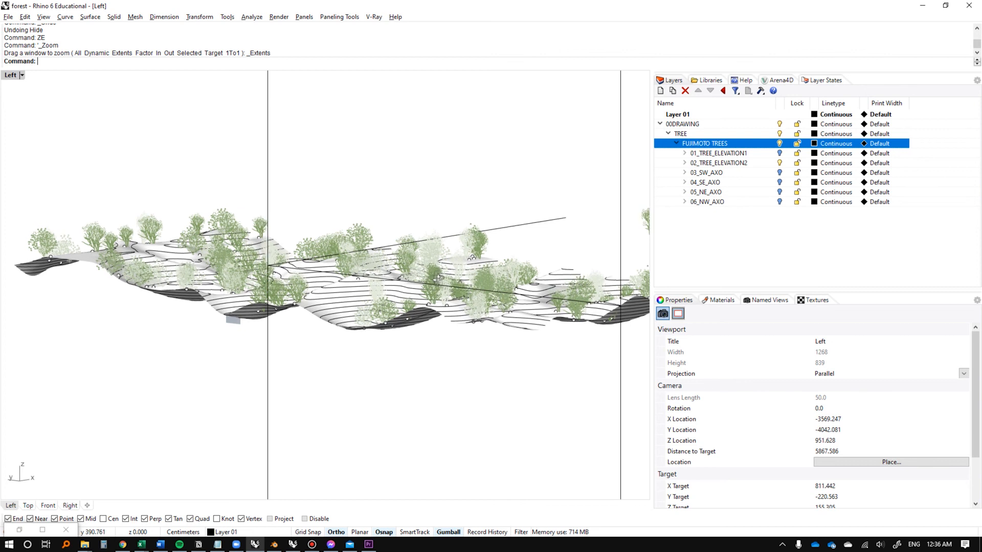
key("ctrl+z")
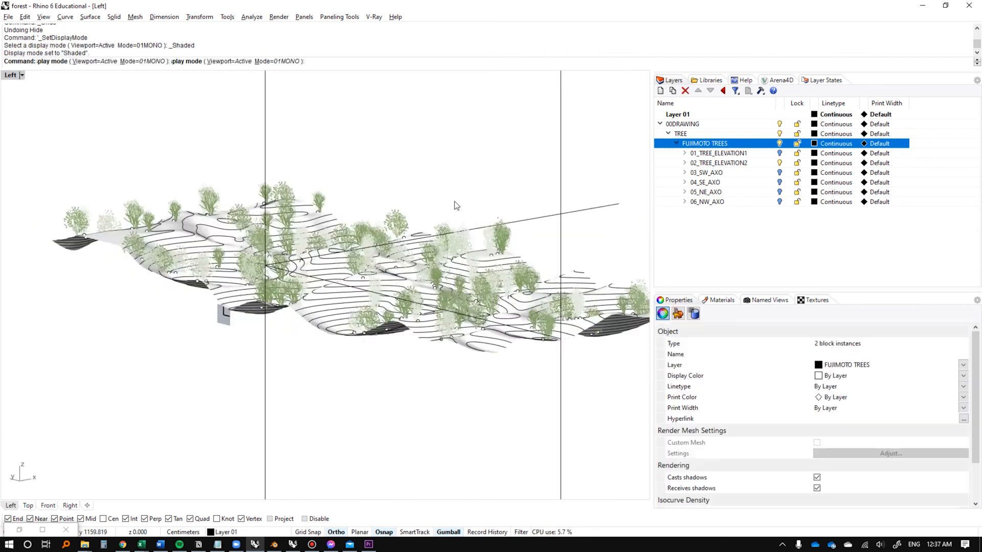
Set the viewport to Shaded display and disable the clipping plane in the left view.
key("ctrl+alt+s")
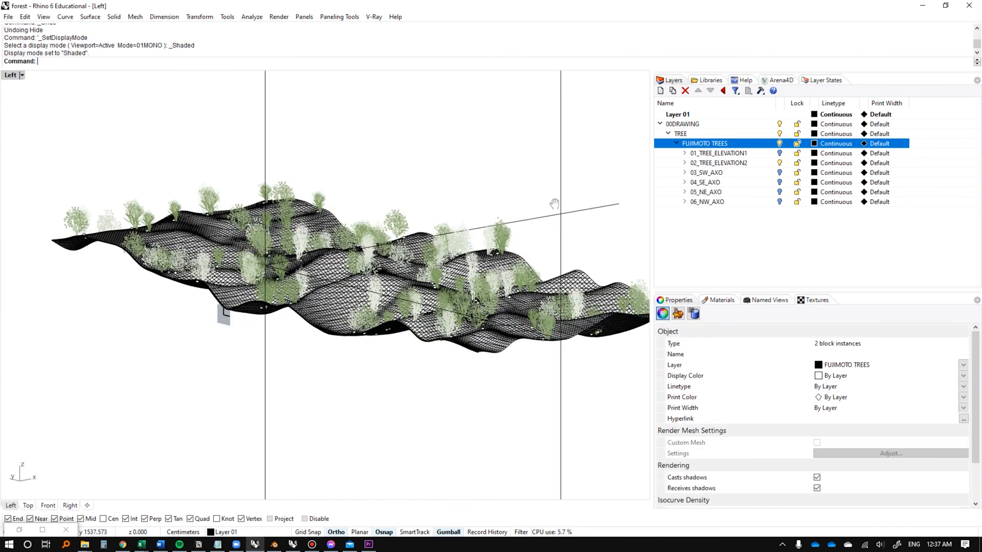
right_click_drag(528, 176, 401, 217, "shift")
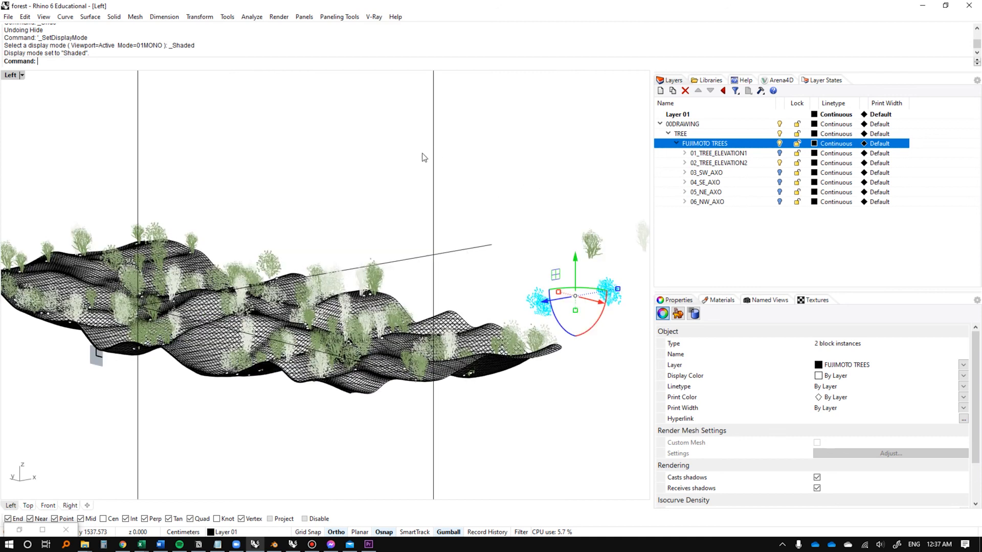
left_click_drag(524, 146, 406, 216)
type("Distribute")
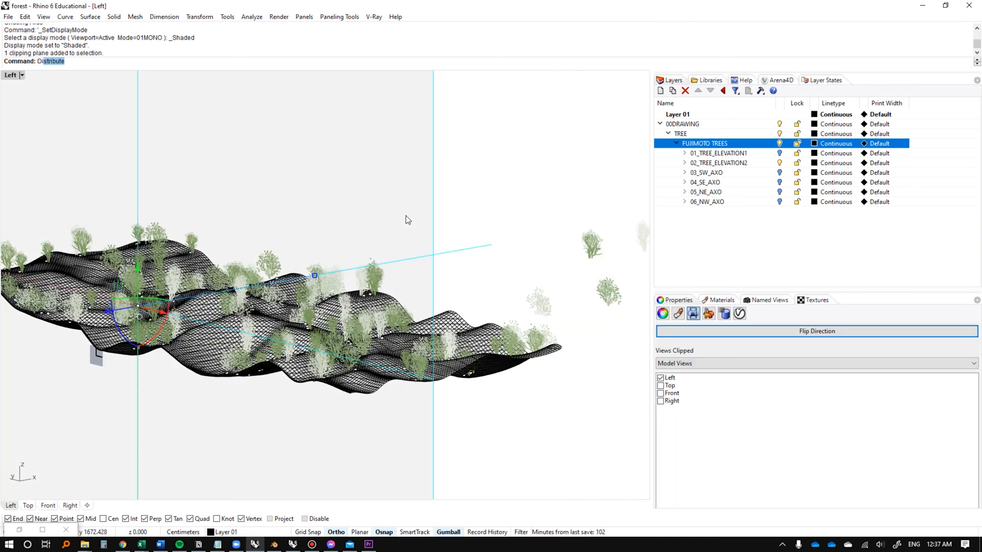
key("Return")
left_click_drag(479, 205, 403, 176)
type("Disa")
key("Return")
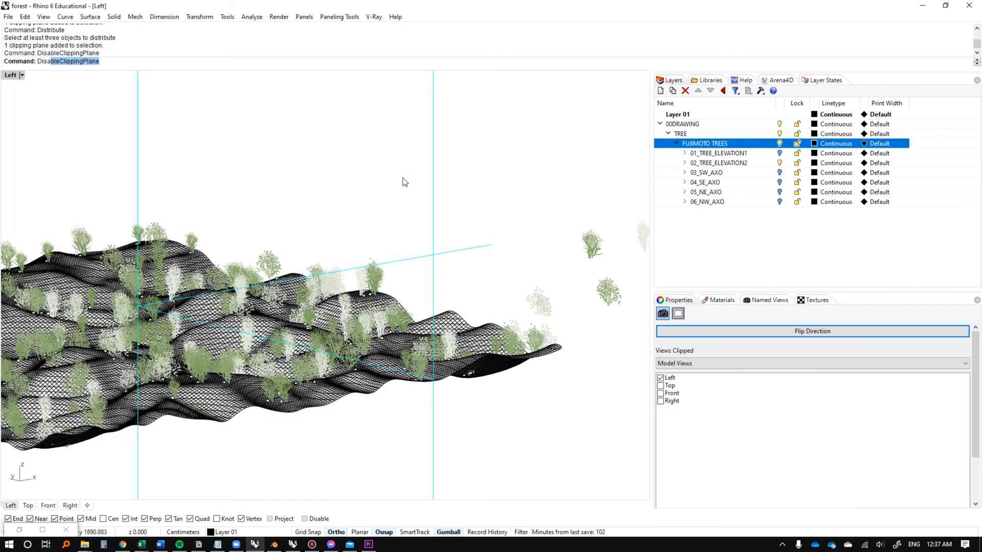
key("Escape")
Set the display mode to 01MONO with the whole unclipped terrain seen obliquely from above.
right_click_drag(402, 182, 413, 244)
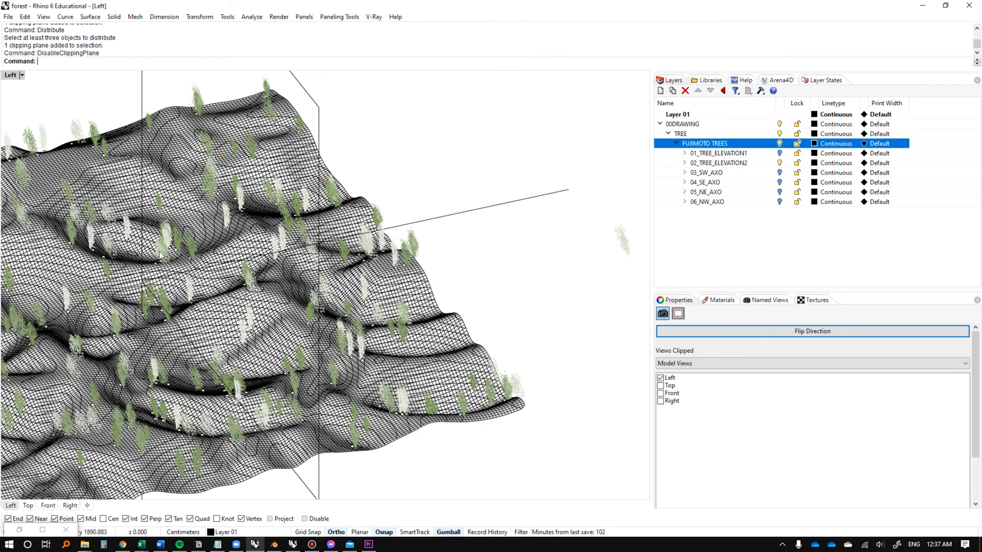
right_click_drag(175, 199, 324, 143)
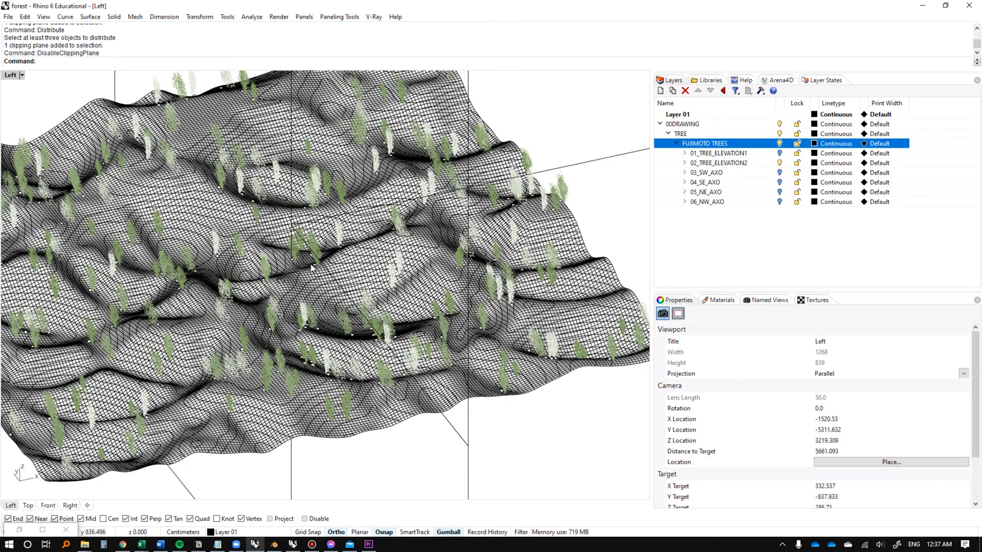
key("ctrl+alt+m")
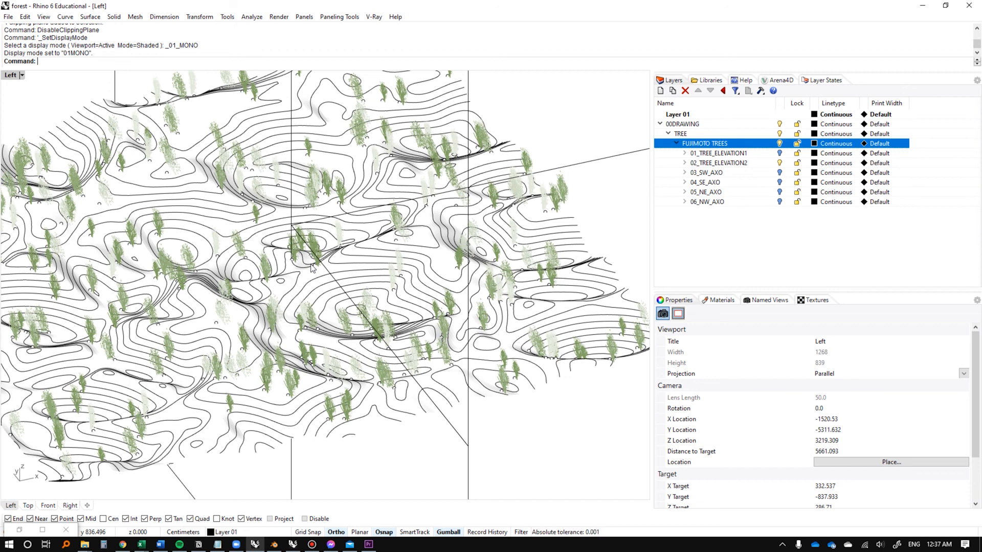
Switch to the !MULTIVIEW2.3dm file to look over its tree, car, human and 3D block library, and return to the forest file.
key("alt+Tab")
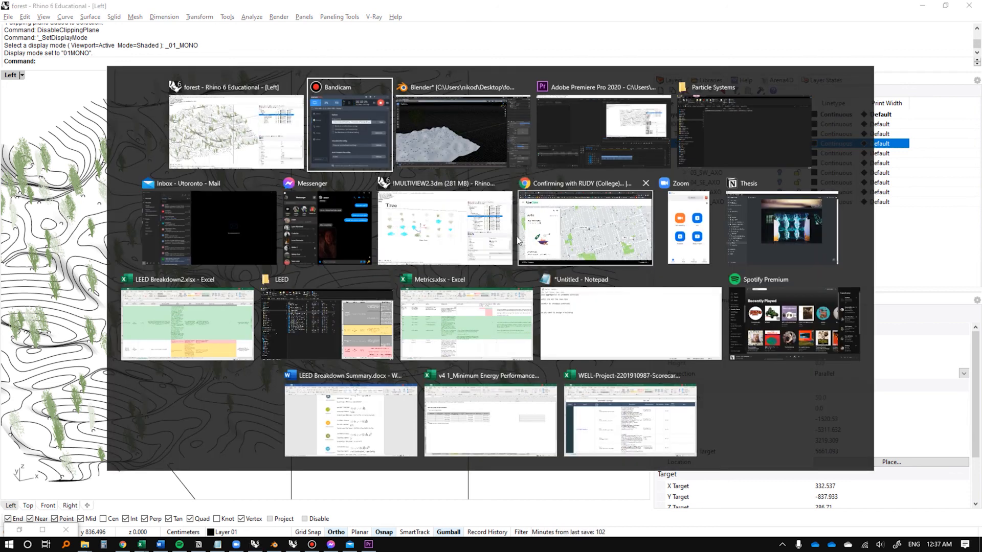
left_click(396, 185)
scroll(397, 177, "down", 2)
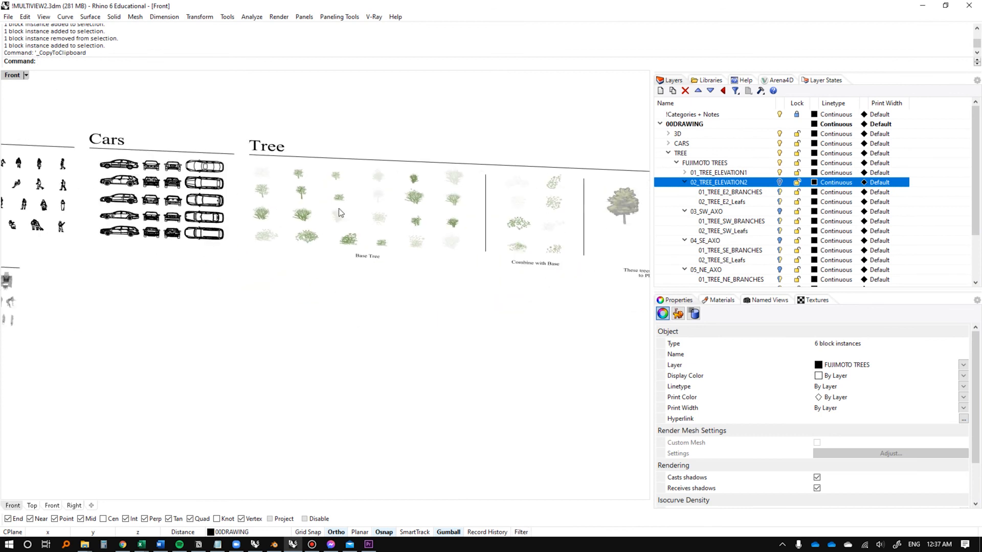
right_click_drag(339, 211, 647, 218)
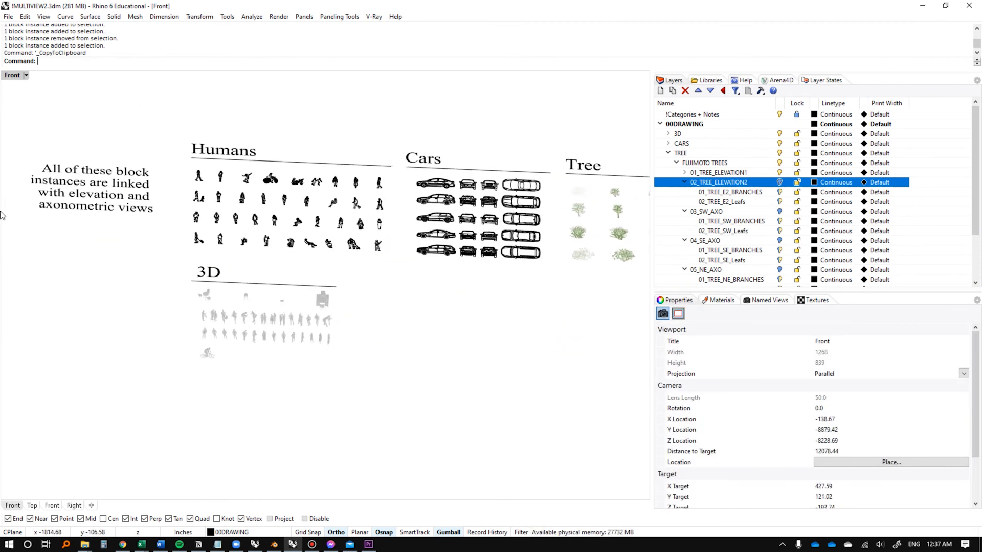
key("alt+Tab")
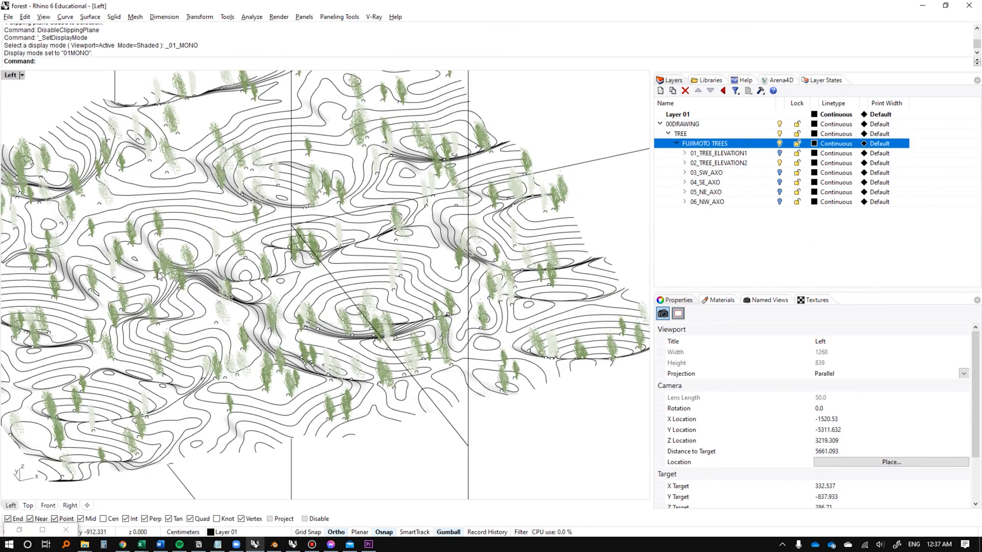